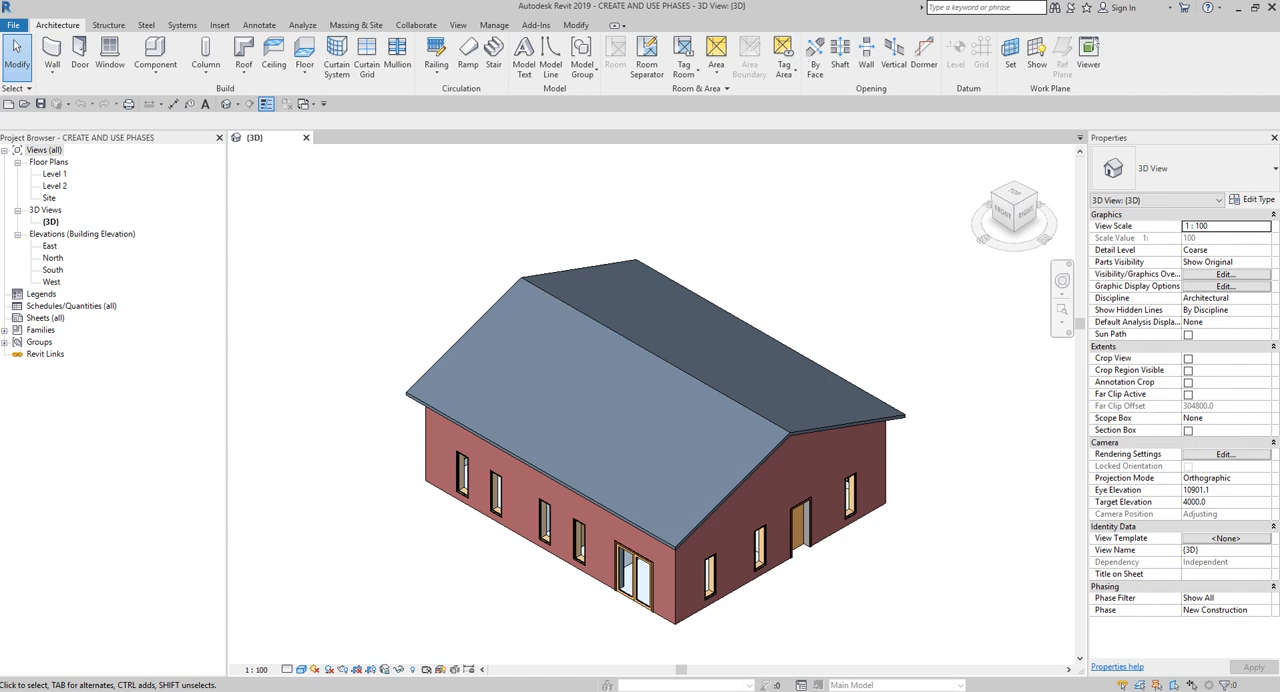
# - Examine the building's exterior walls, windows, doors and roof, and its interior partition layout from below
pyautogui.click(845, 297)
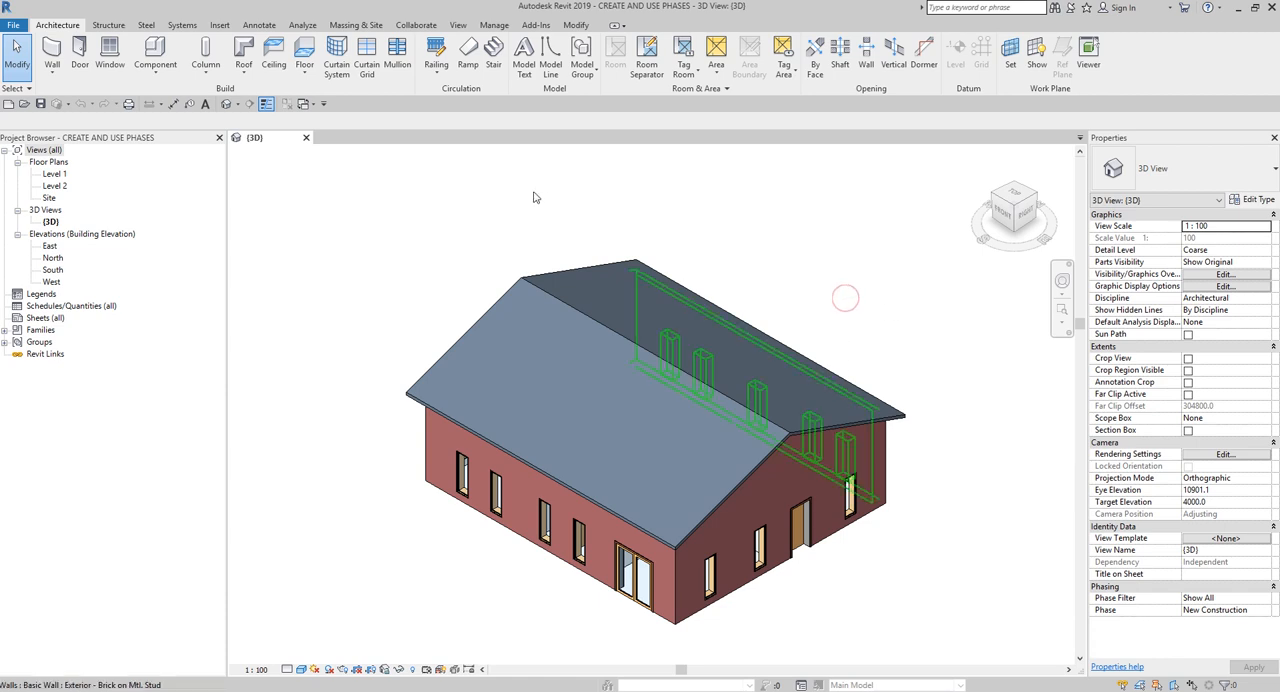
pyautogui.click(402, 240)
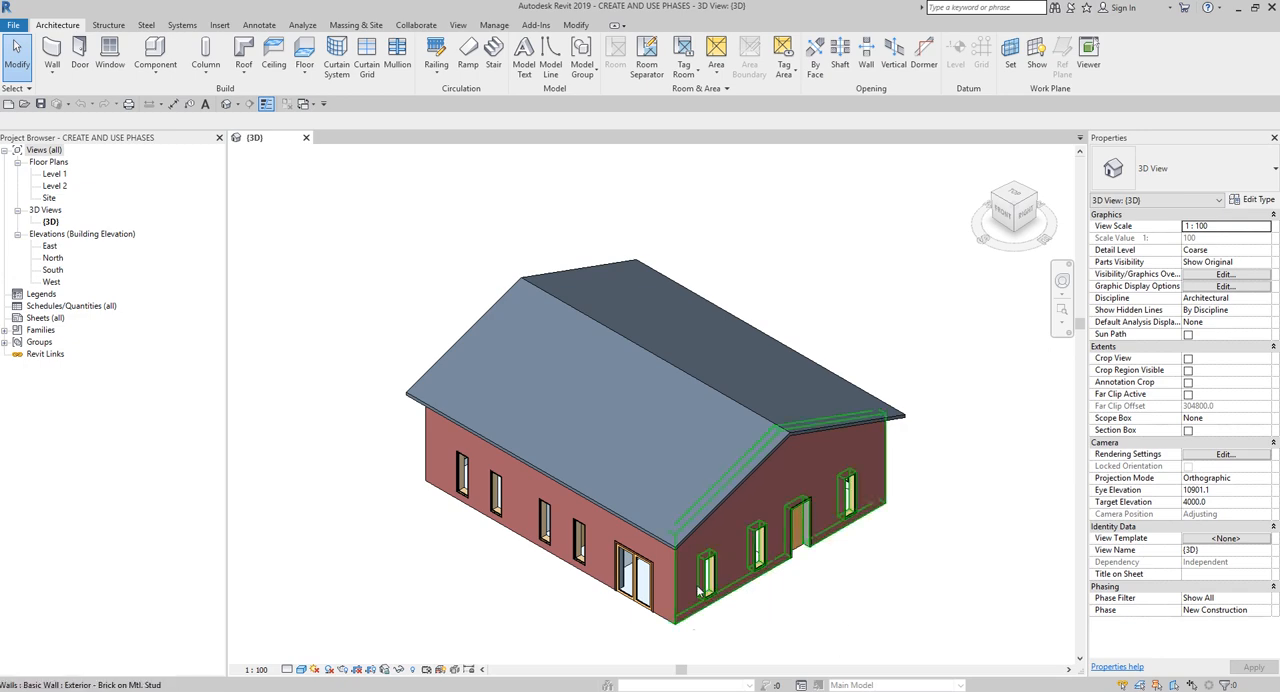
pyautogui.moveTo(700, 592); pyautogui.dragTo(678, 505, button='middle')
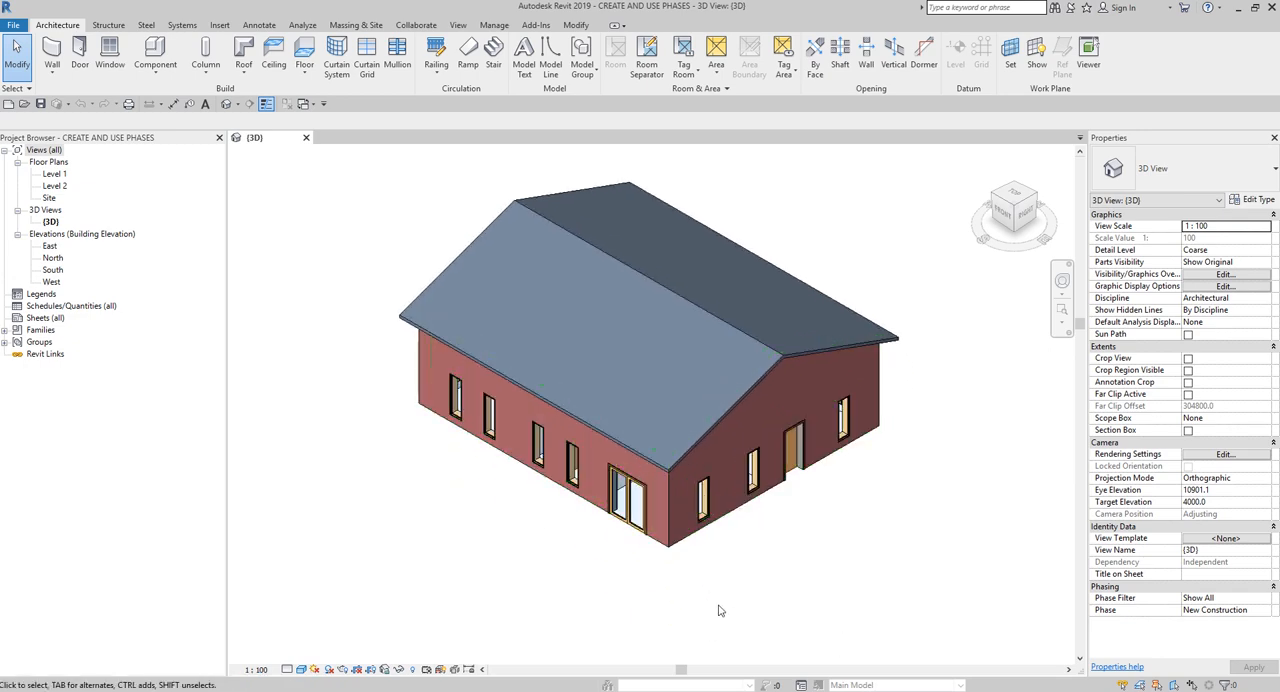
pyautogui.keyDown('shift'); pyautogui.moveTo(720, 609); pyautogui.dragTo(794, 523, button='middle'); pyautogui.keyUp('shift')
pyautogui.scroll(2, 656, 486)
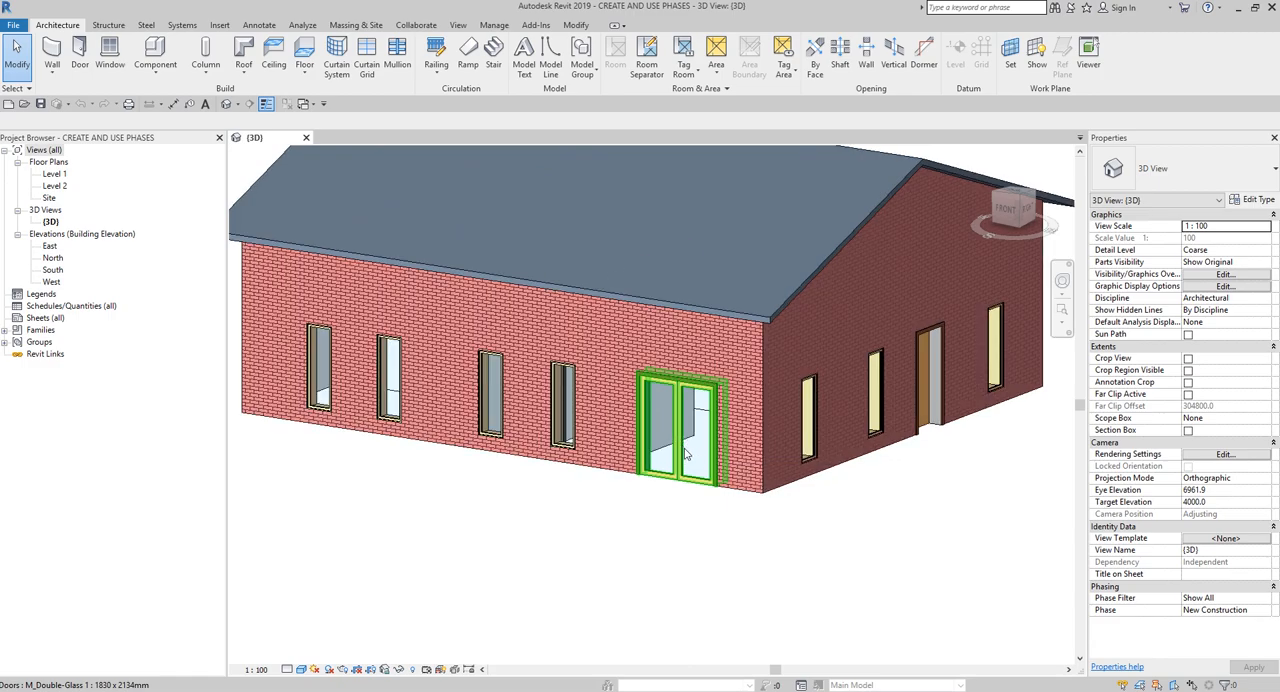
pyautogui.keyDown('shift'); pyautogui.moveTo(731, 583); pyautogui.dragTo(698, 271, button='middle'); pyautogui.keyUp('shift')
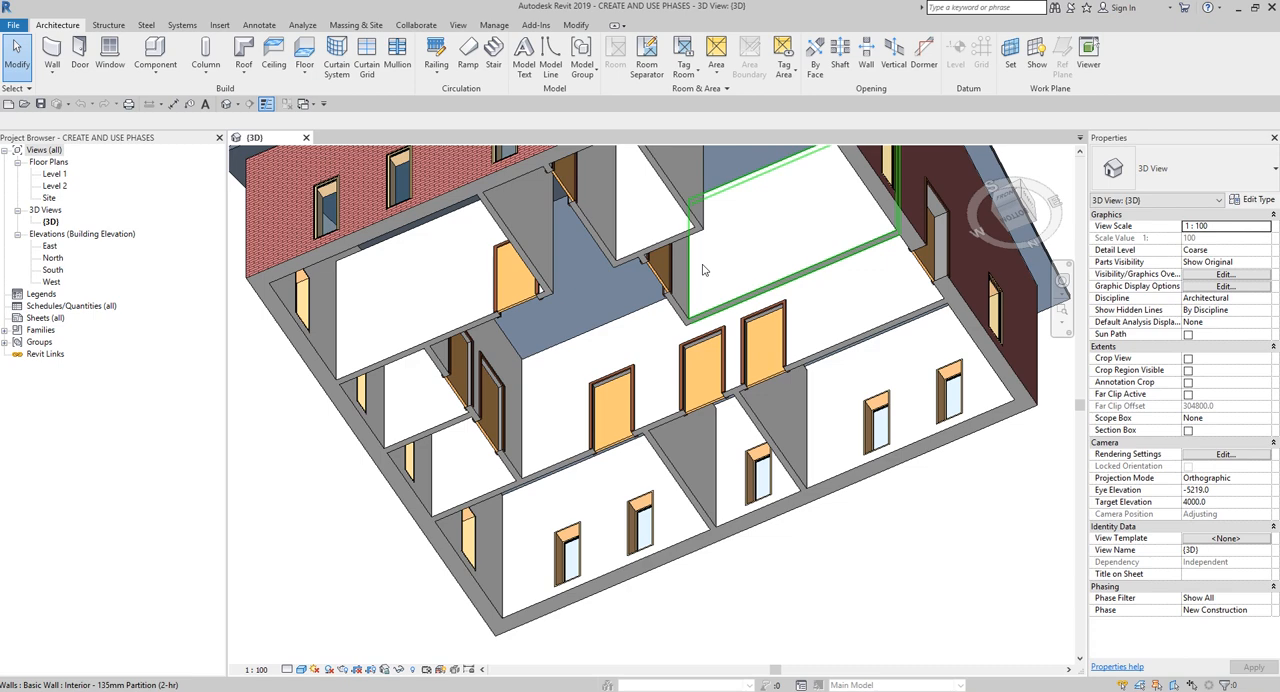
pyautogui.scroll(-5, 765, 370)
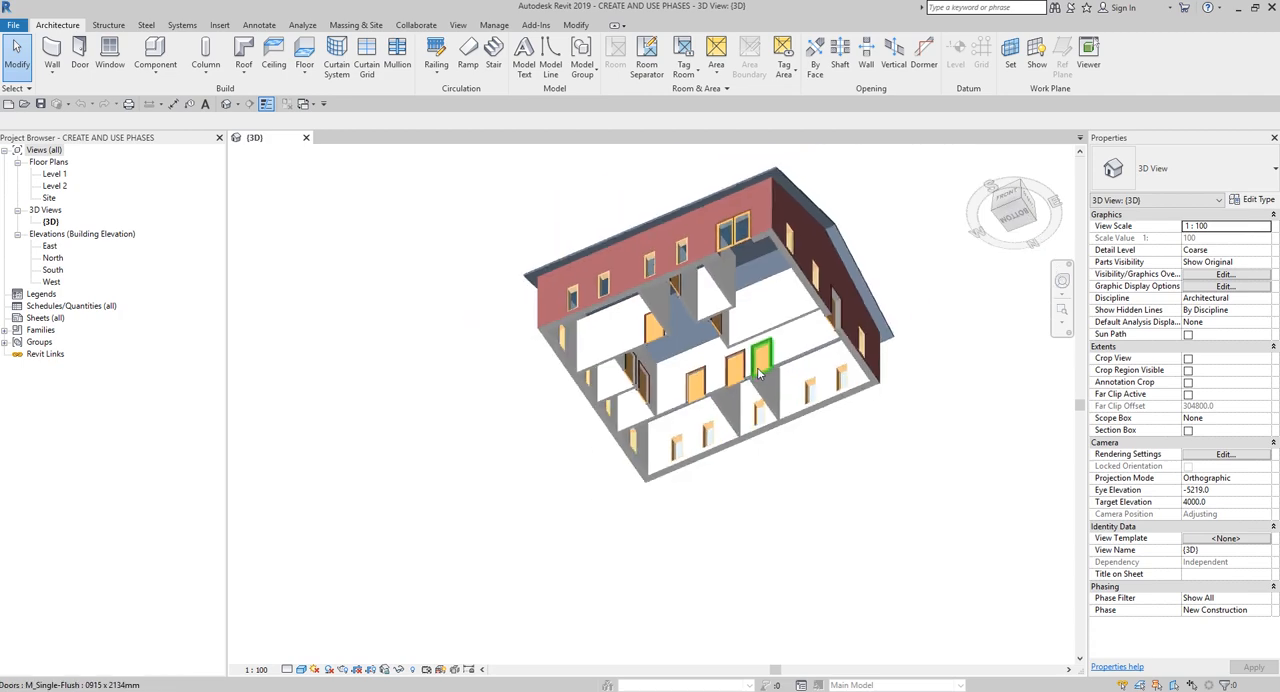
pyautogui.keyDown('shift'); pyautogui.moveTo(741, 413); pyautogui.dragTo(752, 476, button='middle'); pyautogui.keyUp('shift')
pyautogui.scroll(2, 825, 301)
pyautogui.moveTo(835, 308); pyautogui.dragTo(825, 375, button='middle')
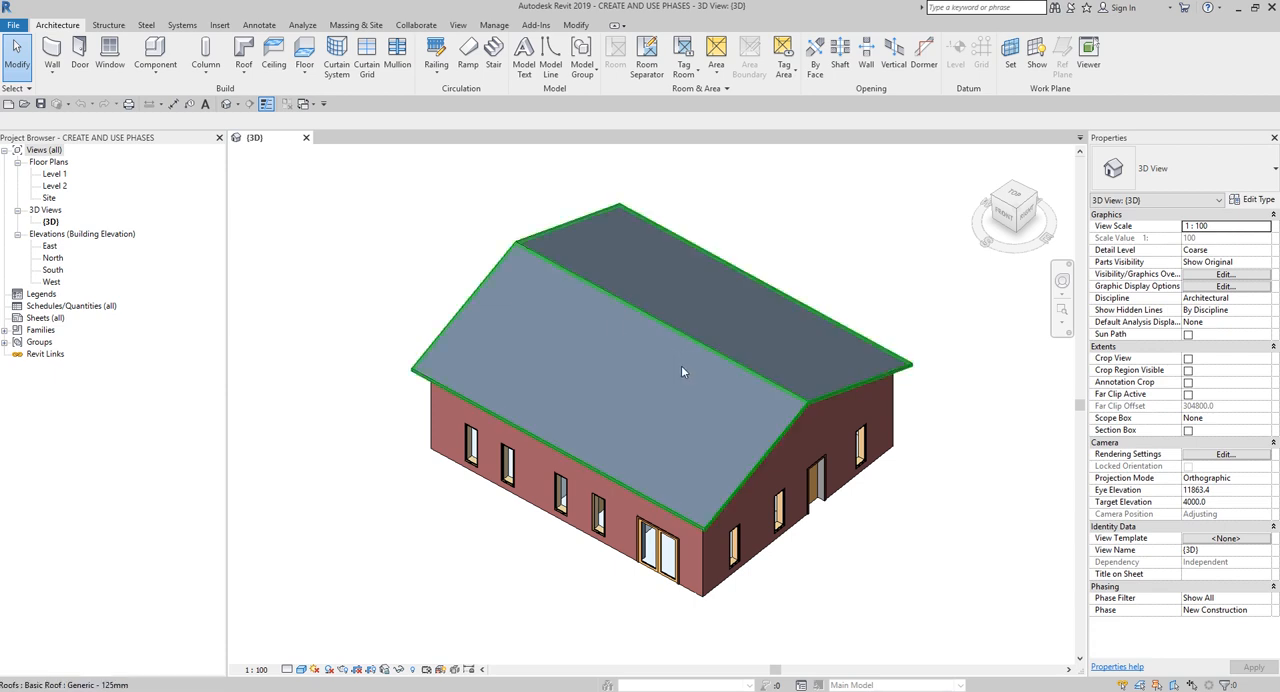
pyautogui.scroll(-2, 681, 365)
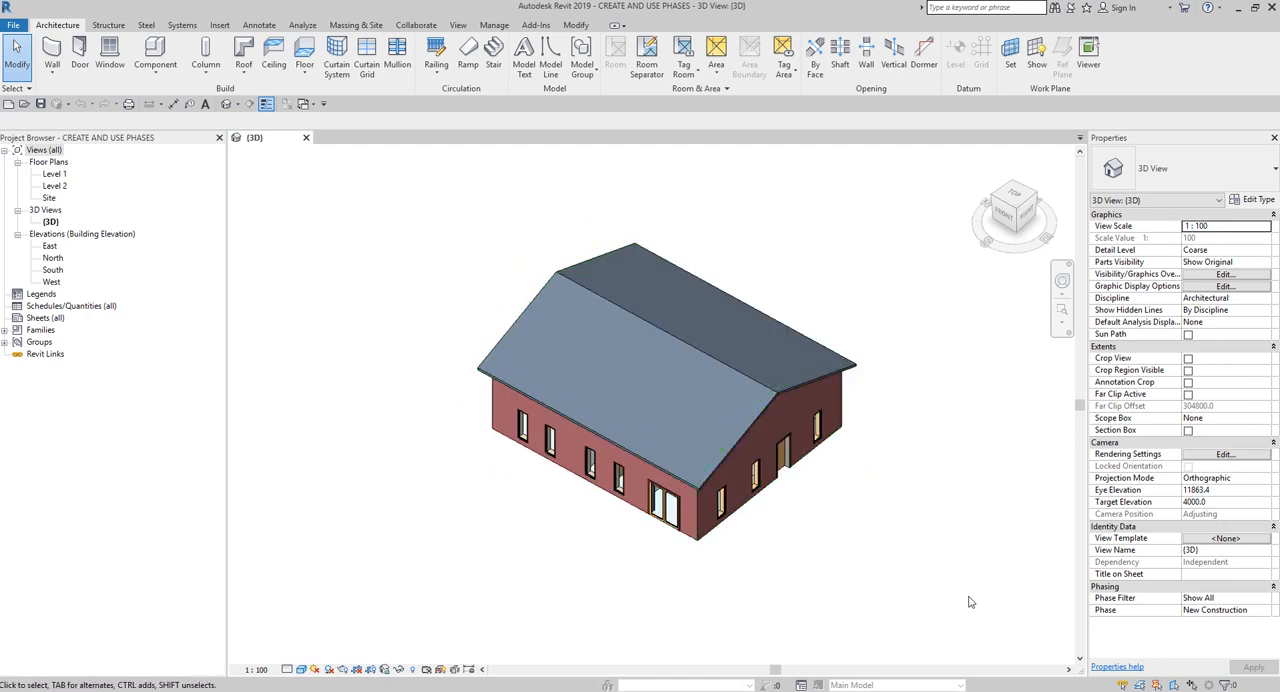
# - Select all elements of the building and set their Phase Created to Existing
pyautogui.moveTo(966, 597); pyautogui.dragTo(367, 198)
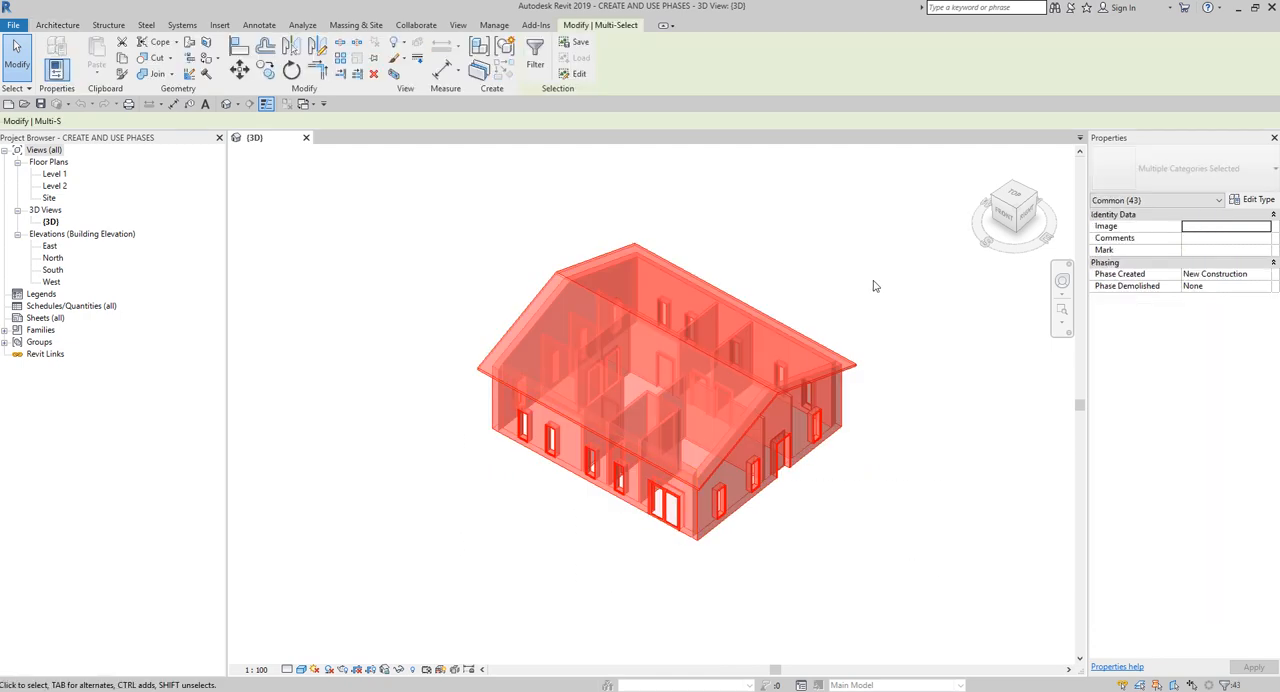
pyautogui.press('ctrl')
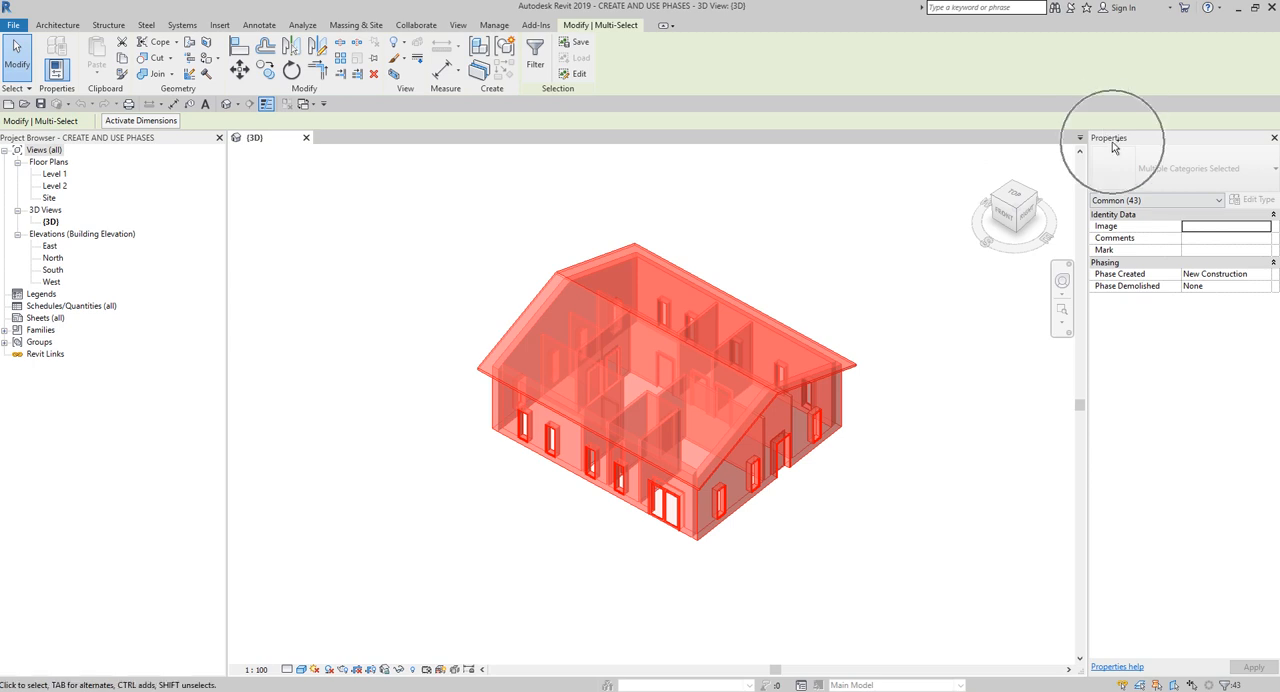
pyautogui.press('ctrl')
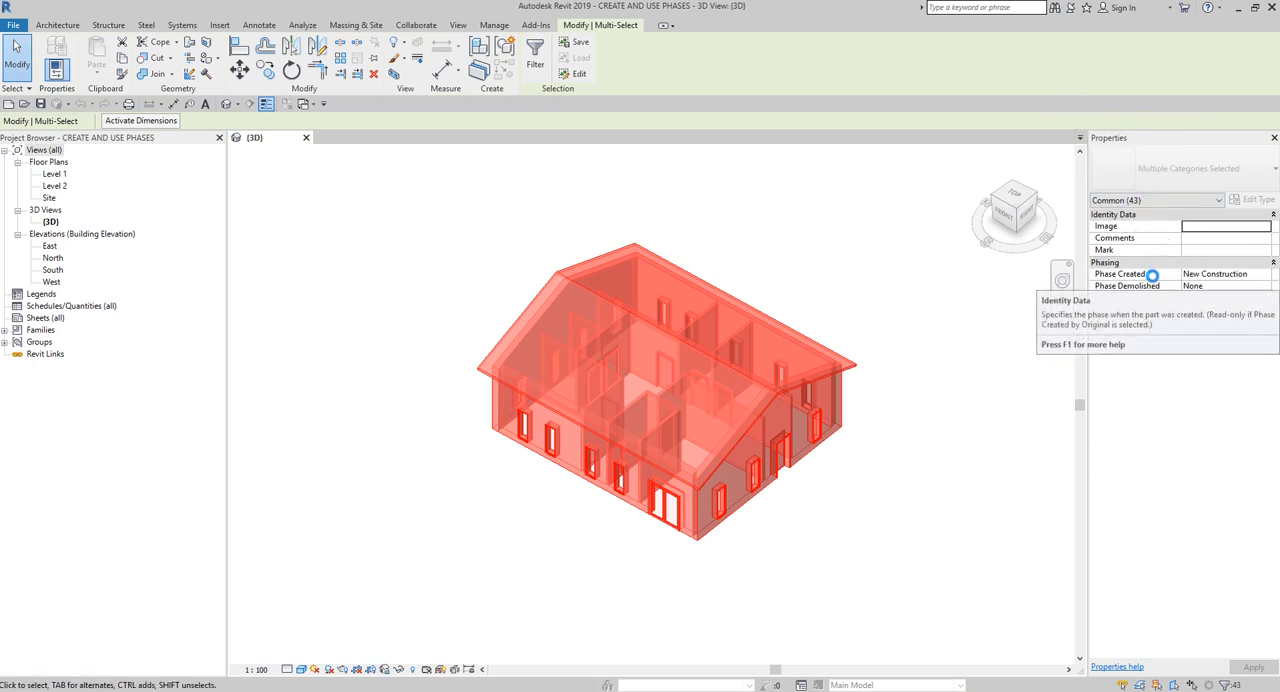
pyautogui.click(1254, 281)
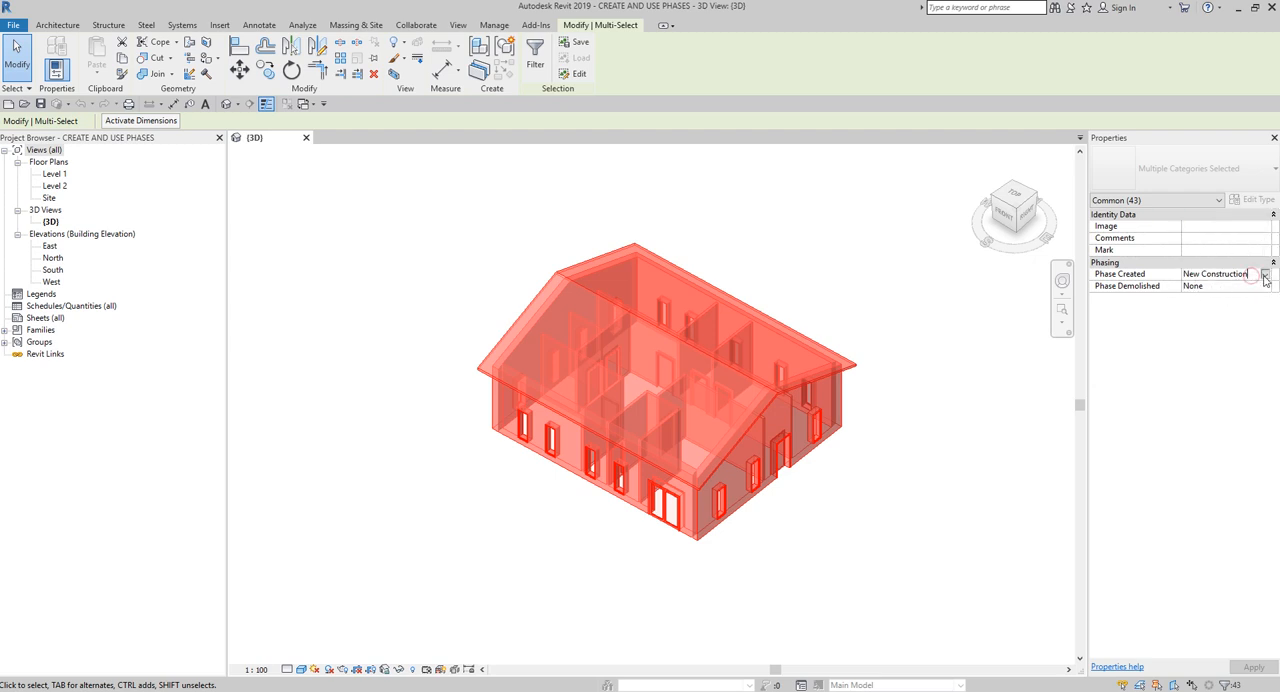
pyautogui.click(1265, 279)
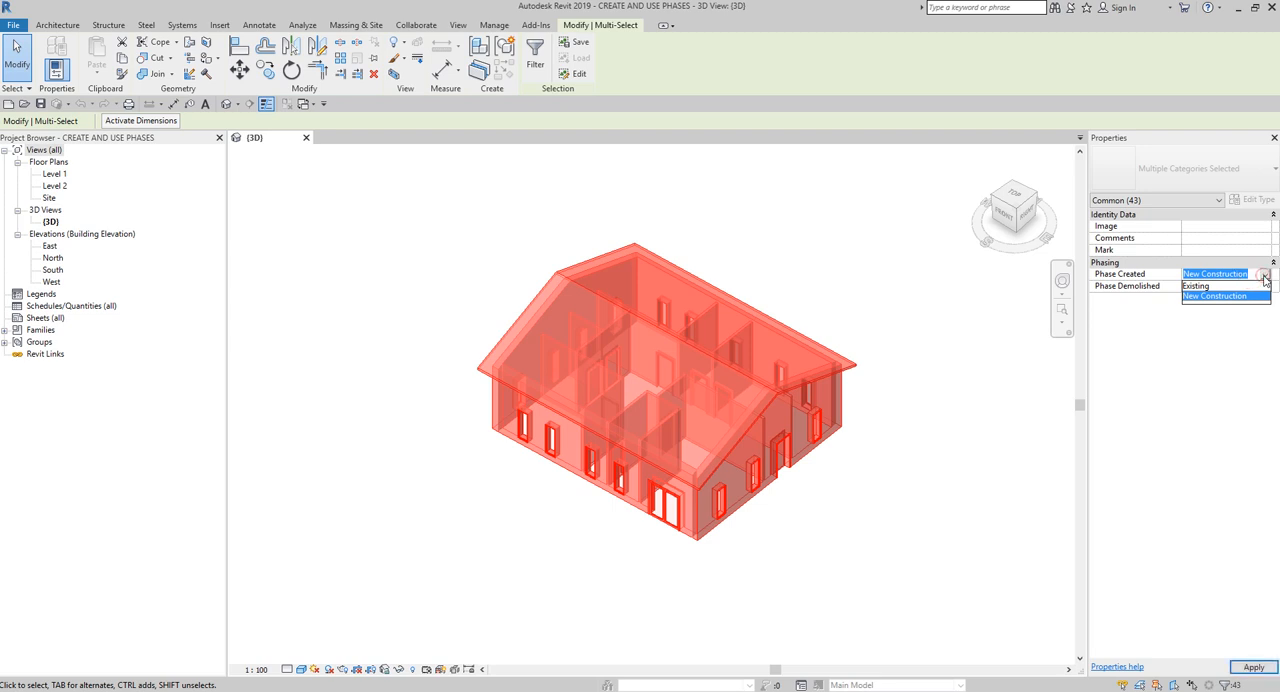
pyautogui.click(1201, 287)
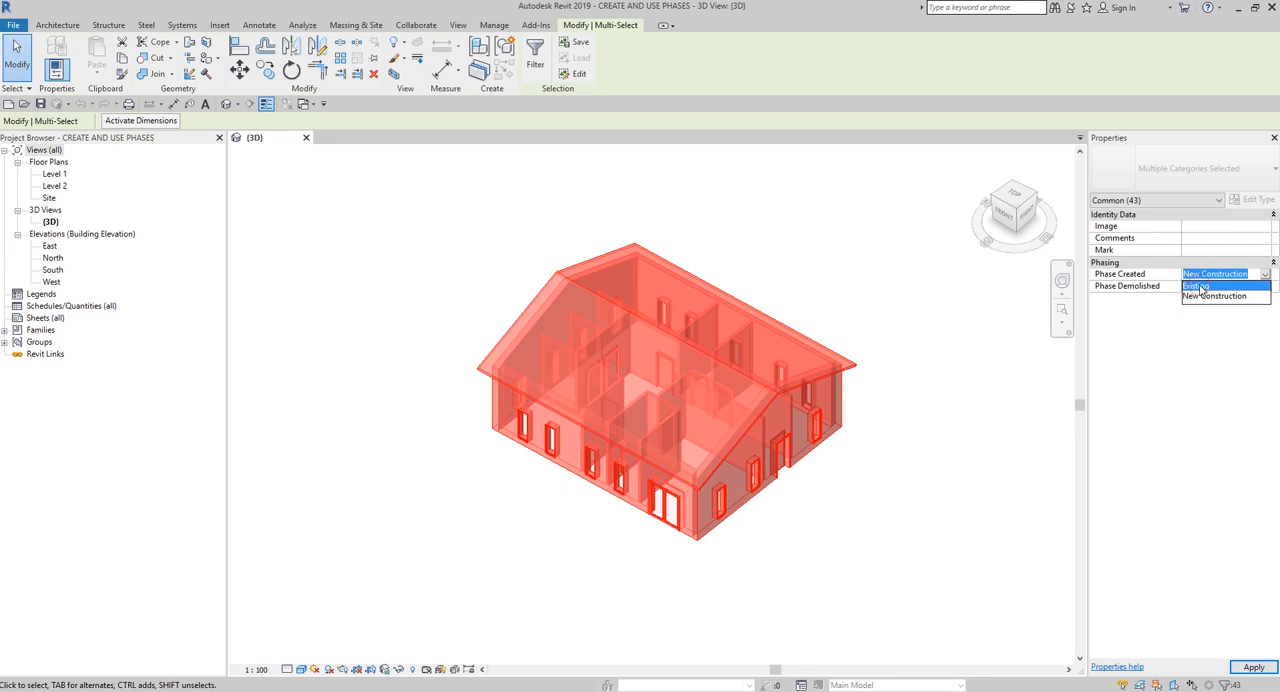
pyautogui.click(1201, 287)
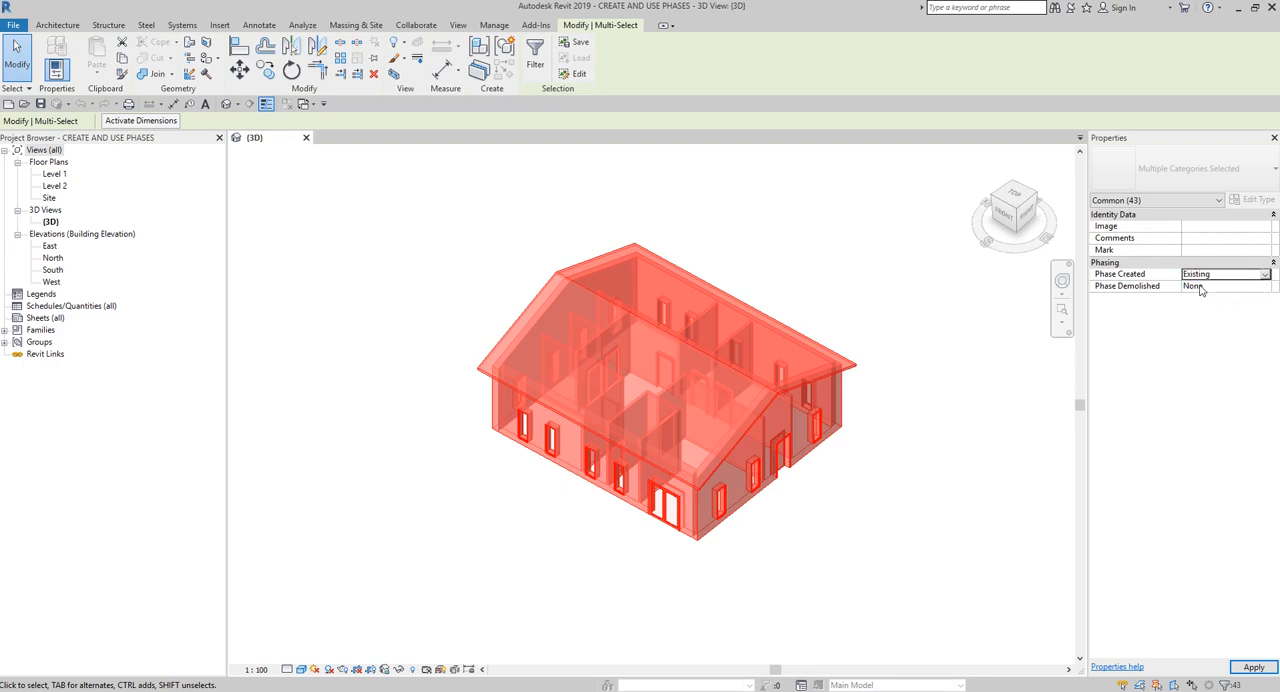
pyautogui.click(1254, 667)
pyautogui.click(803, 235)
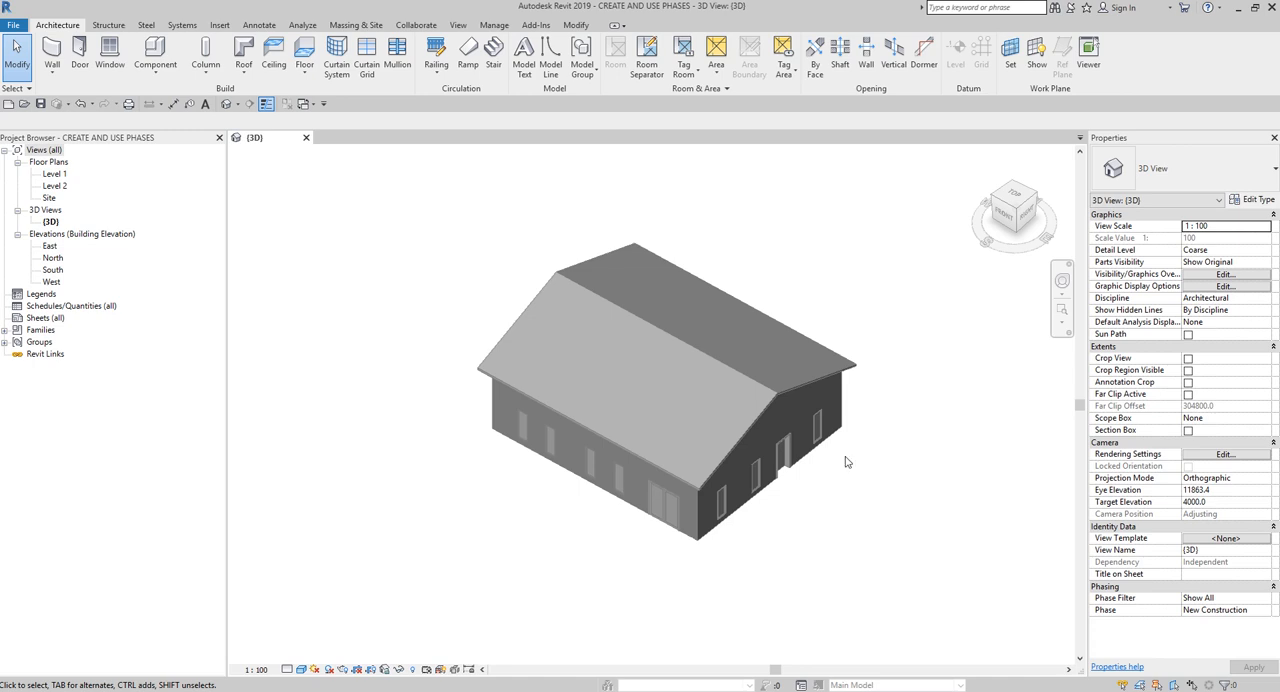
# - Open the Graphic Overrides of the project's phasing settings with the building uncovered for comparison
pyautogui.click(495, 25)
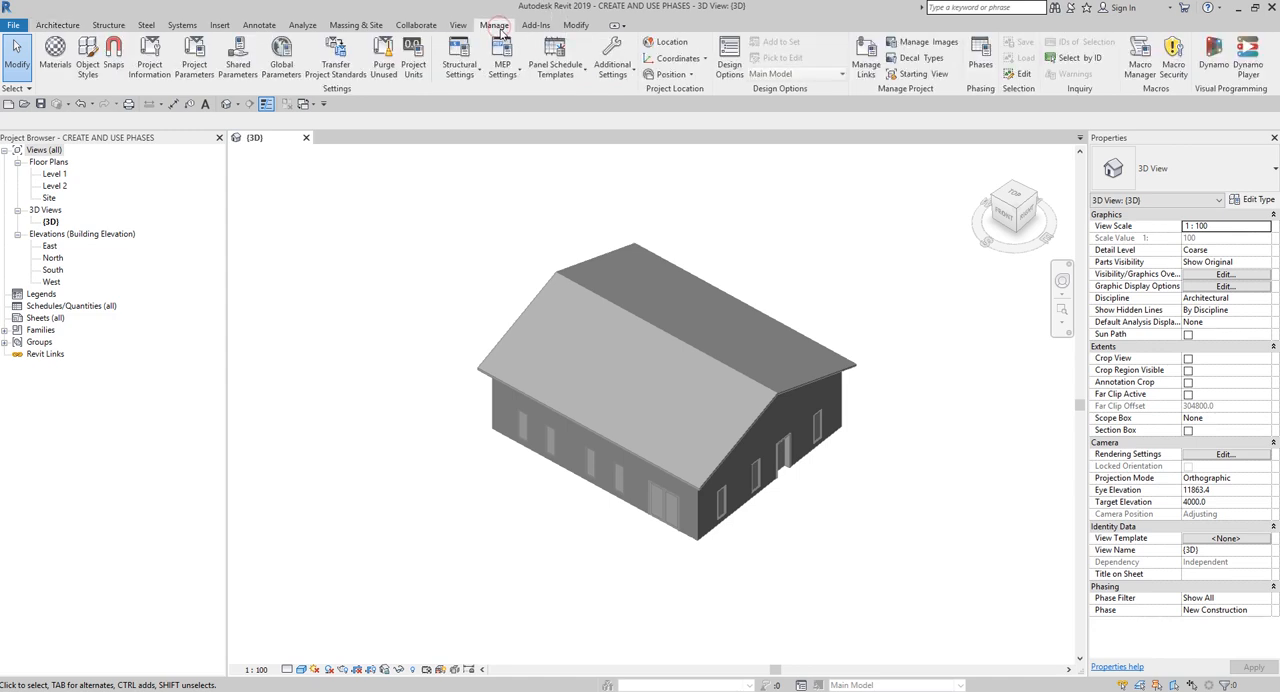
pyautogui.click(979, 66)
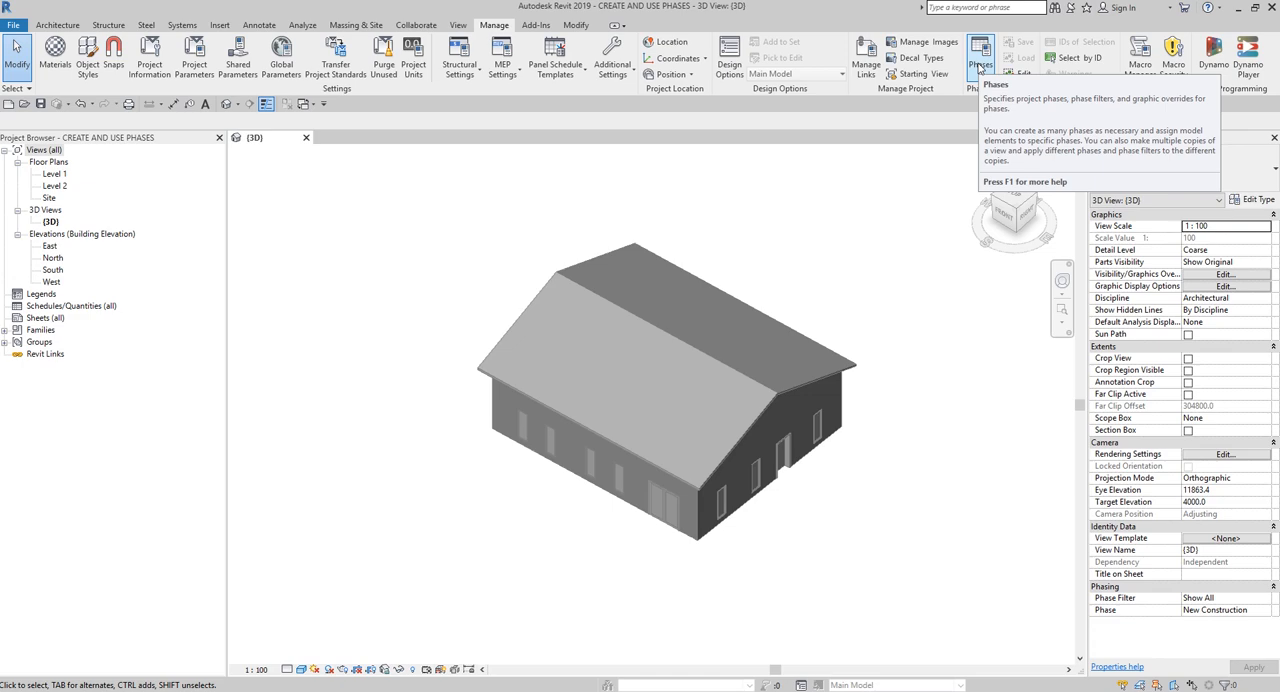
pyautogui.click(979, 66)
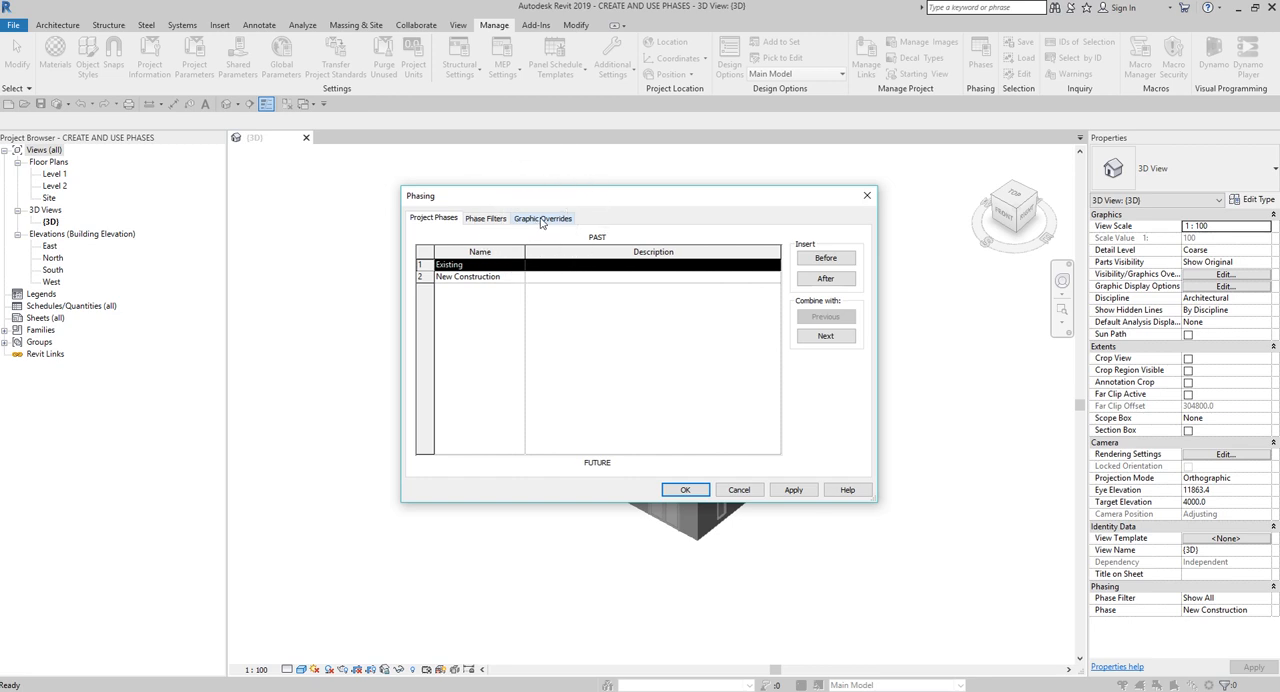
pyautogui.click(541, 219)
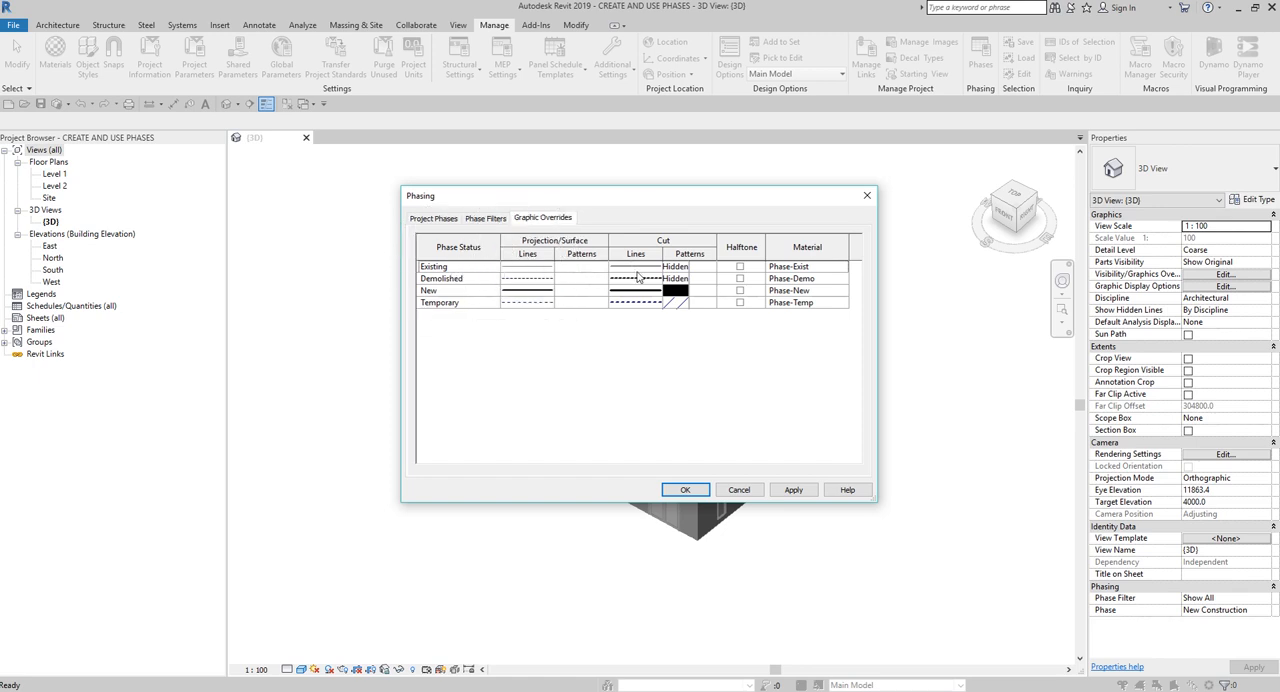
pyautogui.moveTo(696, 204); pyautogui.dragTo(246, 170)
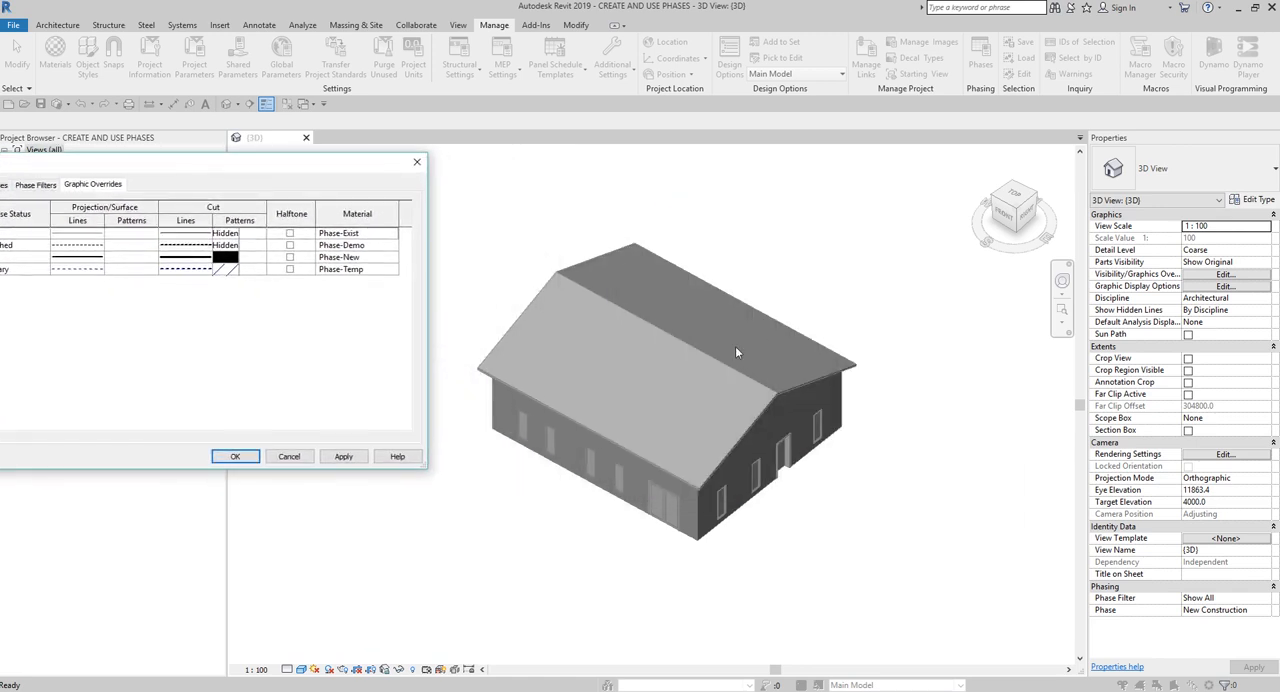
pyautogui.moveTo(337, 168); pyautogui.dragTo(668, 188)
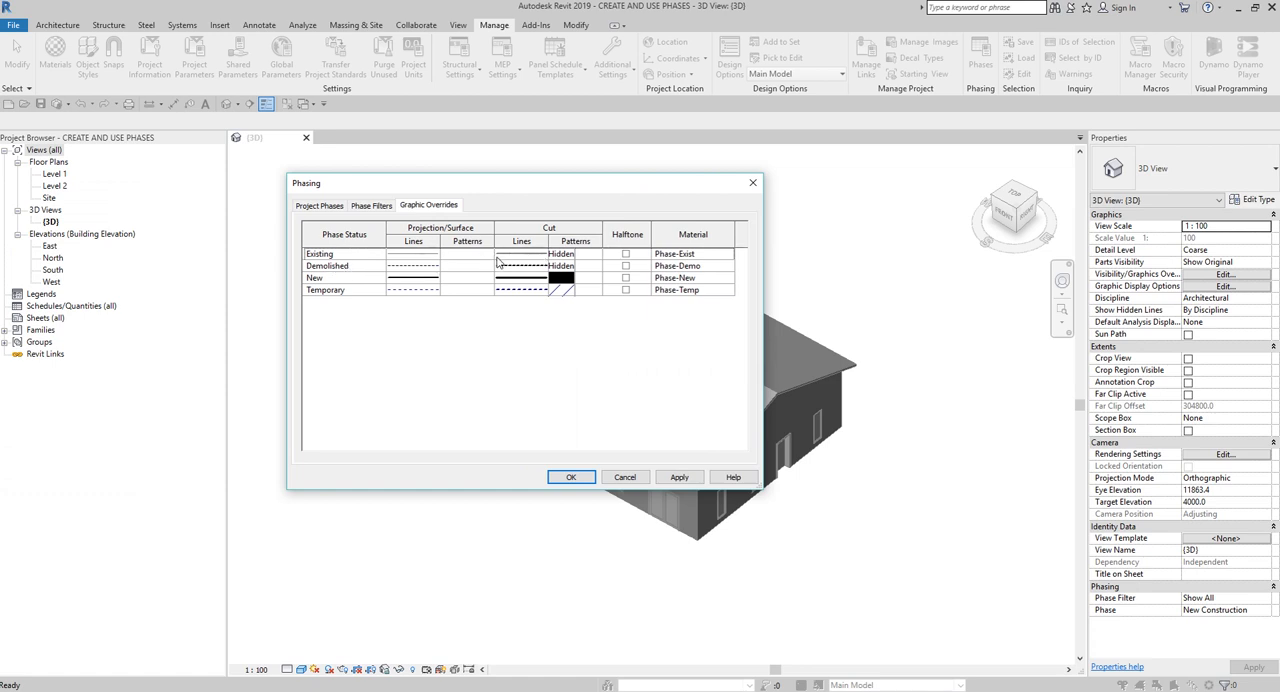
# - Override the projection line color of the Existing phase status with Cyan, keeping the Solid pattern
pyautogui.click(417, 257)
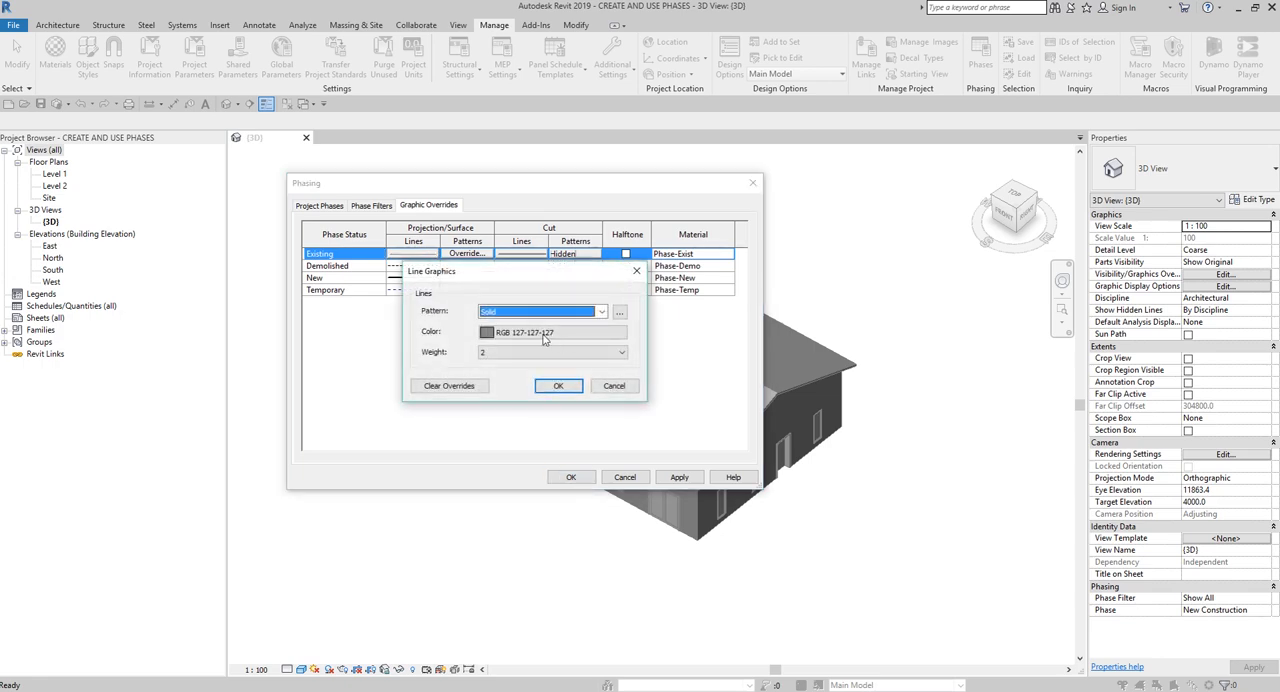
pyautogui.click(545, 333)
pyautogui.click(455, 348)
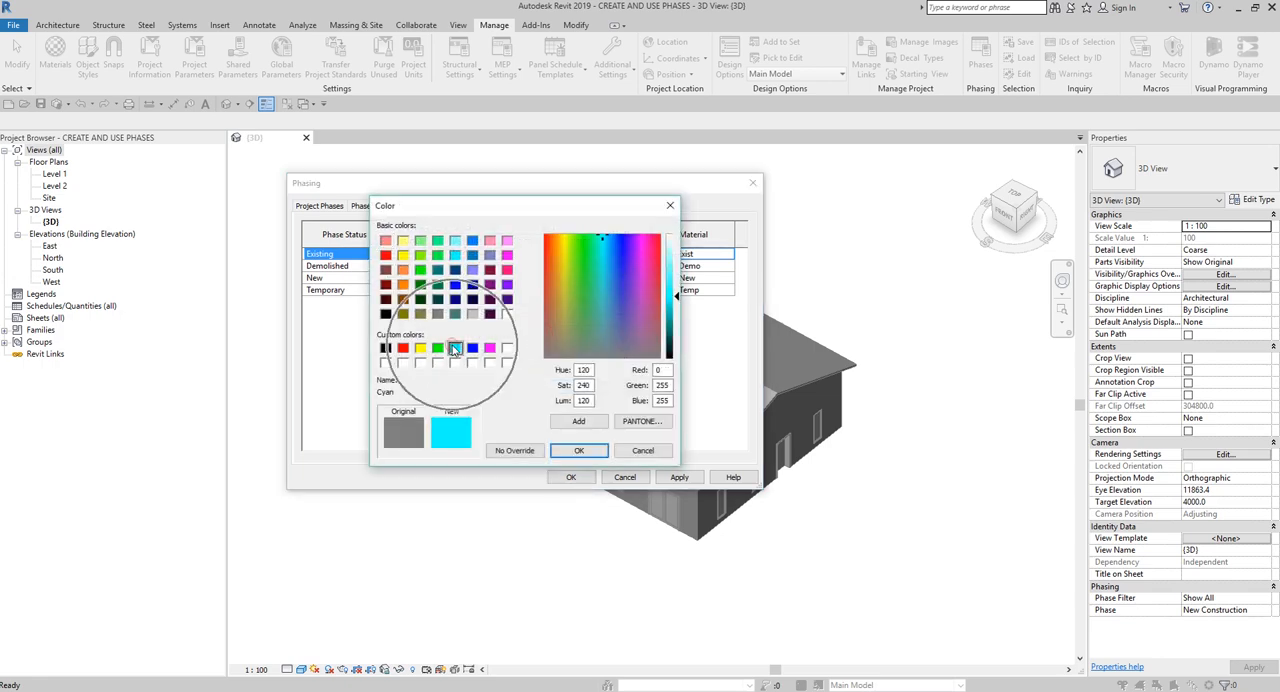
pyautogui.click(579, 451)
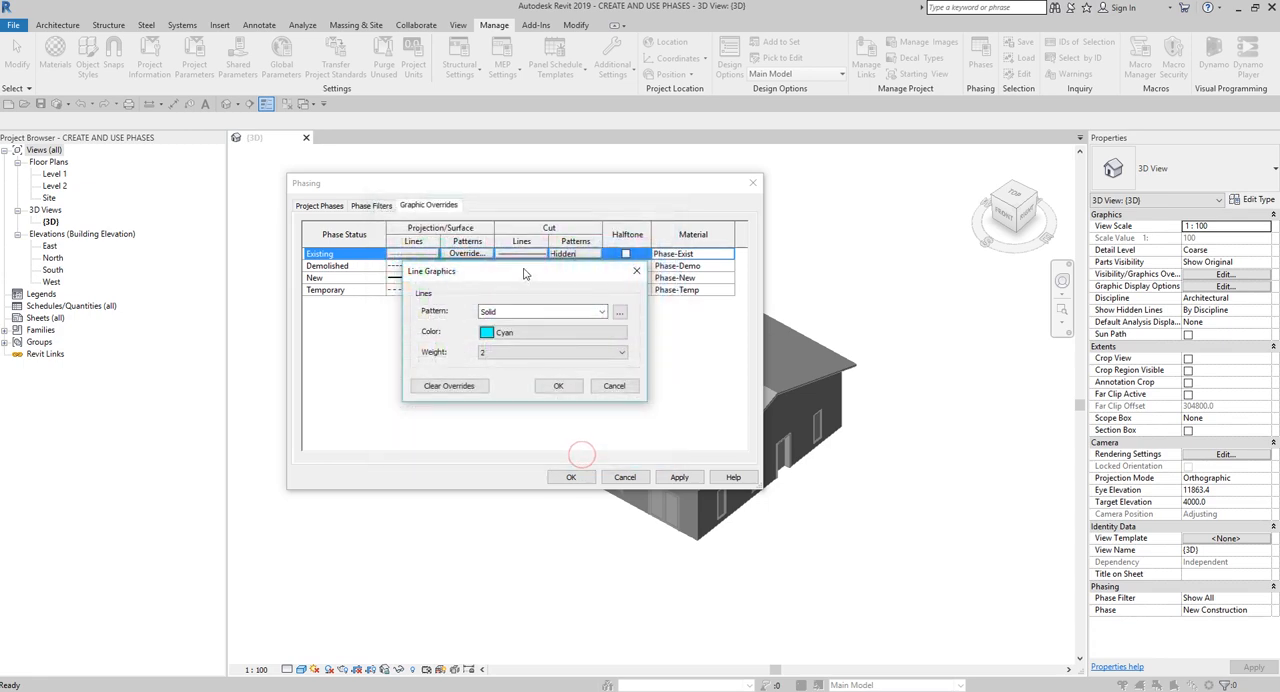
pyautogui.click(558, 385)
pyautogui.click(497, 312)
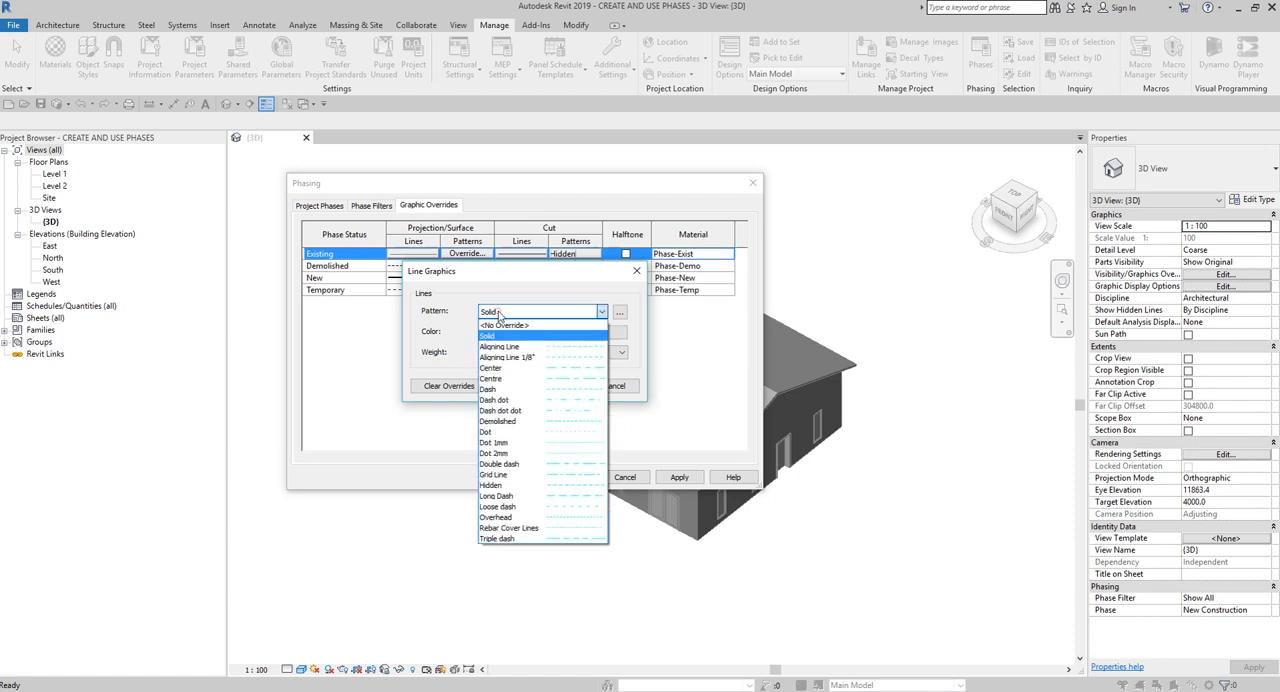
pyautogui.click(497, 312)
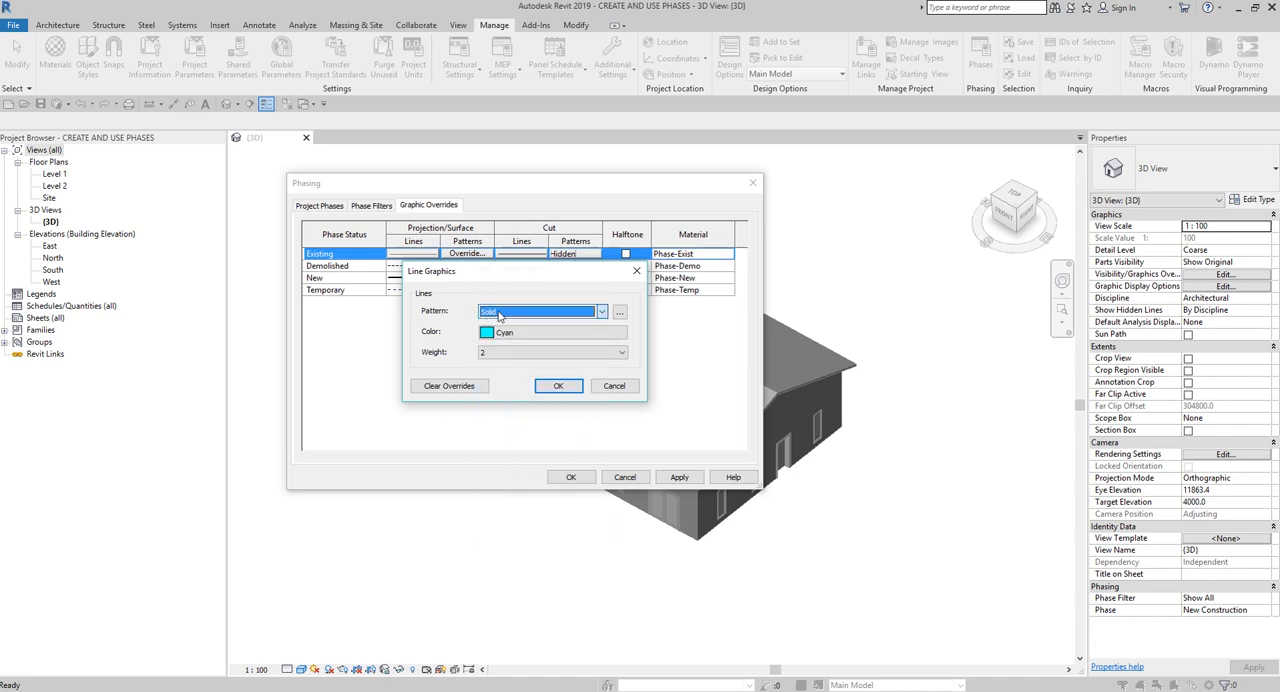
pyautogui.click(449, 356)
pyautogui.click(461, 395)
pyautogui.click(508, 333)
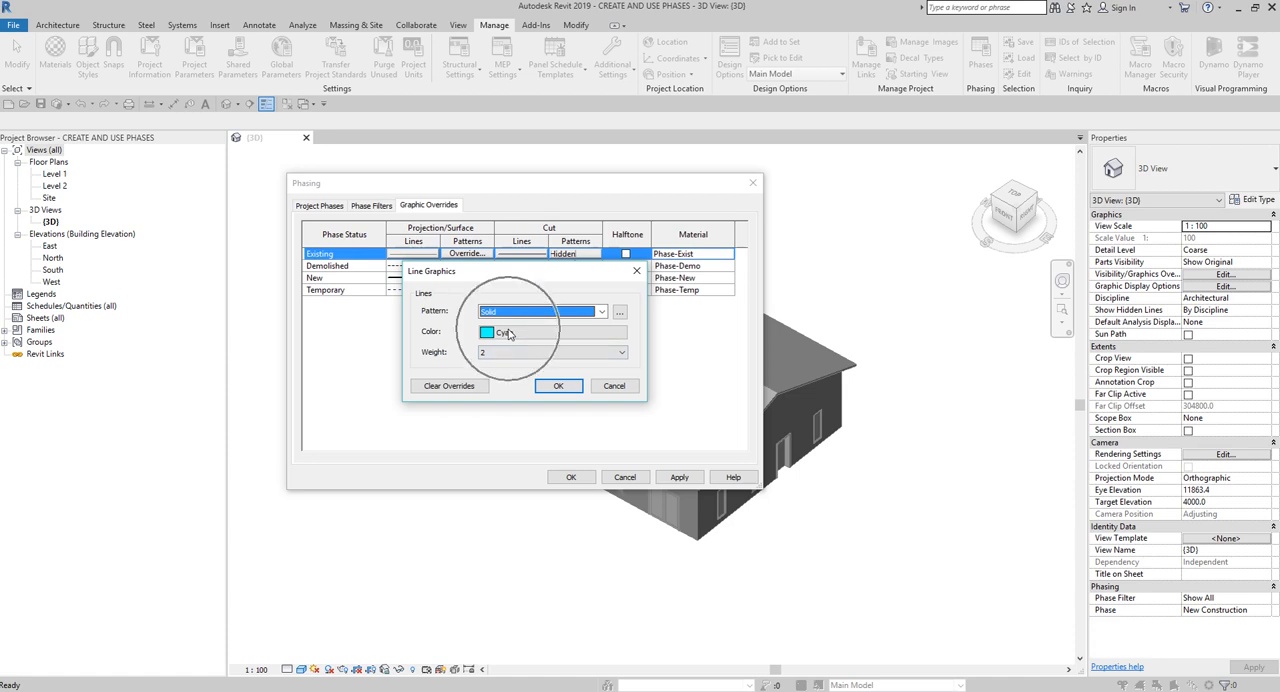
pyautogui.click(557, 386)
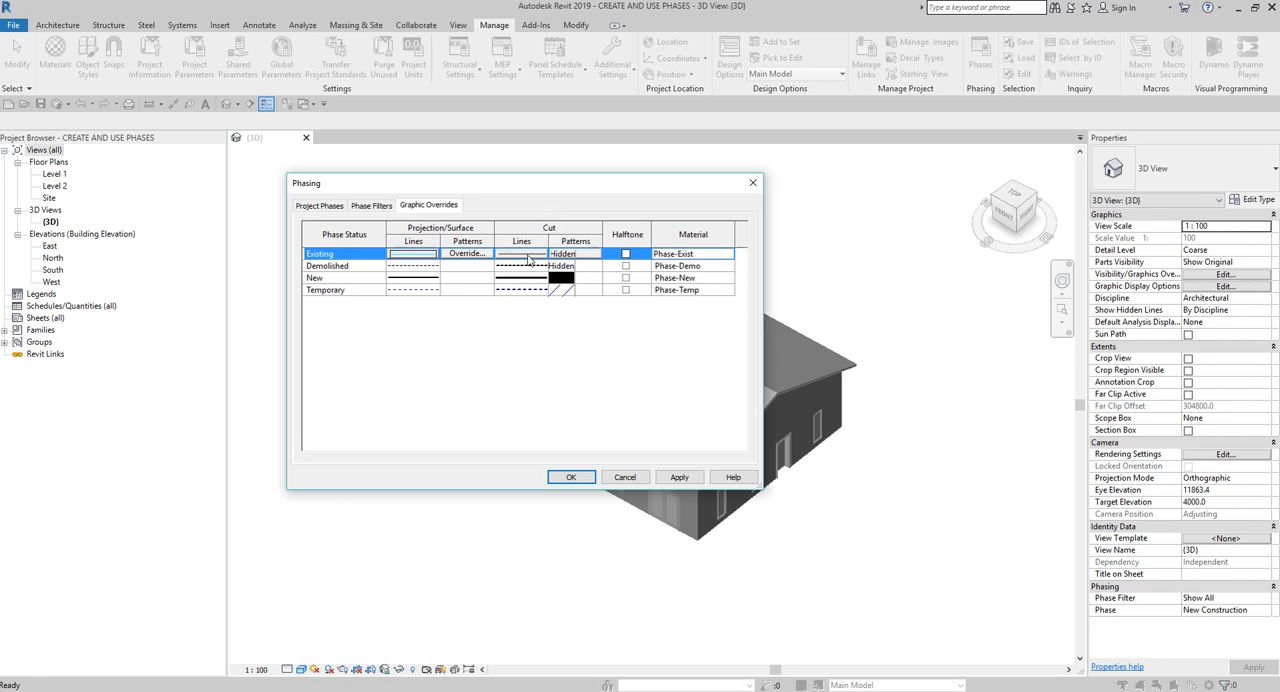
# - Override the cut line color of the Existing phase status with Cyan and accept the phasing settings
pyautogui.click(528, 259)
pyautogui.click(528, 259)
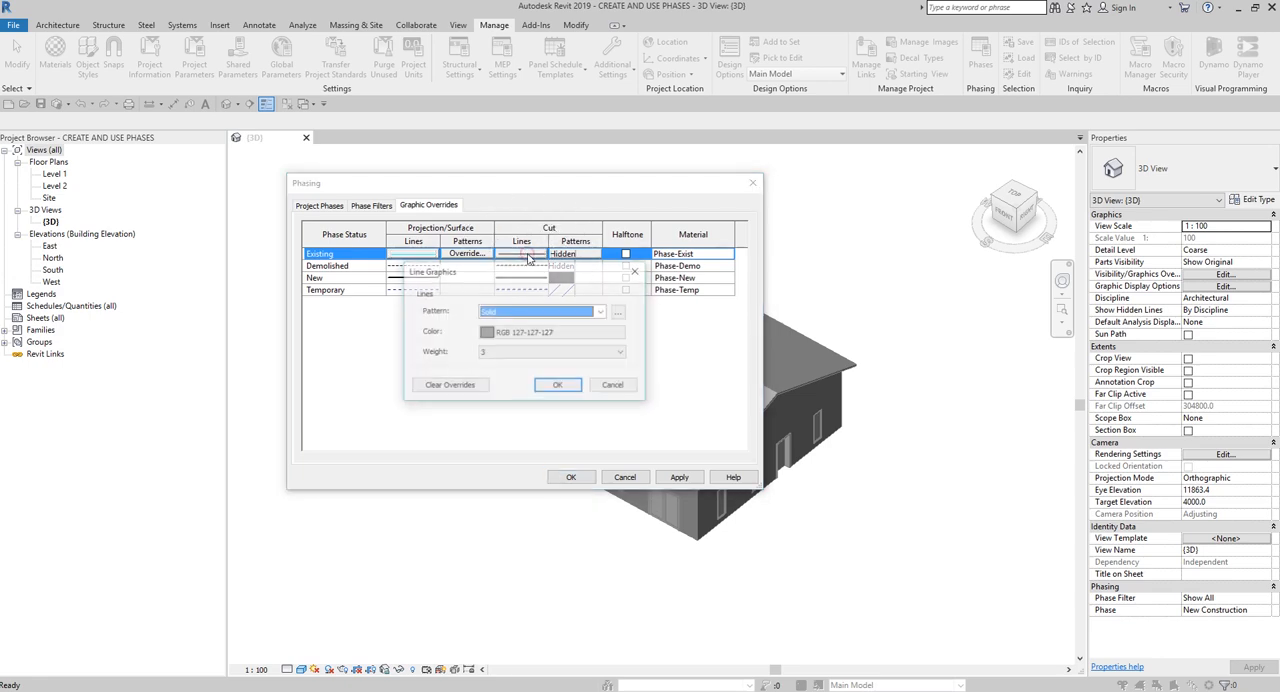
pyautogui.click(524, 332)
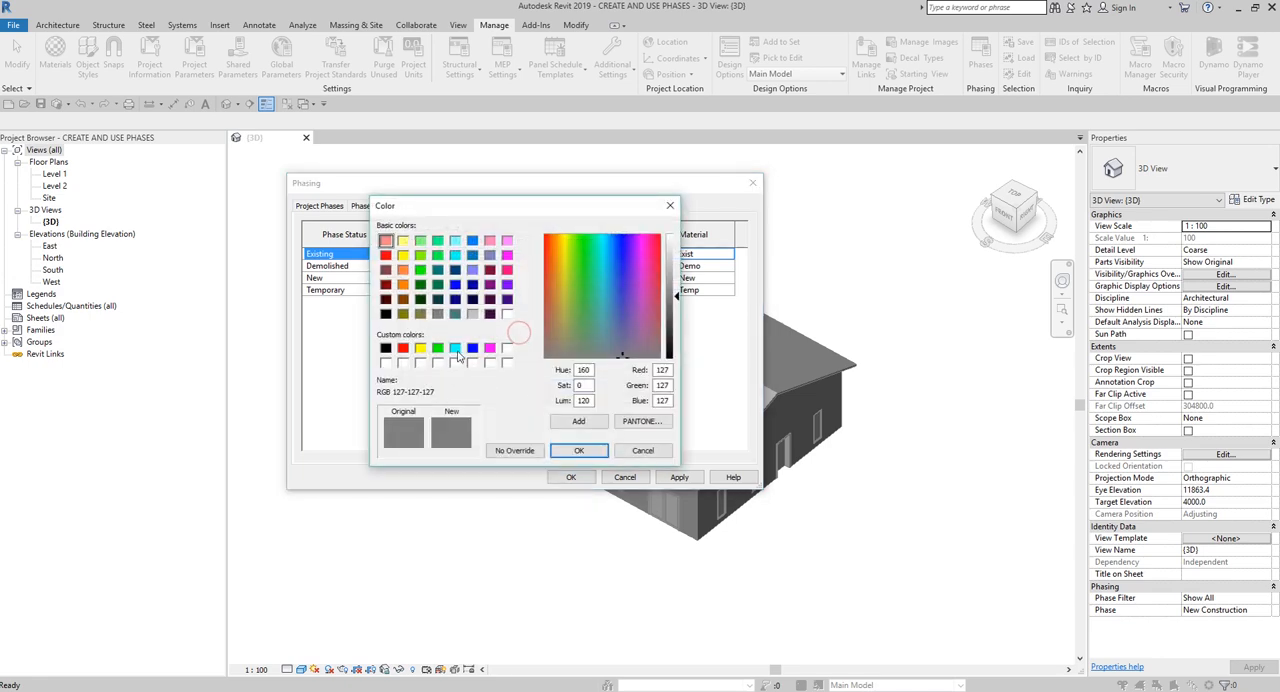
pyautogui.click(455, 348)
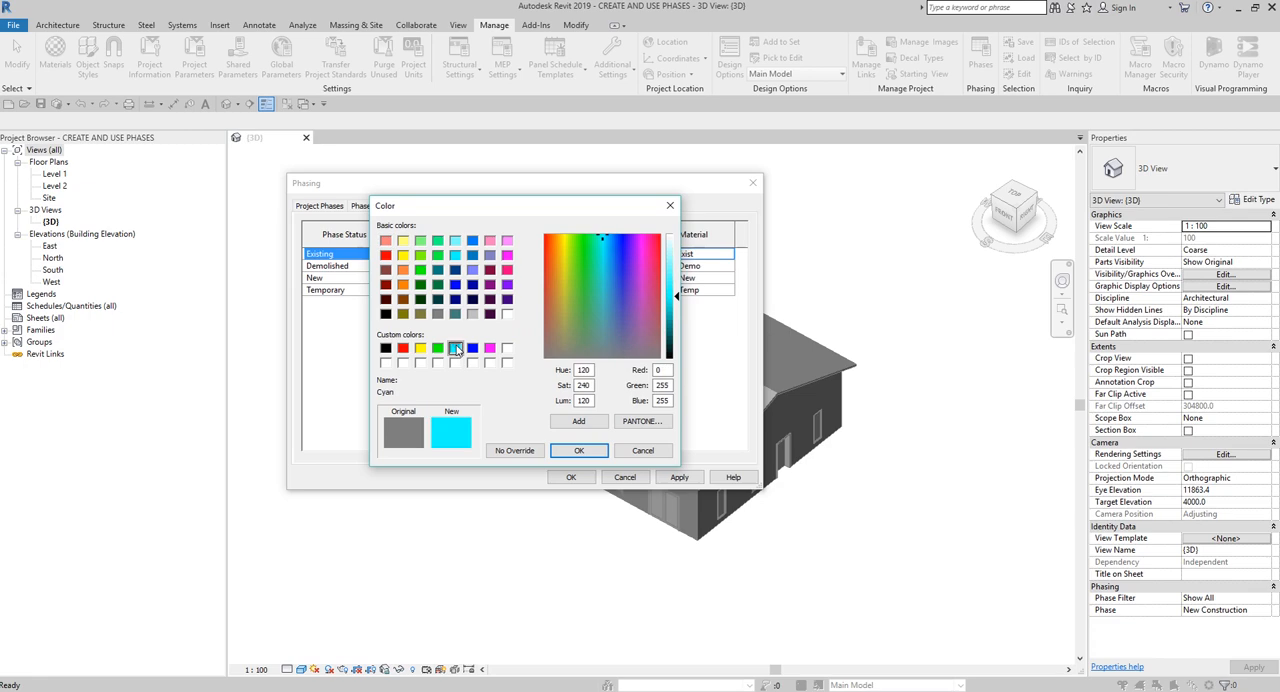
pyautogui.click(569, 450)
pyautogui.click(558, 385)
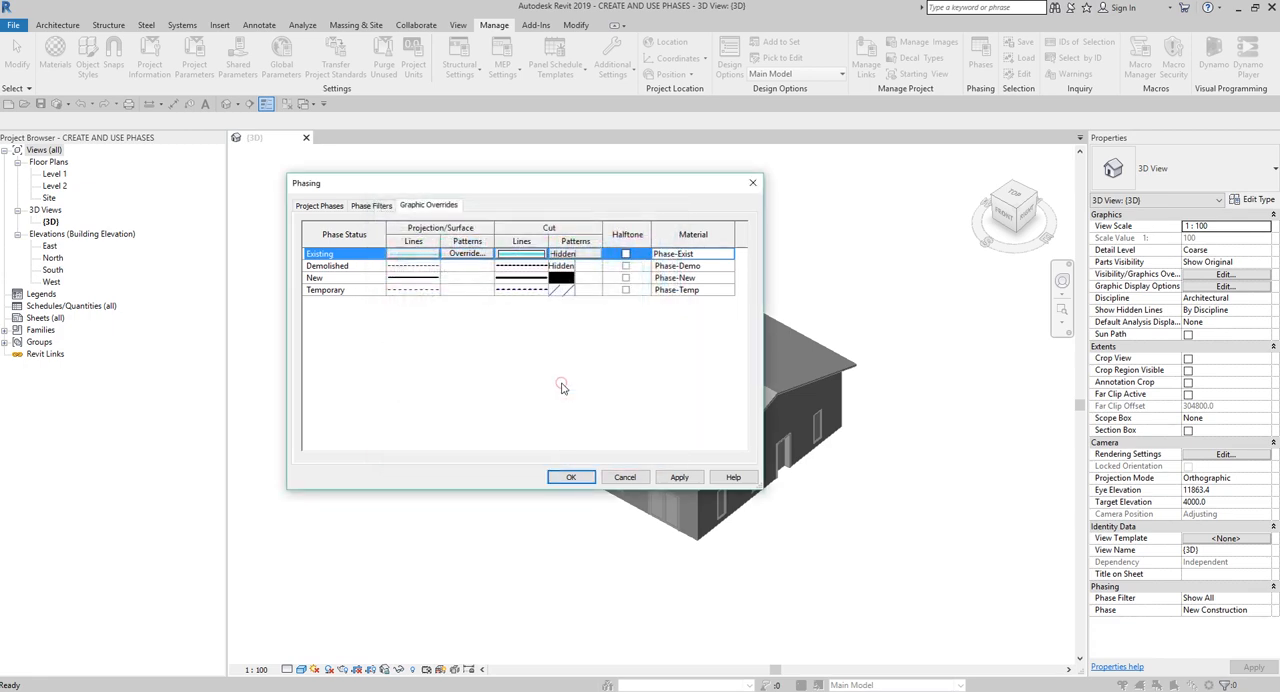
pyautogui.click(576, 479)
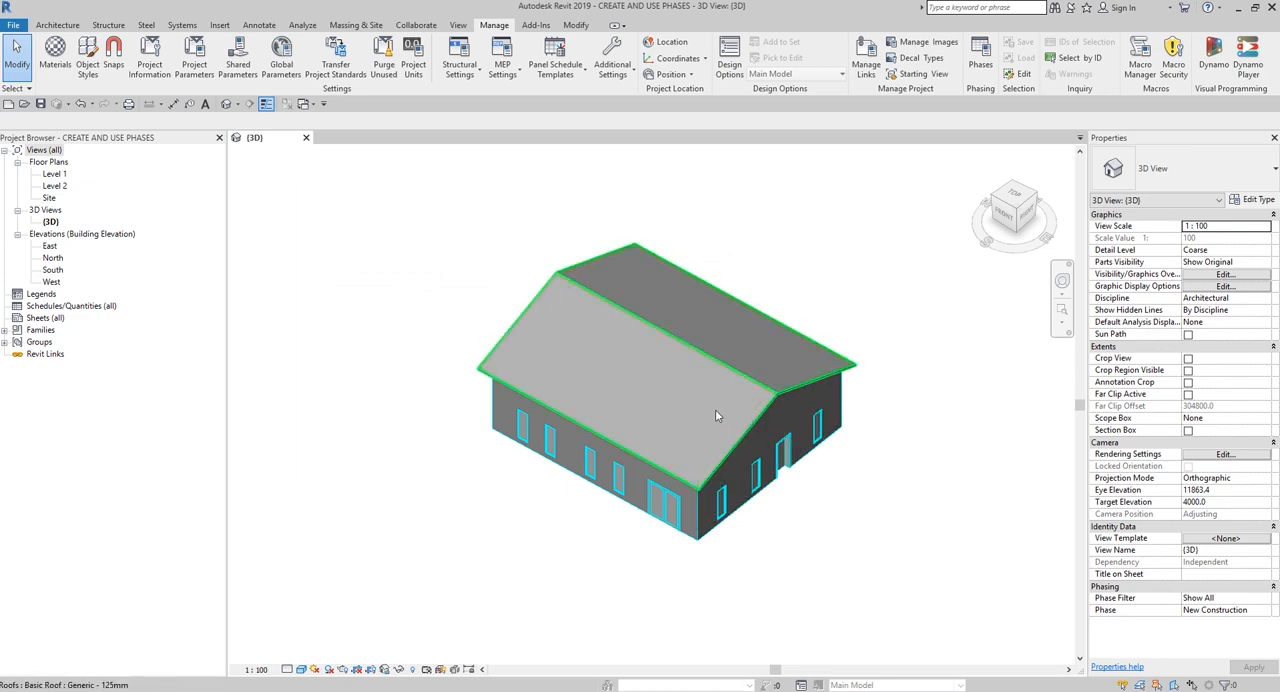
# - Check the roof's phase properties, and override the projection line color of the Existing phase status with RGB 192-192-192
pyautogui.click(638, 393)
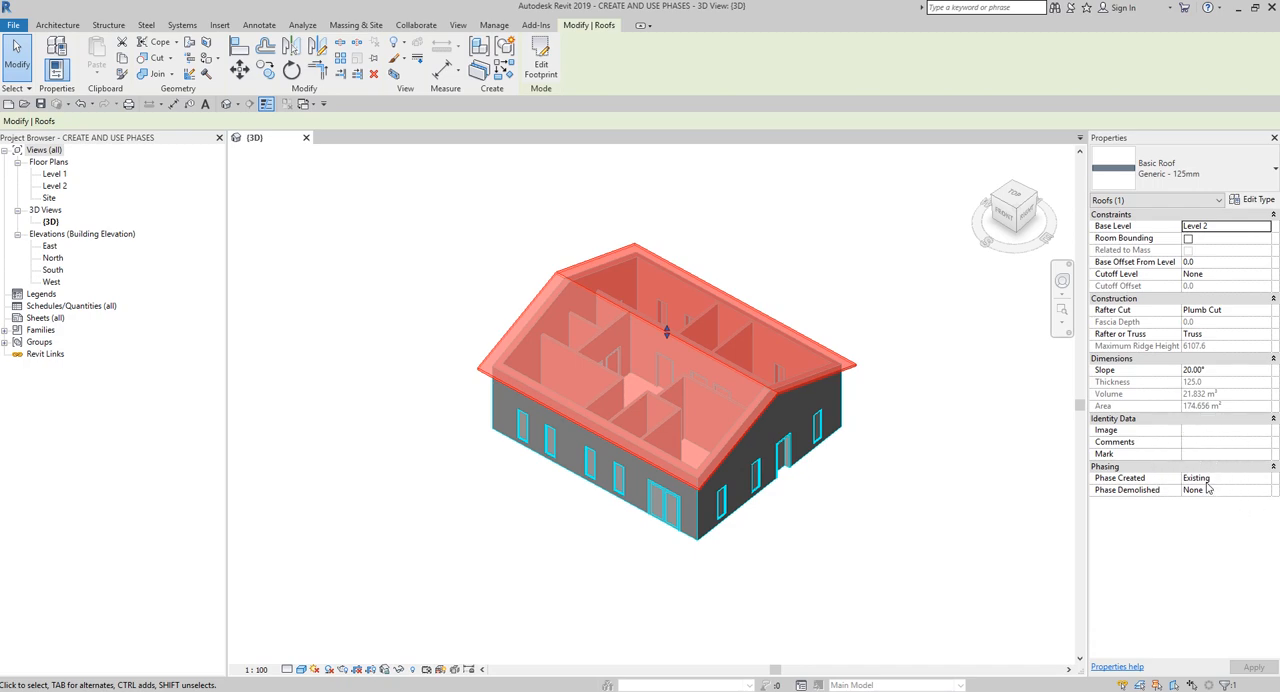
pyautogui.click(854, 552)
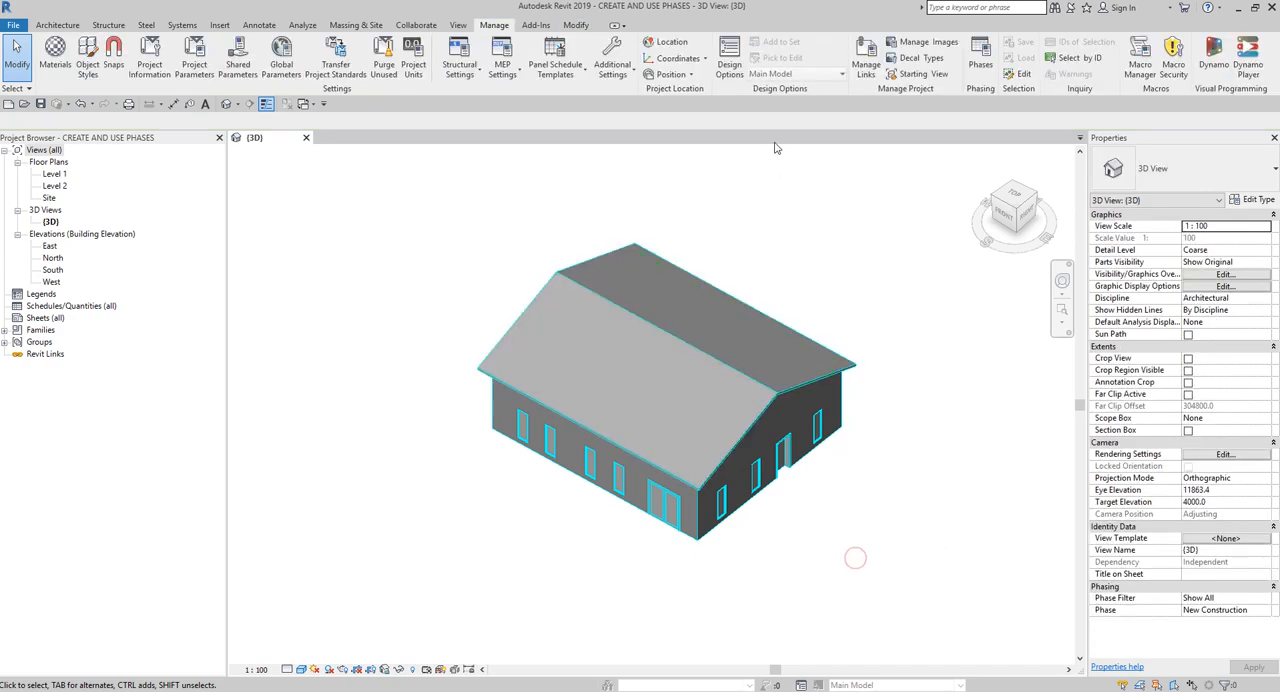
pyautogui.click(978, 63)
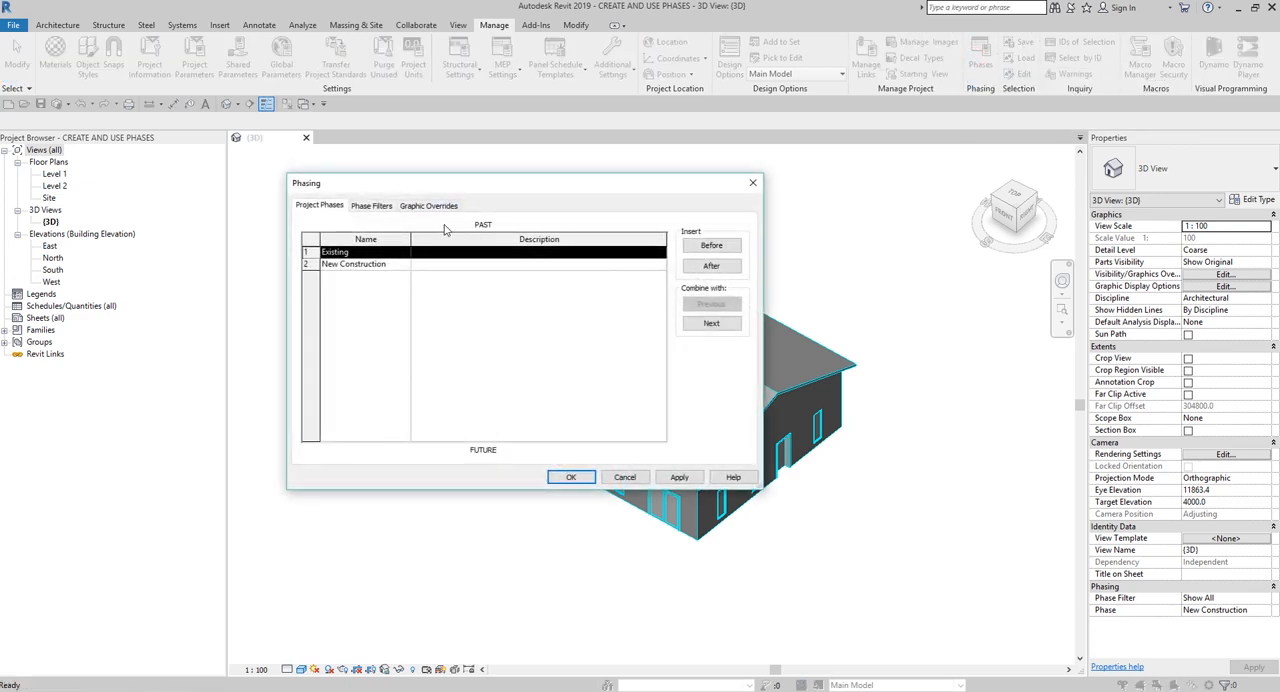
pyautogui.click(432, 206)
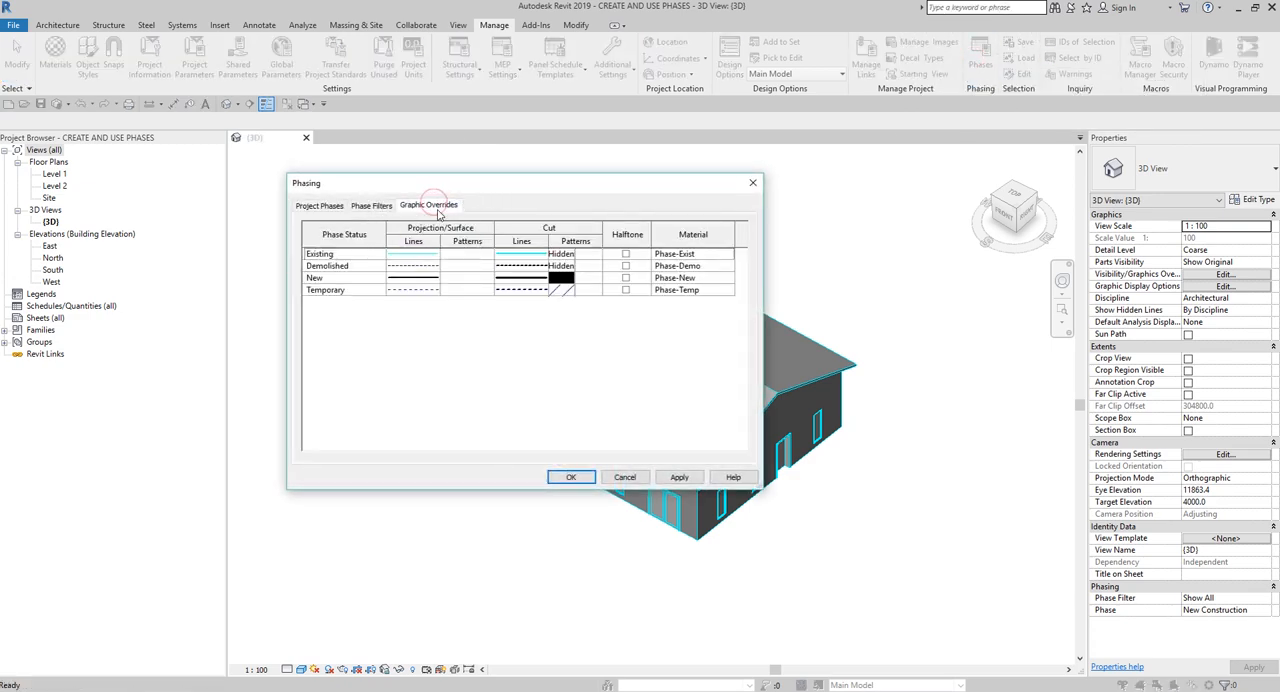
pyautogui.click(420, 257)
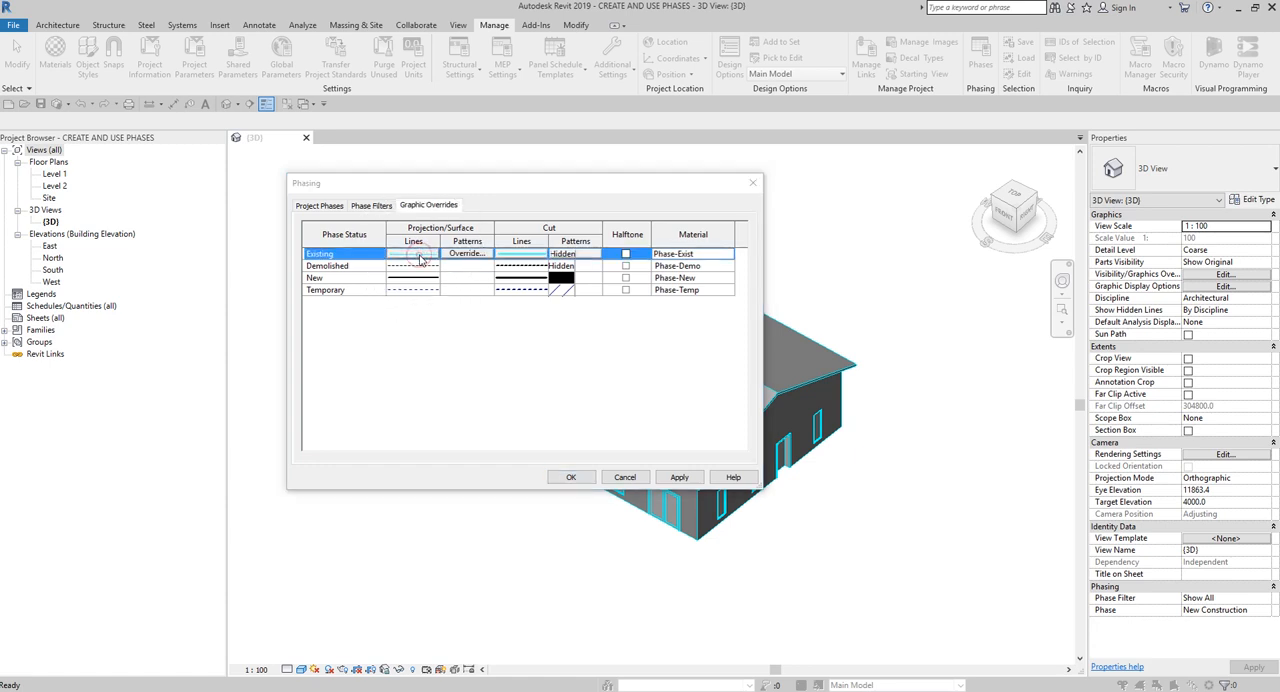
pyautogui.click(419, 255)
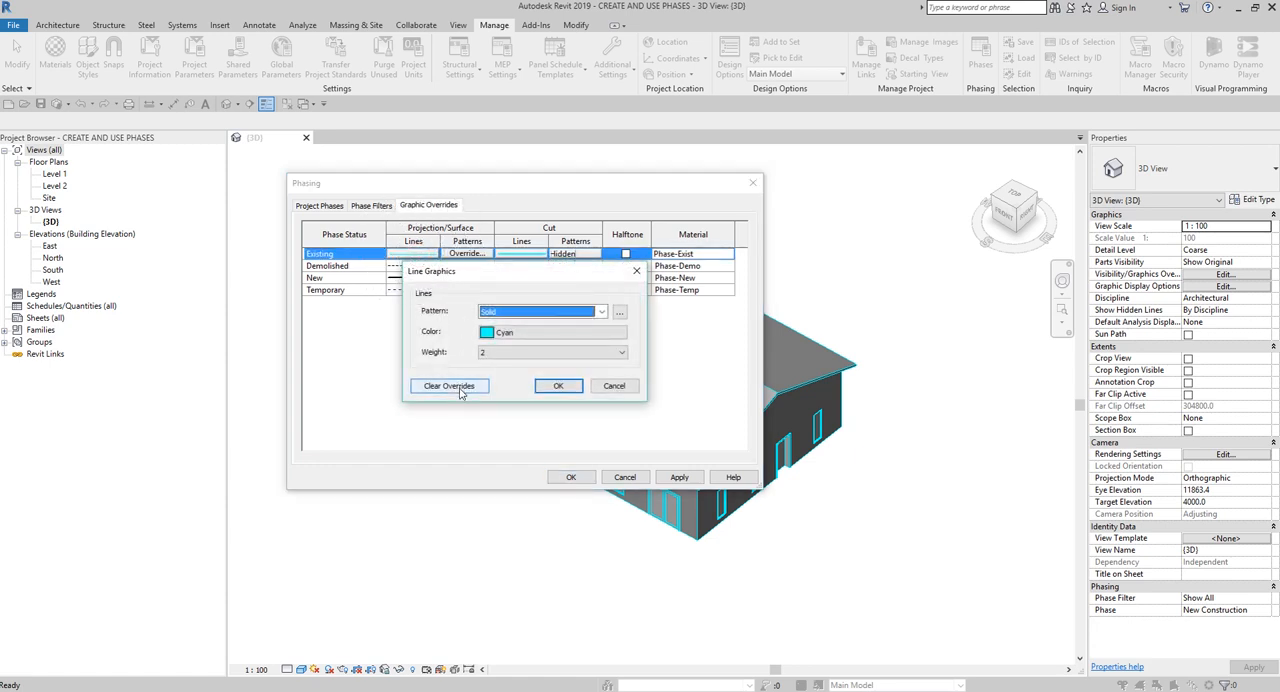
pyautogui.click(517, 333)
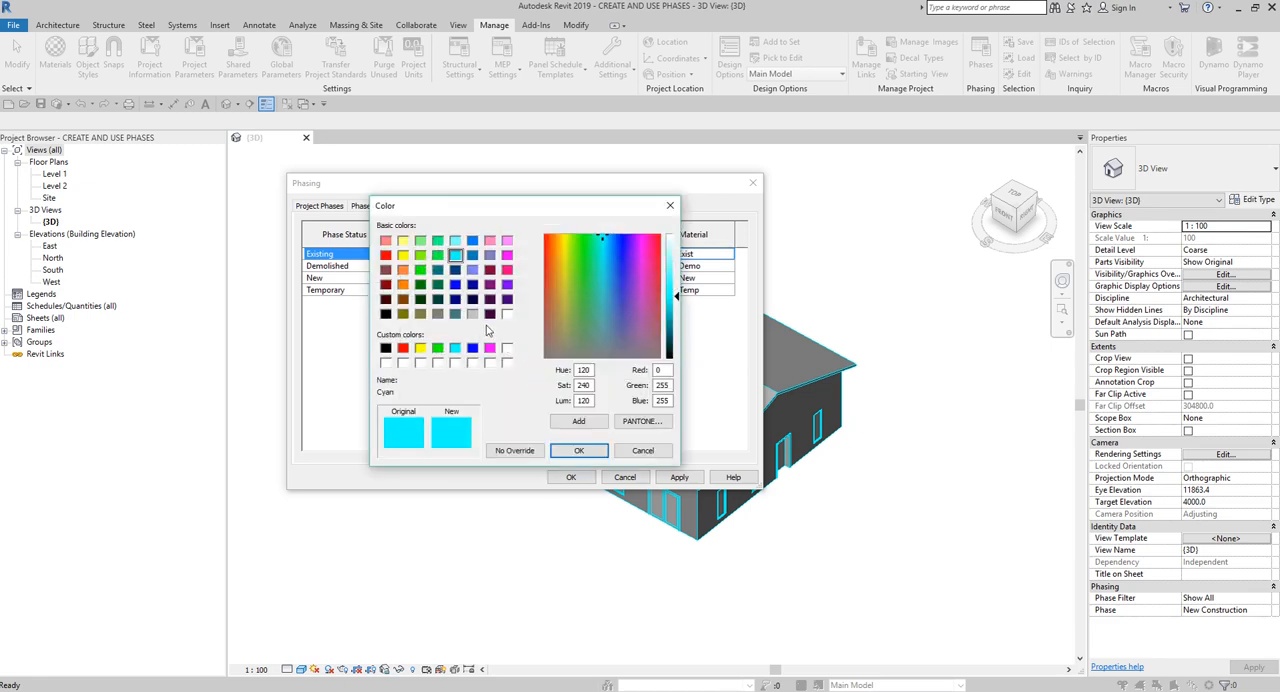
pyautogui.click(472, 314)
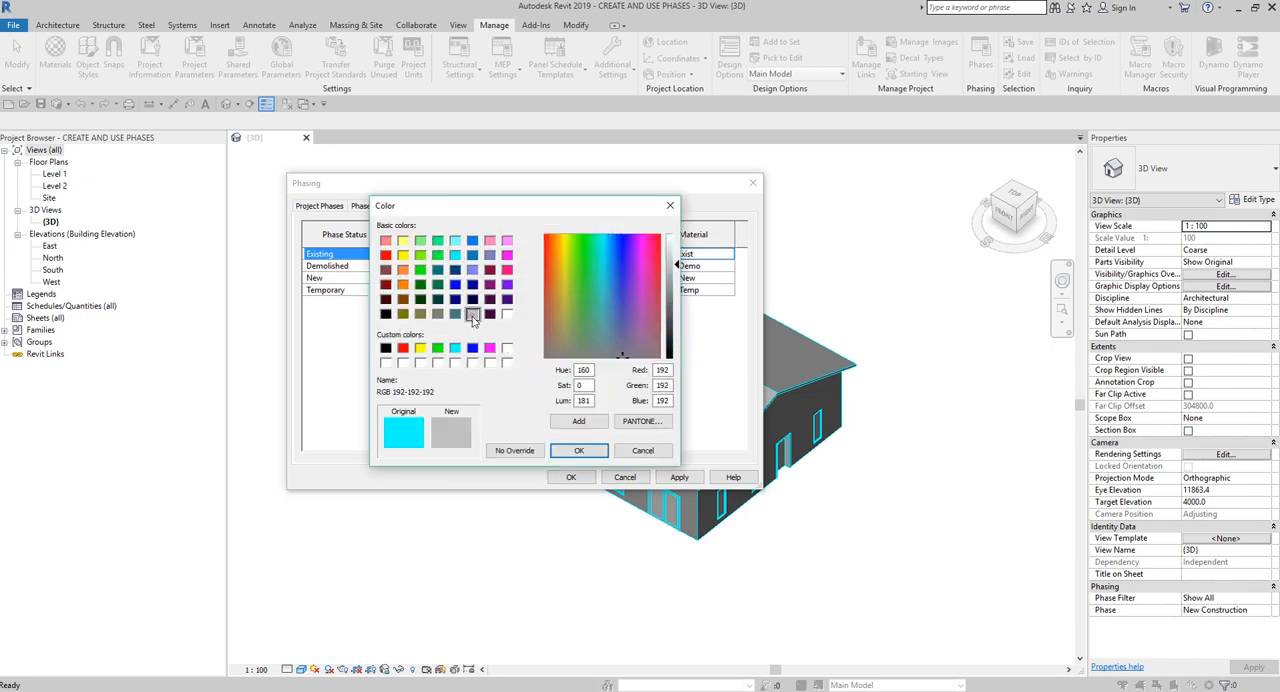
pyautogui.click(575, 452)
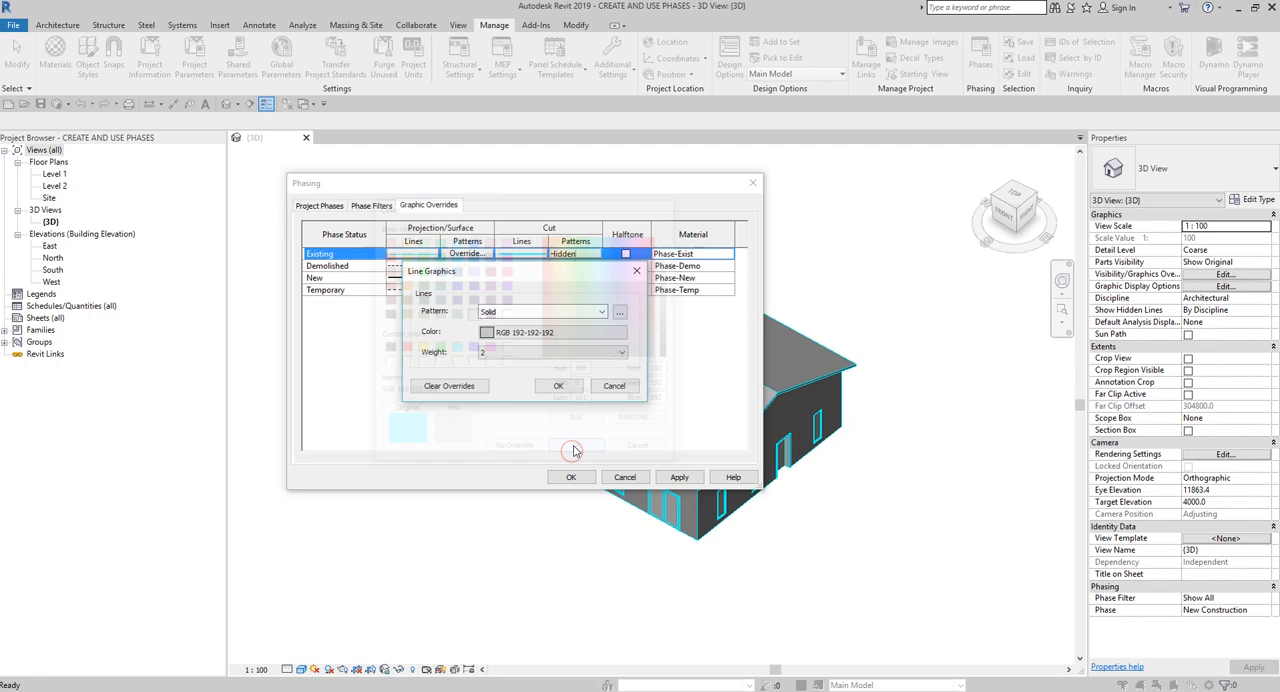
pyautogui.click(558, 385)
# - Override the cut line color of the Existing phase status with RGB 192-192-192 and accept the phasing settings
pyautogui.click(521, 253)
pyautogui.click(521, 253)
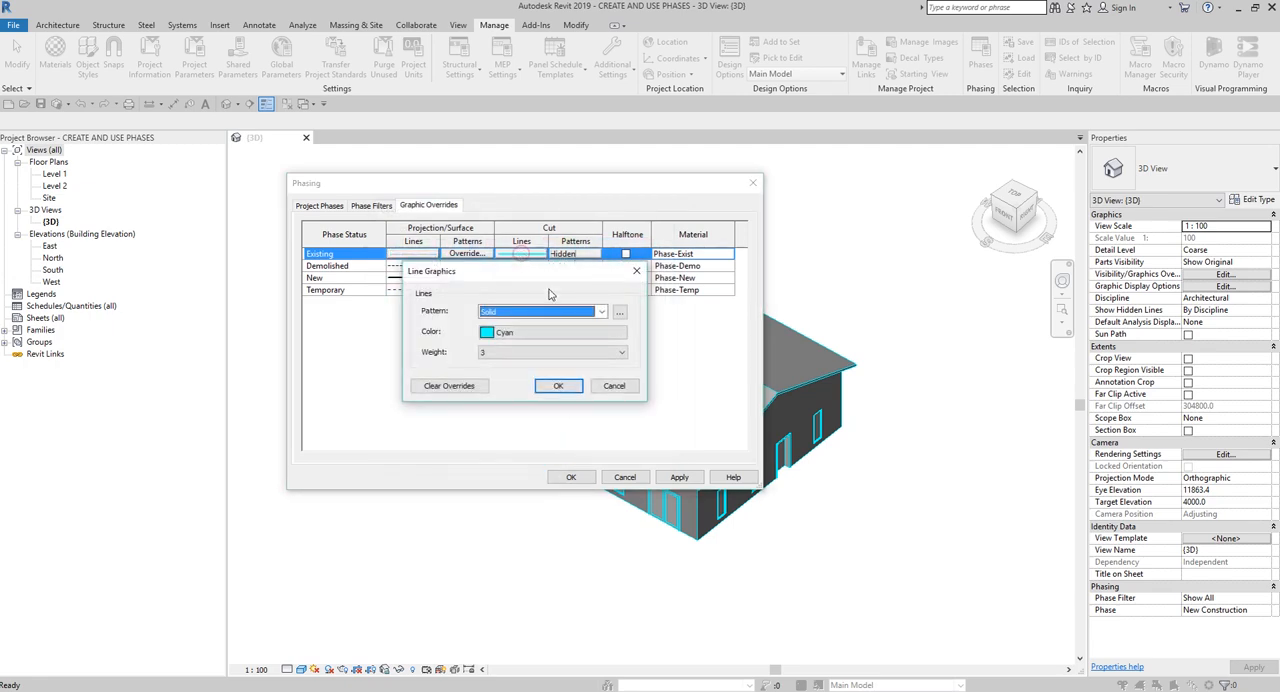
pyautogui.click(541, 331)
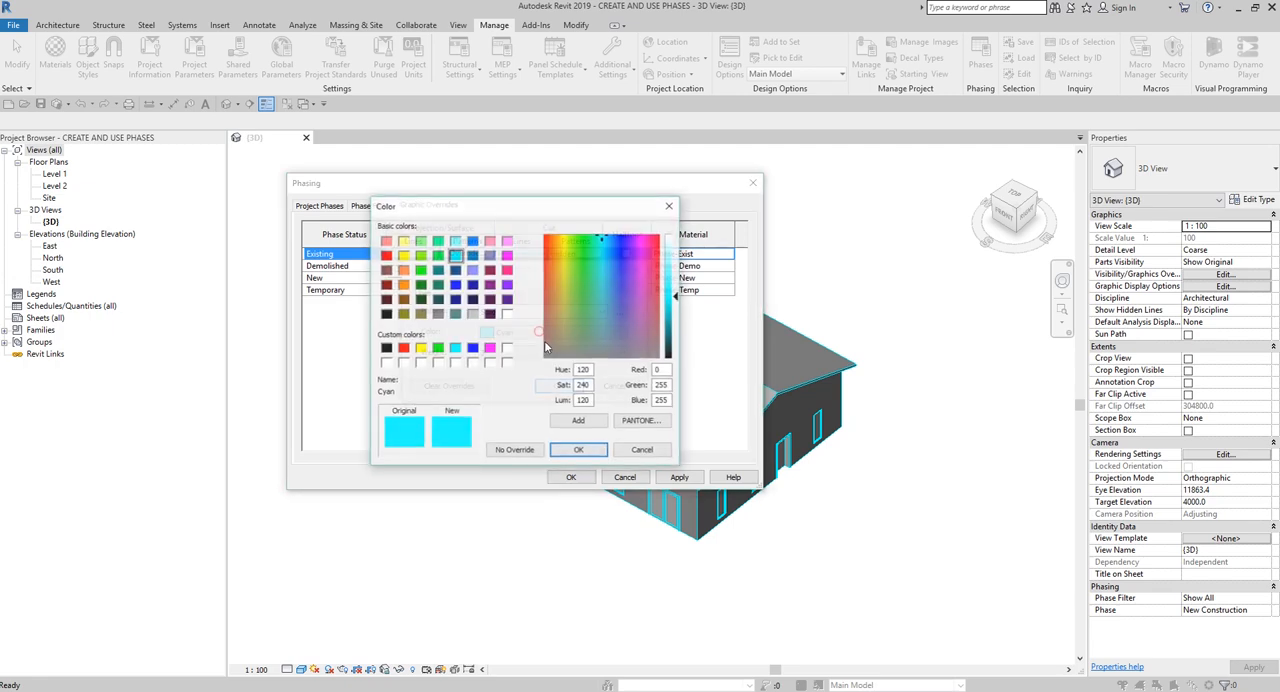
pyautogui.click(473, 315)
pyautogui.click(577, 450)
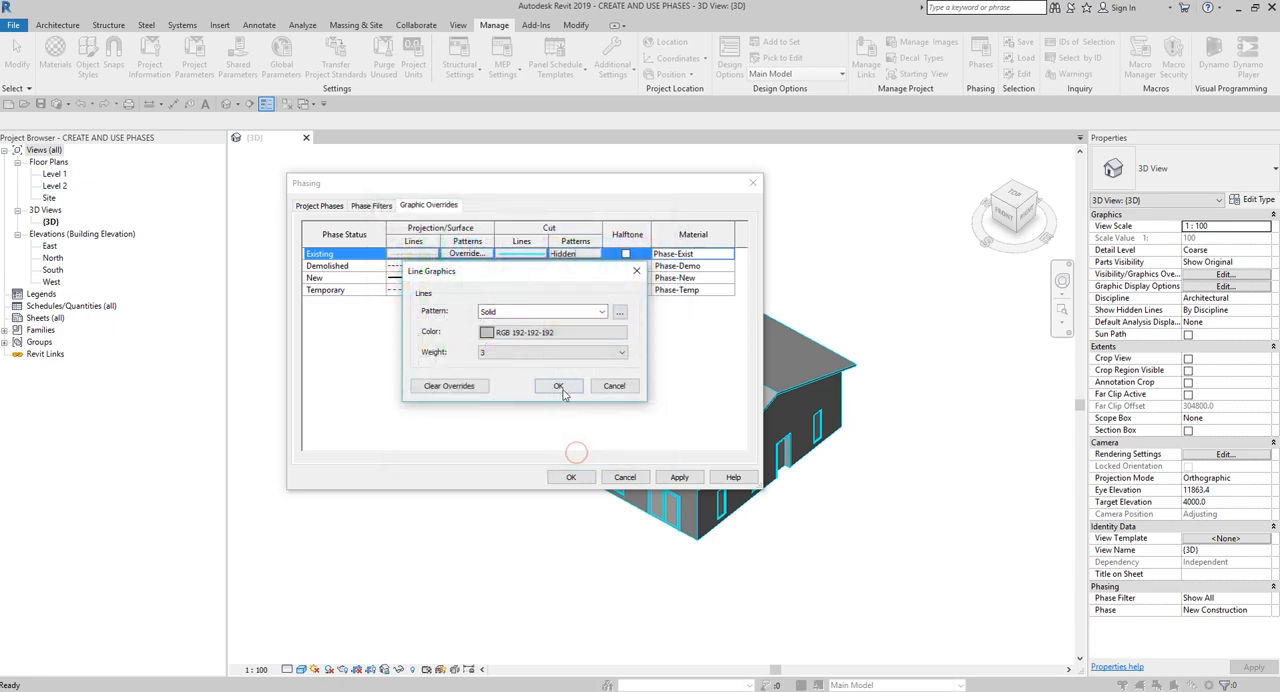
pyautogui.click(558, 386)
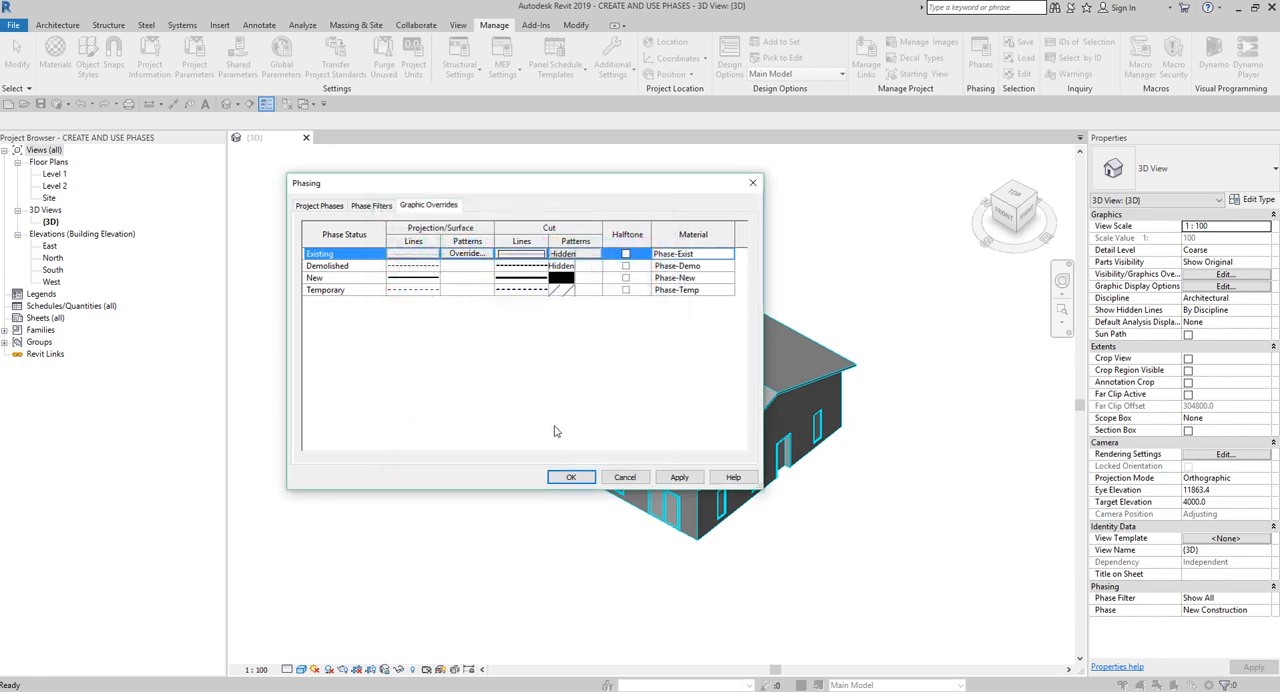
pyautogui.click(571, 477)
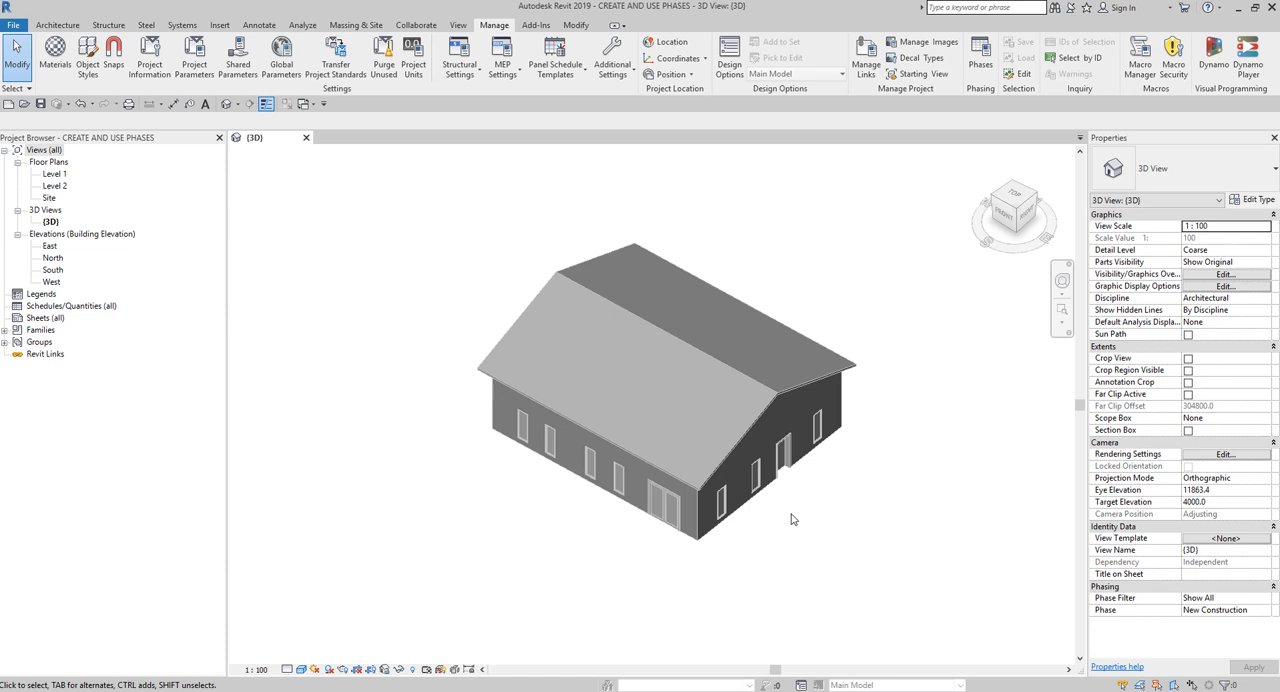
# - Open the Level 1 floor plan and rename it as Level 1-Existing
pyautogui.doubleClick(55, 174)
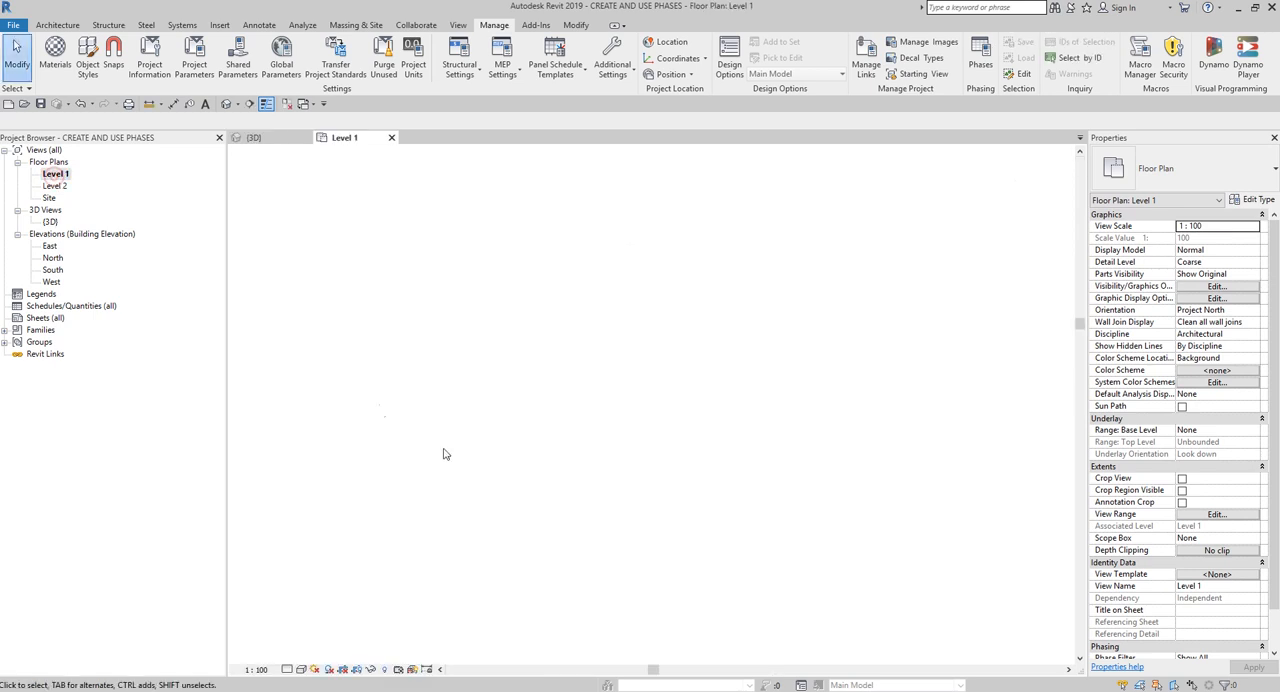
pyautogui.click(54, 176)
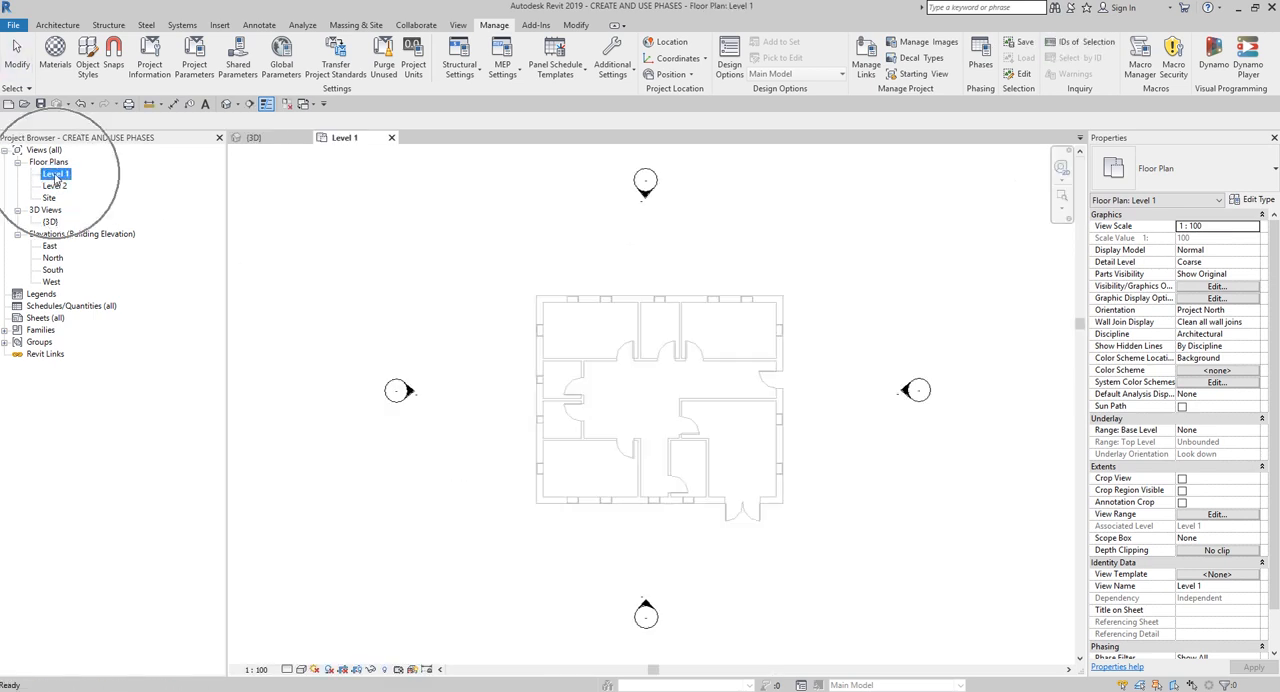
pyautogui.rightClick(56, 178)
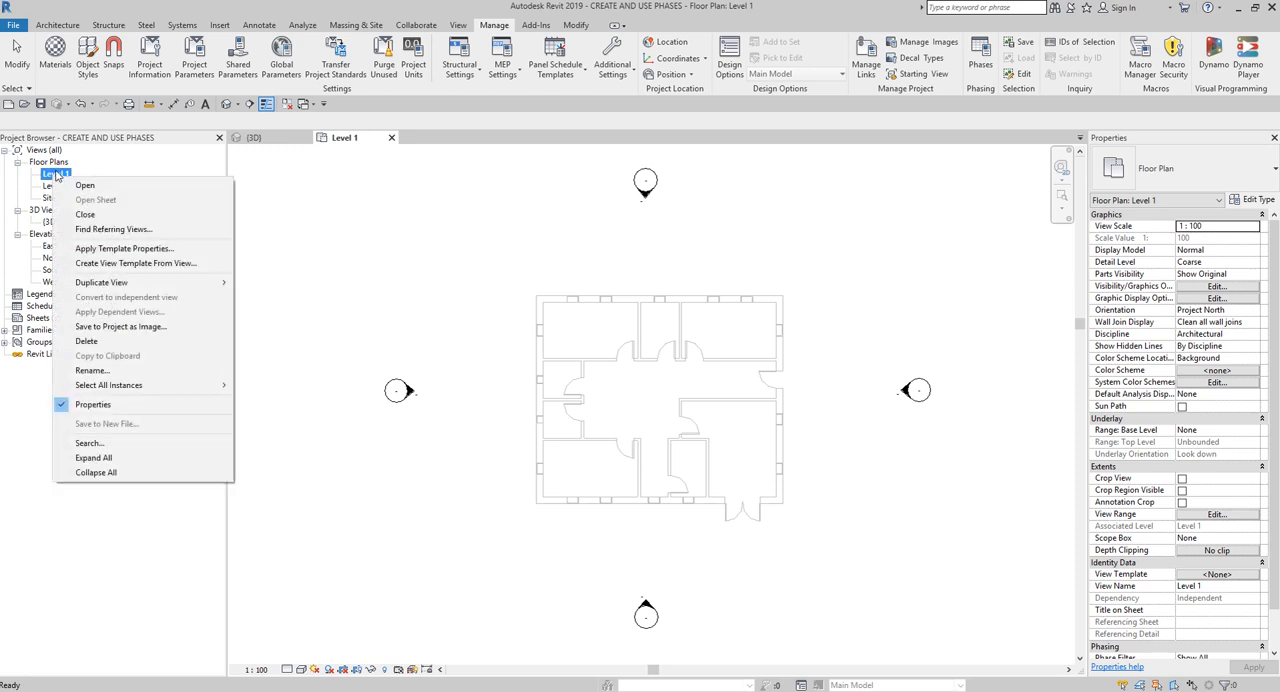
pyautogui.click(140, 372)
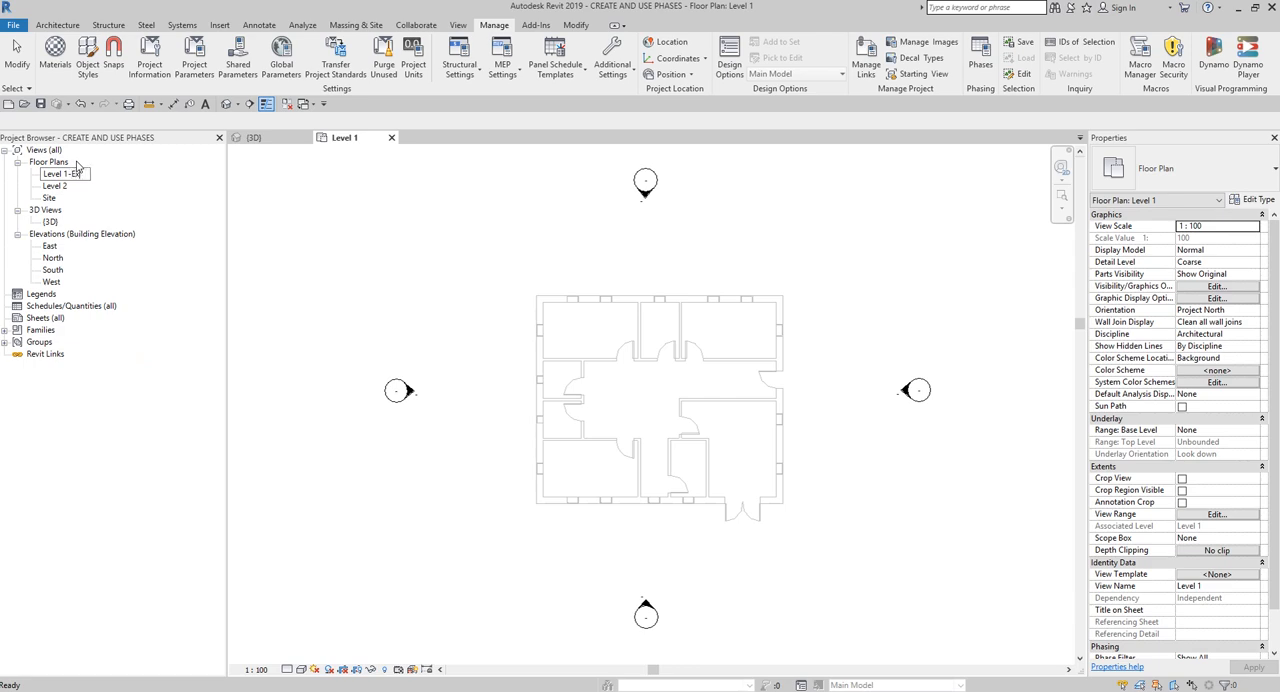
pyautogui.write('-Existing')
pyautogui.press('Return')
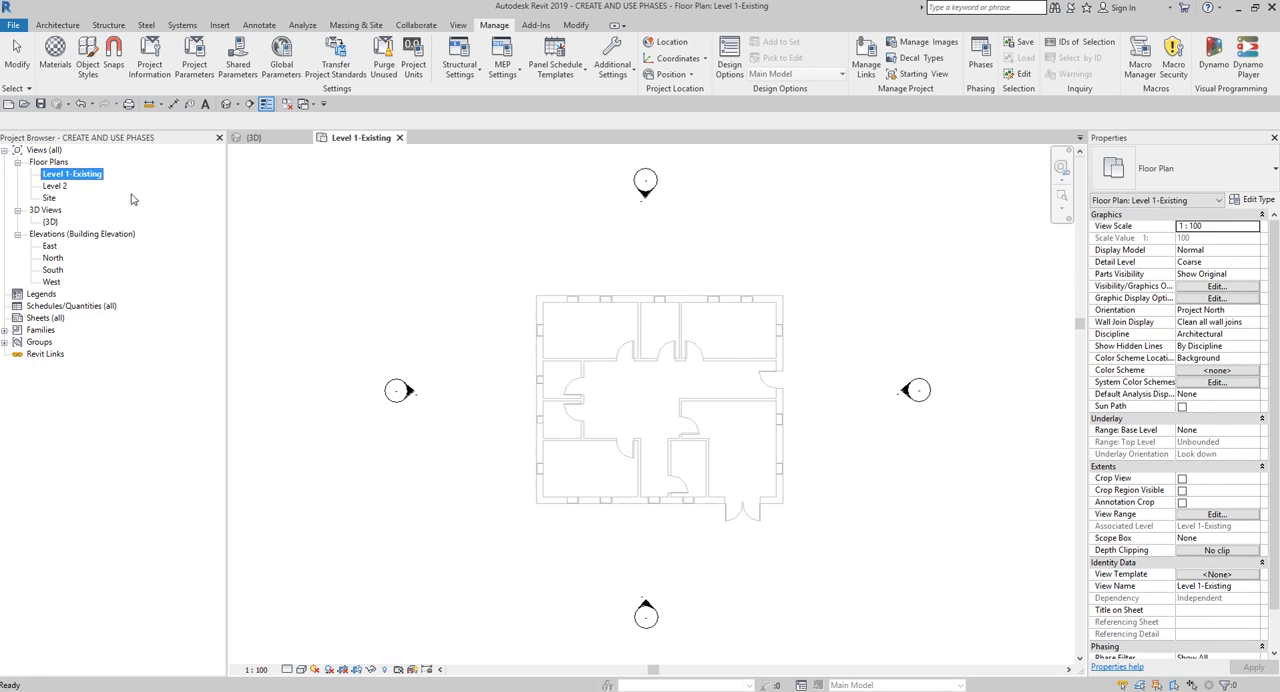
pyautogui.click(421, 251)
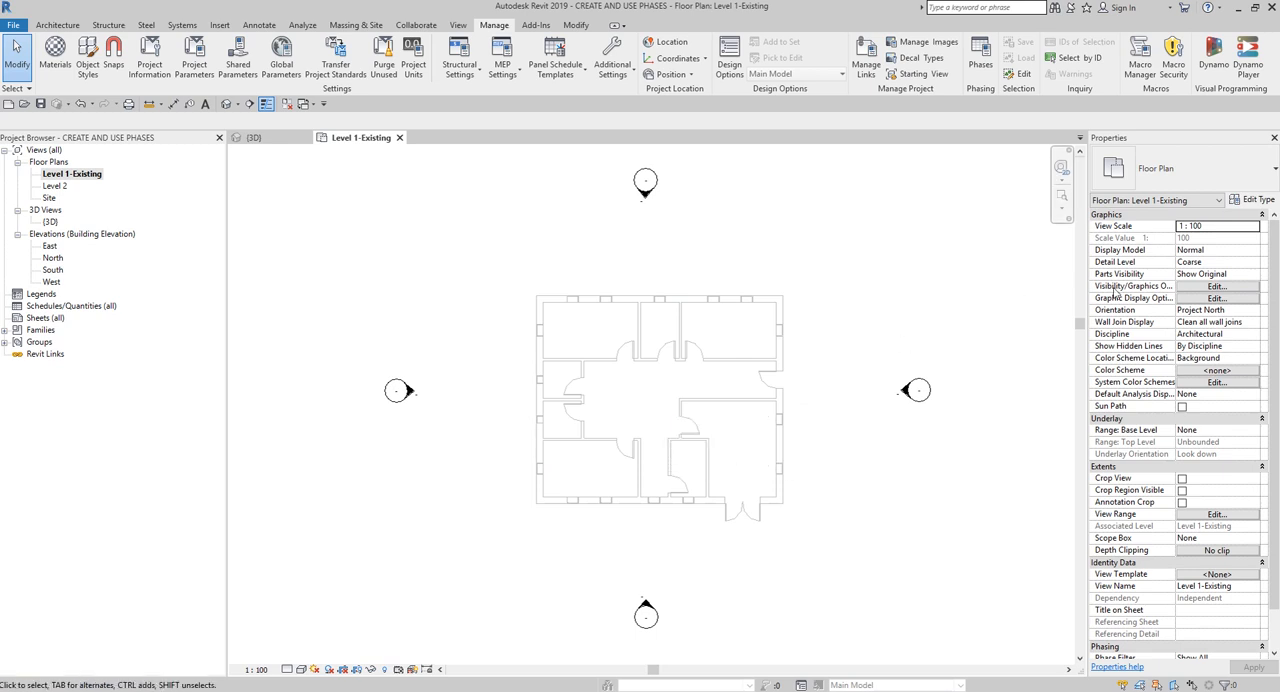
# - Set the phase filter of the Level 1-Existing floor plan to Show Complete and apply it
pyautogui.scroll(-3, 1274, 268)
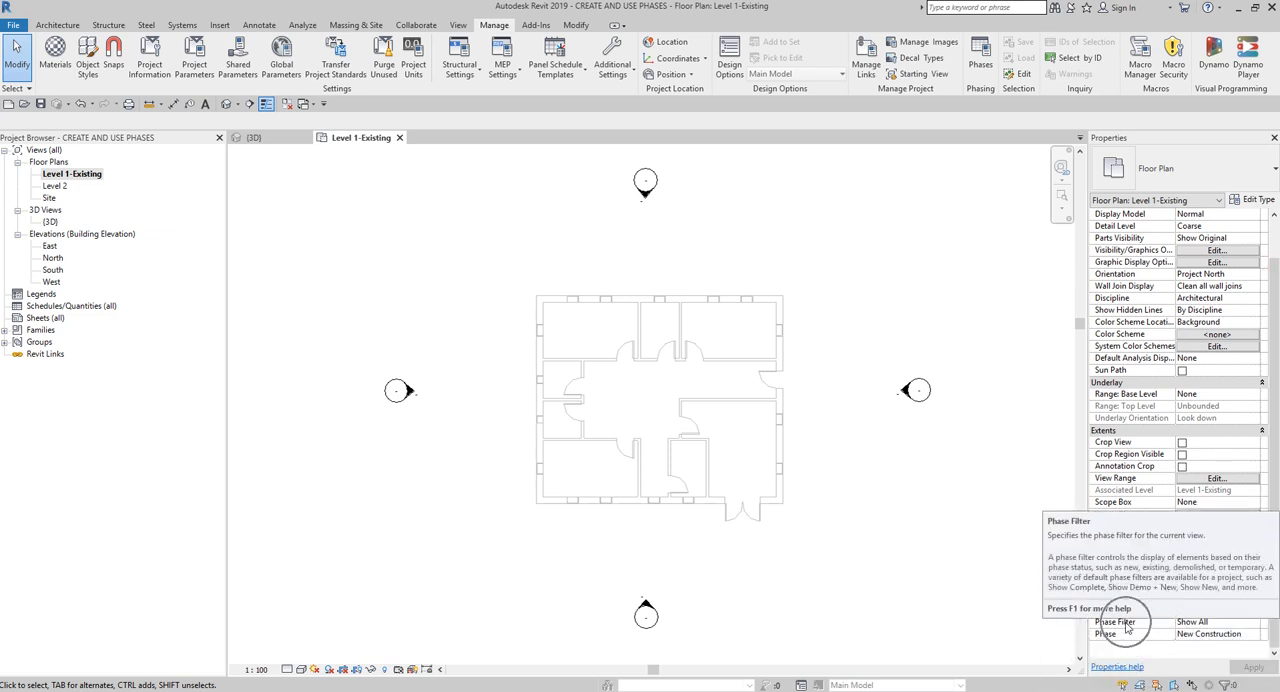
pyautogui.click(1209, 624)
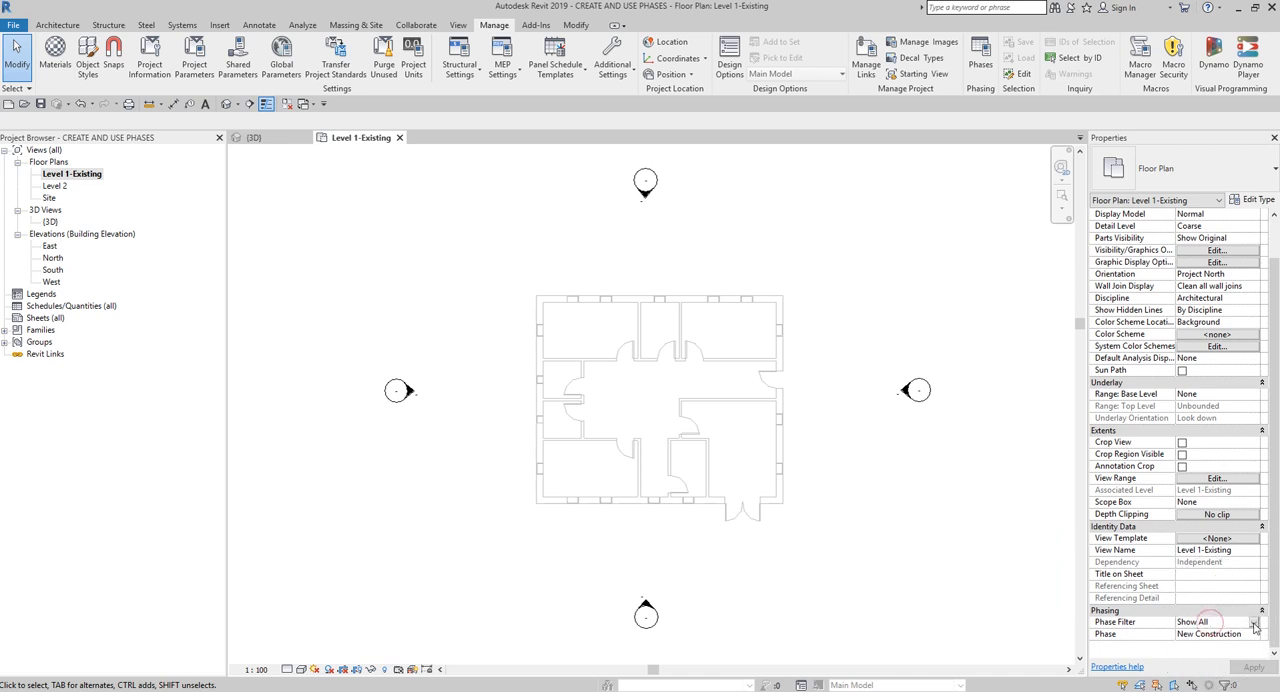
pyautogui.click(1254, 623)
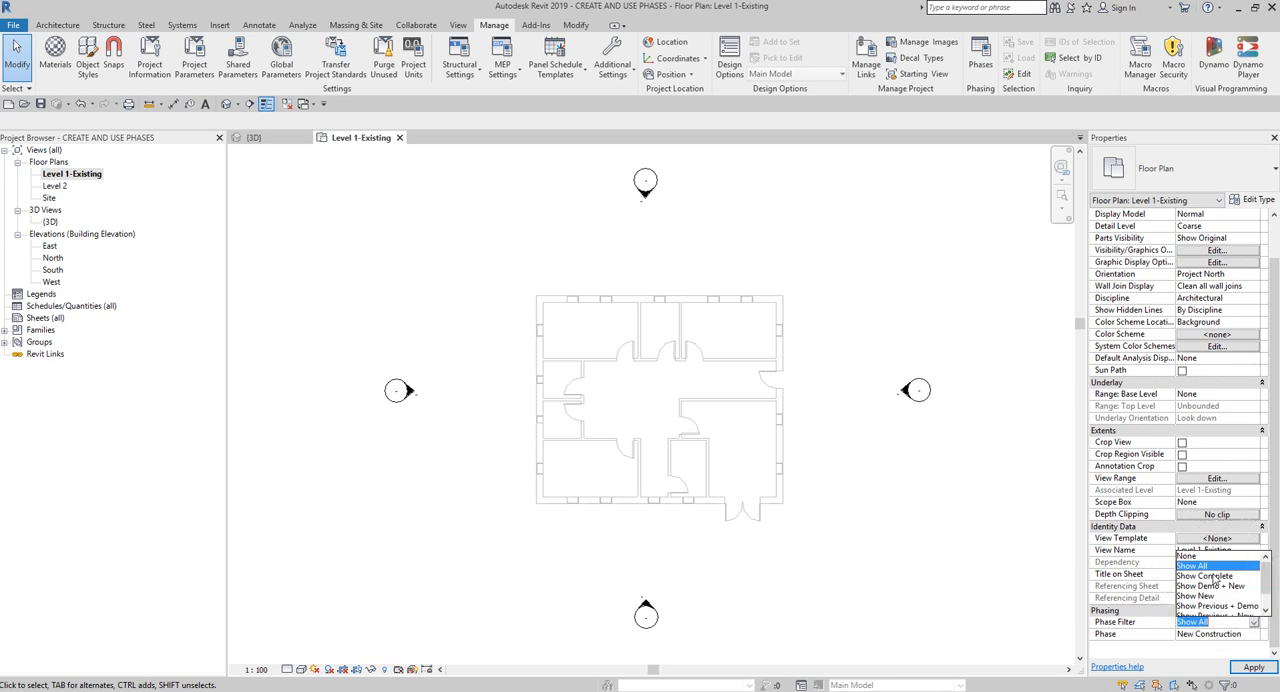
pyautogui.click(1213, 577)
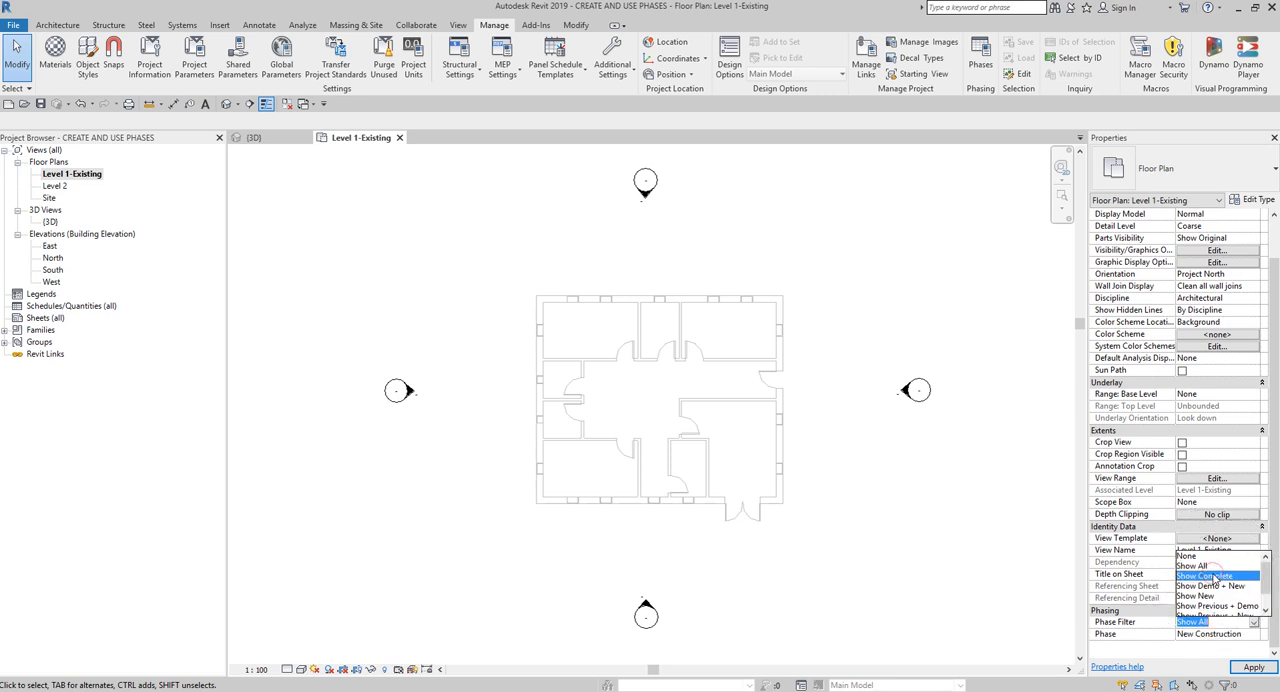
pyautogui.click(1215, 578)
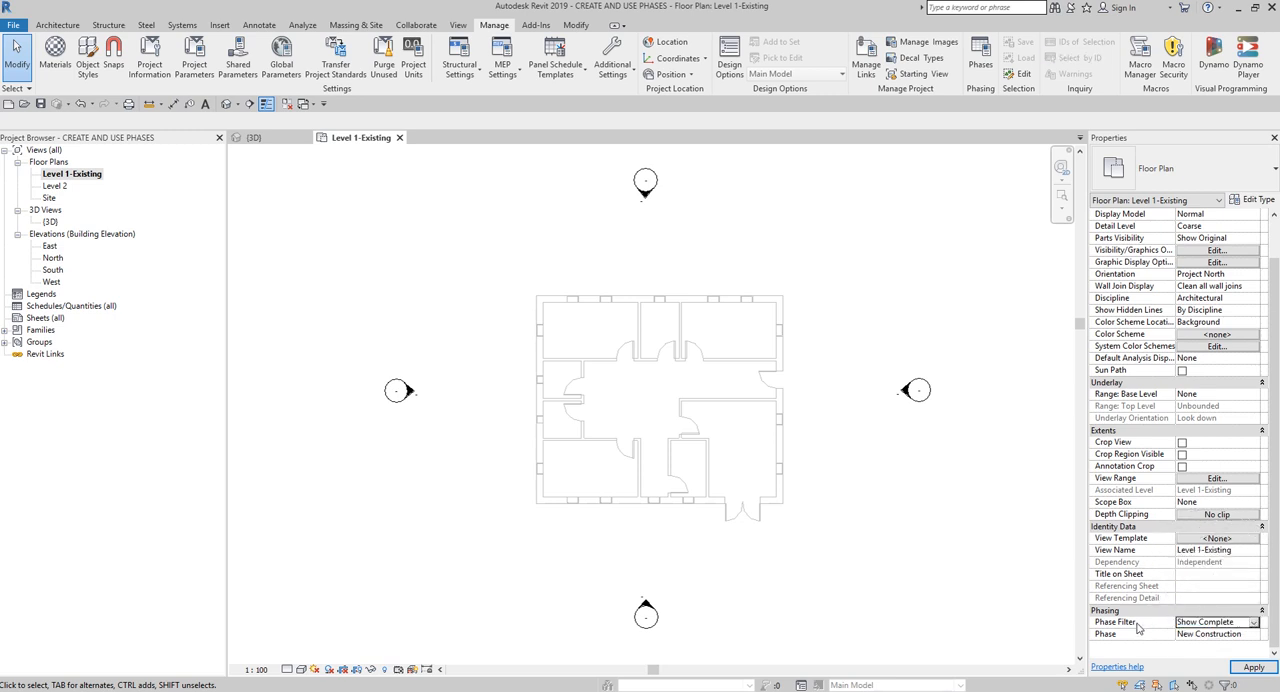
pyautogui.click(1137, 627)
pyautogui.click(1196, 627)
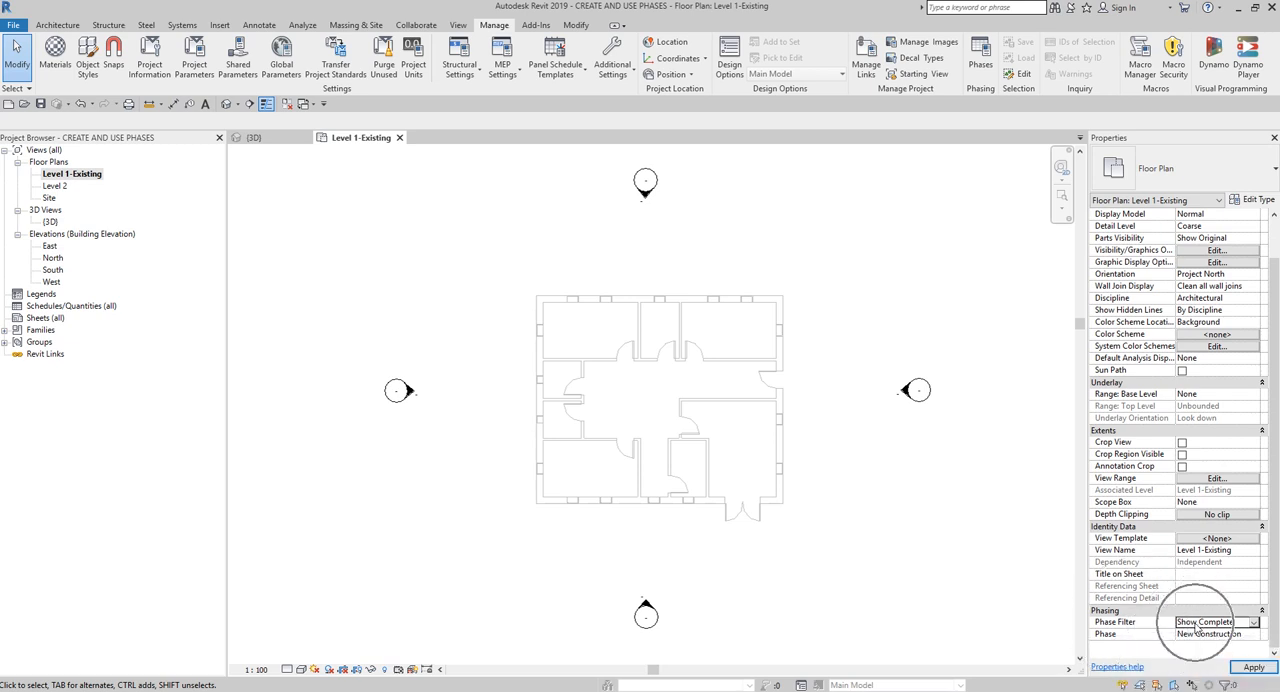
pyautogui.click(1251, 668)
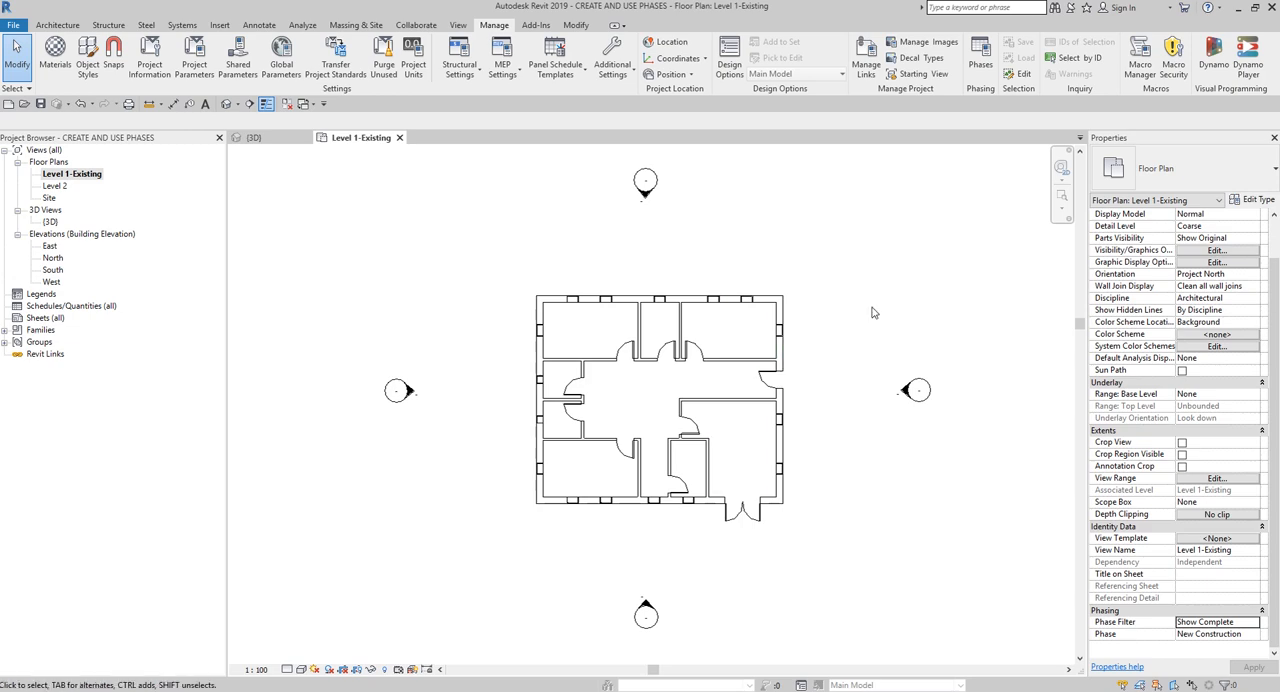
# - Examine how the Show Complete phase filter treats the Existing status in the phasing settings, and close them
pyautogui.click(983, 56)
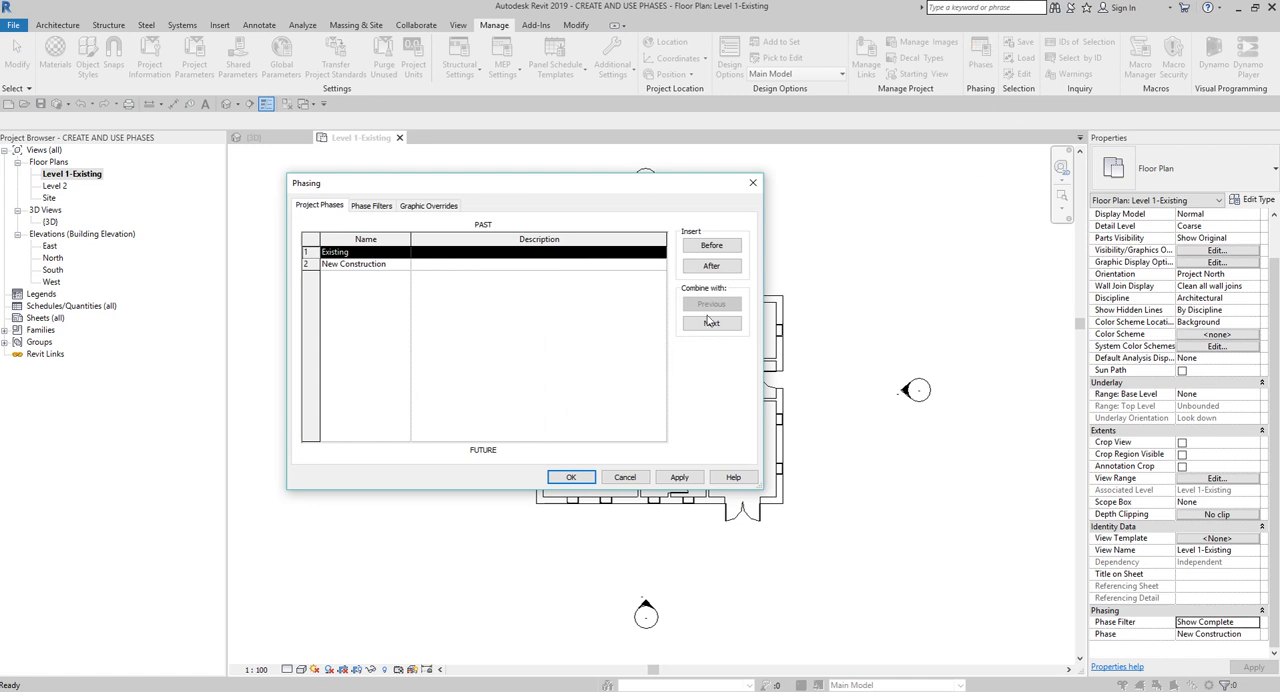
pyautogui.click(374, 206)
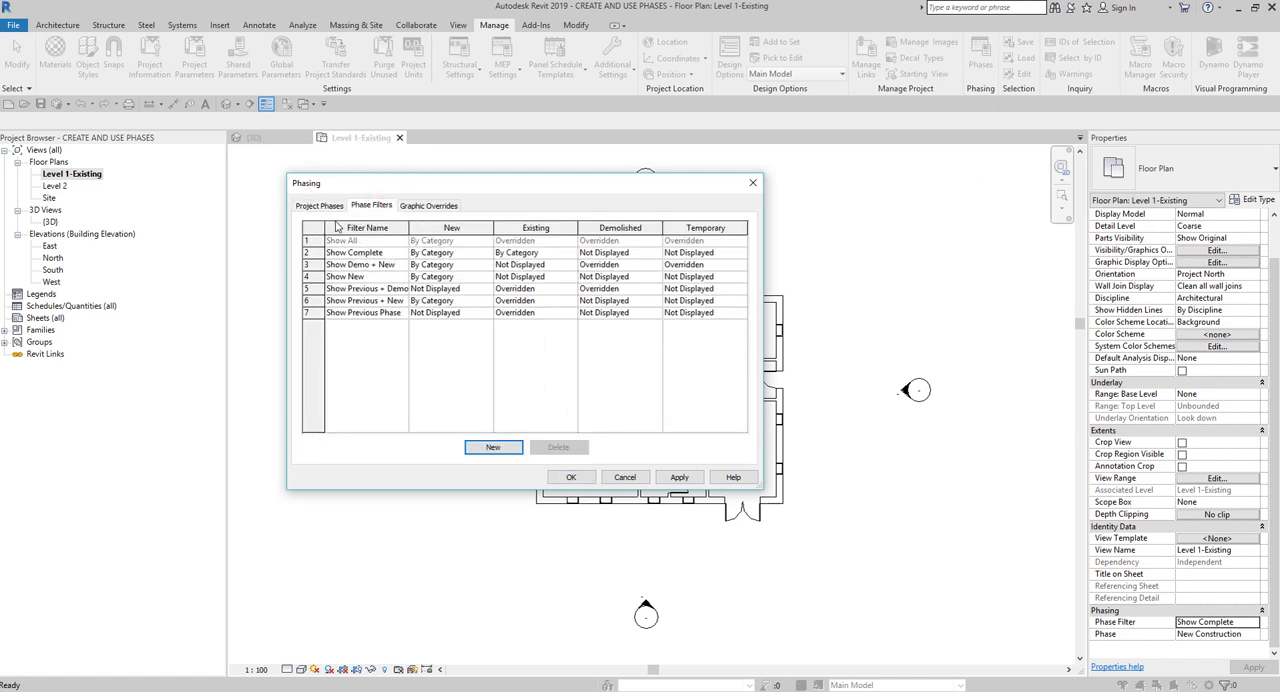
pyautogui.click(308, 253)
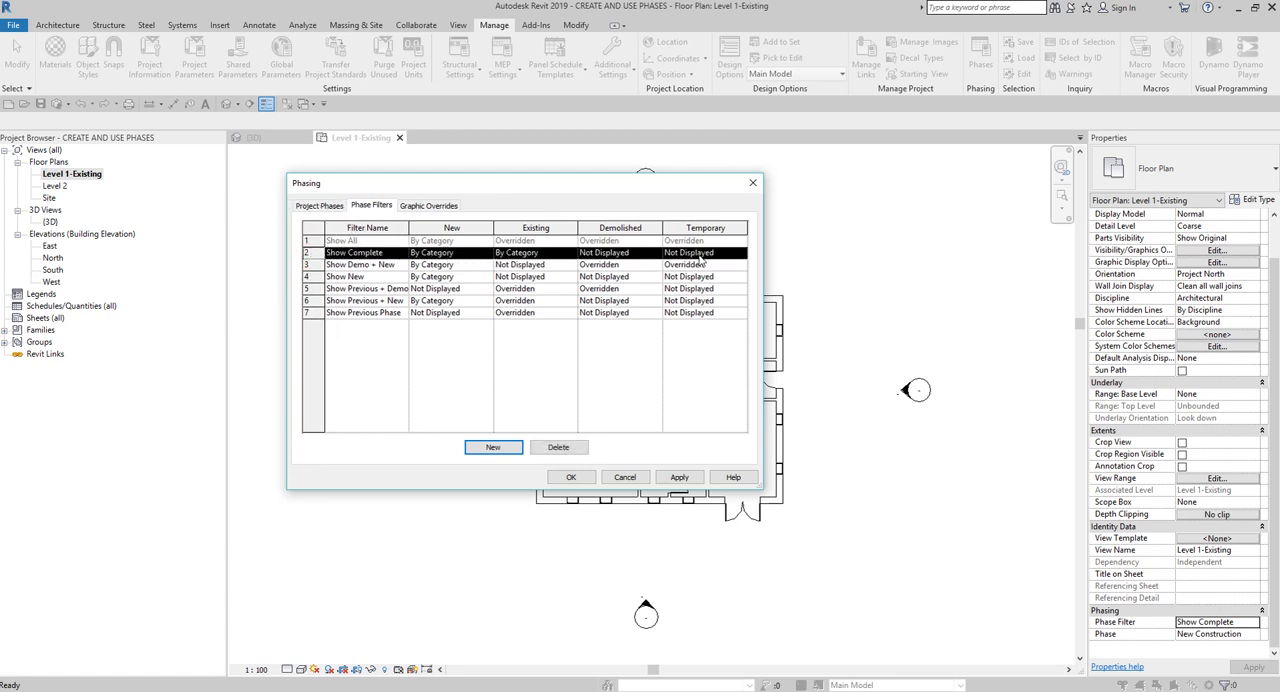
pyautogui.click(538, 259)
pyautogui.press('ctrl')
pyautogui.press('ctrl')
pyautogui.press('ctrl')
pyautogui.click(578, 478)
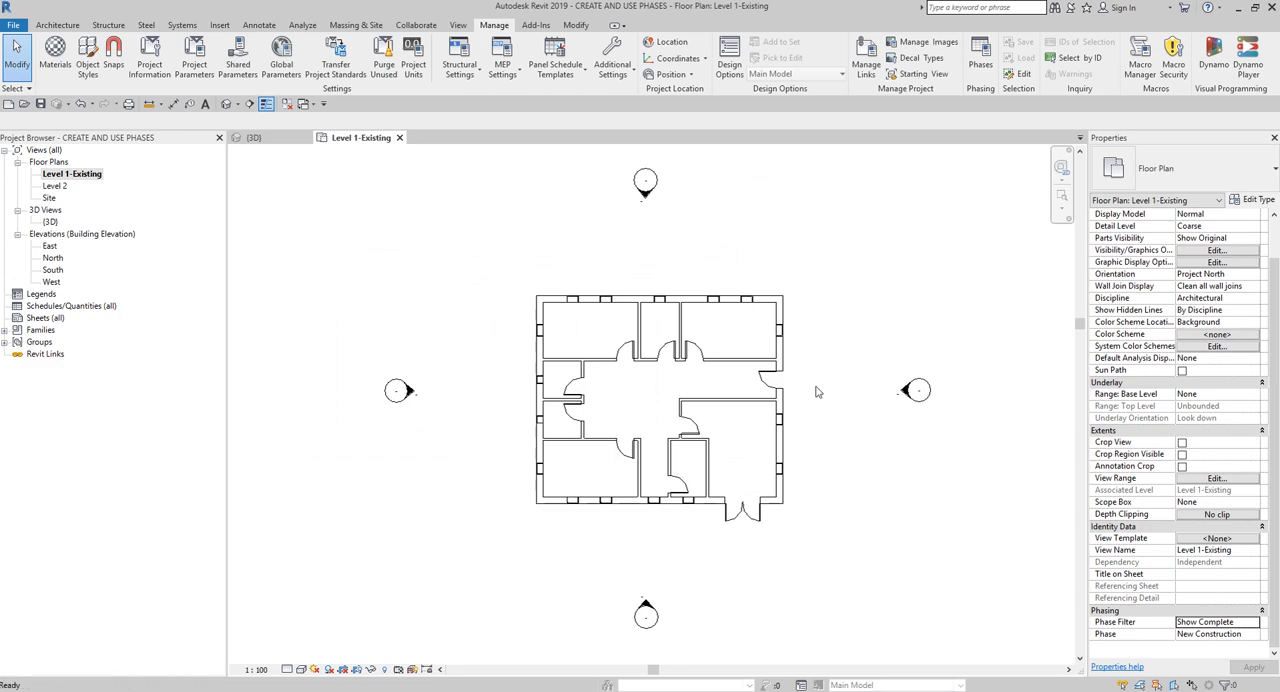
# - Review the Visibility/Graphic Overrides of model categories for the Level 1-Existing floor plan and close them
pyautogui.press('v')
pyautogui.press('v')
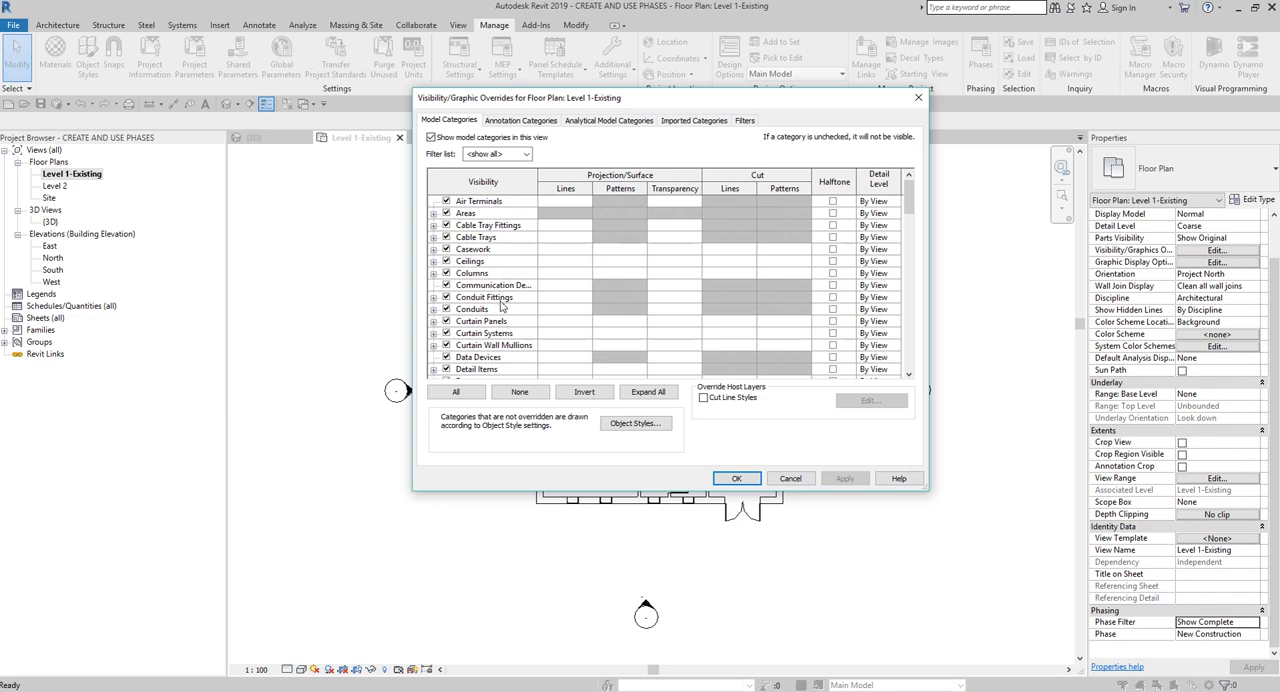
pyautogui.click(736, 477)
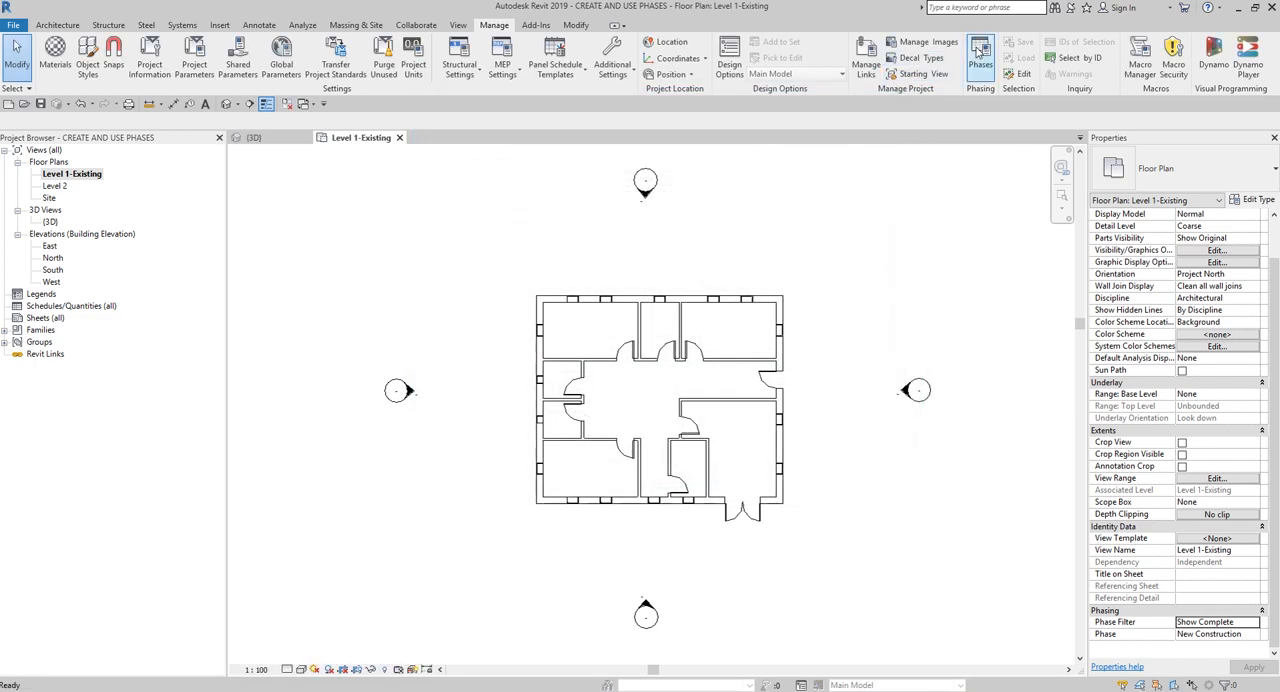
# - Examine the display options for the Existing status in the Show Complete phase filter and review the phase graphic overrides
pyautogui.click(979, 55)
pyautogui.click(373, 206)
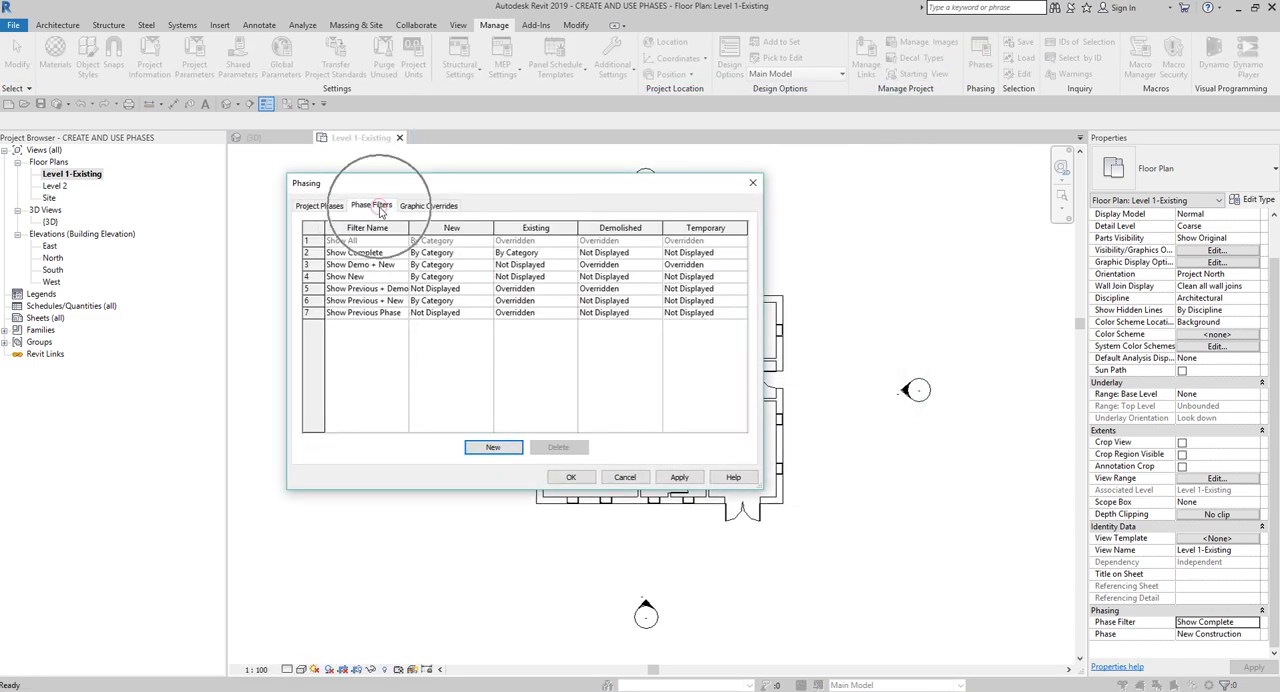
pyautogui.click(538, 254)
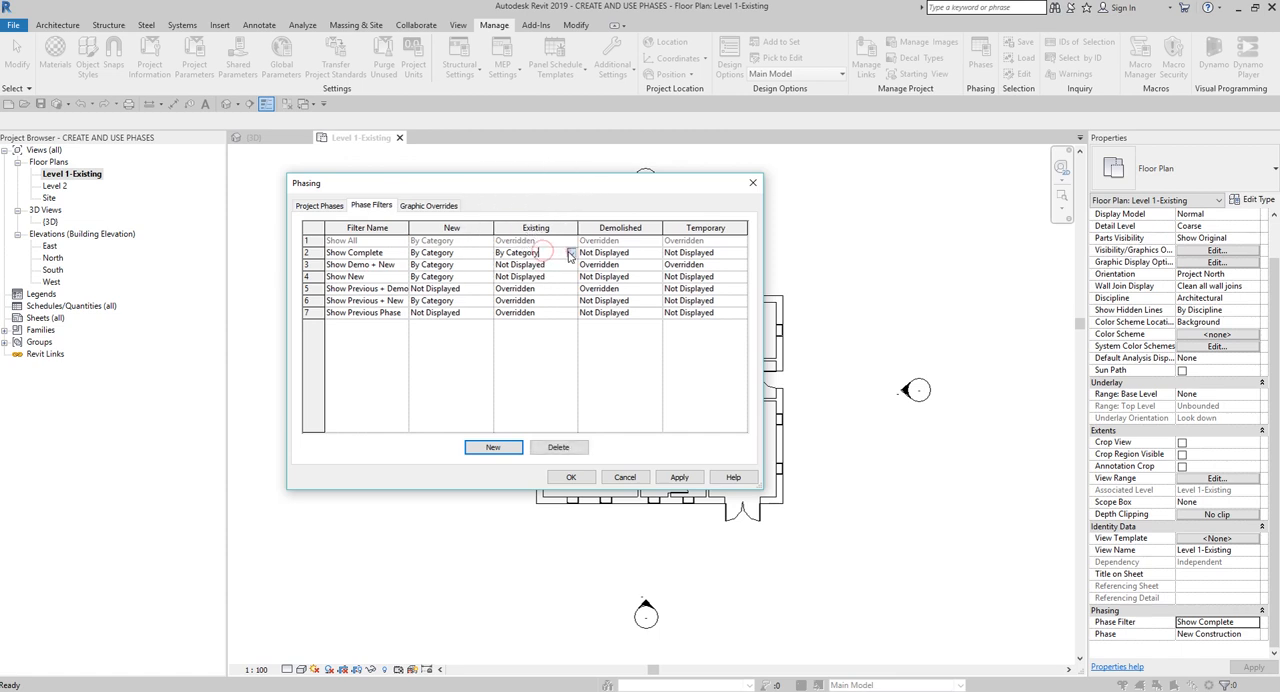
pyautogui.click(571, 254)
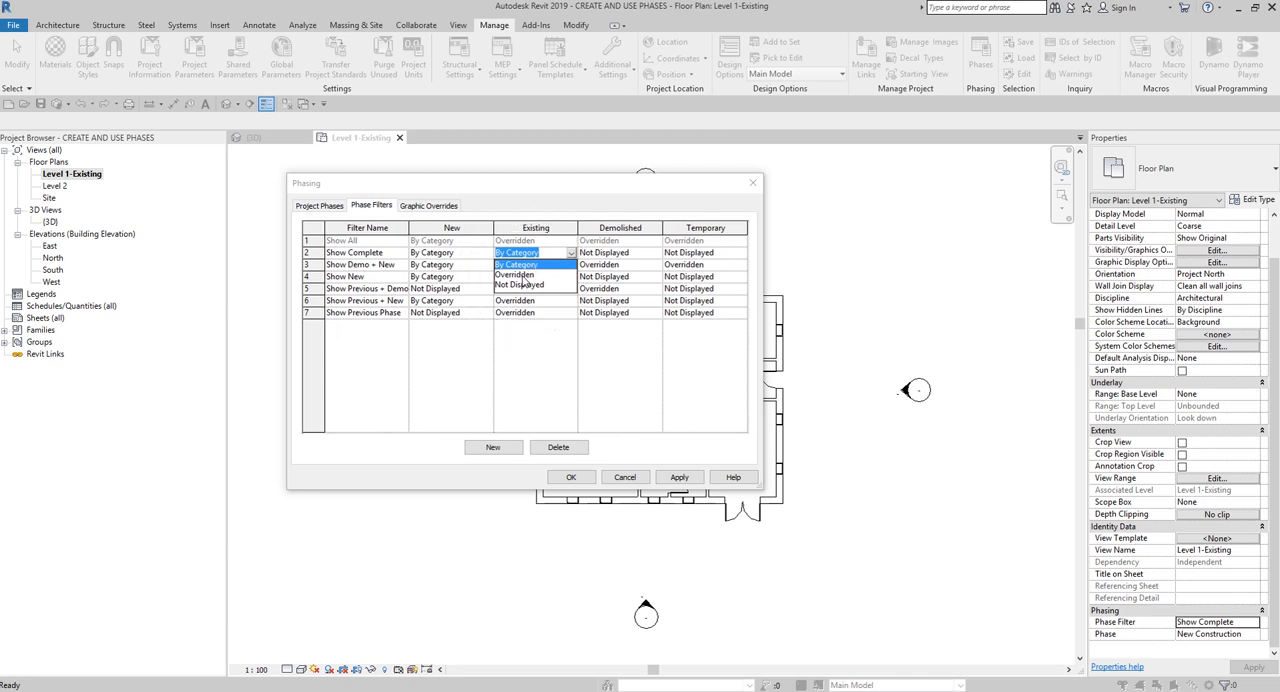
pyautogui.click(530, 198)
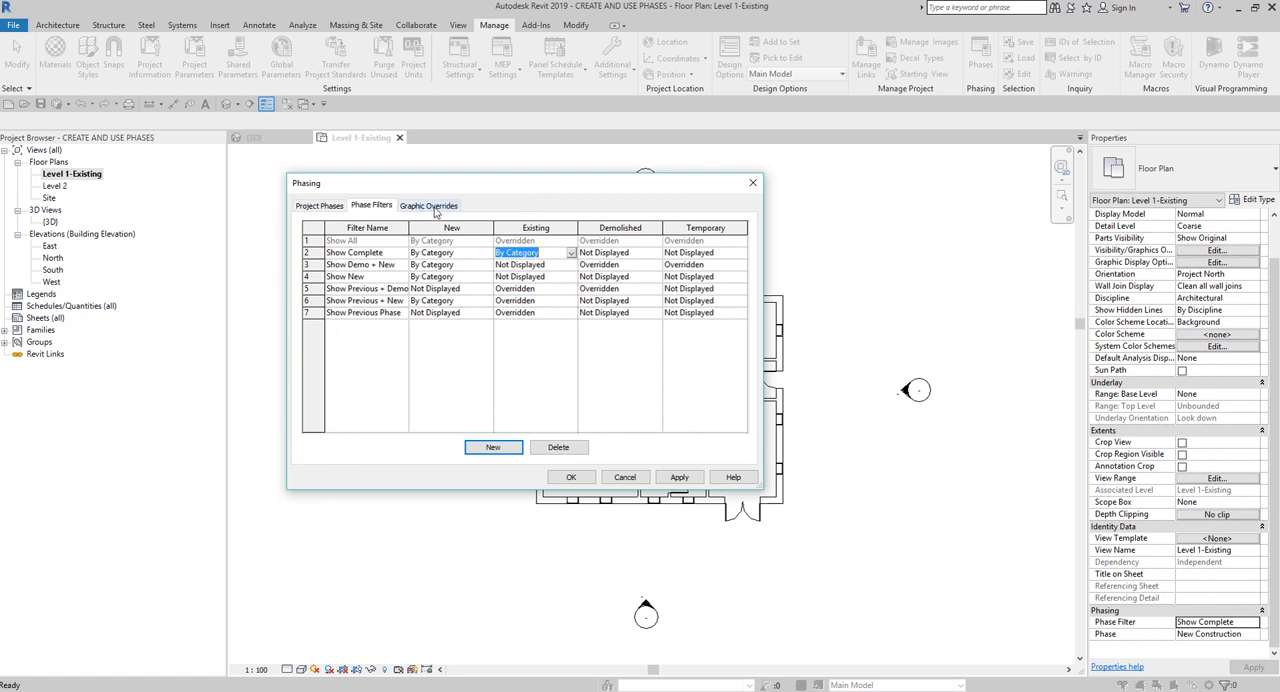
pyautogui.click(430, 208)
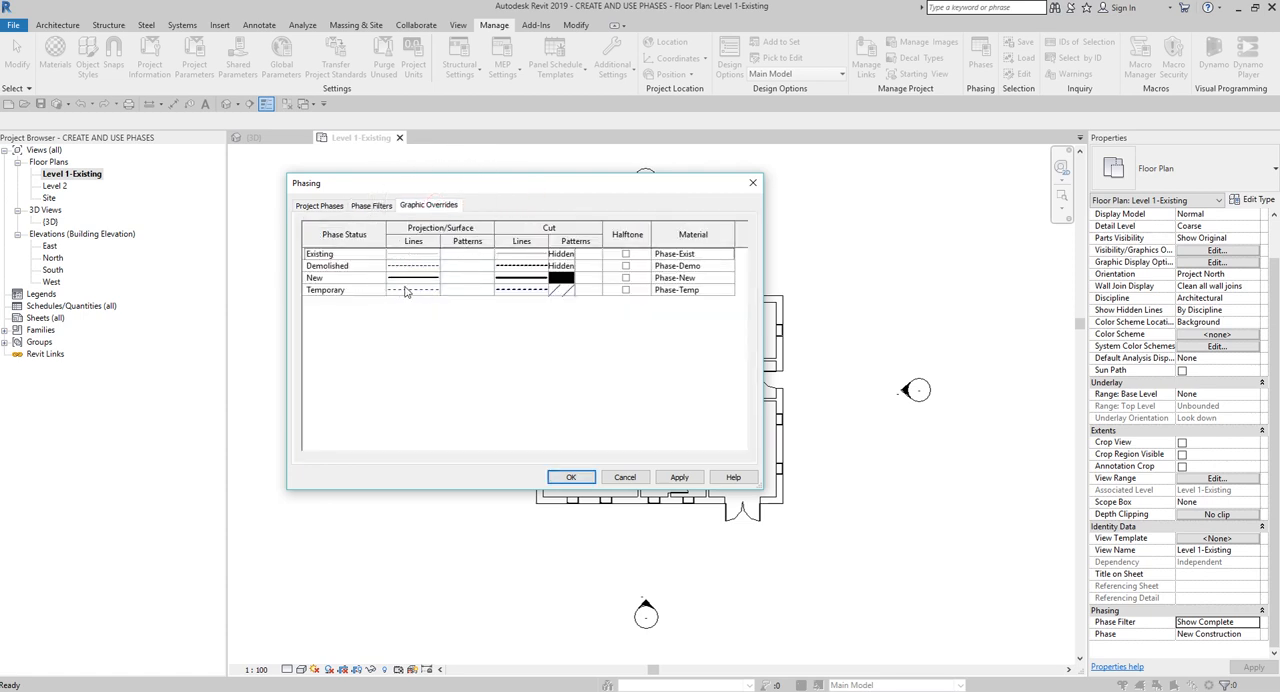
pyautogui.click(772, 390)
# - Set the Existing status of the Show Complete phase filter to Overridden and check it against the phase graphic overrides
pyautogui.click(372, 205)
pyautogui.click(558, 253)
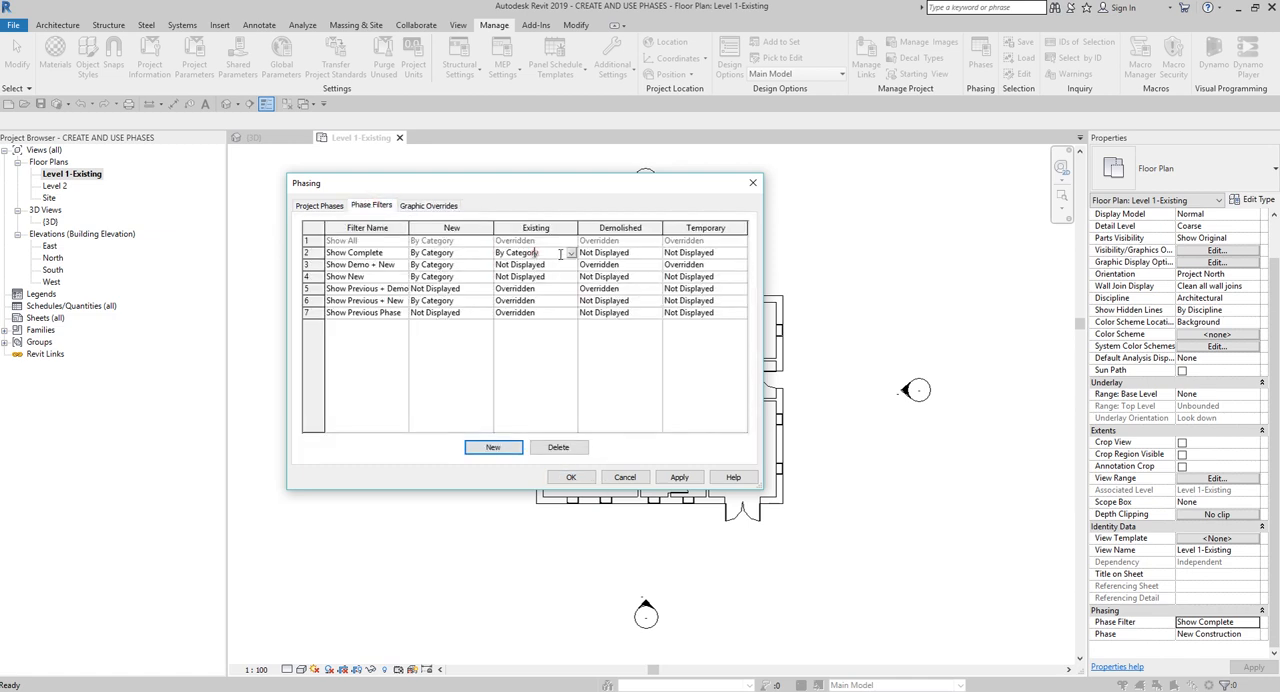
pyautogui.click(570, 253)
pyautogui.click(520, 276)
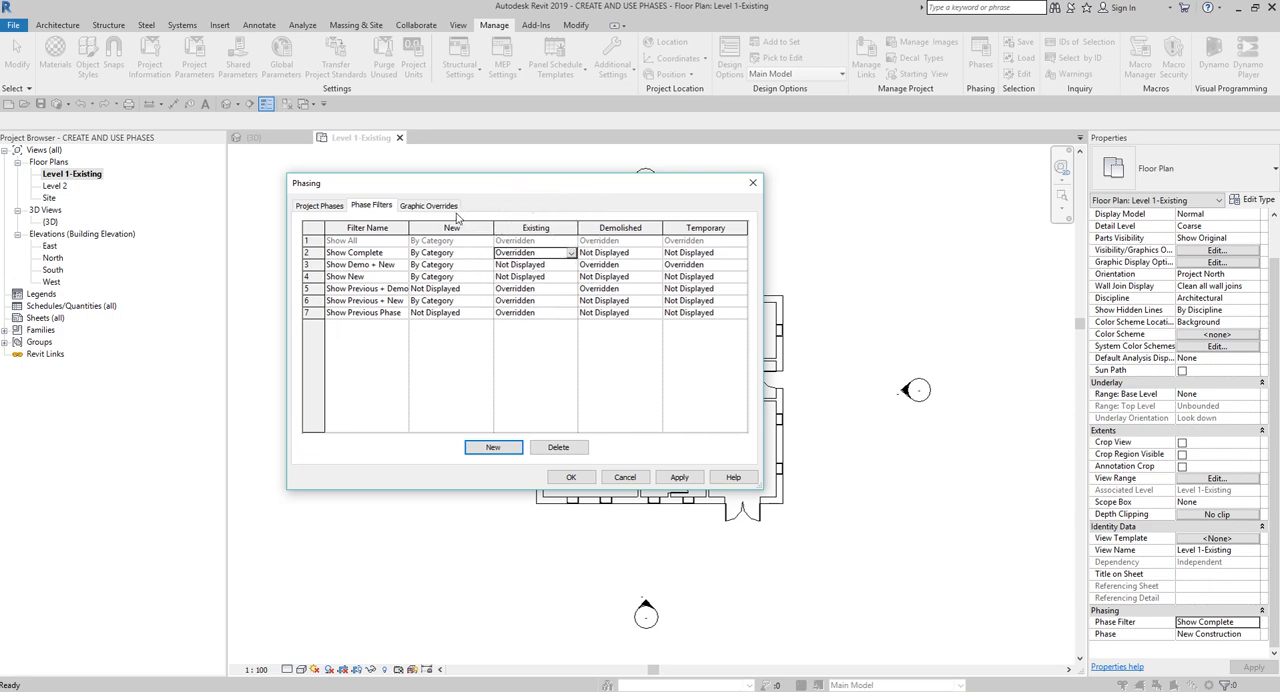
pyautogui.click(427, 206)
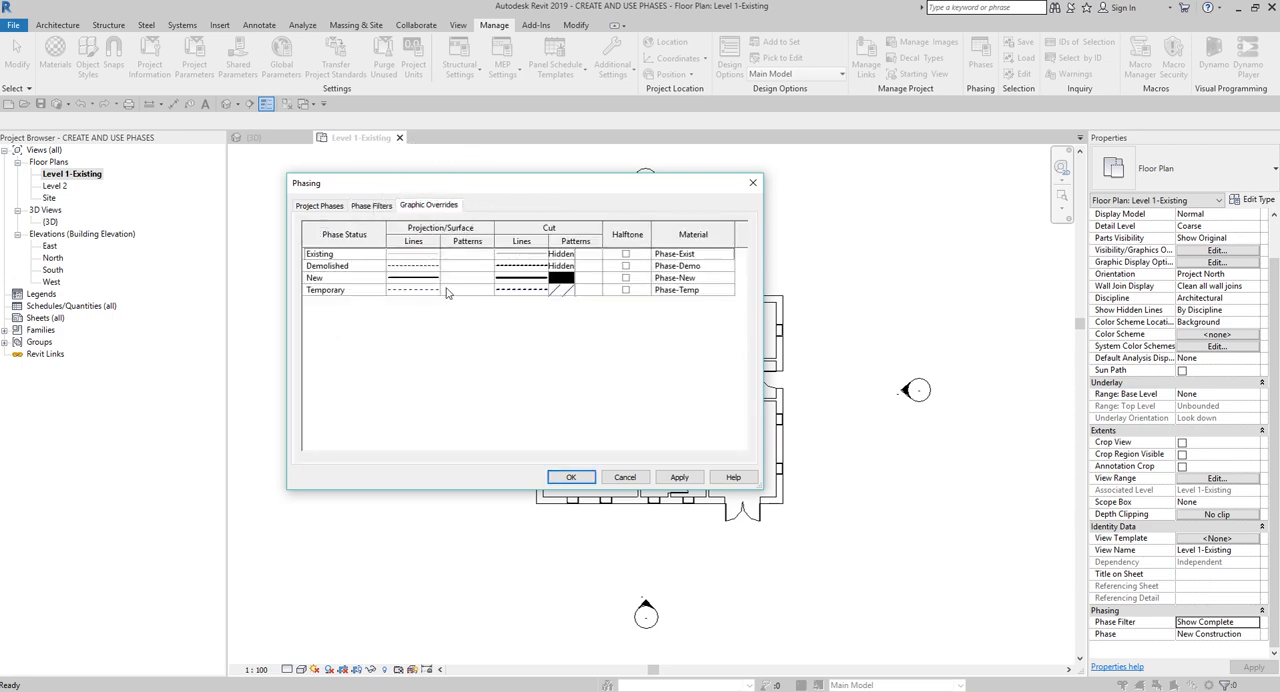
pyautogui.click(373, 205)
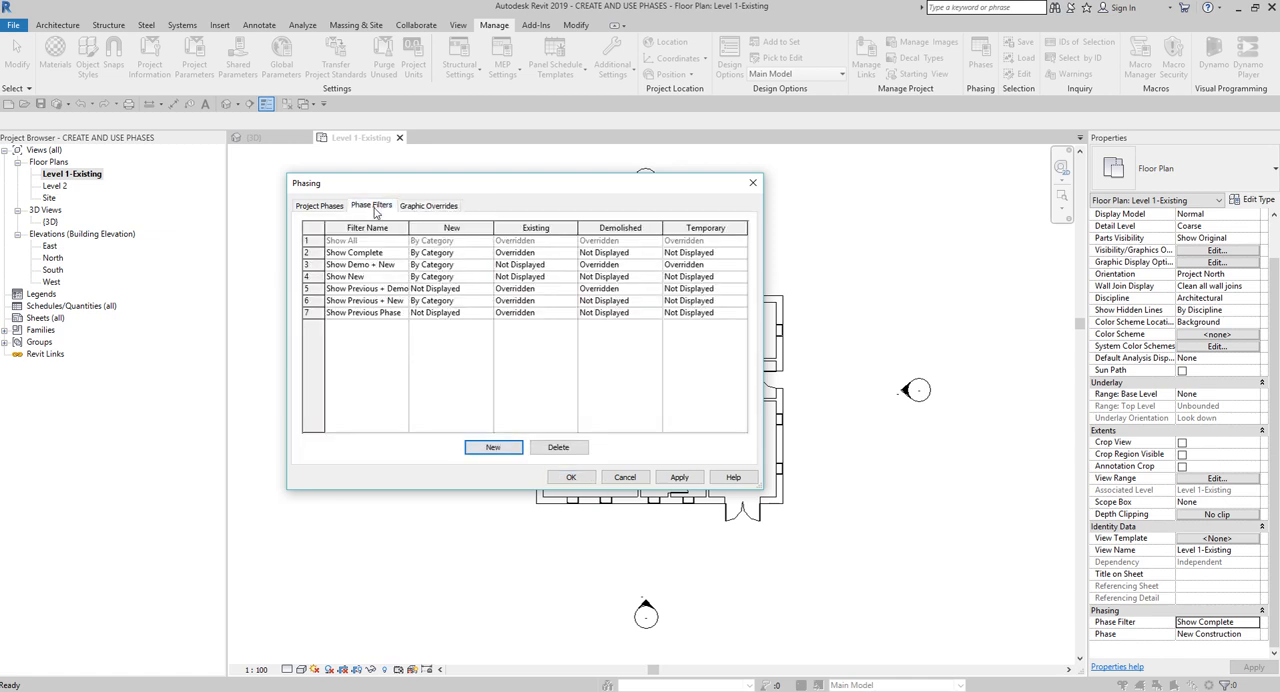
# - Return the Existing status of the Show Complete phase filter to By Category
pyautogui.click(540, 253)
pyautogui.click(570, 253)
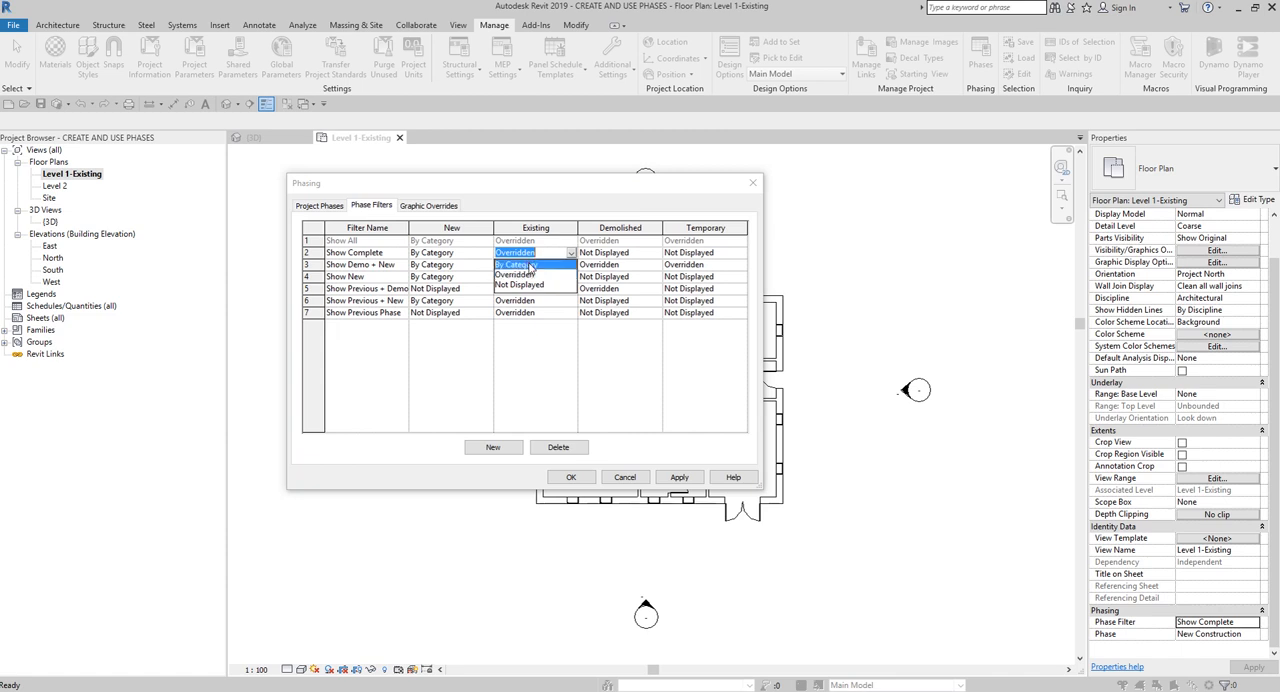
pyautogui.click(535, 264)
# - Set the Existing status of the Show Complete phase filter to Not Displayed, apply it, and check the Level 1-Existing floor plan
pyautogui.click(570, 254)
pyautogui.click(530, 285)
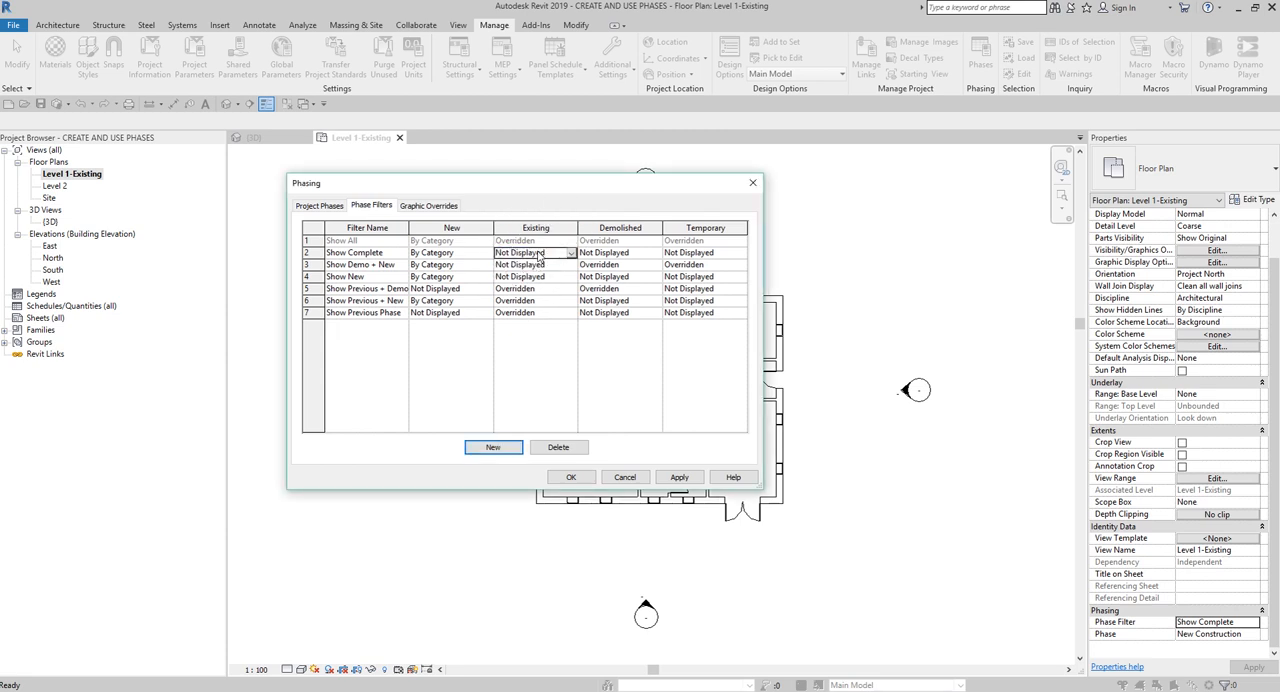
pyautogui.click(581, 476)
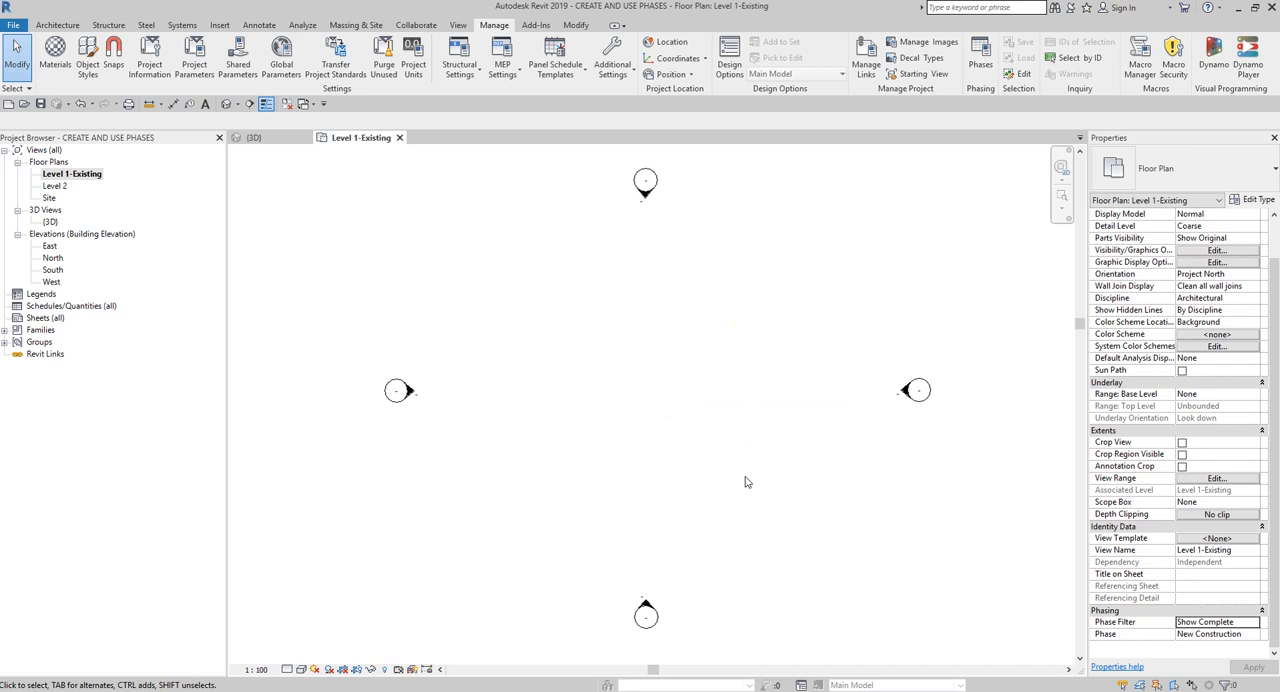
pyautogui.click(1145, 627)
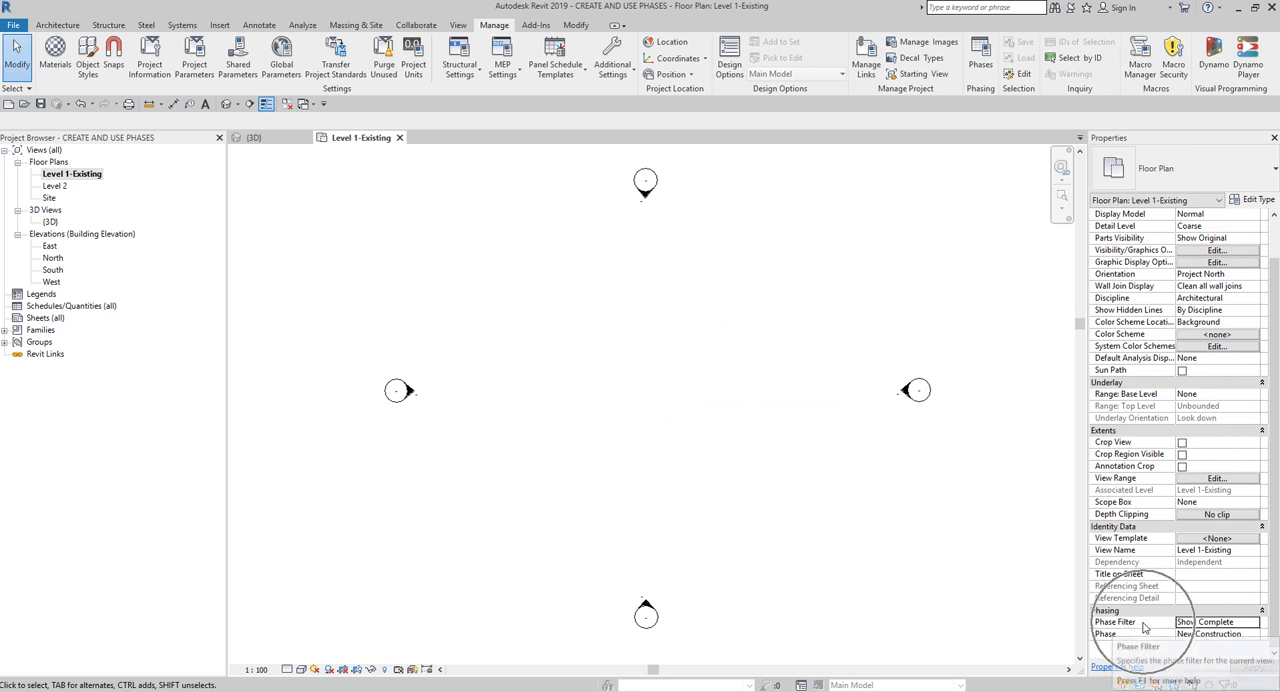
pyautogui.press('ctrl')
pyautogui.press('ctrl')
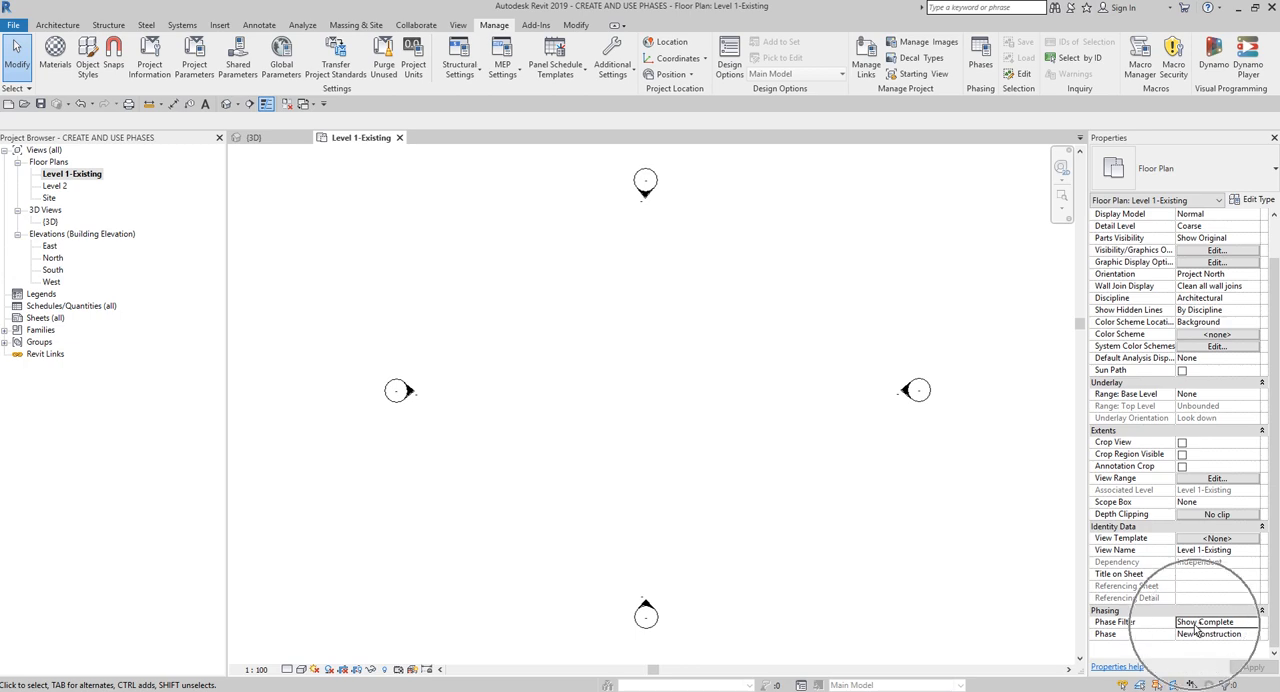
# - Reopen the phase filters and restore the Existing status of Show Complete to By Category
pyautogui.click(980, 62)
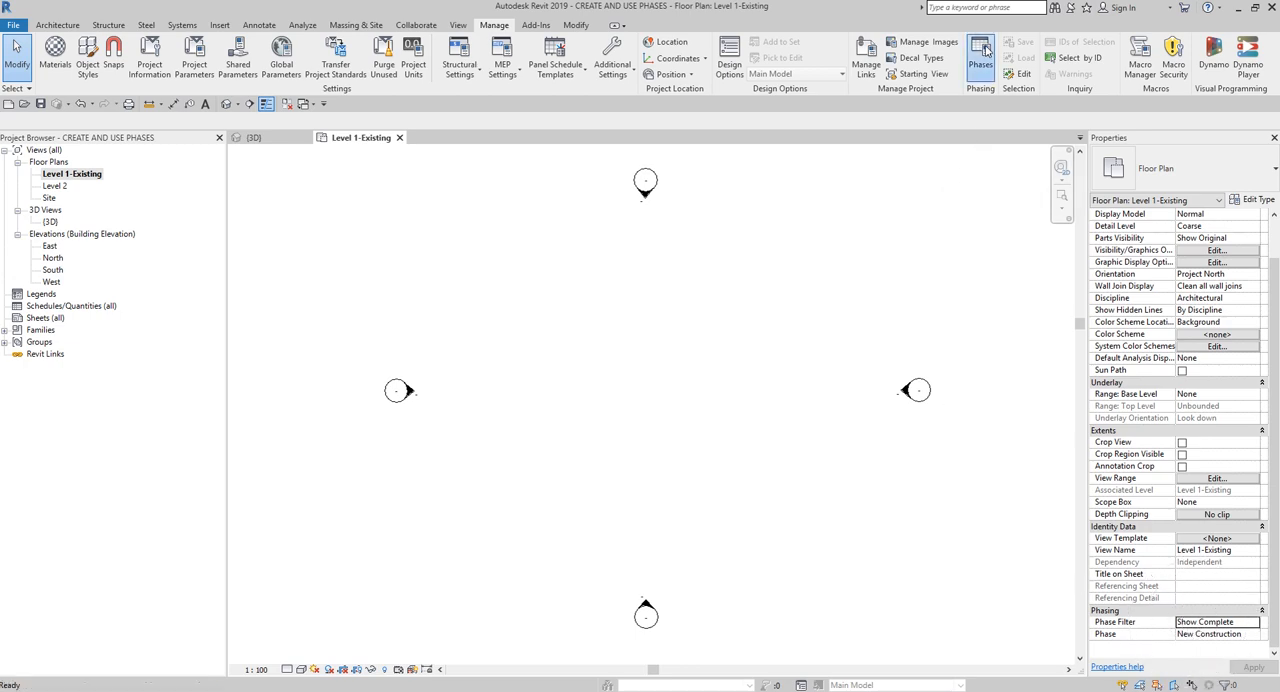
pyautogui.click(371, 205)
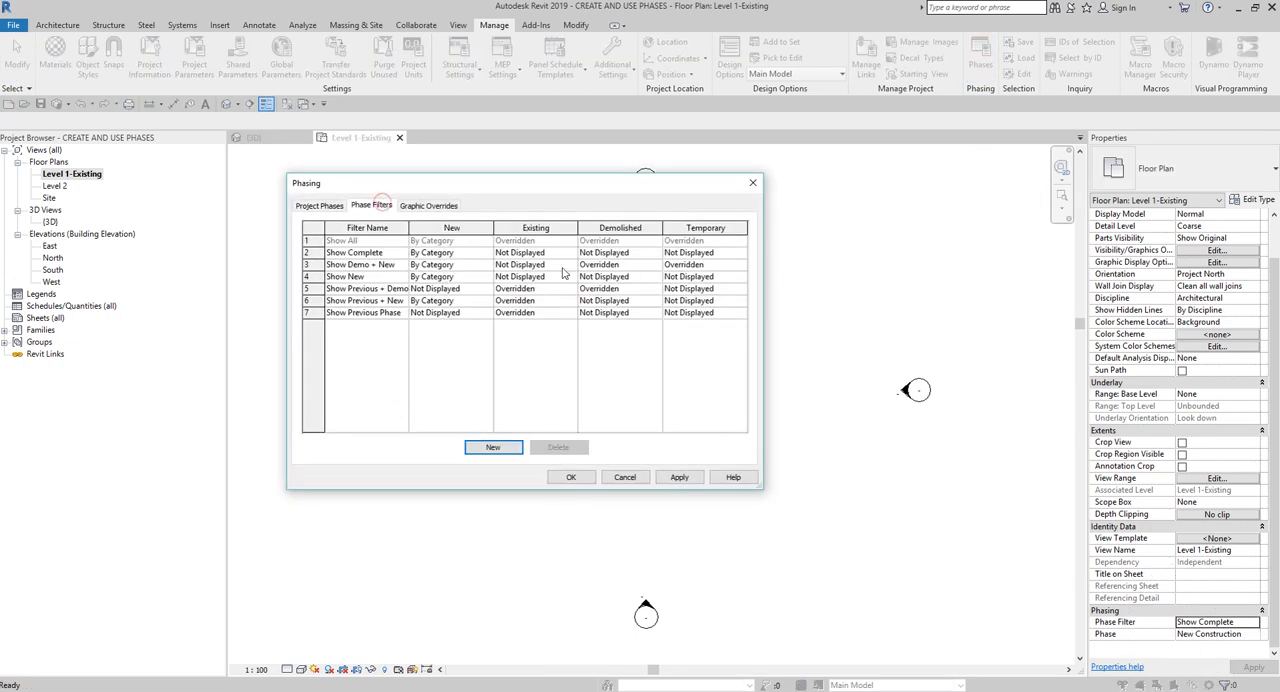
pyautogui.press('ctrl')
pyautogui.click(522, 253)
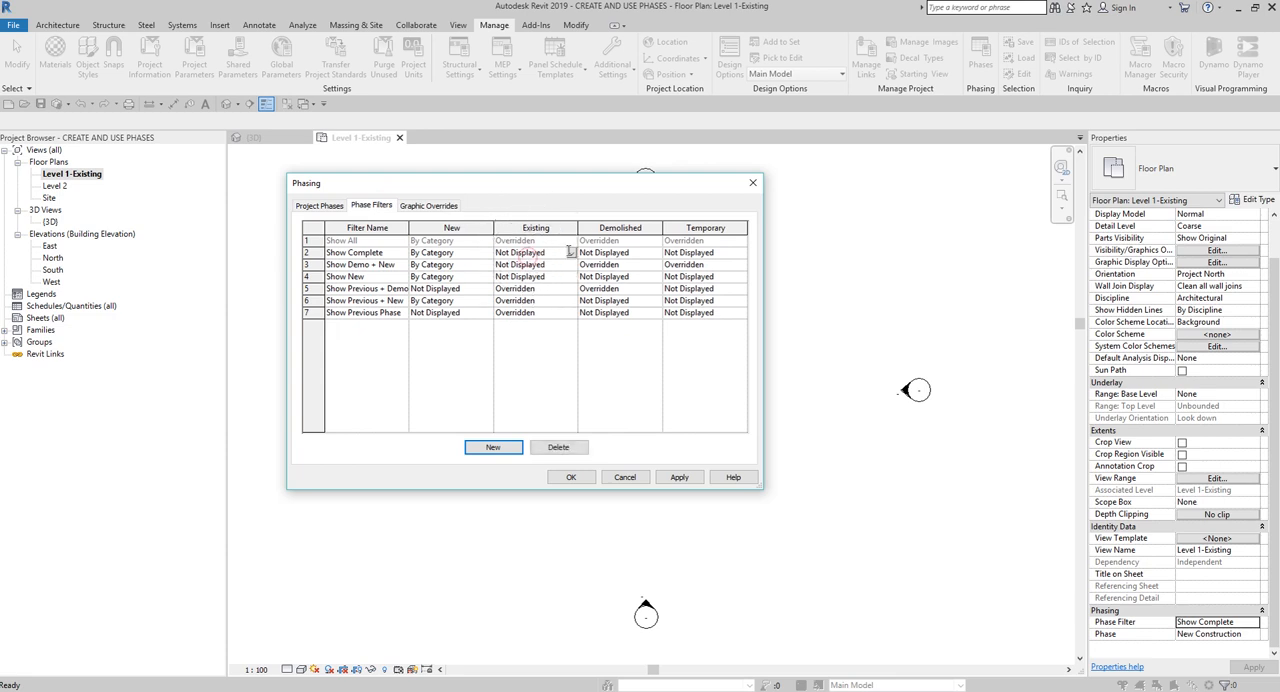
pyautogui.click(570, 253)
pyautogui.click(522, 265)
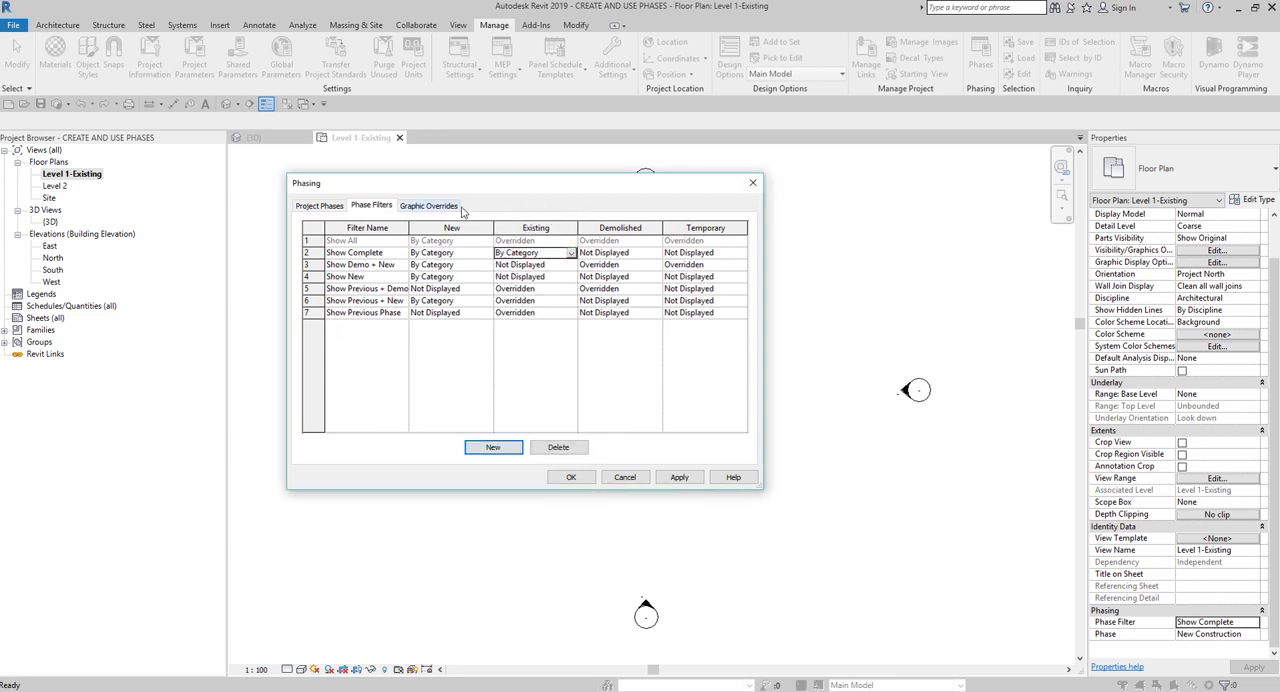
# - Review the remaining status settings of the Show Complete phase filter and confirm the phasing settings
pyautogui.press('ctrl')
pyautogui.press('ctrl')
pyautogui.press('ctrl')
pyautogui.click(628, 255)
pyautogui.click(718, 257)
pyautogui.click(377, 256)
pyautogui.click(377, 256)
pyautogui.click(571, 478)
pyautogui.click(375, 205)
pyautogui.click(493, 449)
pyautogui.click(495, 449)
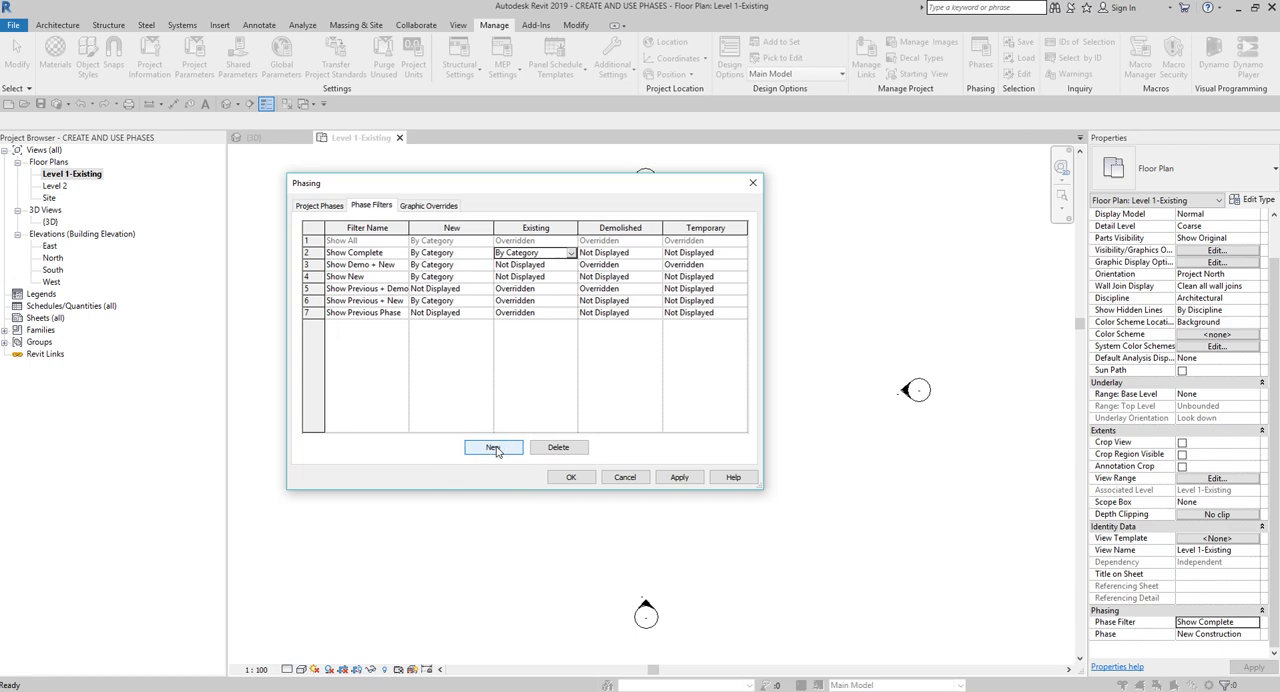
pyautogui.click(571, 477)
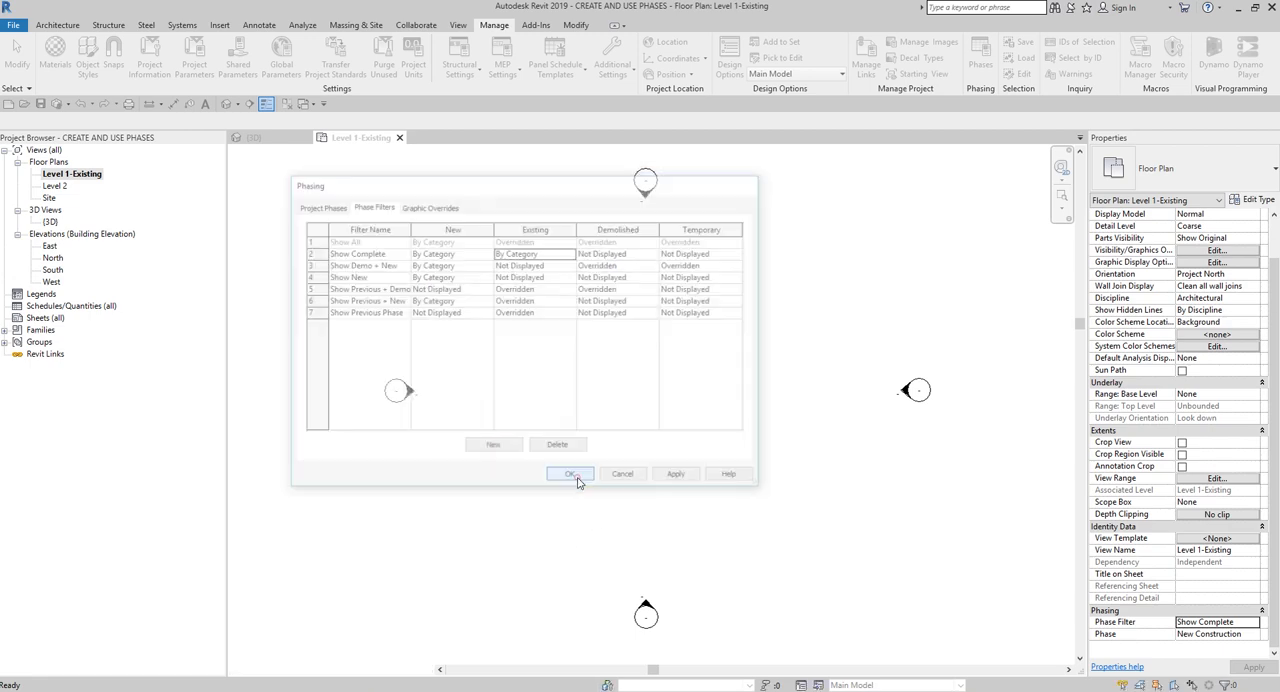
# - Duplicate the Level 1-Existing floor plan and rename the copy as Exterior Demolition
pyautogui.click(829, 365)
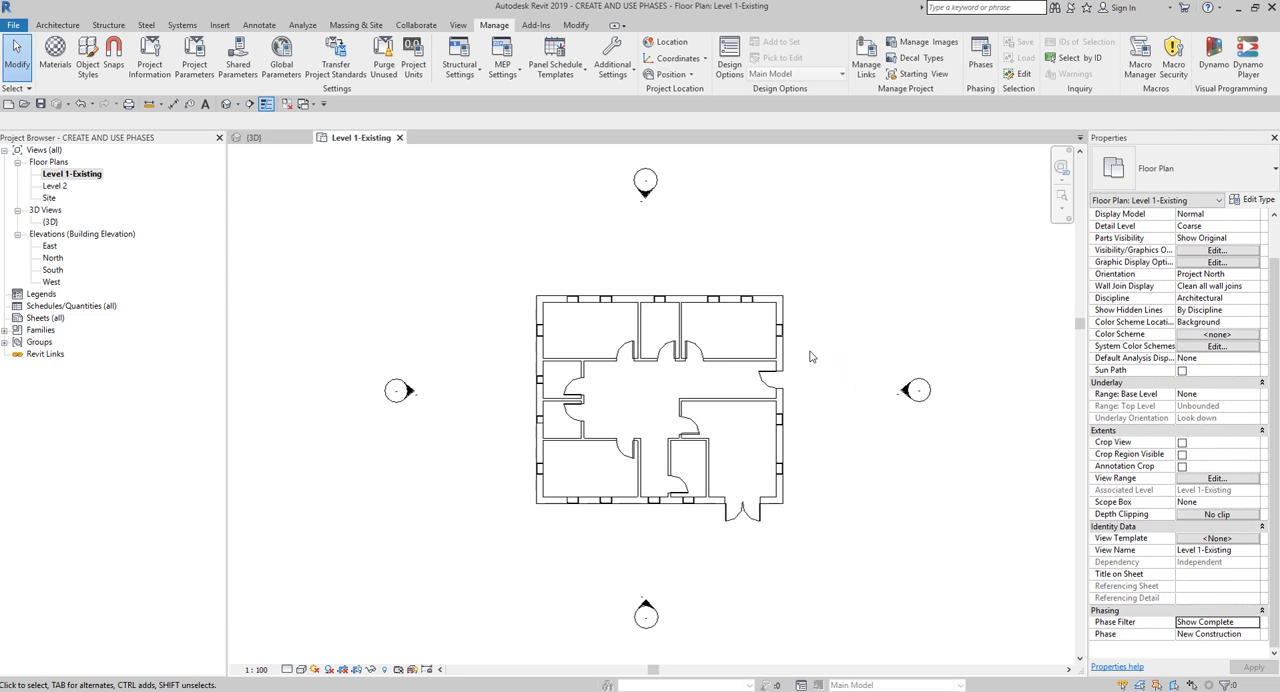
pyautogui.click(97, 178)
pyautogui.rightClick(86, 176)
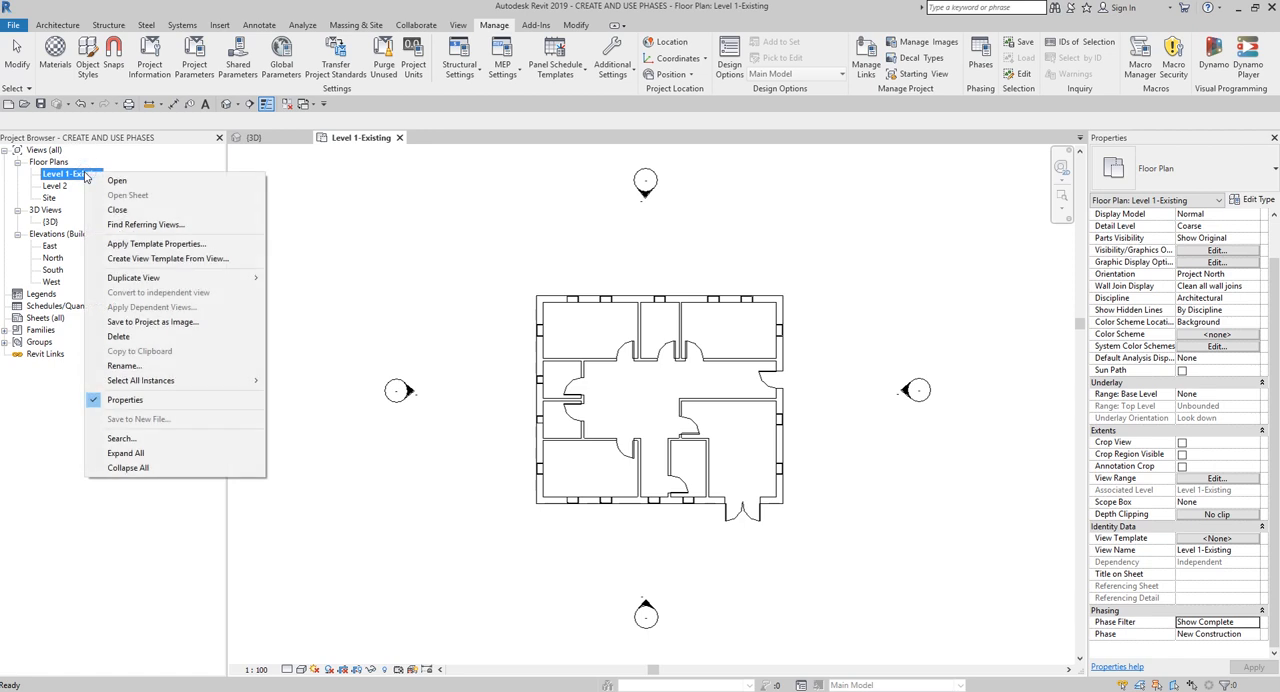
pyautogui.click(140, 279)
pyautogui.click(314, 278)
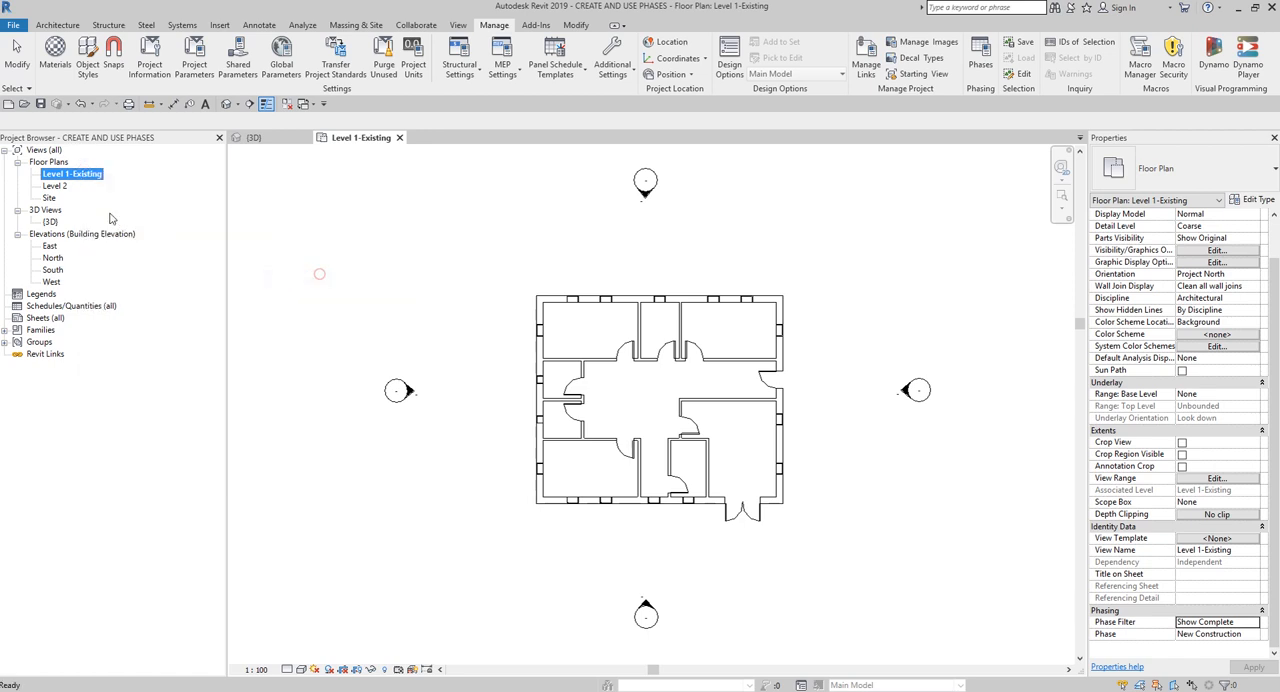
pyautogui.rightClick(68, 188)
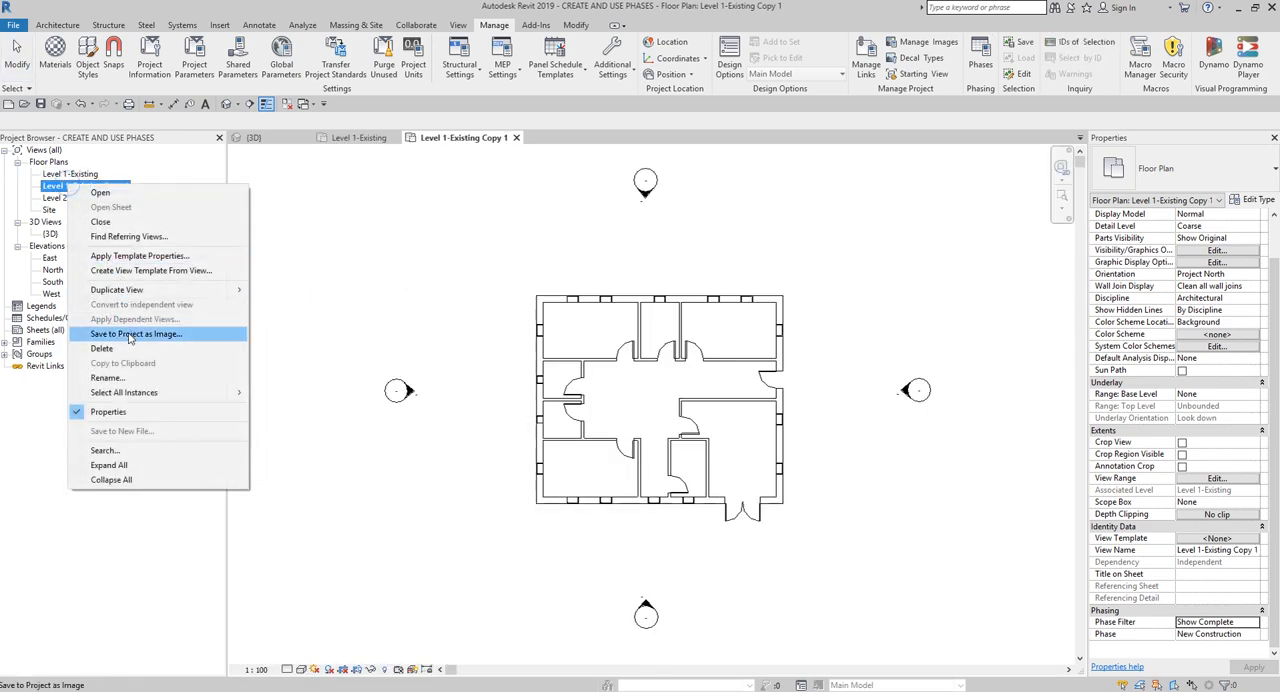
pyautogui.click(139, 376)
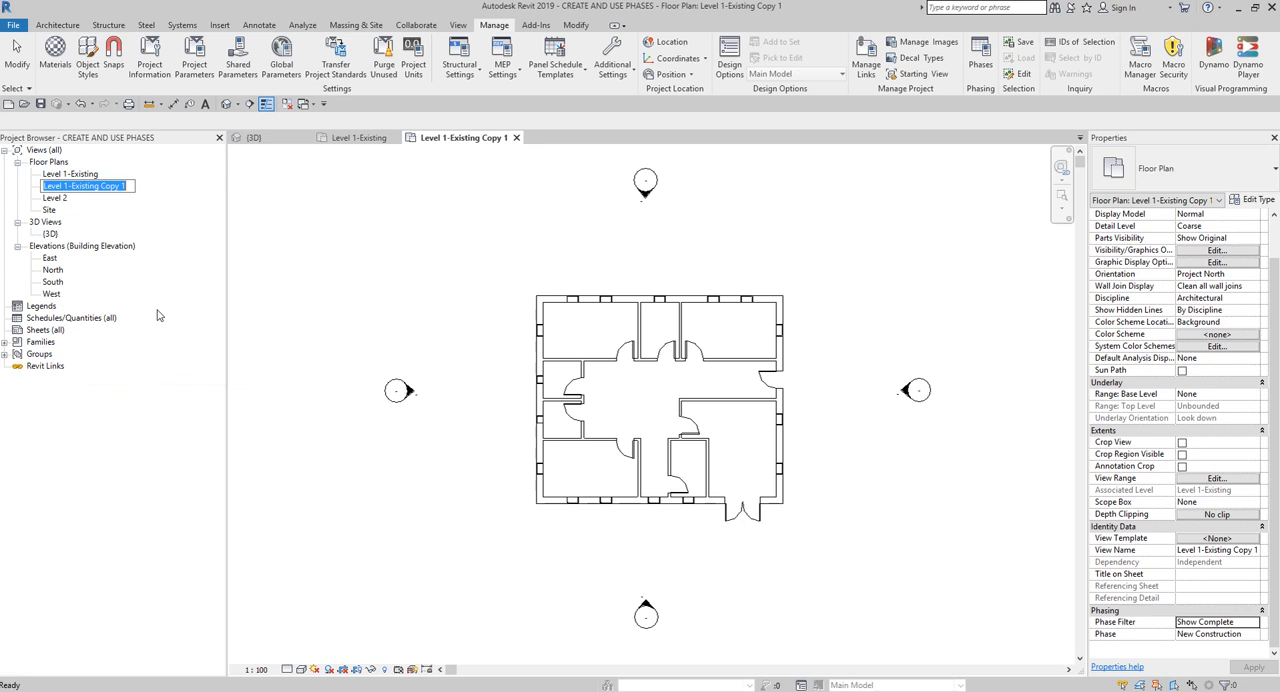
pyautogui.write('Exterior')
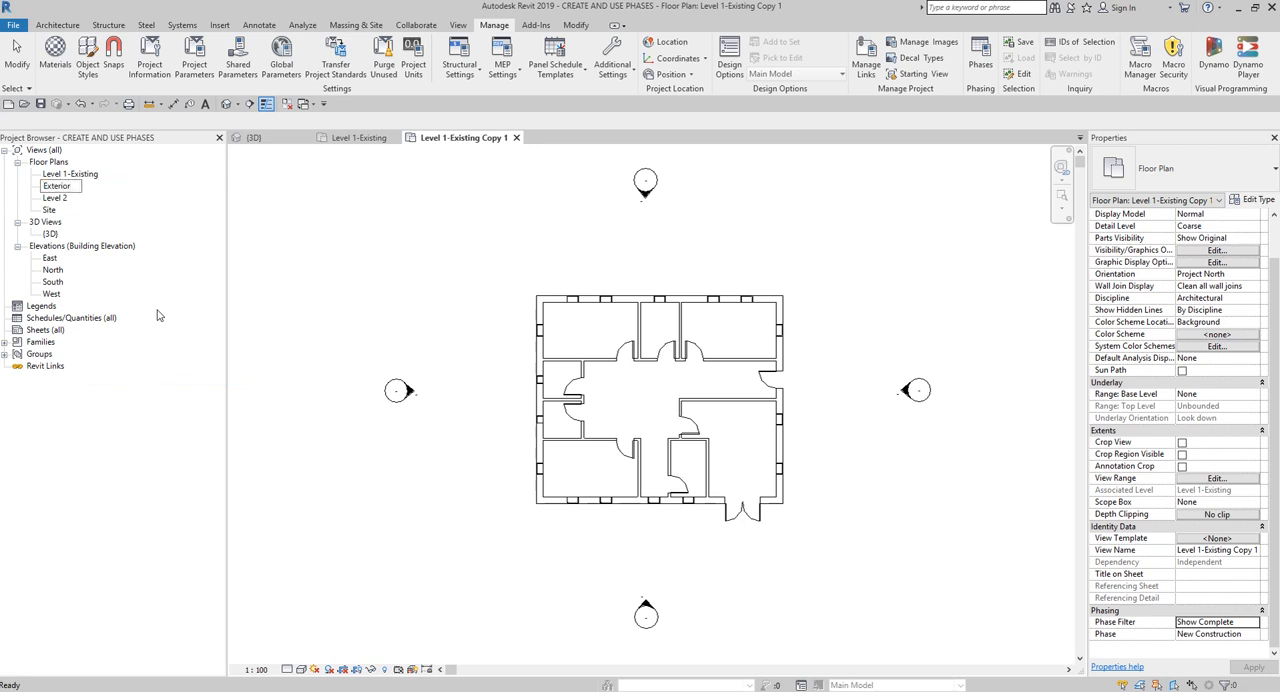
pyautogui.write(' Demolition')
pyautogui.press('Return')
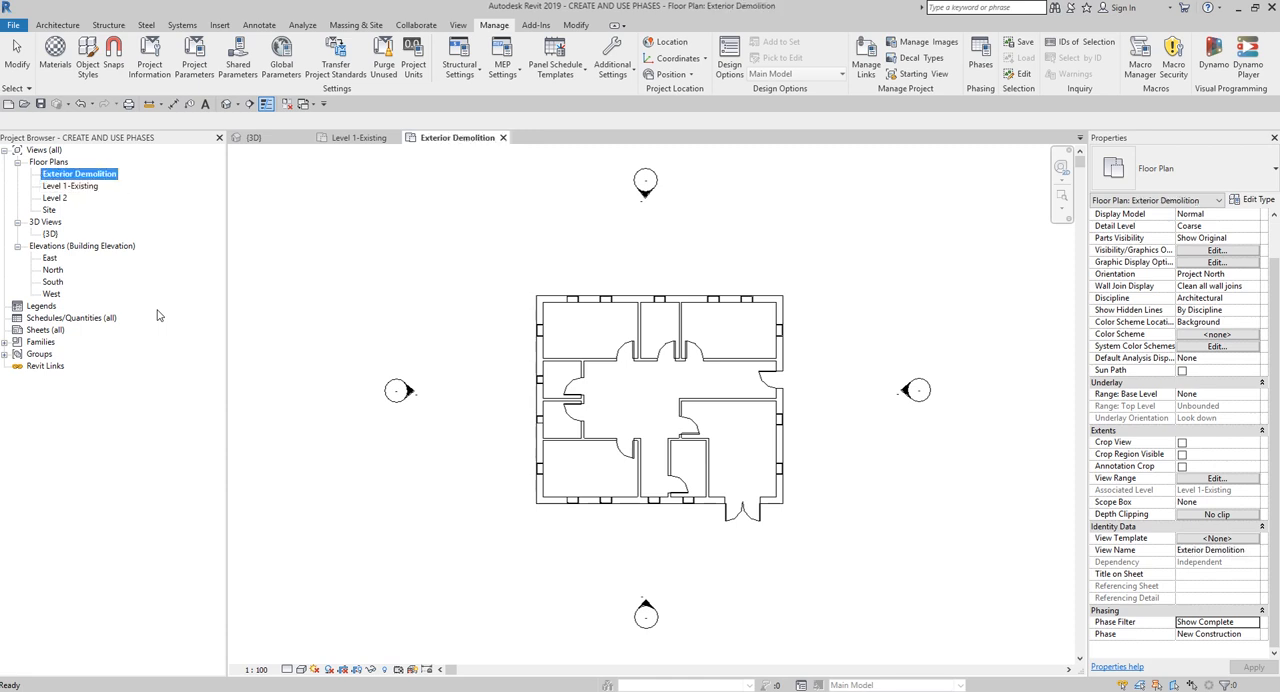
# - Duplicate the Level 1-Existing floor plan again and rename the new copy as Main Entry
pyautogui.click(92, 187)
pyautogui.rightClick(92, 188)
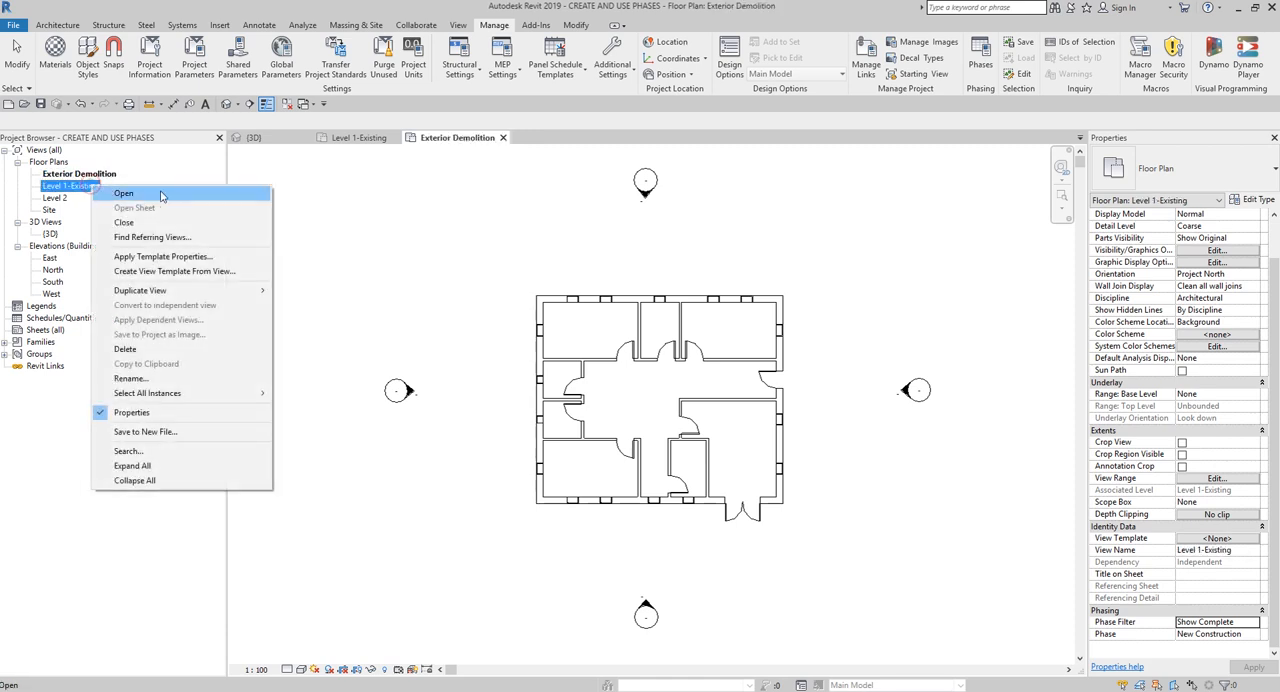
pyautogui.click(205, 291)
pyautogui.click(308, 291)
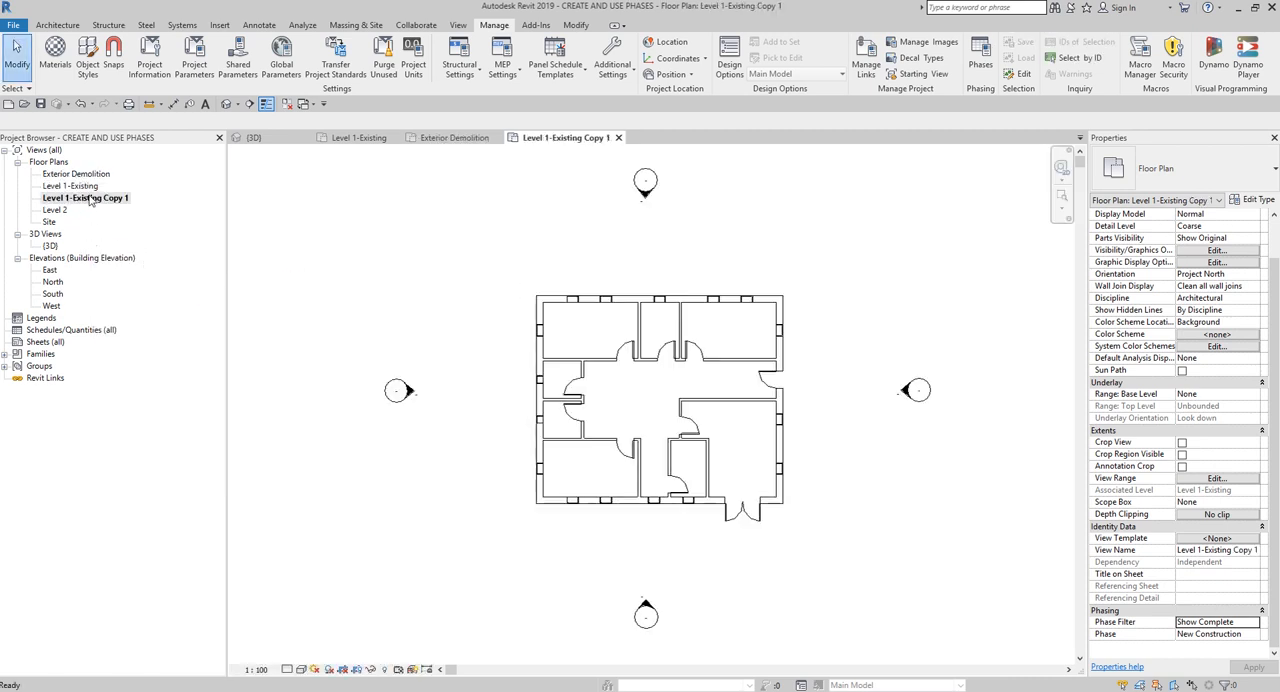
pyautogui.click(88, 197)
pyautogui.click(88, 197)
pyautogui.write('Main Entry')
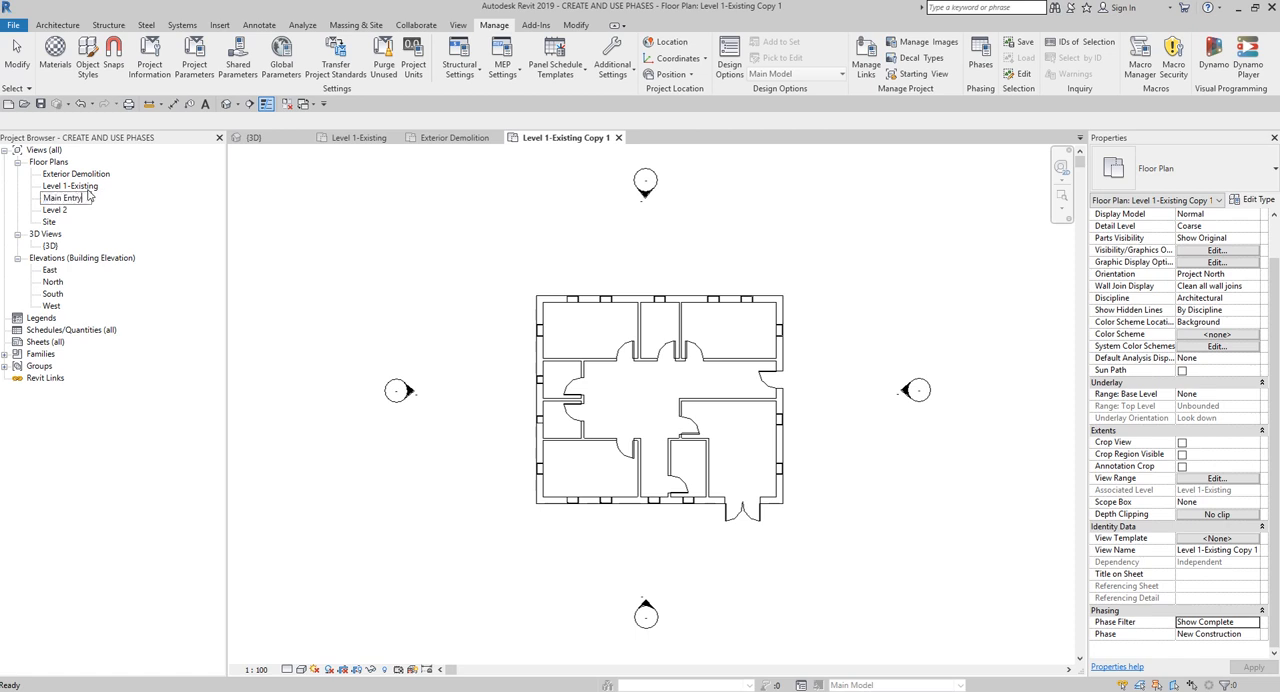
pyautogui.press('Return')
# - Create another duplicate of the Level 1-Existing floor plan and rename it as Interior Demolition
pyautogui.rightClick(72, 187)
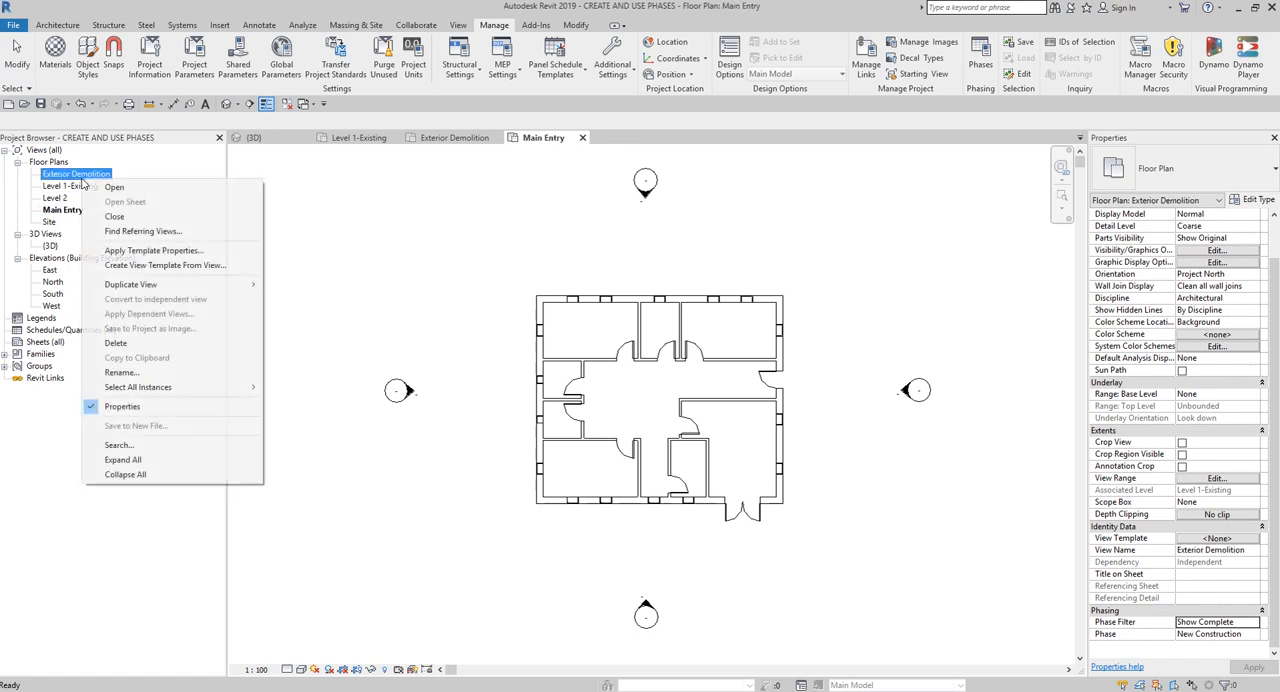
pyautogui.rightClick(72, 187)
pyautogui.moveTo(185, 293)
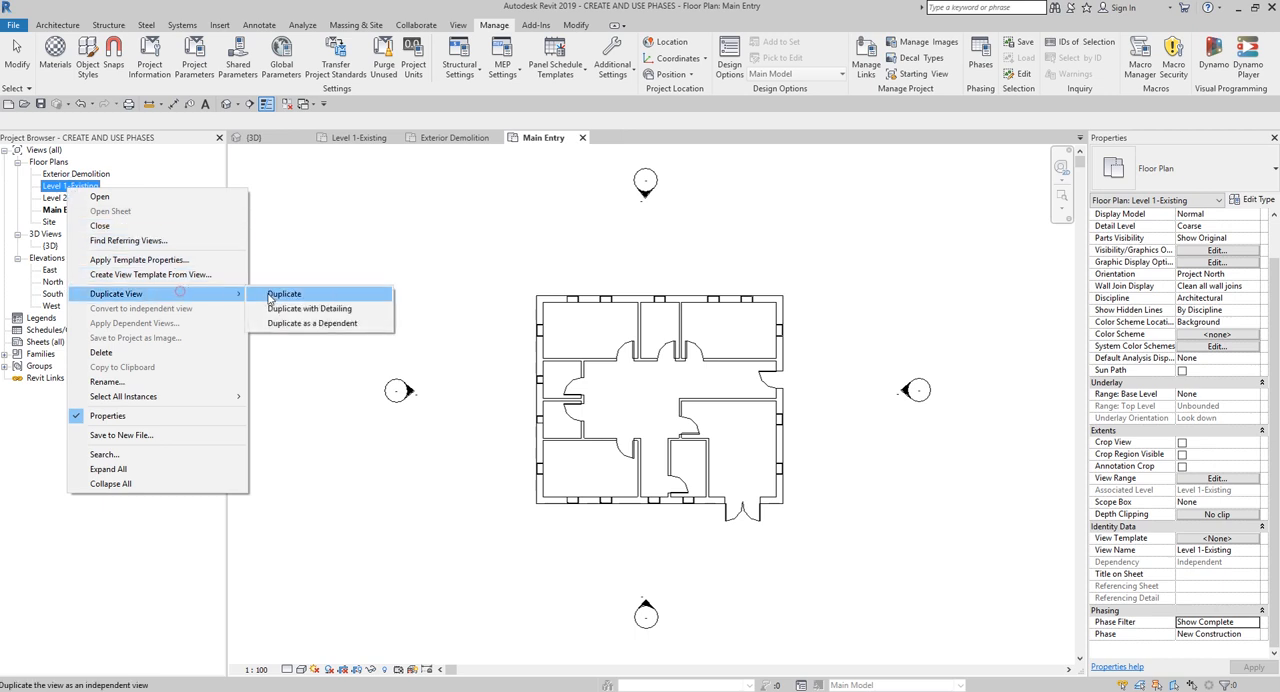
pyautogui.click(270, 291)
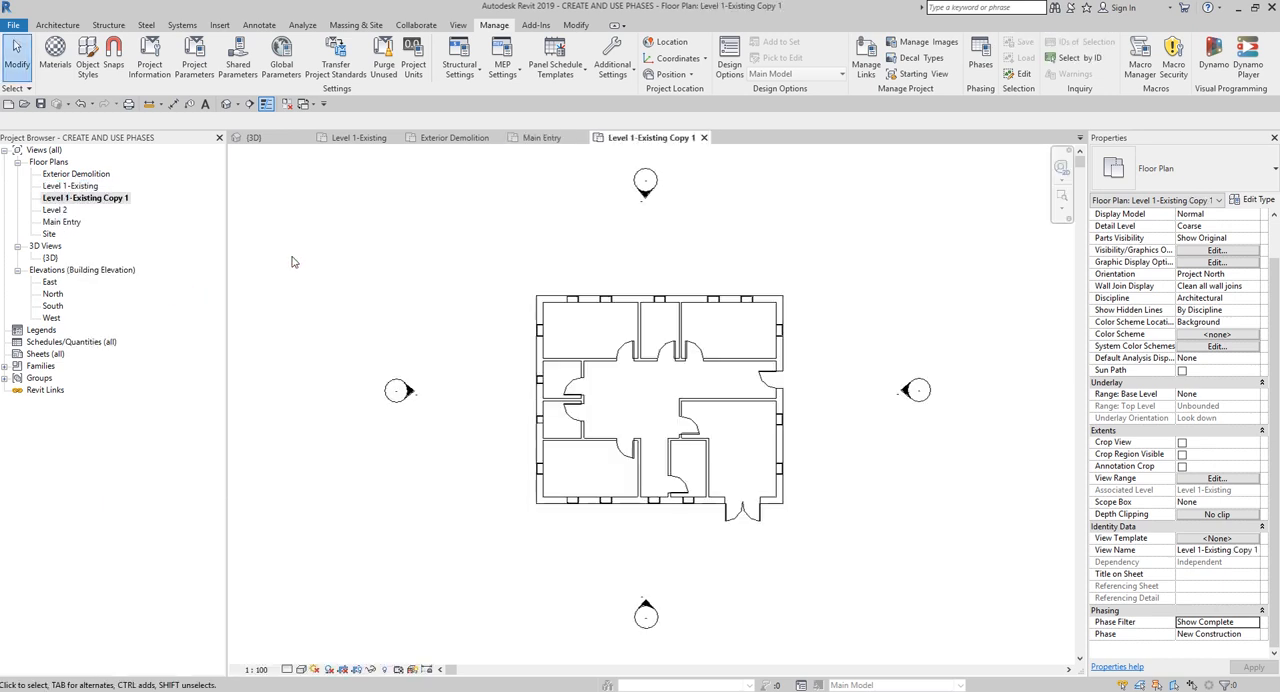
pyautogui.rightClick(118, 201)
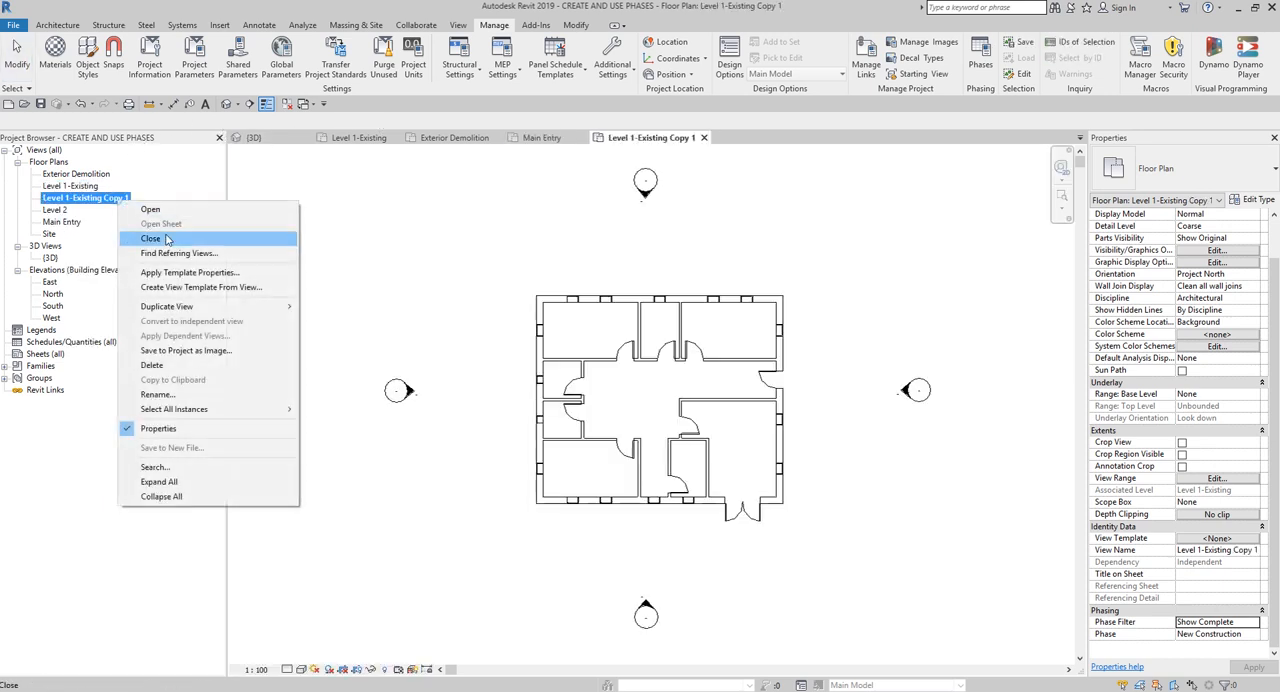
pyautogui.click(203, 393)
pyautogui.press('BackSpace')
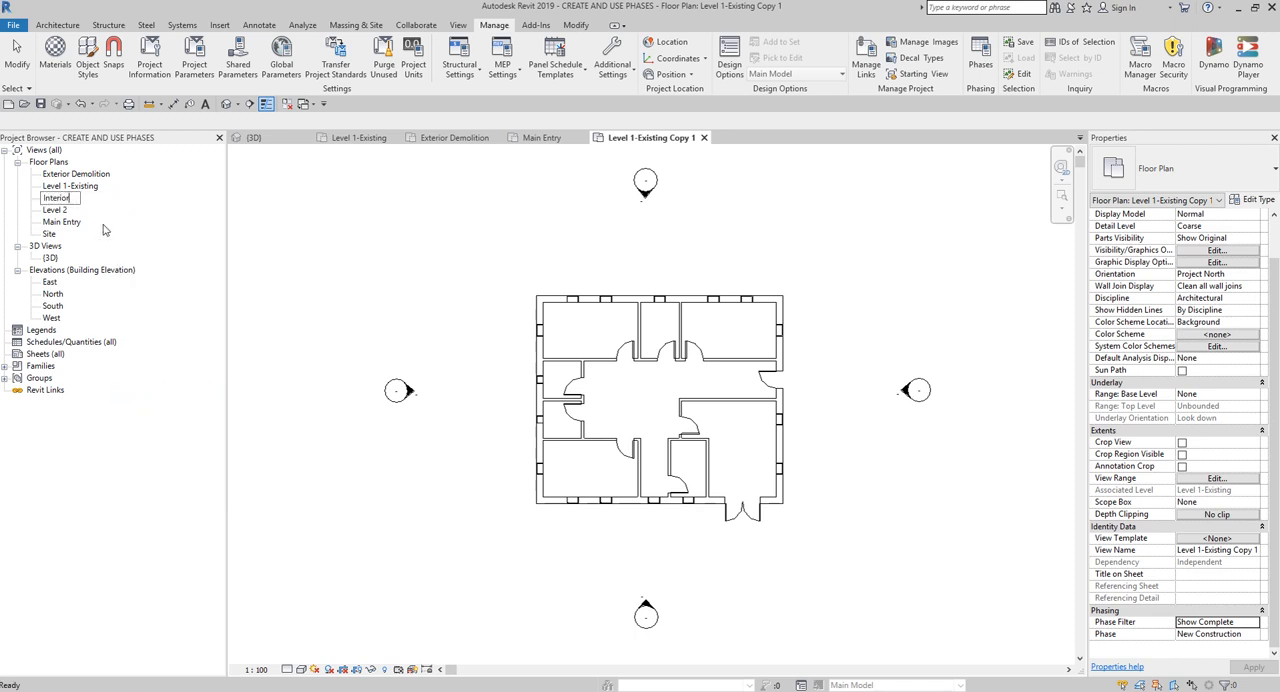
pyautogui.write('Interior Demolition')
pyautogui.press('Return')
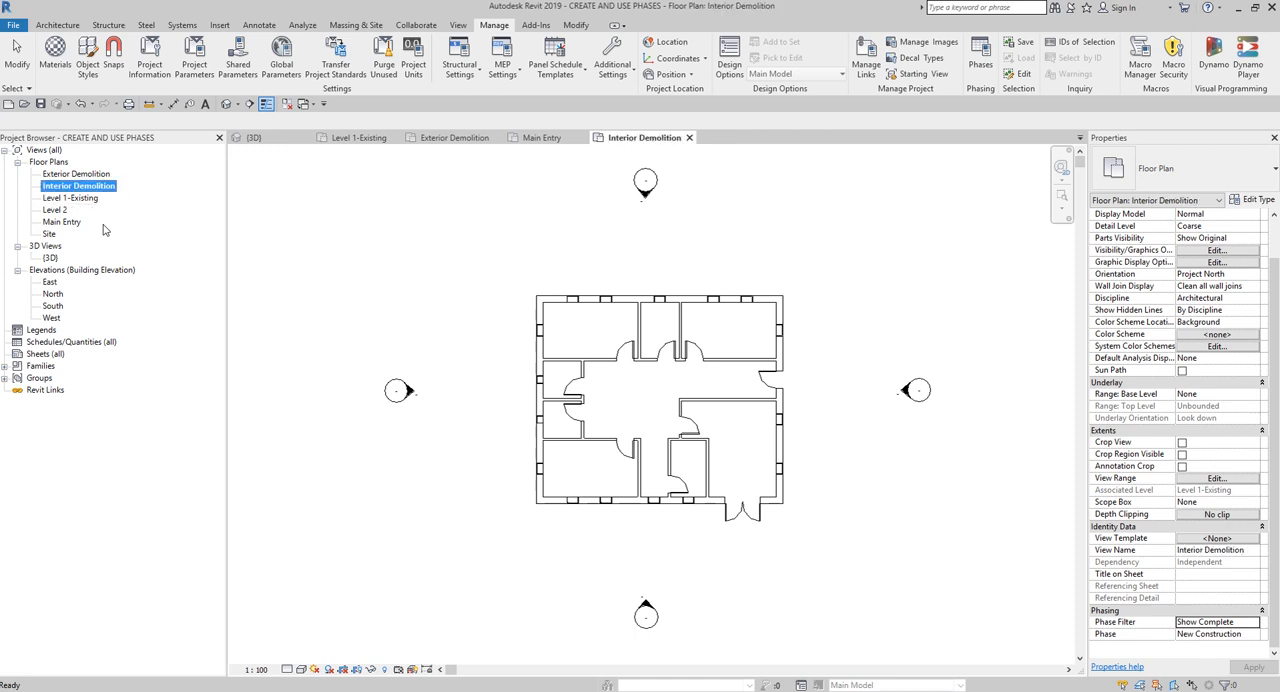
# - Duplicate the Level 1-Existing floor plan once more and rename the copy as Interior Renovation
pyautogui.rightClick(77, 199)
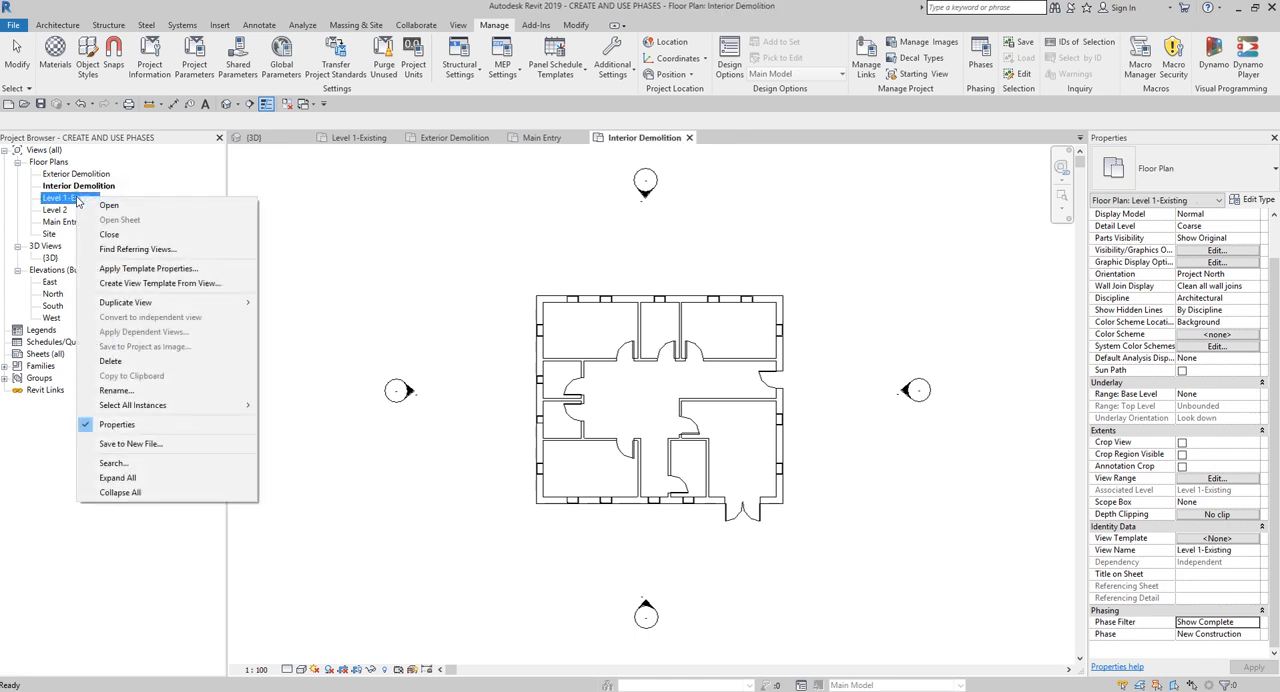
pyautogui.moveTo(160, 302)
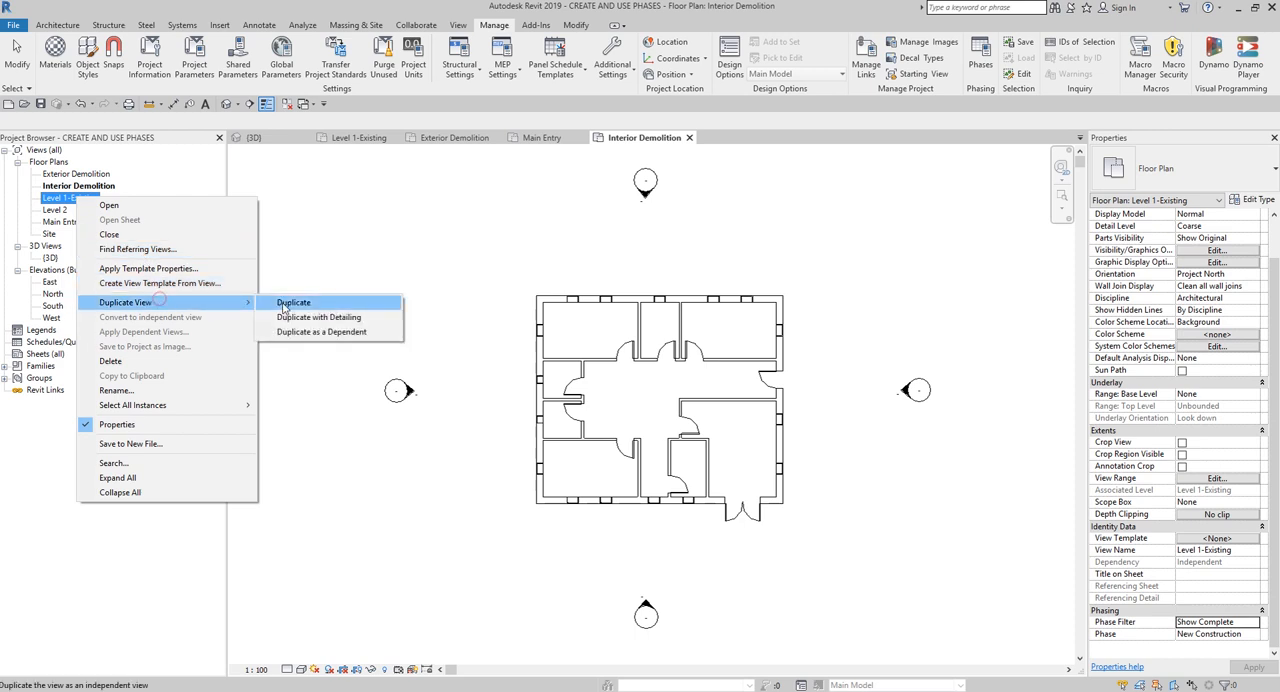
pyautogui.click(290, 302)
pyautogui.rightClick(94, 217)
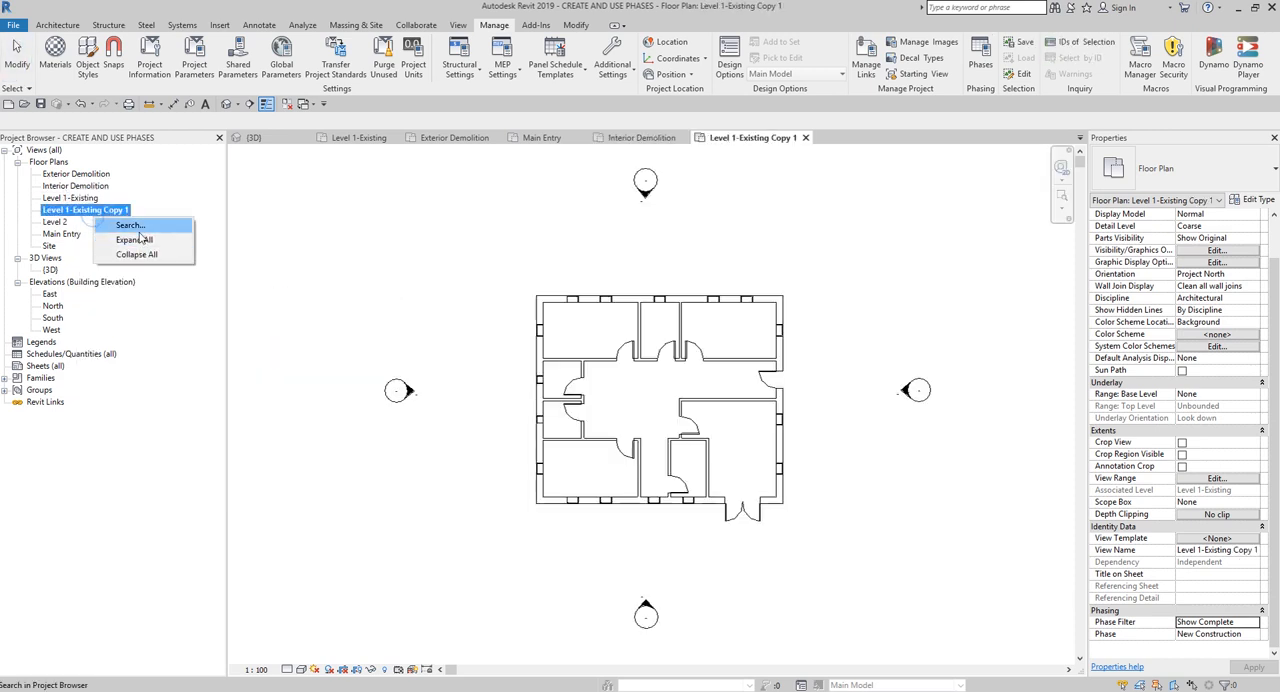
pyautogui.rightClick(118, 210)
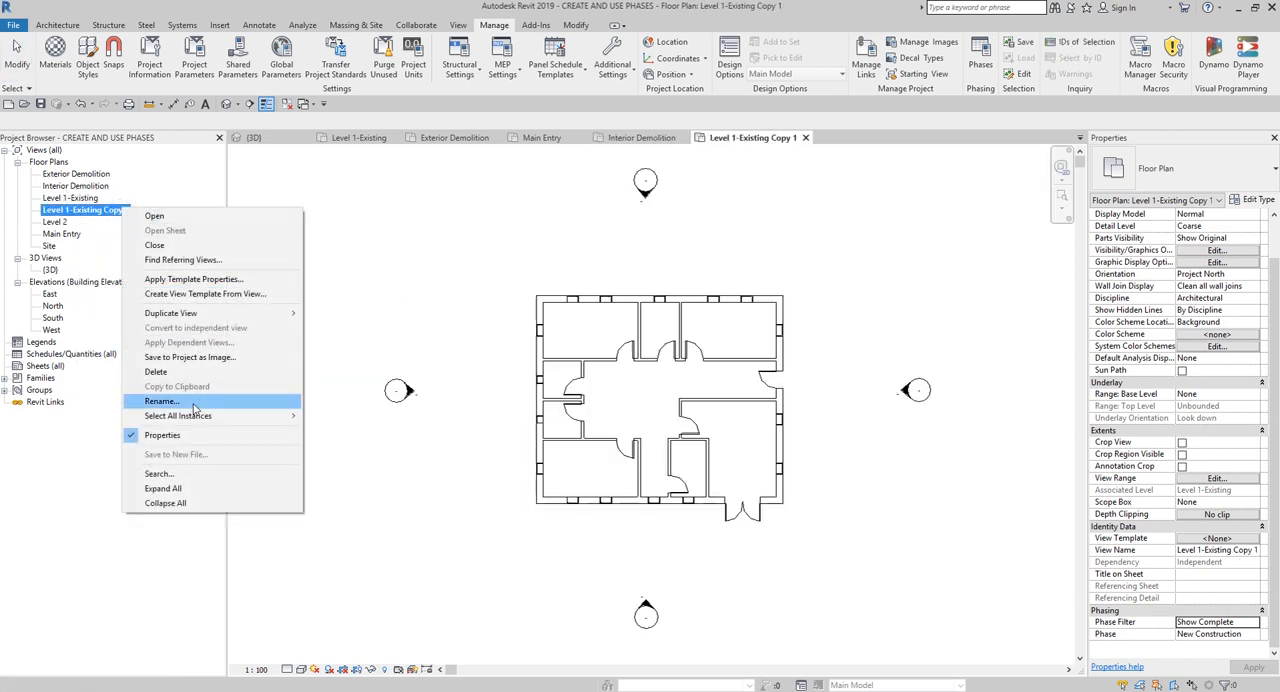
pyautogui.click(162, 400)
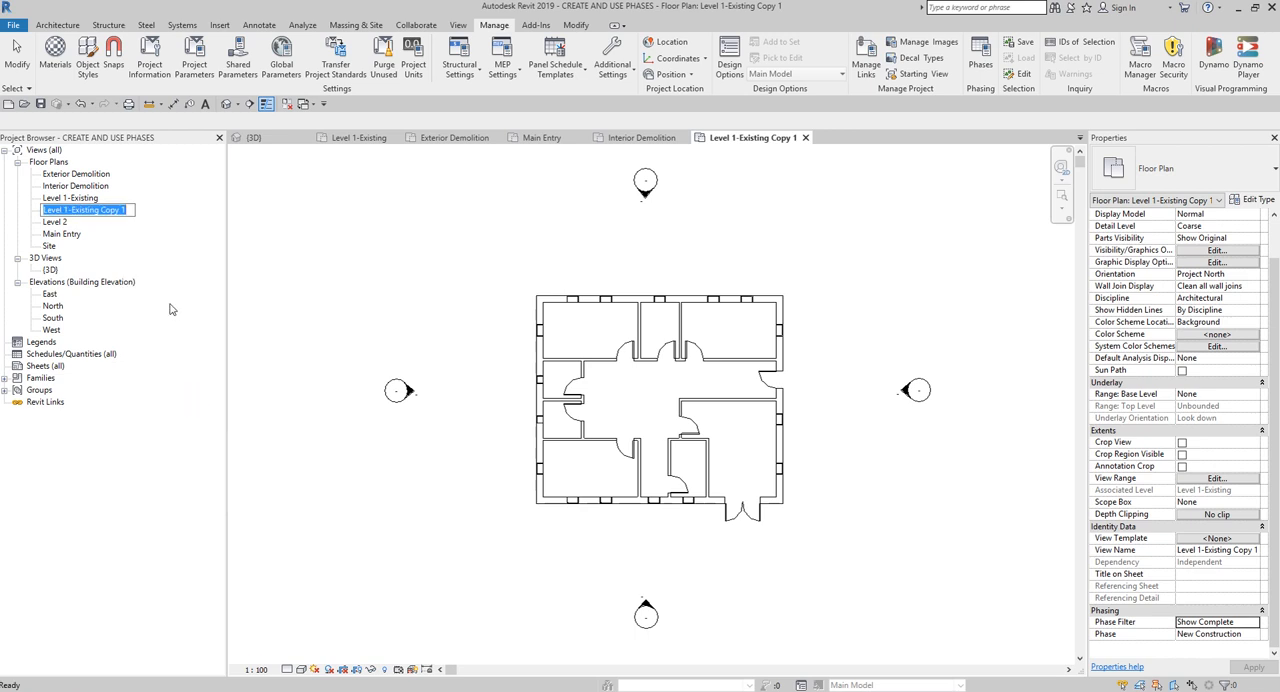
pyautogui.write('Inte')
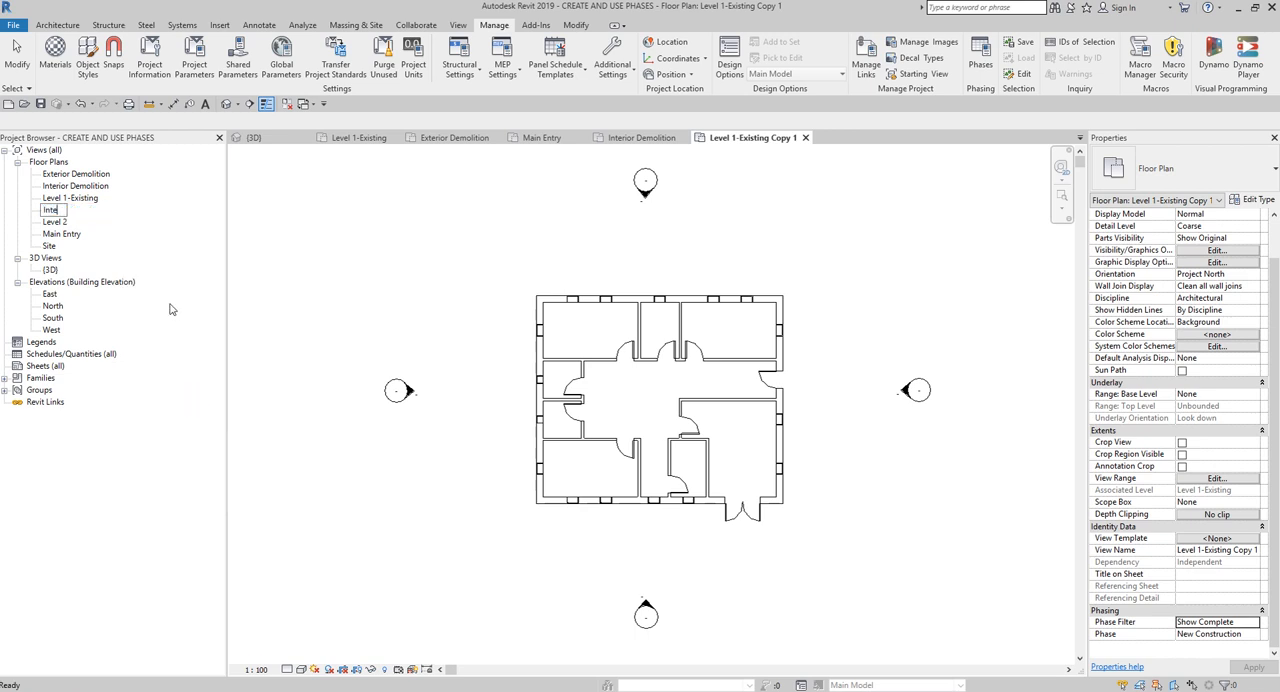
pyautogui.write('rior Renovation')
pyautogui.press('Return')
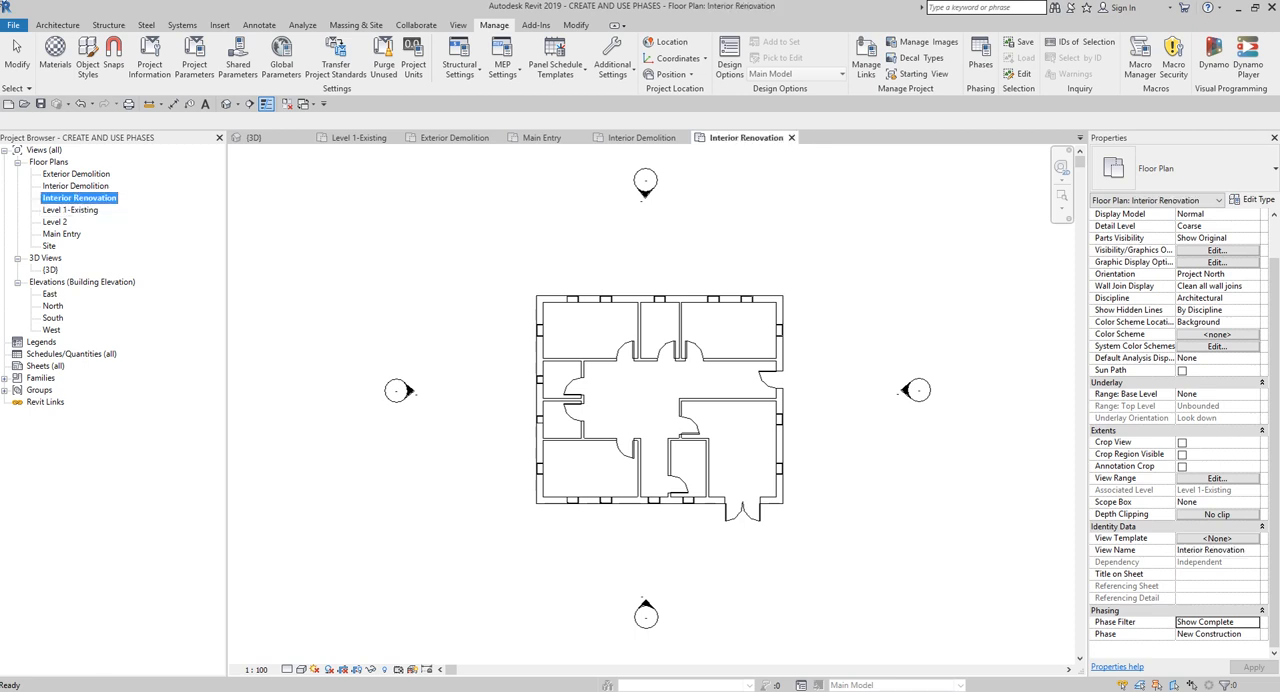
pyautogui.click(80, 210)
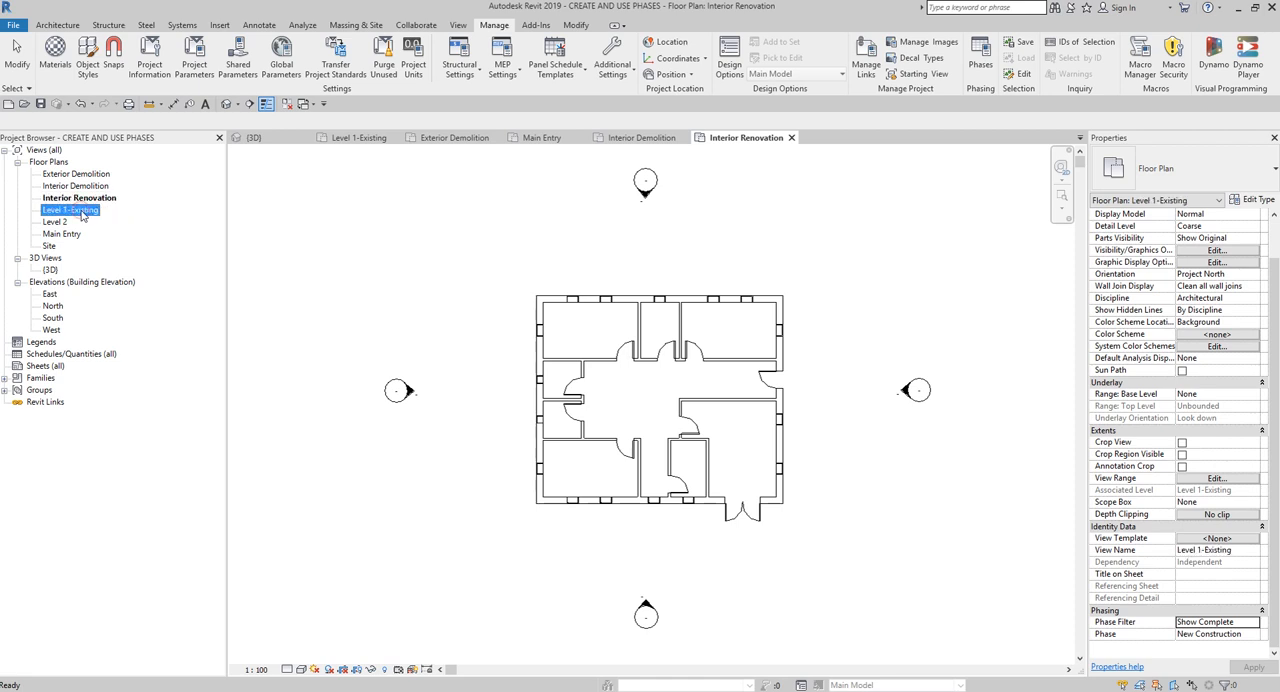
pyautogui.click(95, 175)
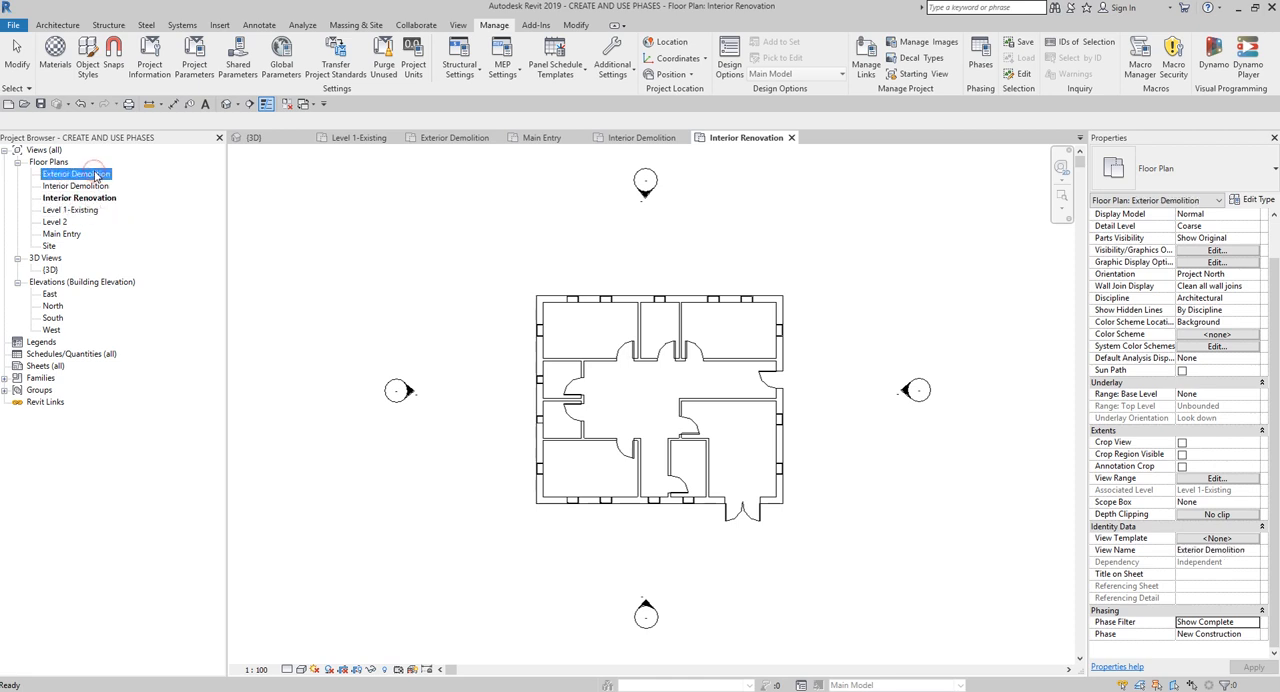
pyautogui.click(64, 234)
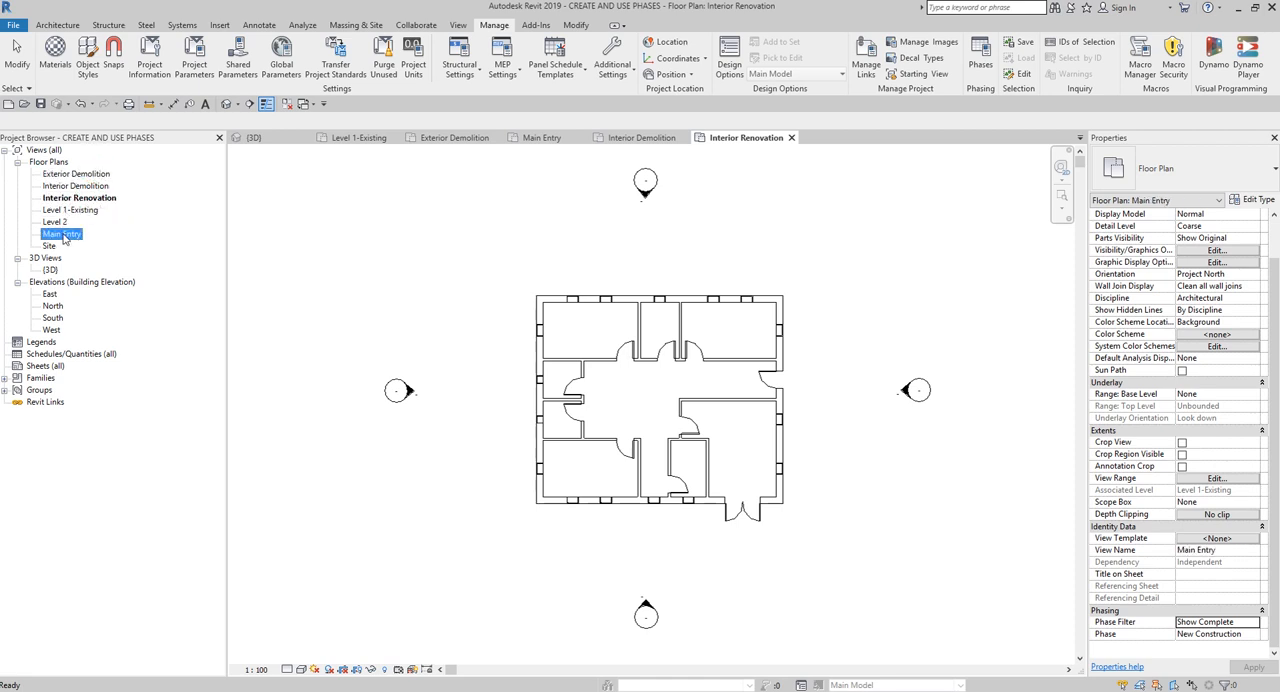
pyautogui.click(72, 187)
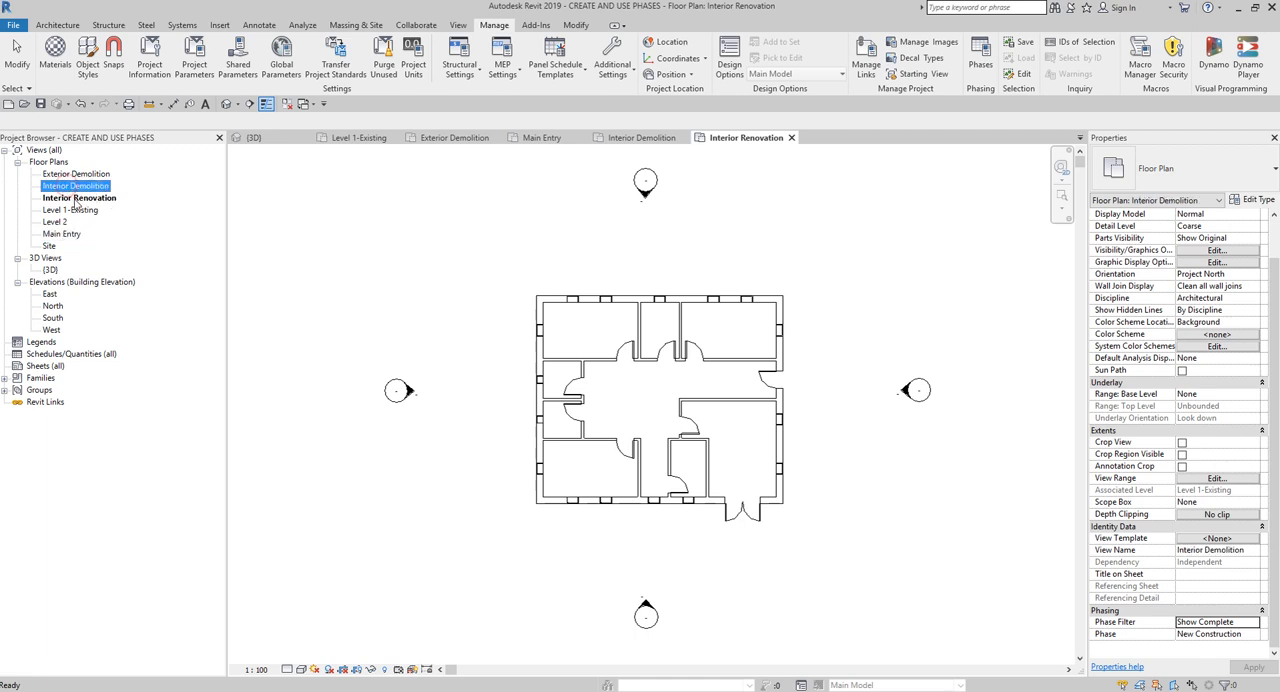
pyautogui.click(76, 199)
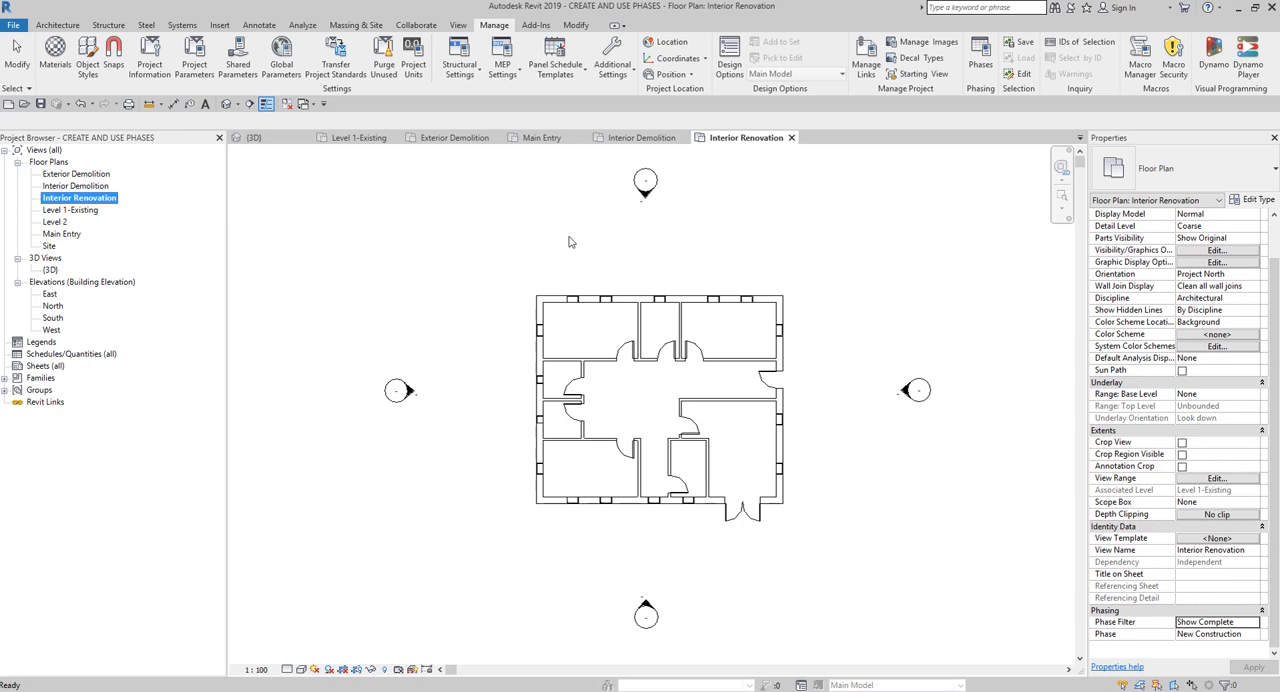
# - Rename the New Construction project phase as Phase 1 - Exterior in the phasing settings
pyautogui.click(983, 55)
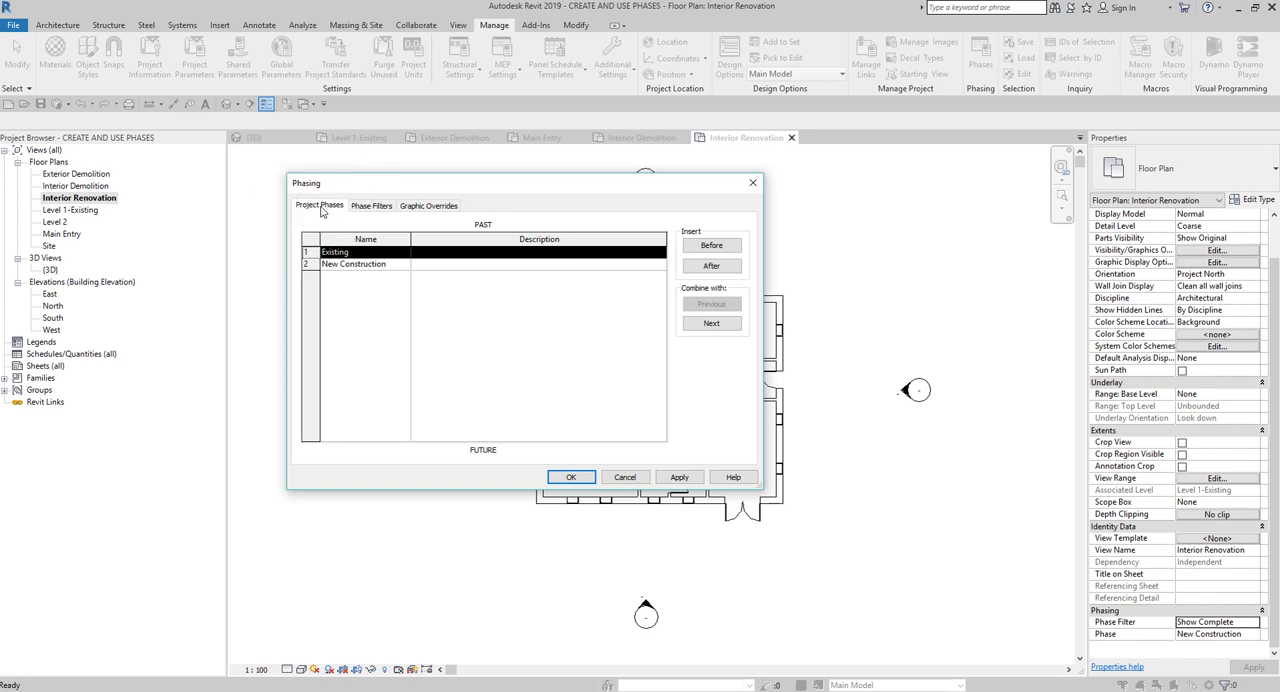
pyautogui.click(373, 266)
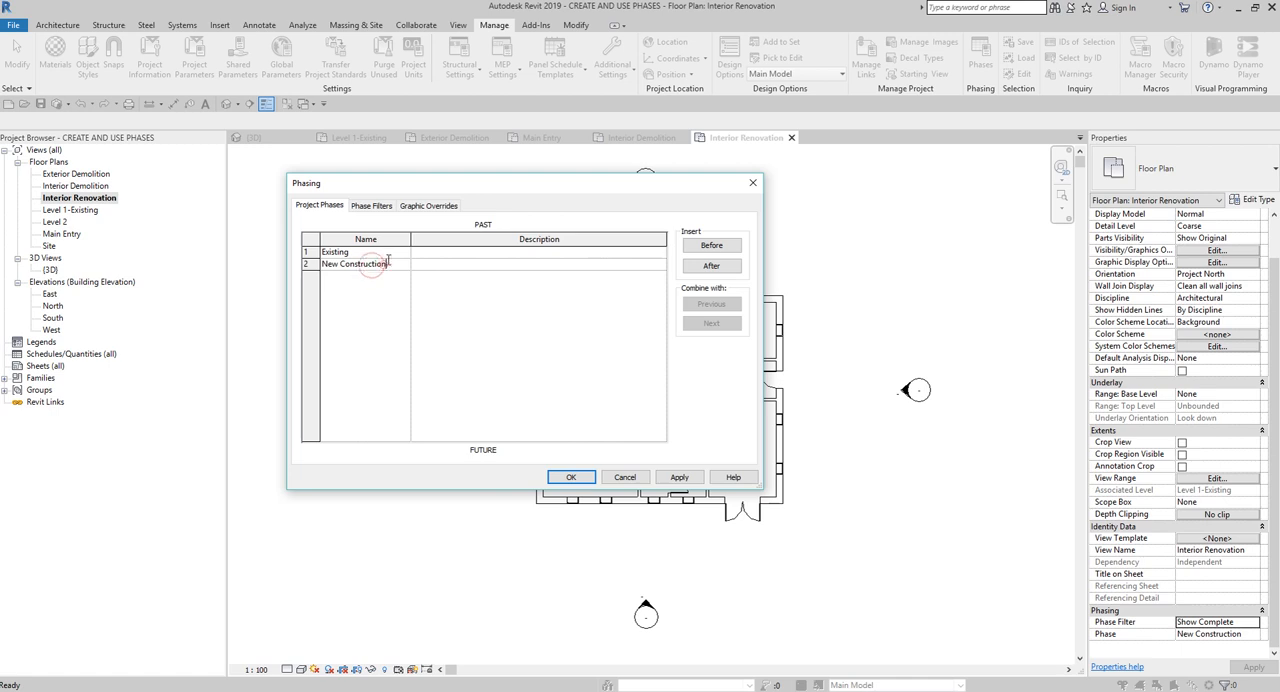
pyautogui.click(390, 257)
pyautogui.click(397, 266)
pyautogui.click(396, 255)
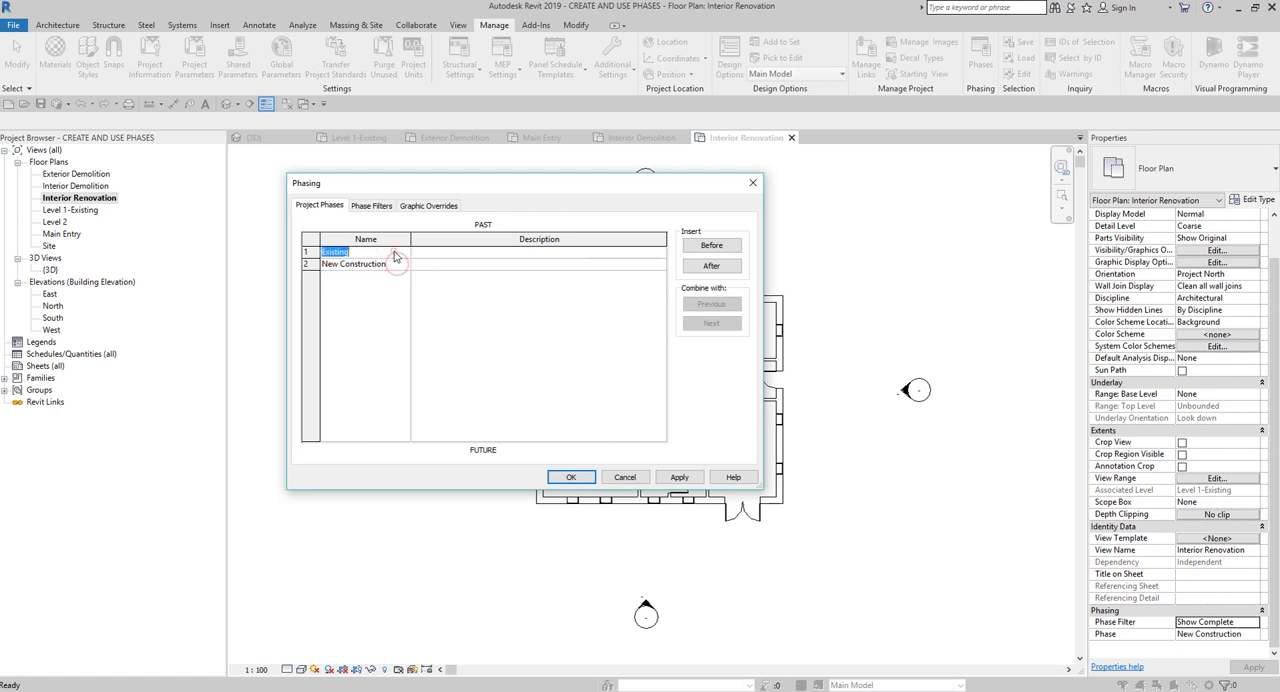
pyautogui.click(395, 251)
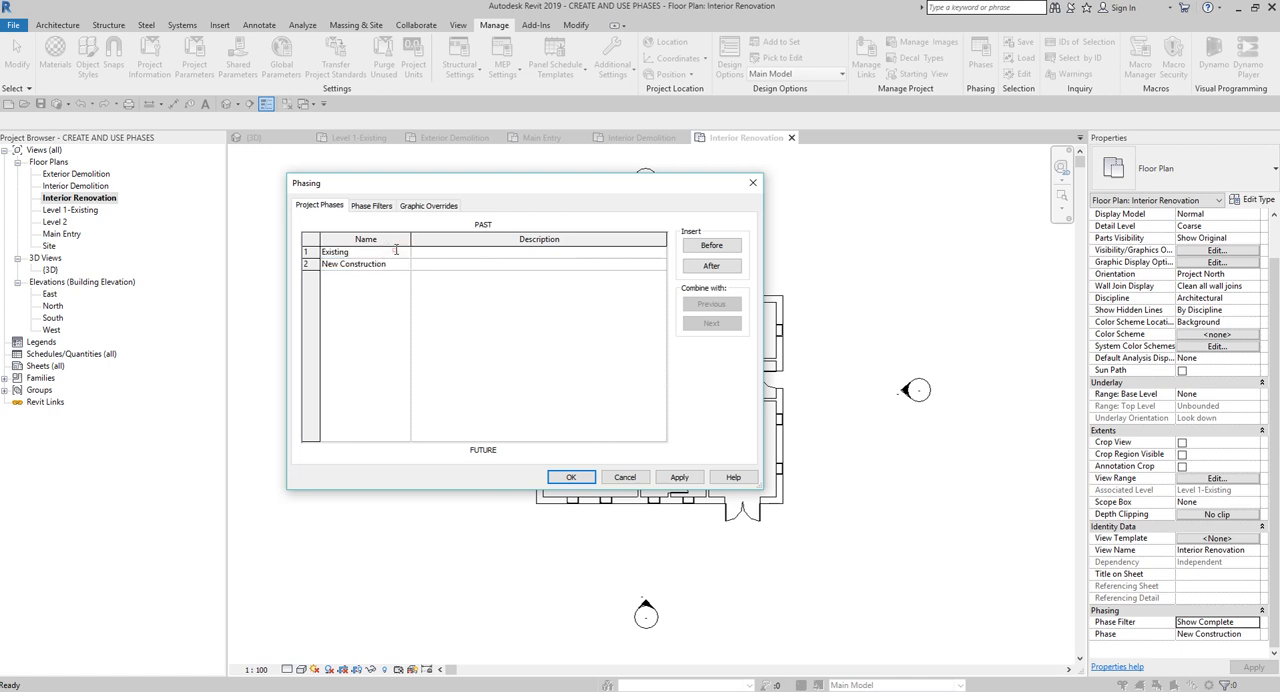
pyautogui.click(334, 271)
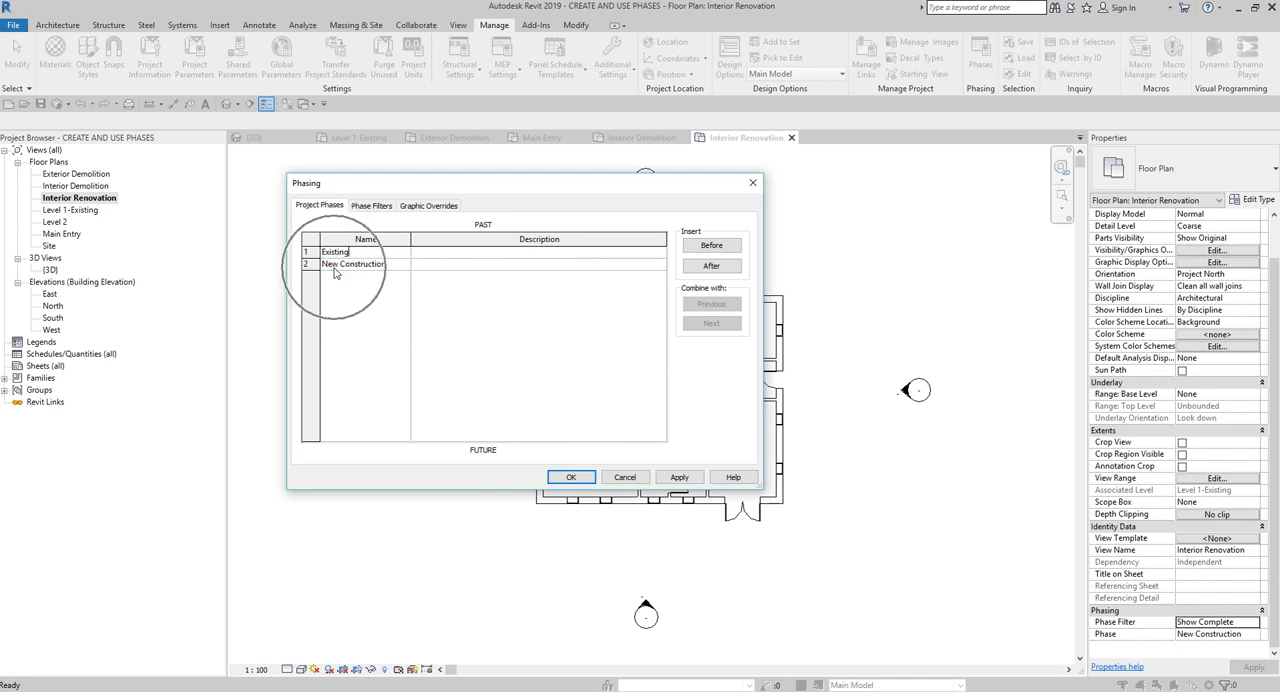
pyautogui.click(395, 264)
pyautogui.write('Phase 1 - Exterior')
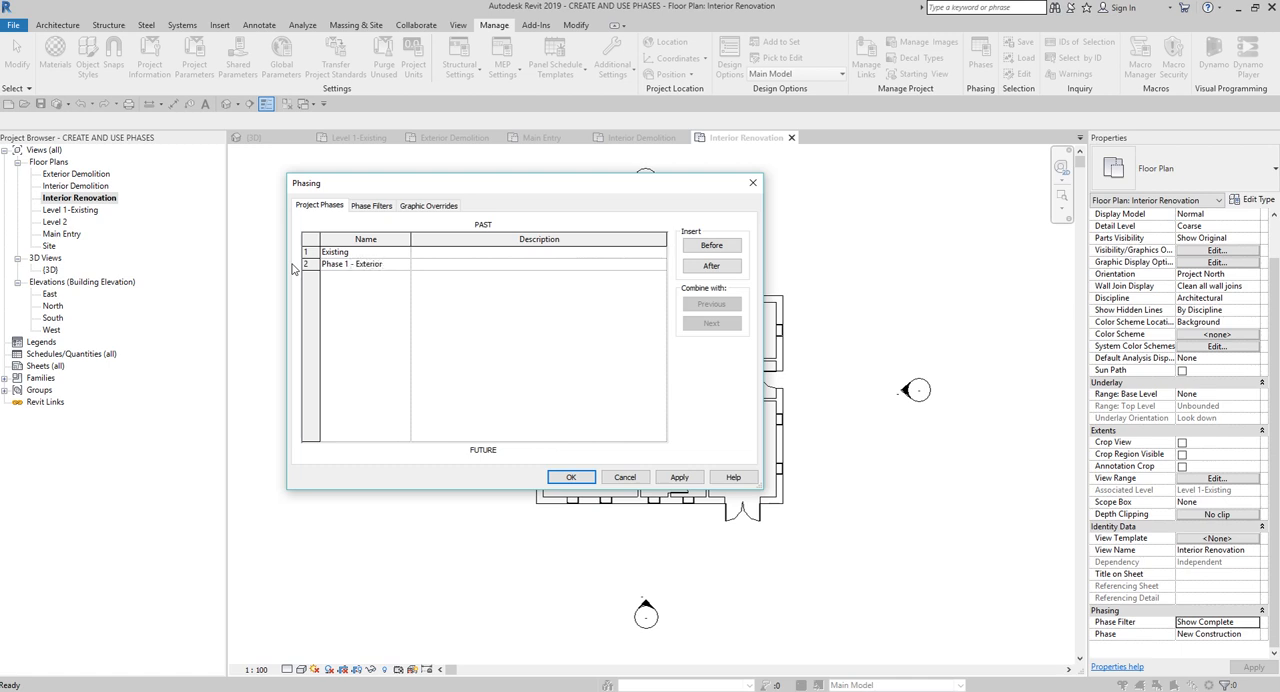
pyautogui.press('Tab')
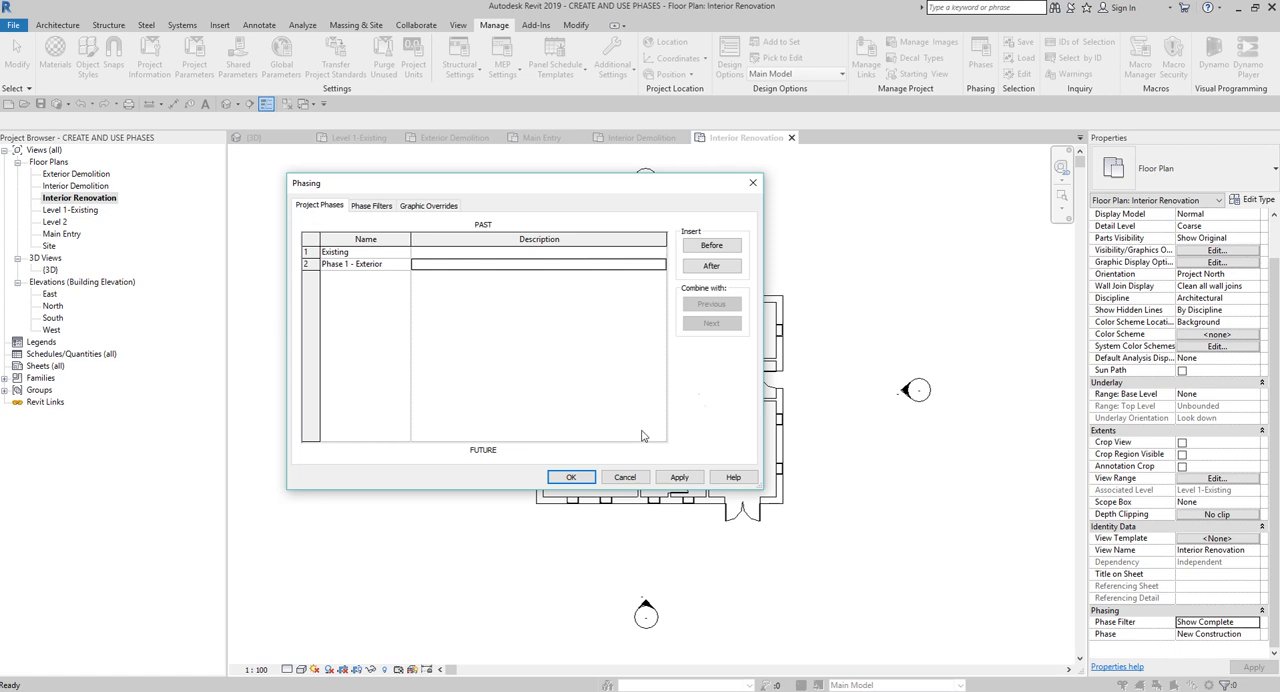
# - Insert a new project phase after Phase 1 - Exterior and name it Phase 2 - Interior
pyautogui.click(307, 264)
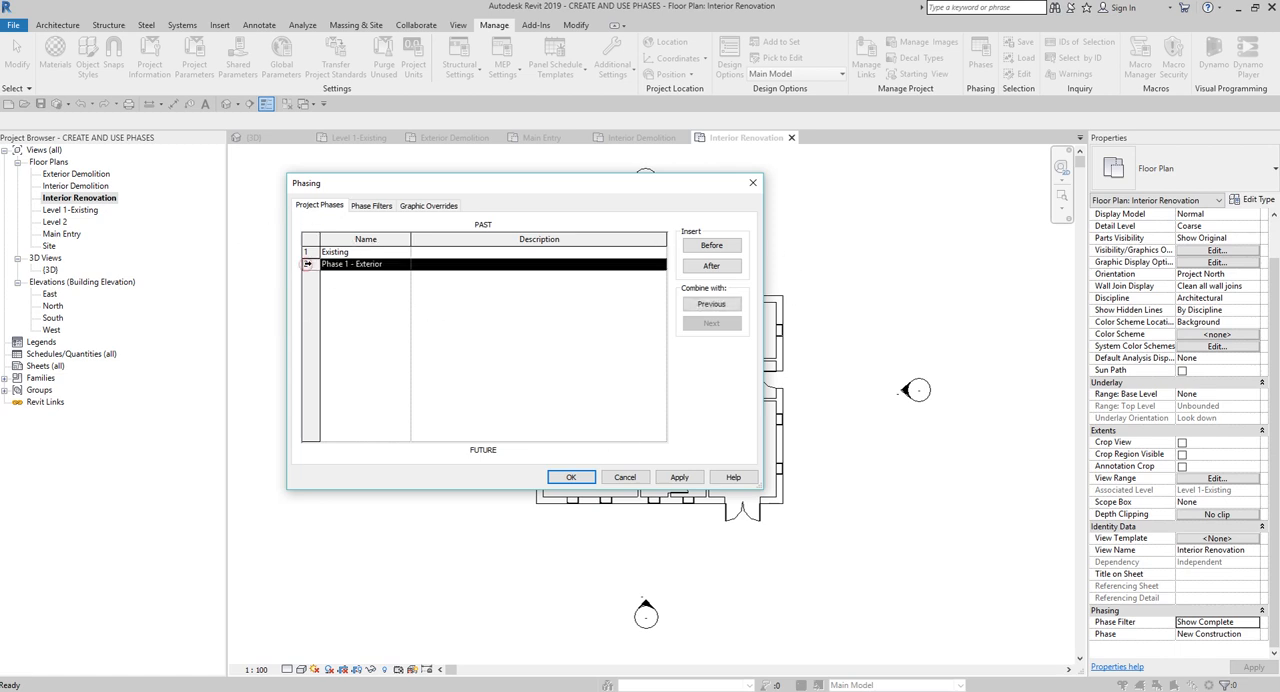
pyautogui.click(329, 276)
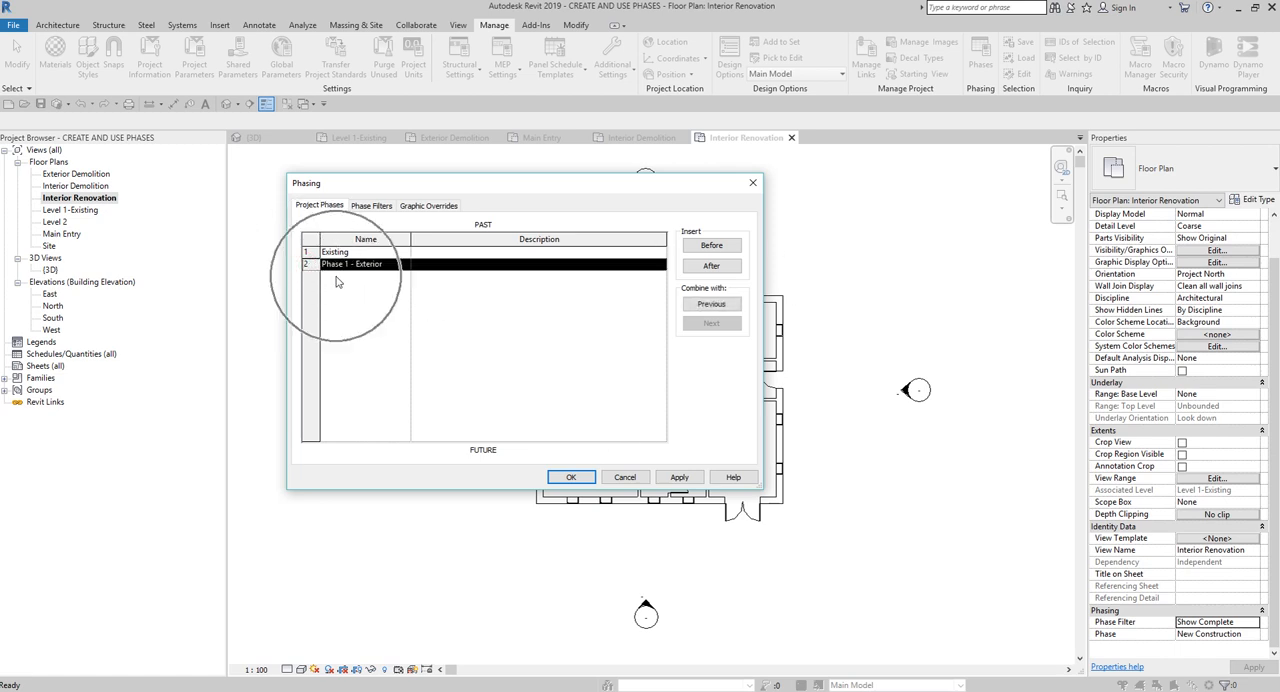
pyautogui.click(715, 268)
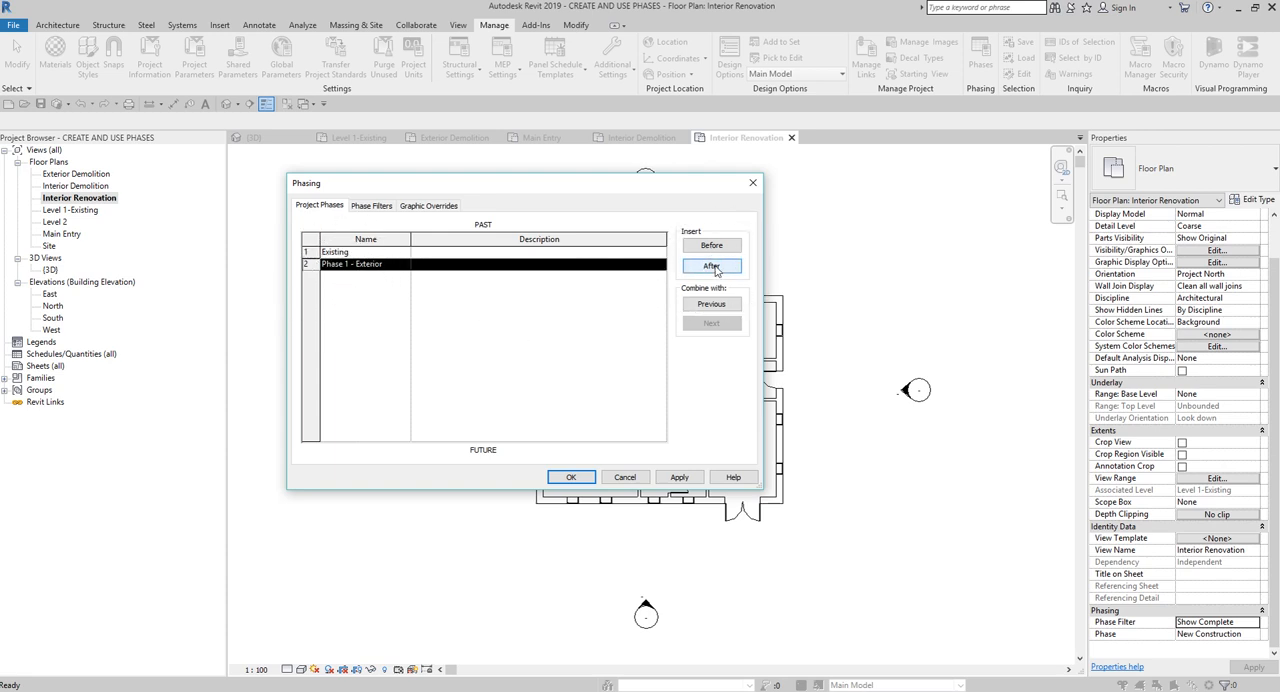
pyautogui.click(362, 269)
pyautogui.click(712, 266)
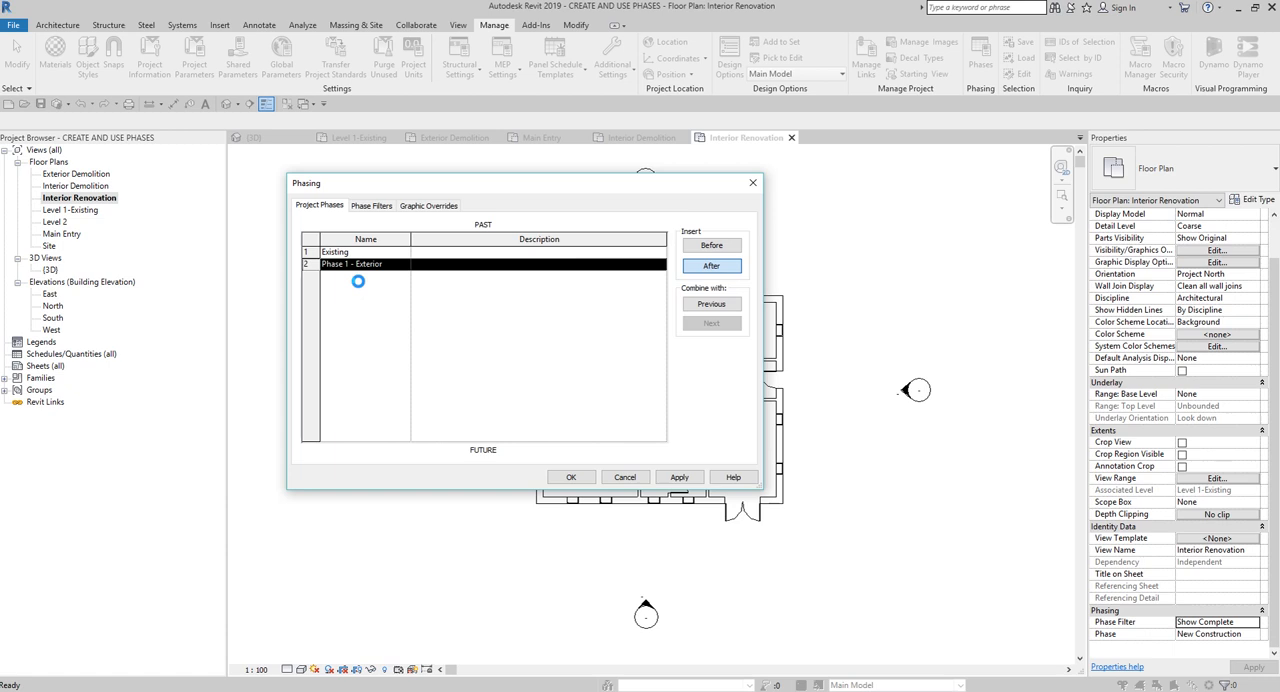
pyautogui.click(369, 277)
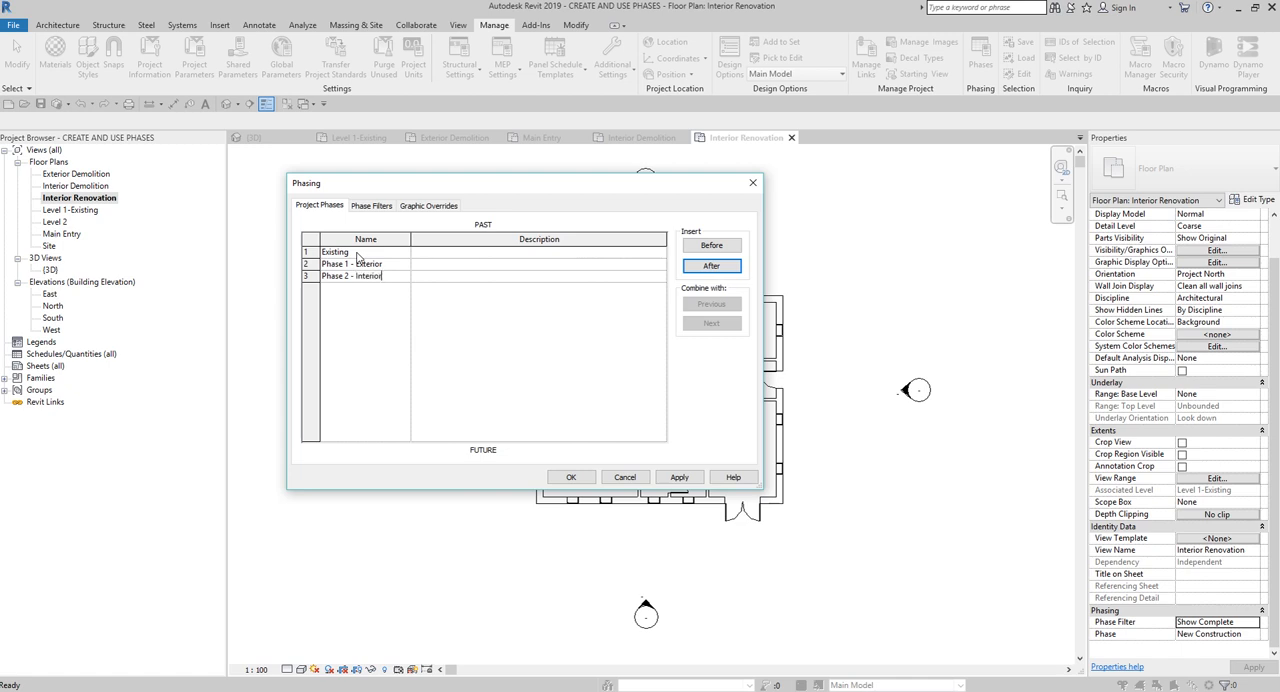
pyautogui.press('Tab')
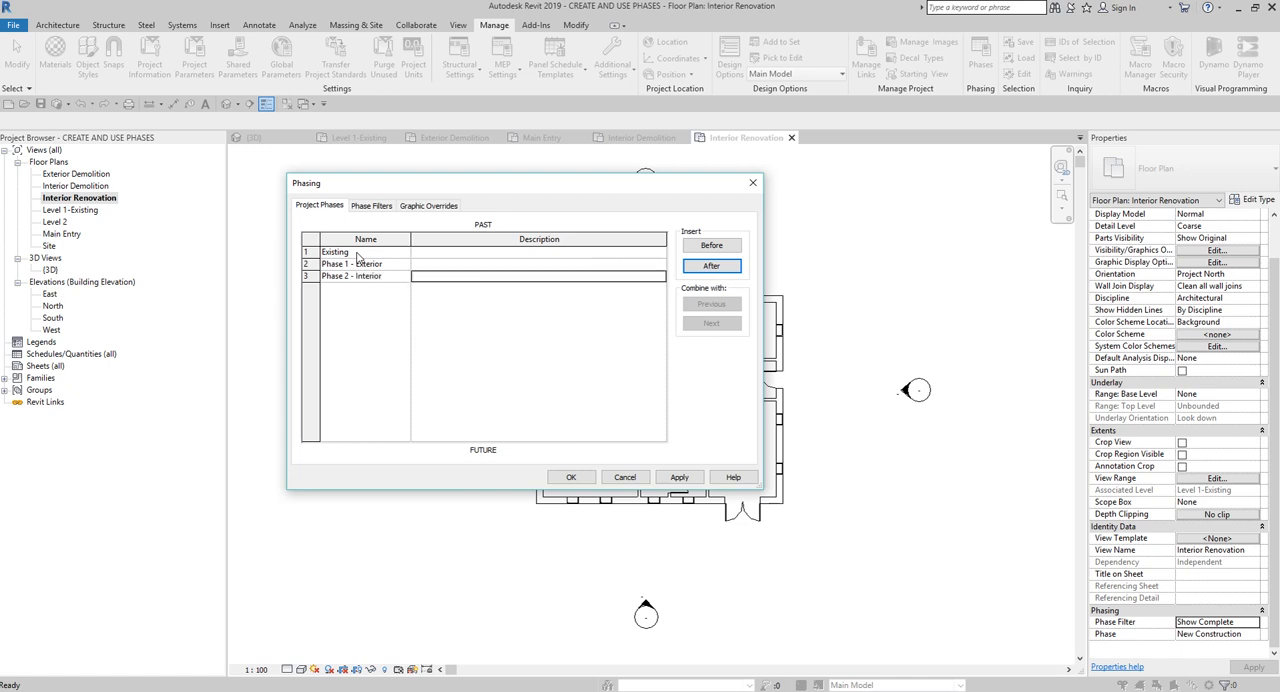
# - Review the order of the project phases from past to future and confirm the phasing settings
pyautogui.click(322, 205)
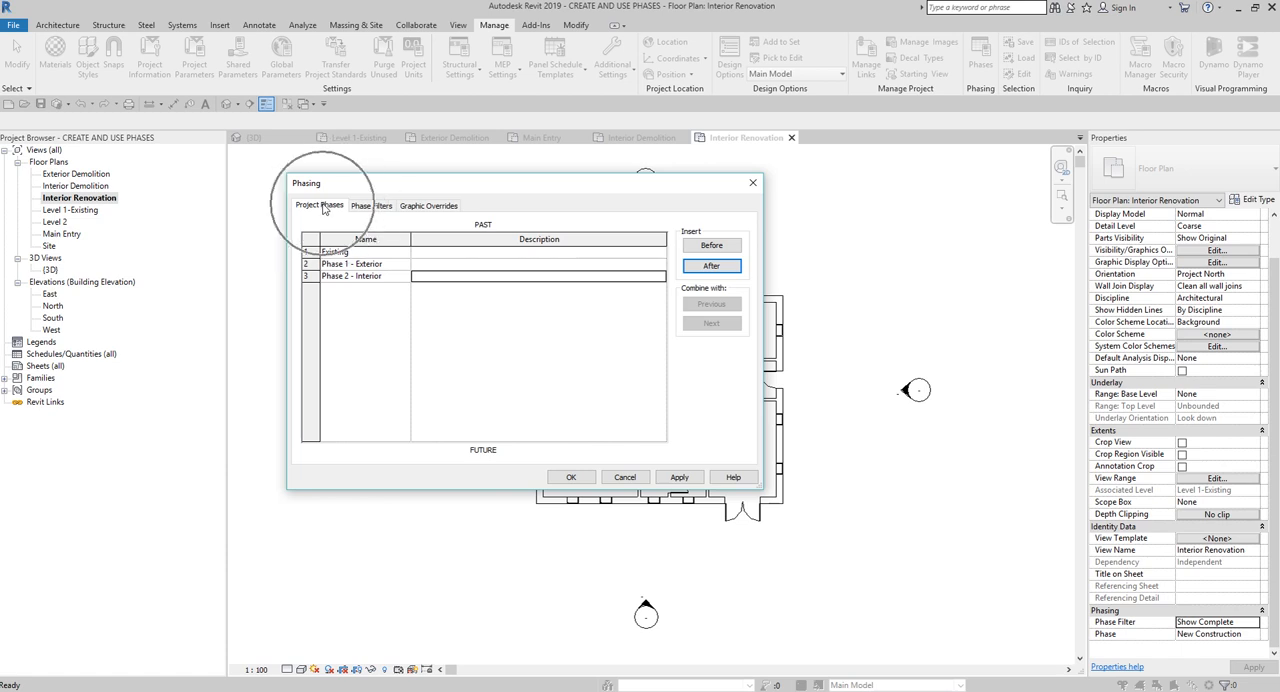
pyautogui.click(487, 226)
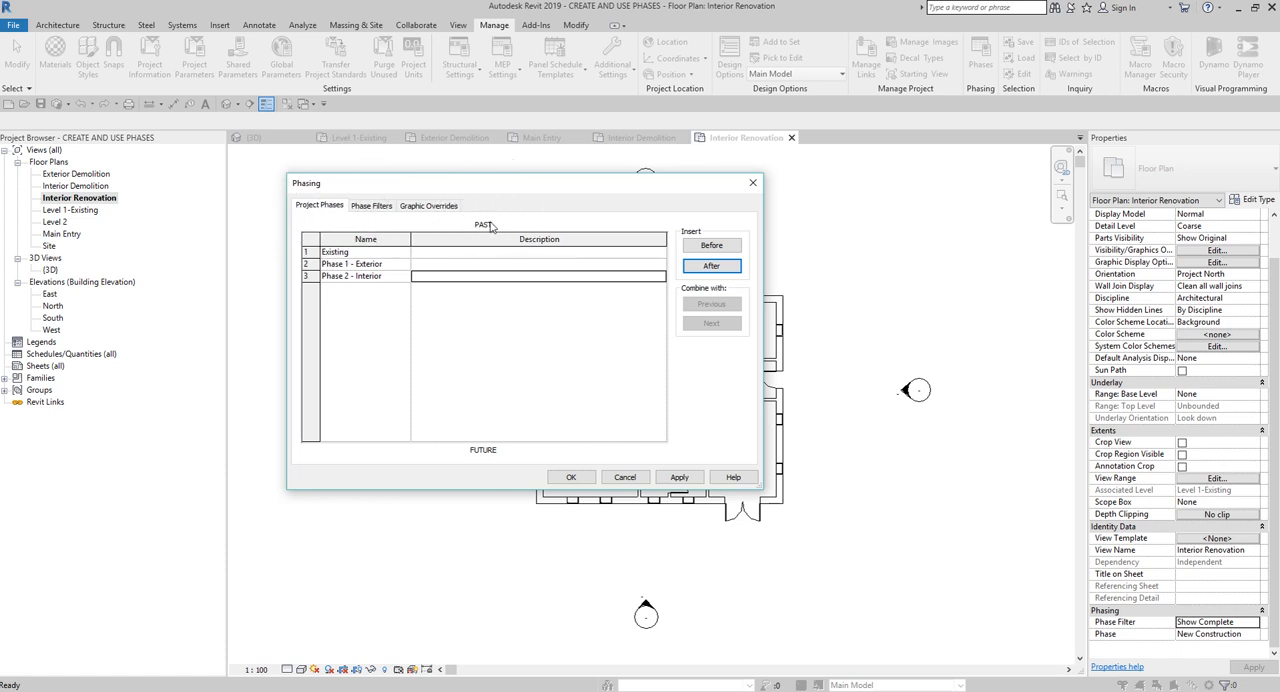
pyautogui.click(490, 226)
pyautogui.click(490, 455)
pyautogui.click(317, 252)
pyautogui.click(311, 253)
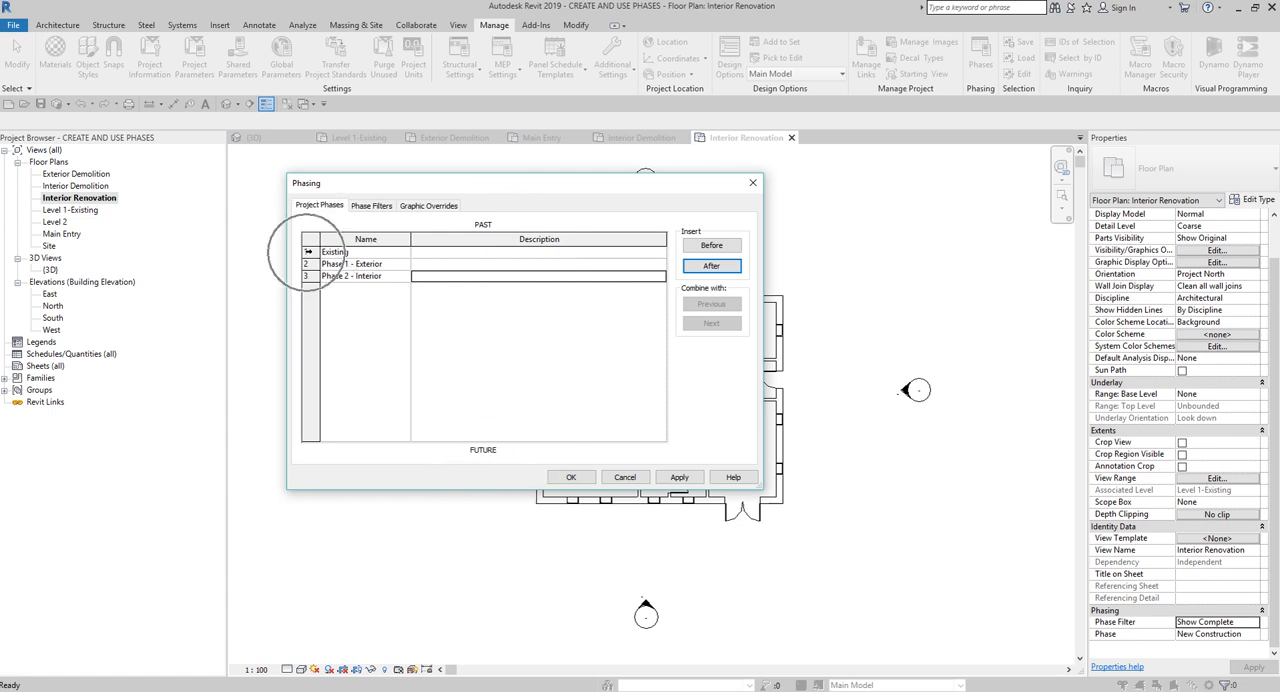
pyautogui.click(484, 225)
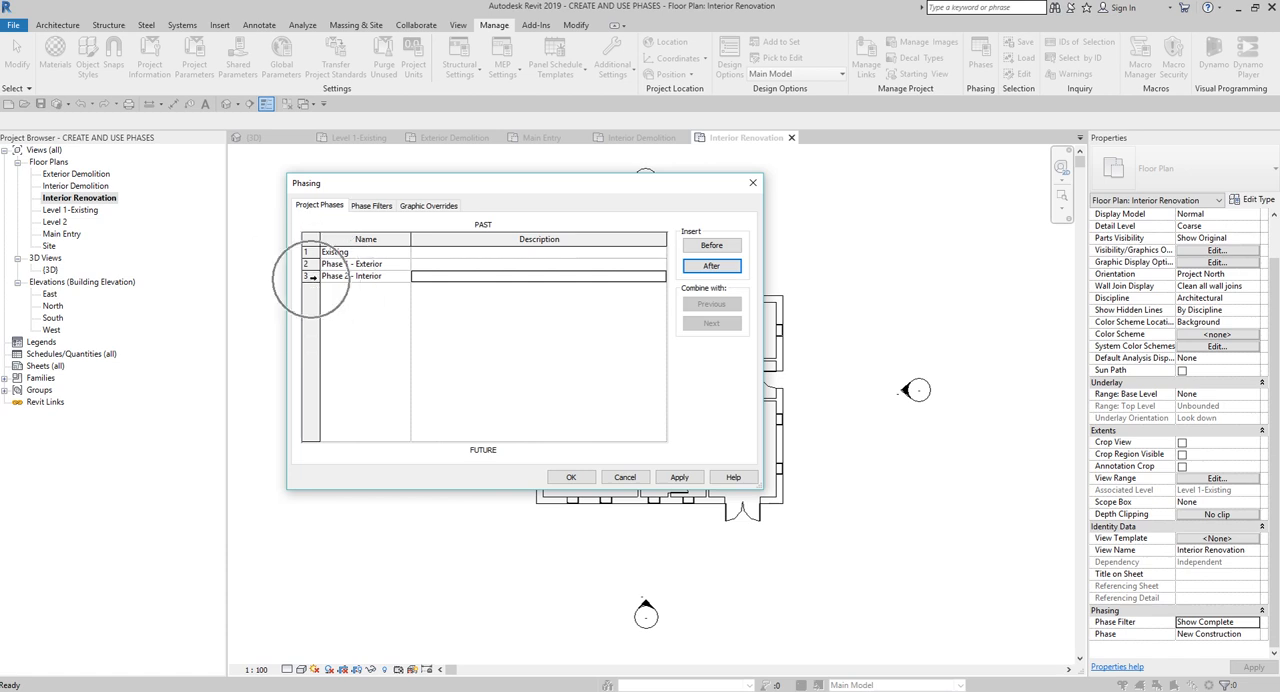
pyautogui.click(311, 277)
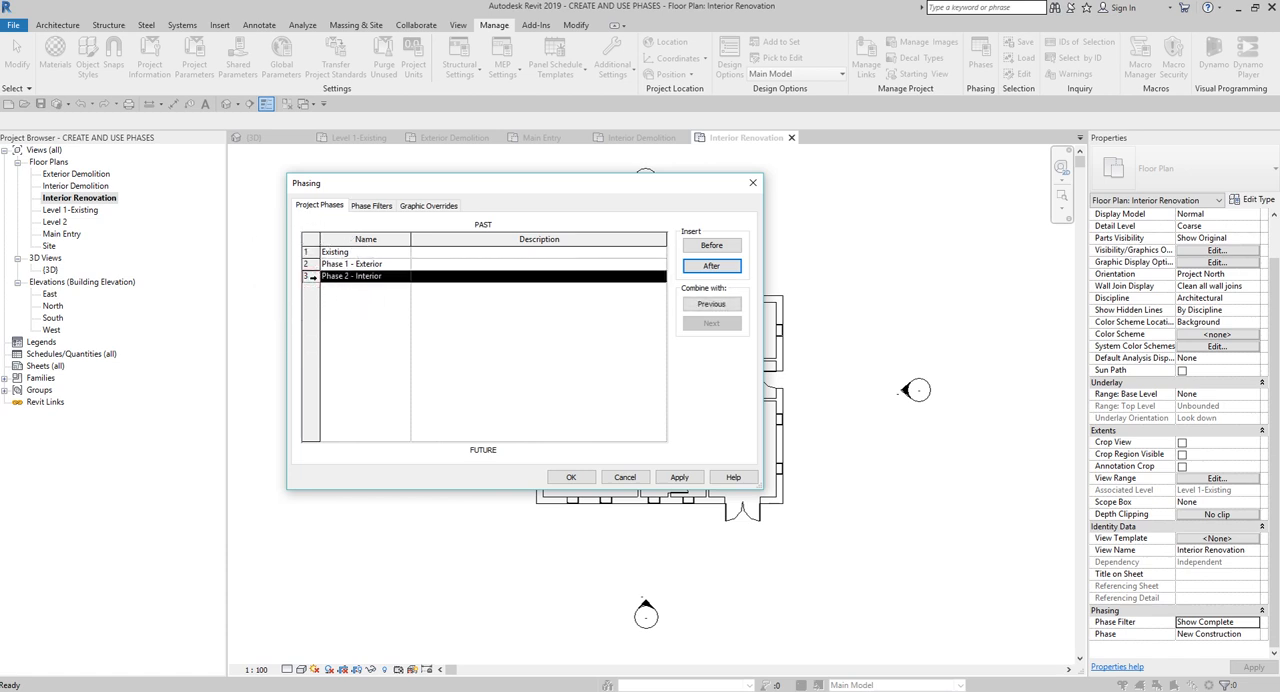
pyautogui.click(482, 455)
pyautogui.click(363, 251)
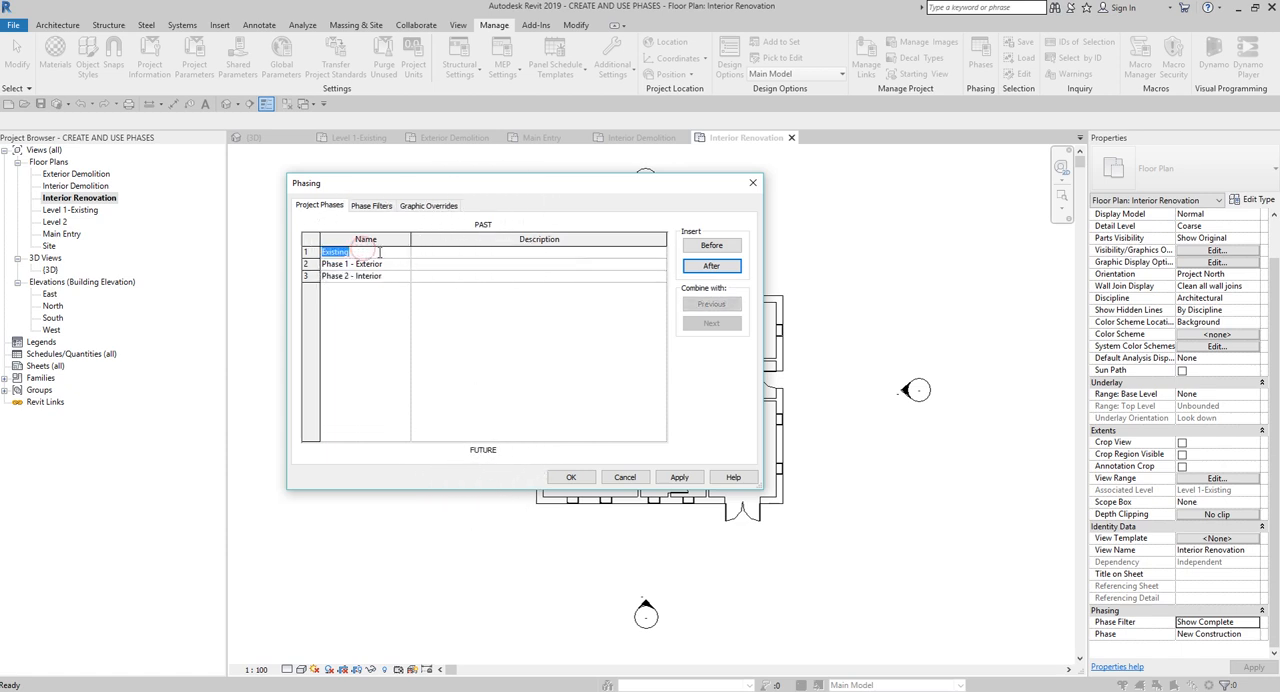
pyautogui.click(392, 276)
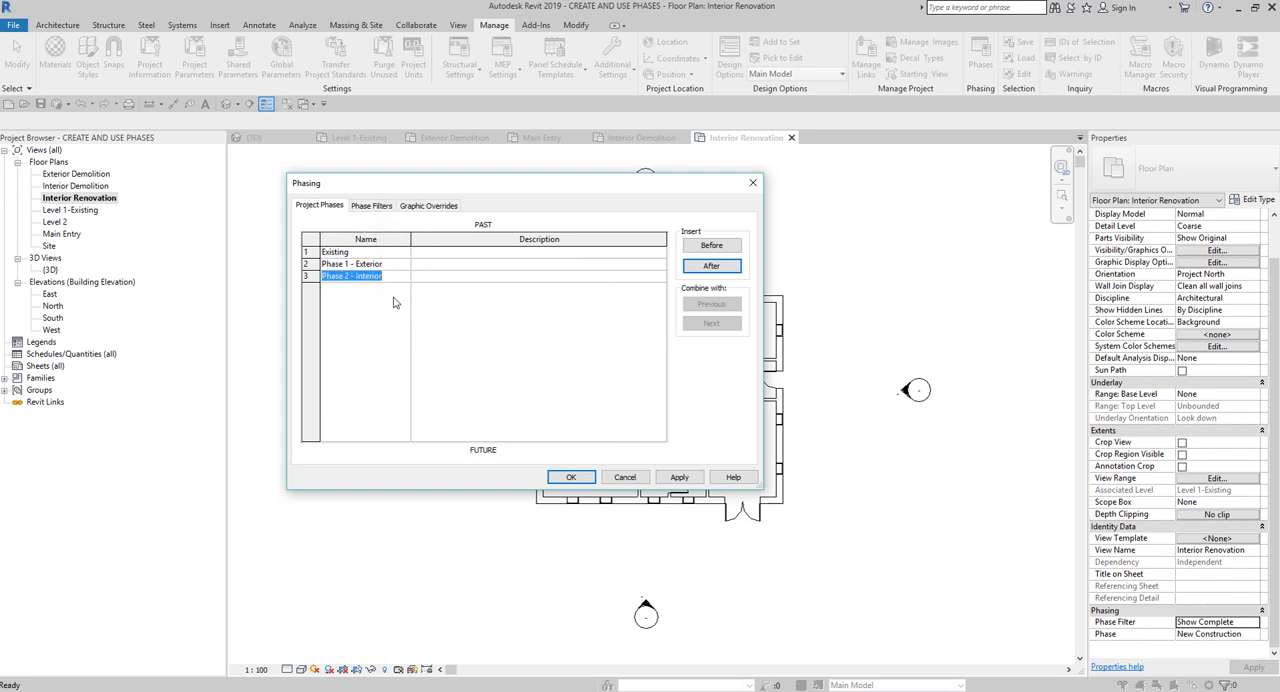
pyautogui.click(390, 312)
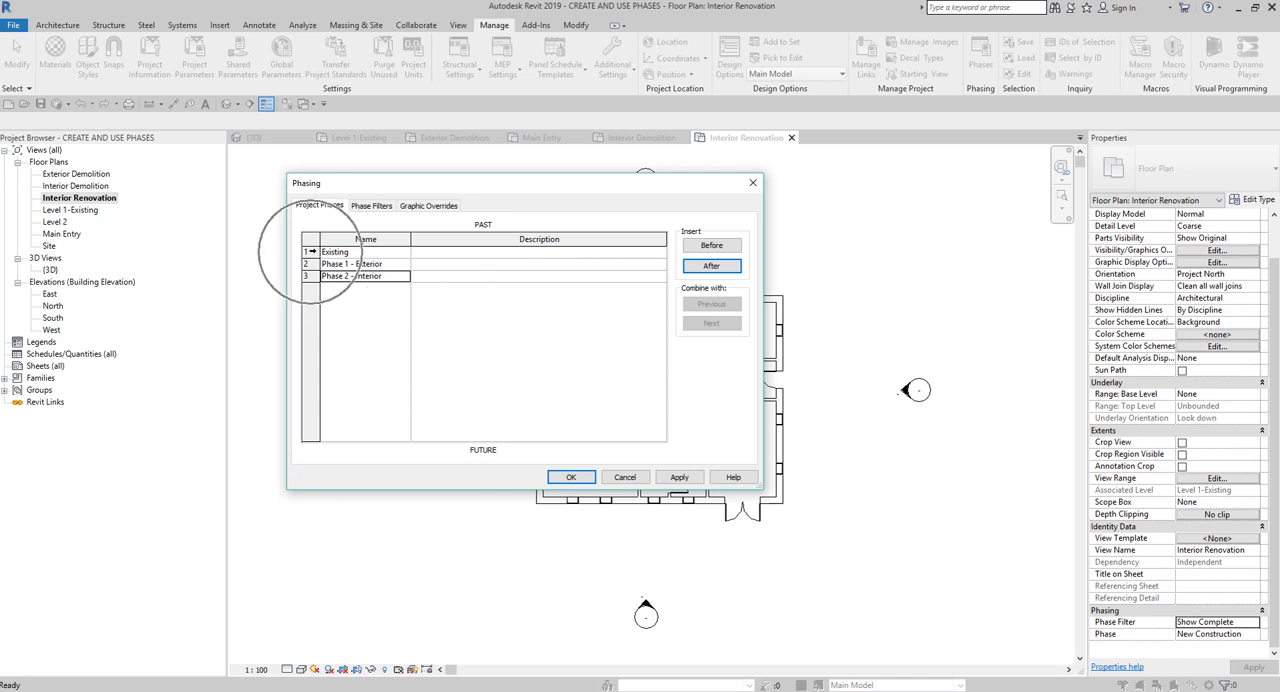
pyautogui.click(308, 251)
pyautogui.click(309, 275)
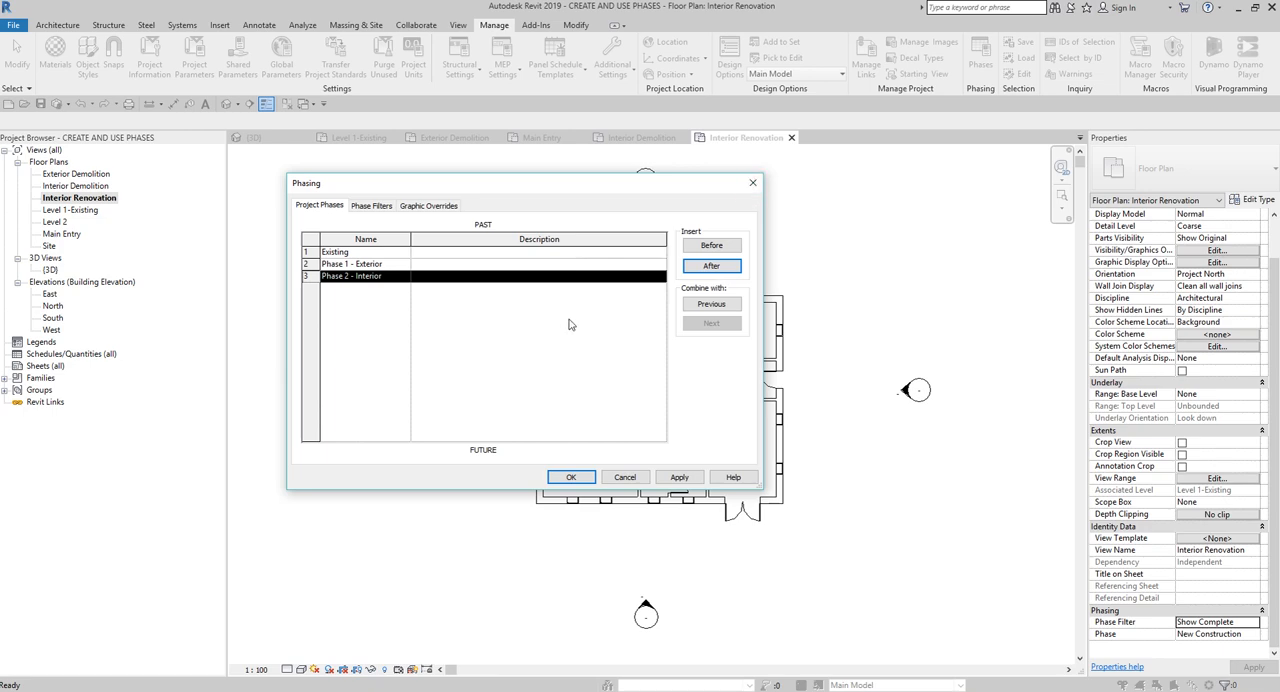
pyautogui.click(569, 477)
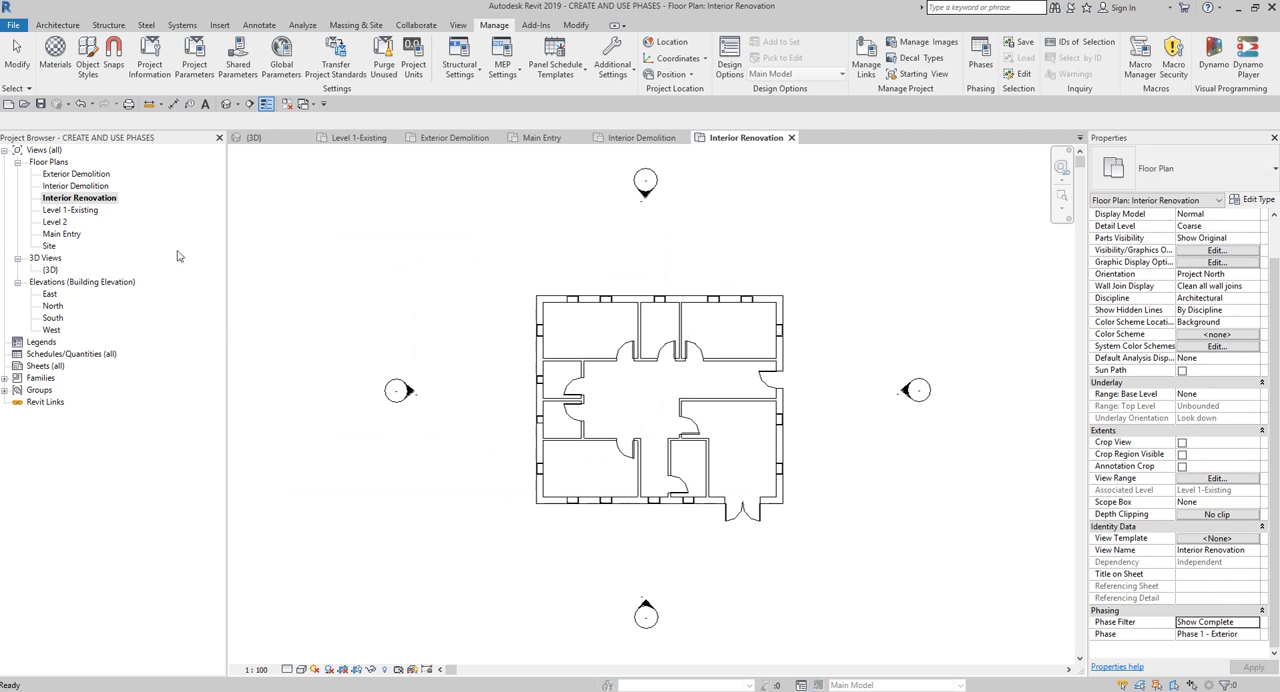
pyautogui.click(89, 175)
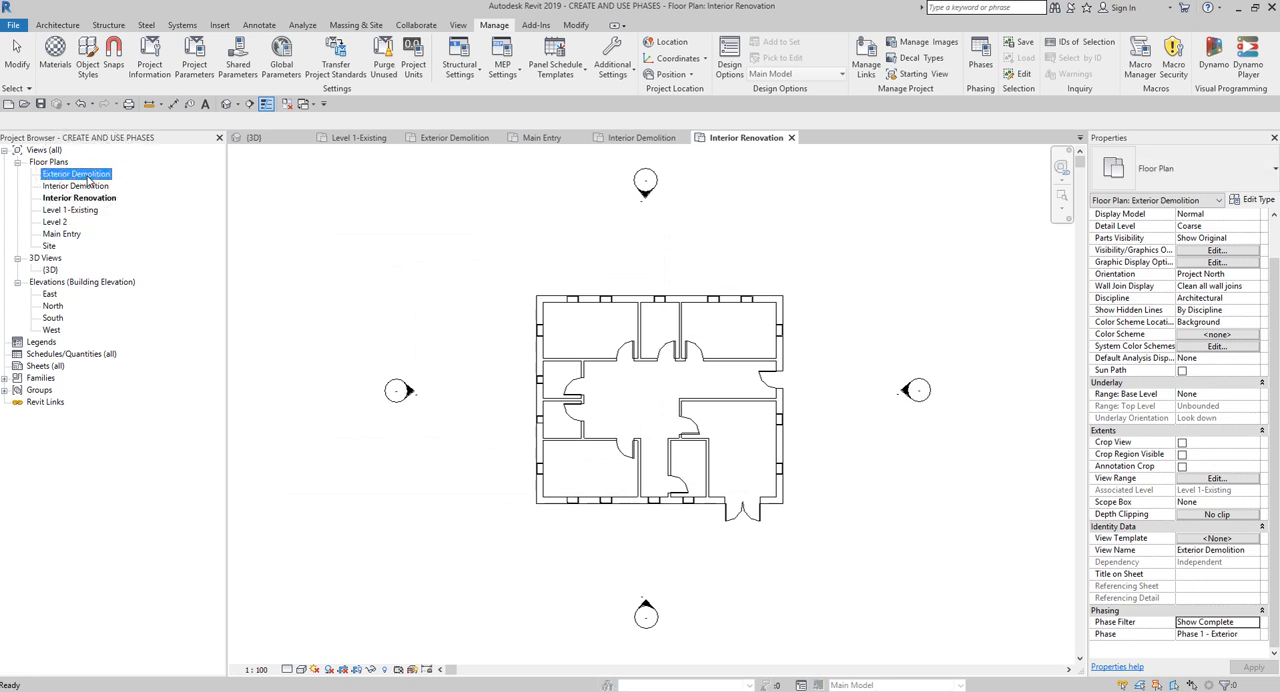
pyautogui.press('ctrl')
pyautogui.press('ctrl')
pyautogui.scroll(3, 778, 517)
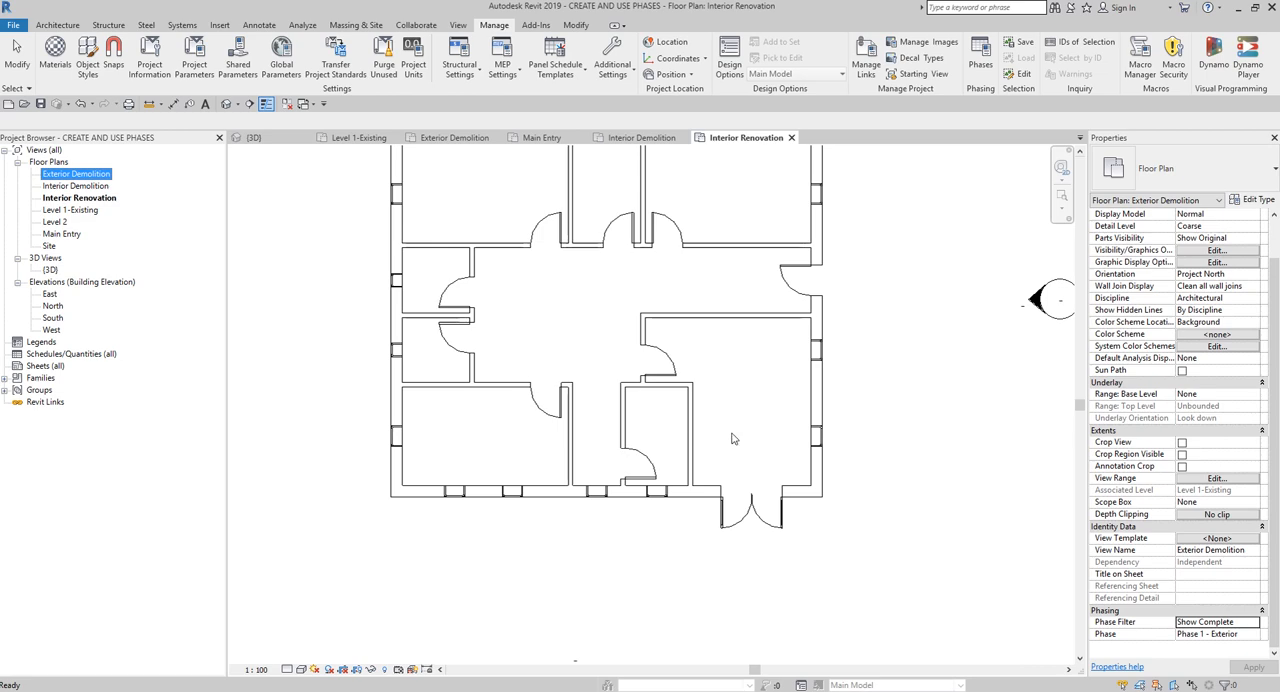
# - Open the Level 1-Existing floor plan and check the created and demolished phases of all its building elements
pyautogui.doubleClick(80, 211)
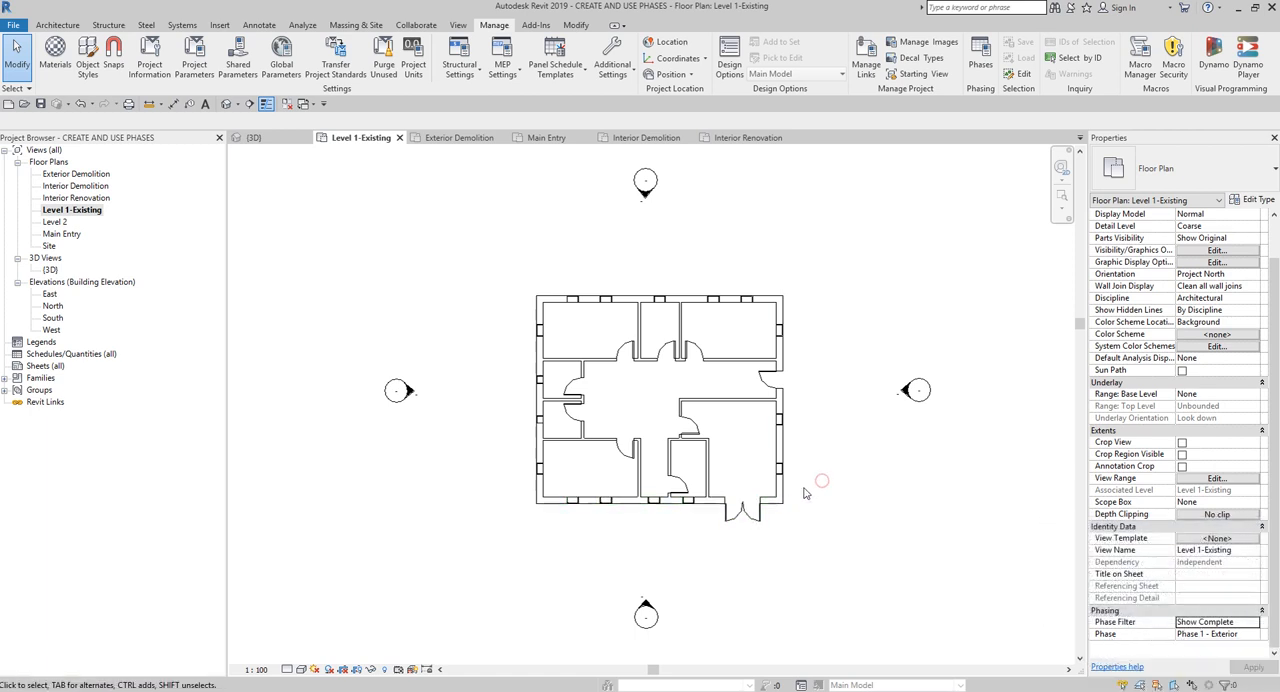
pyautogui.moveTo(856, 291); pyautogui.dragTo(505, 557)
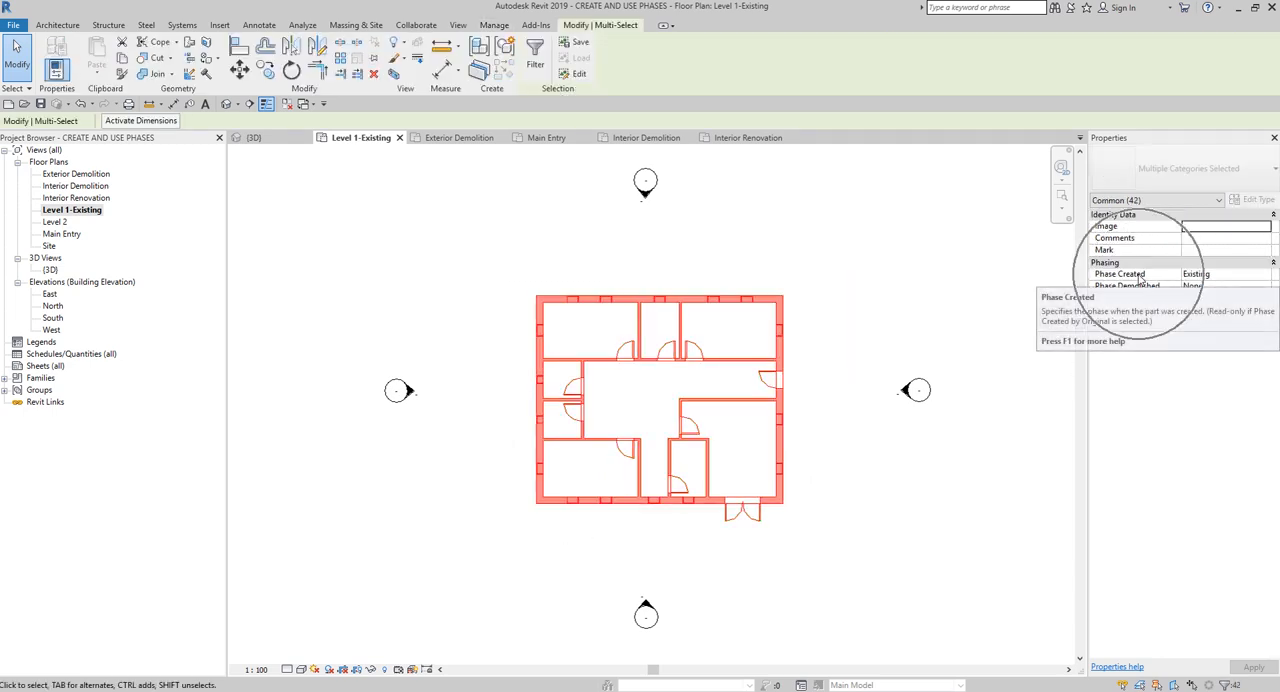
pyautogui.press('ctrl')
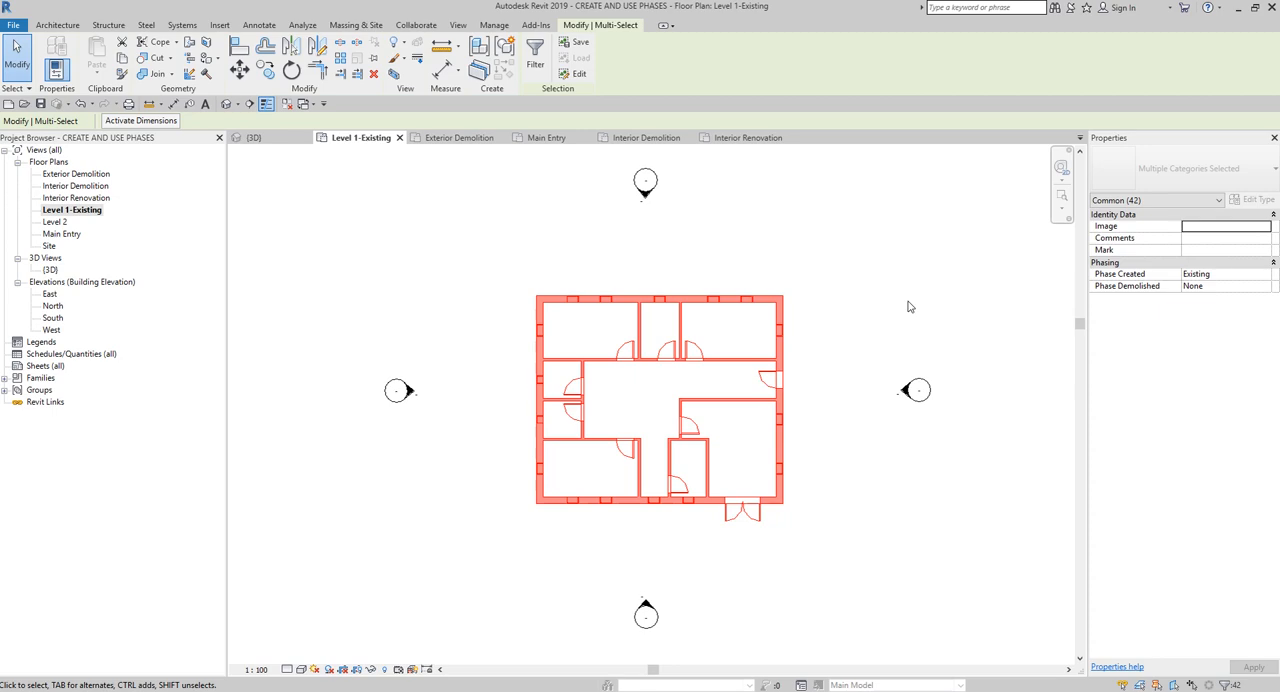
pyautogui.press('Escape')
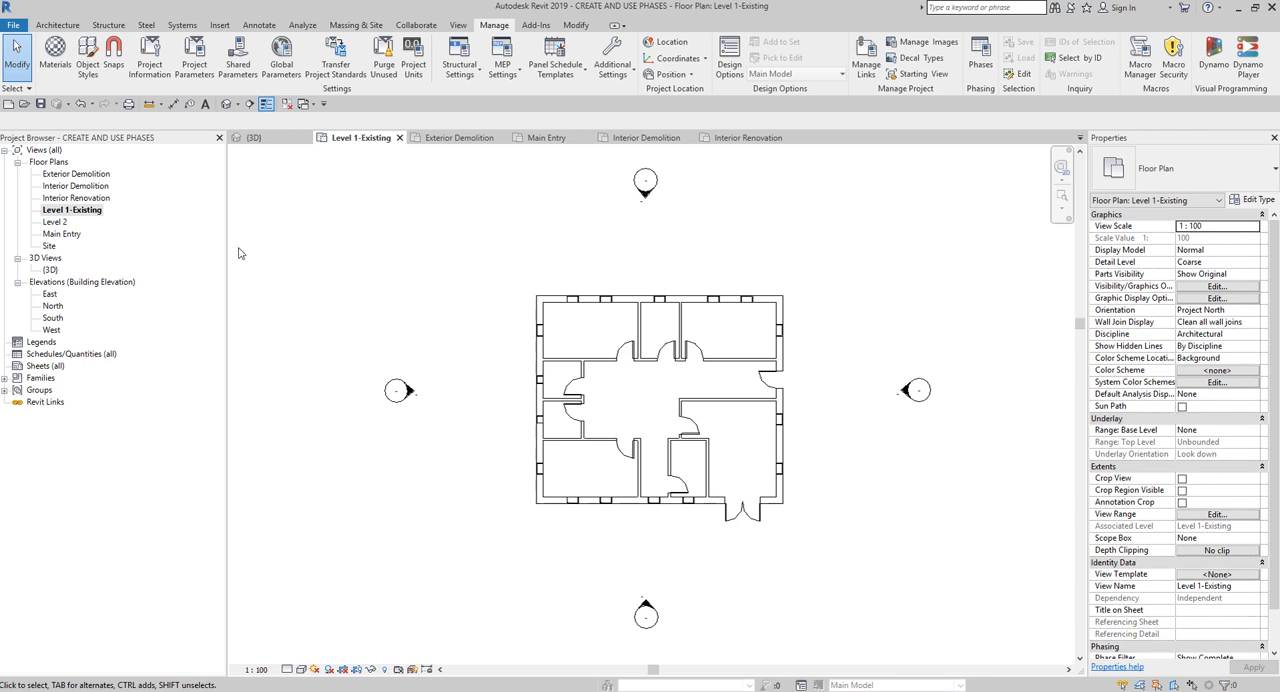
# - Open the Exterior Demolition floor plan
pyautogui.click(85, 176)
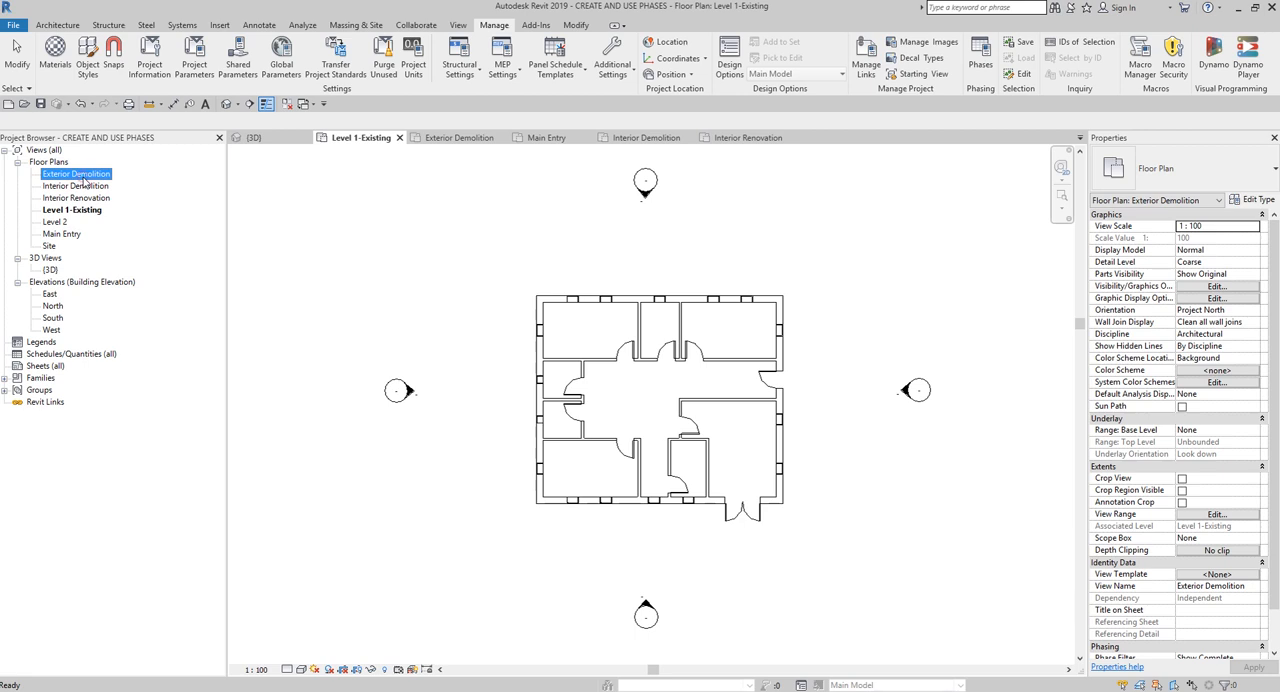
pyautogui.click(84, 176)
pyautogui.doubleClick(100, 178)
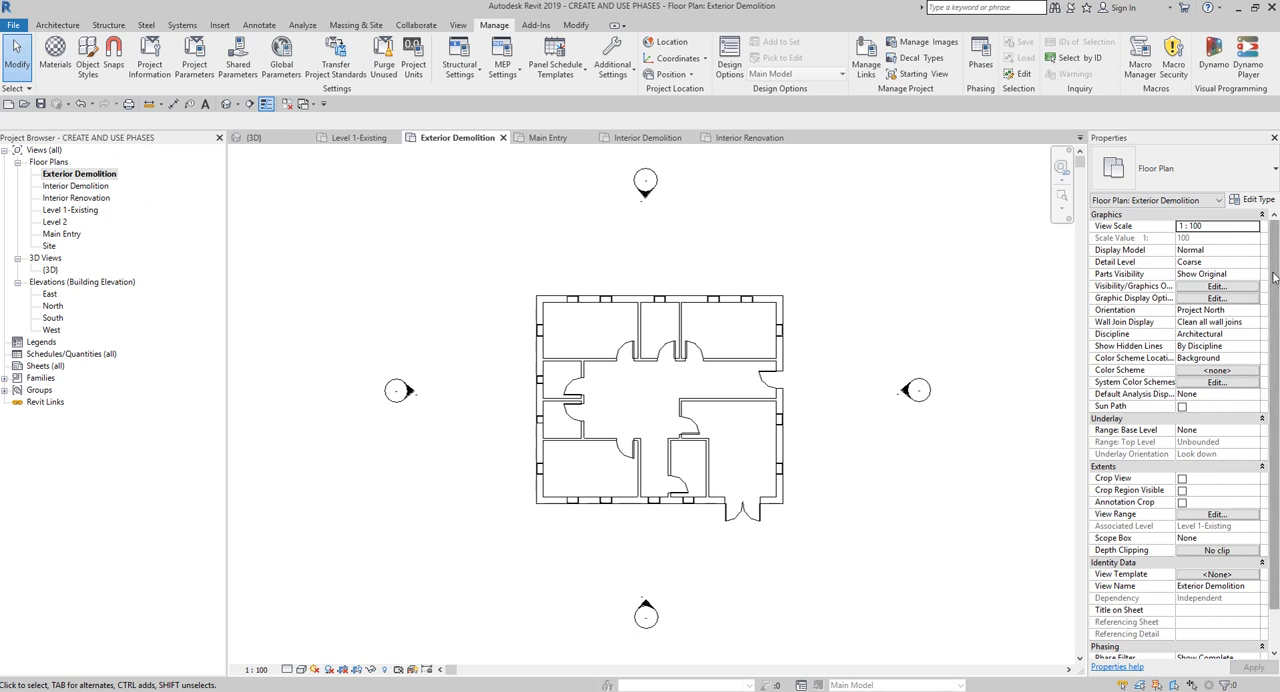
# - Check the phasing properties of the Exterior Demolition plan and the created and demolished phases of all its building elements
pyautogui.scroll(-1, 1193, 393)
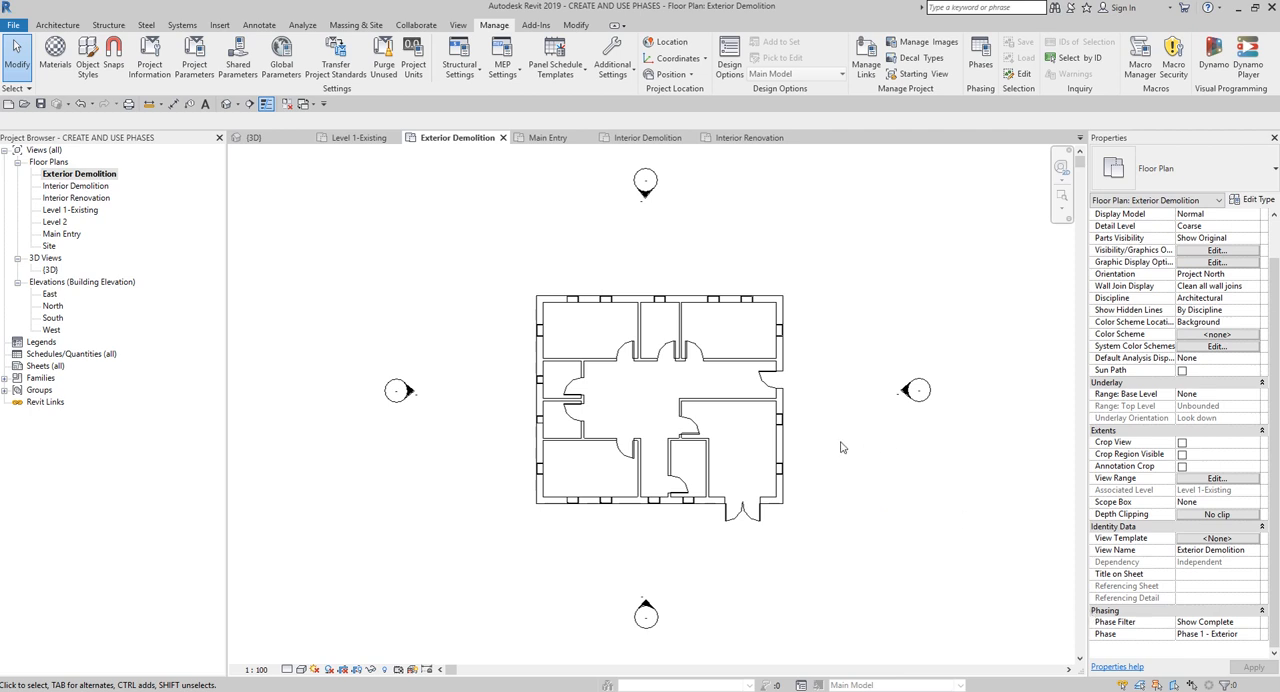
pyautogui.moveTo(832, 266); pyautogui.dragTo(476, 570)
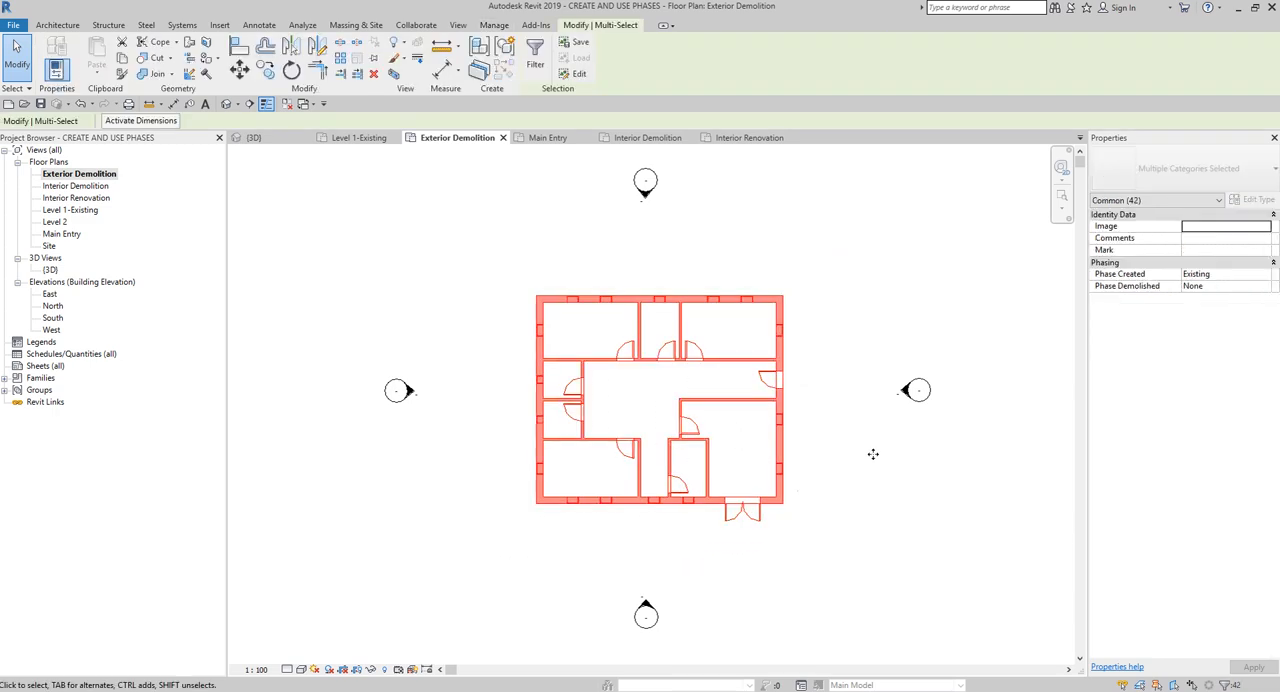
pyautogui.moveTo(1128, 282)
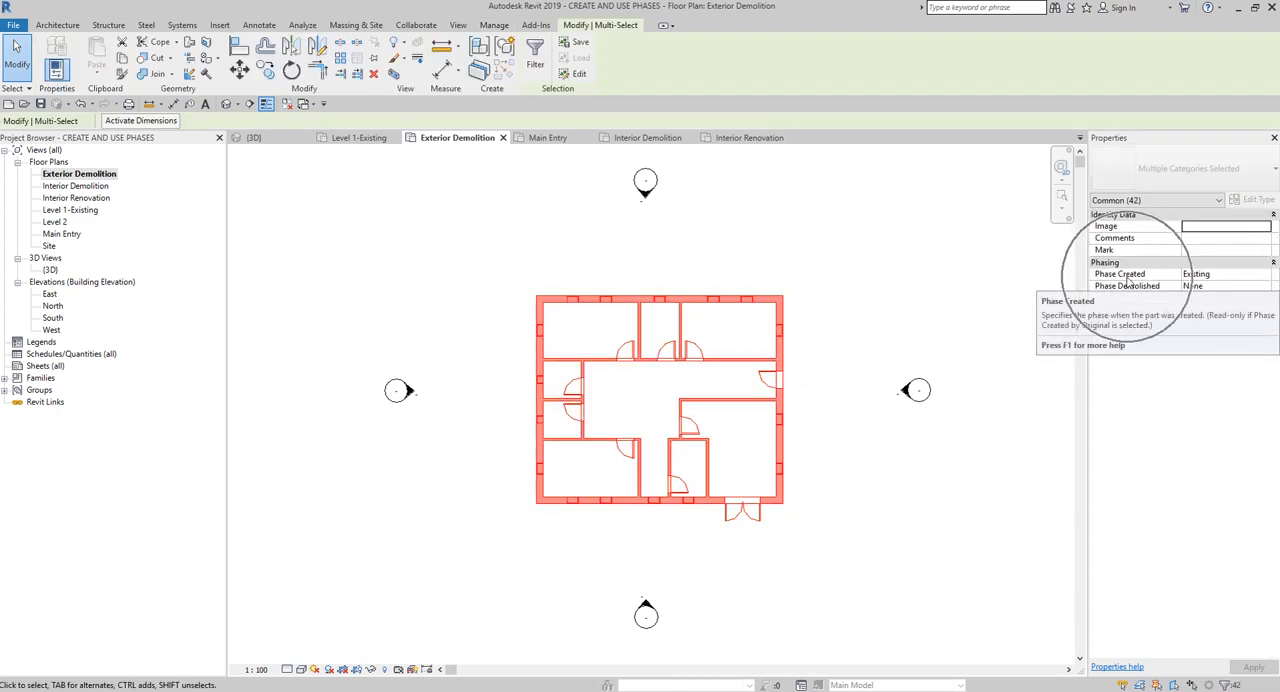
pyautogui.click(1225, 280)
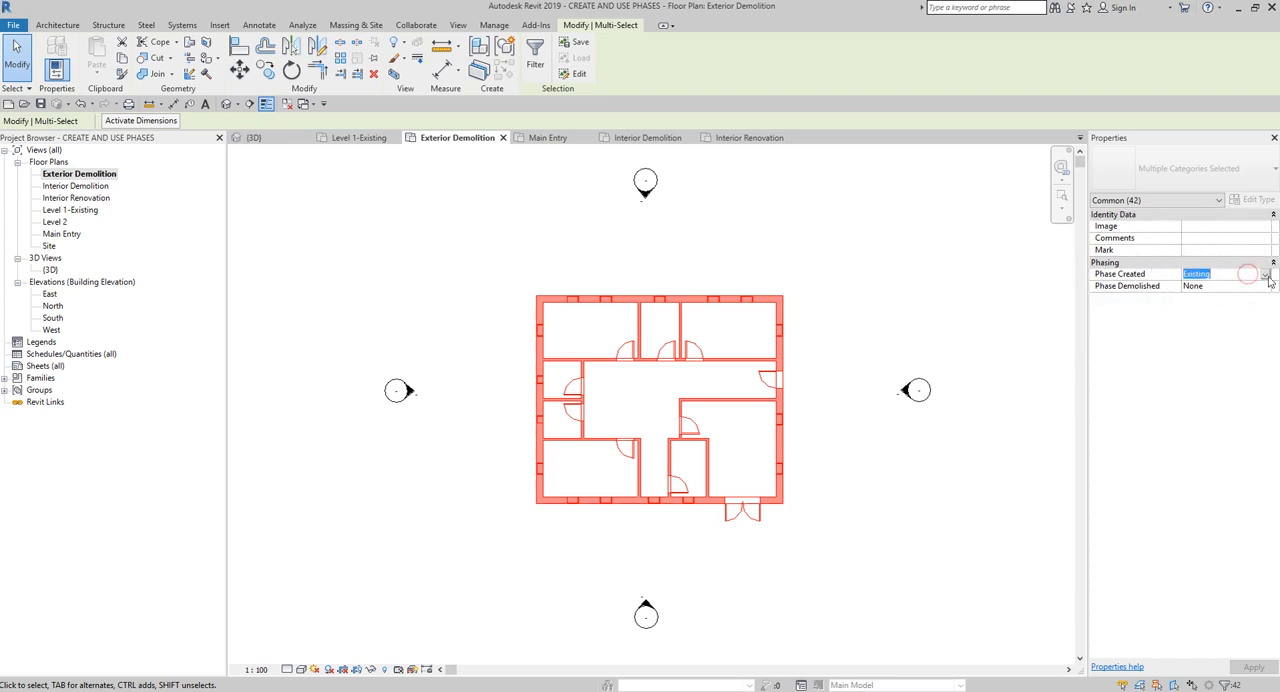
pyautogui.click(892, 288)
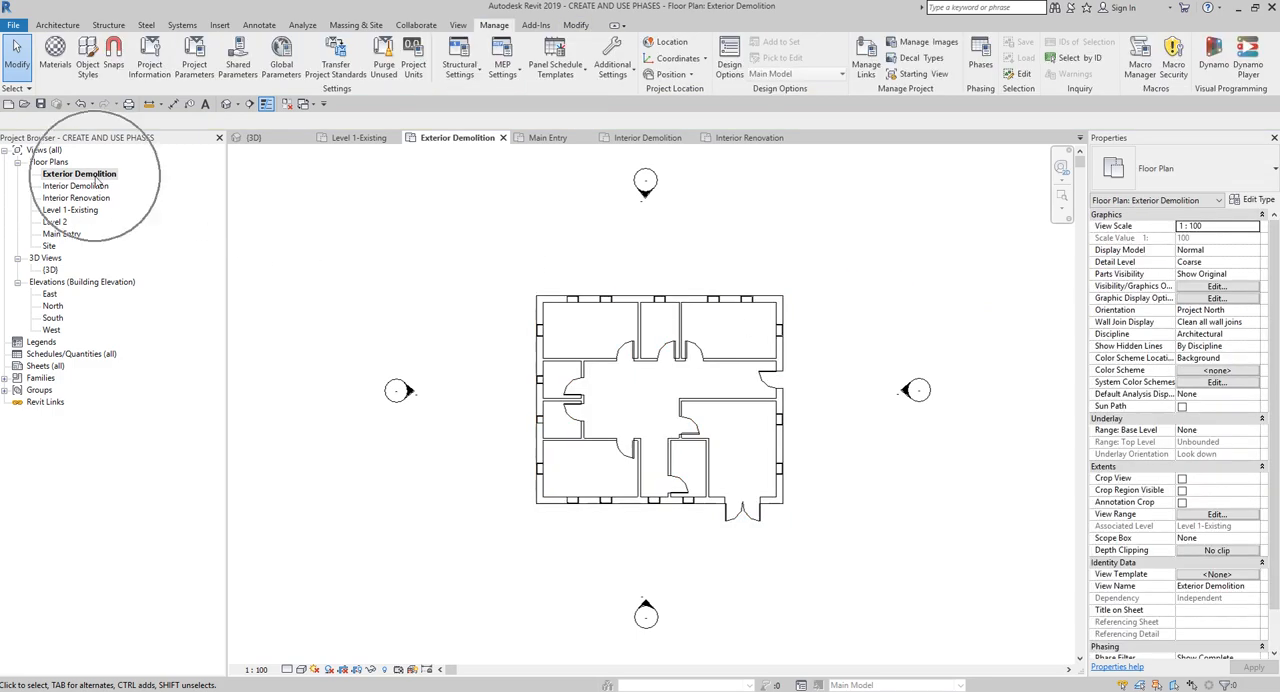
# - Demolish the double glass entrance door and the two windows nearest to it in the south exterior wall
pyautogui.scroll(3, 720, 507)
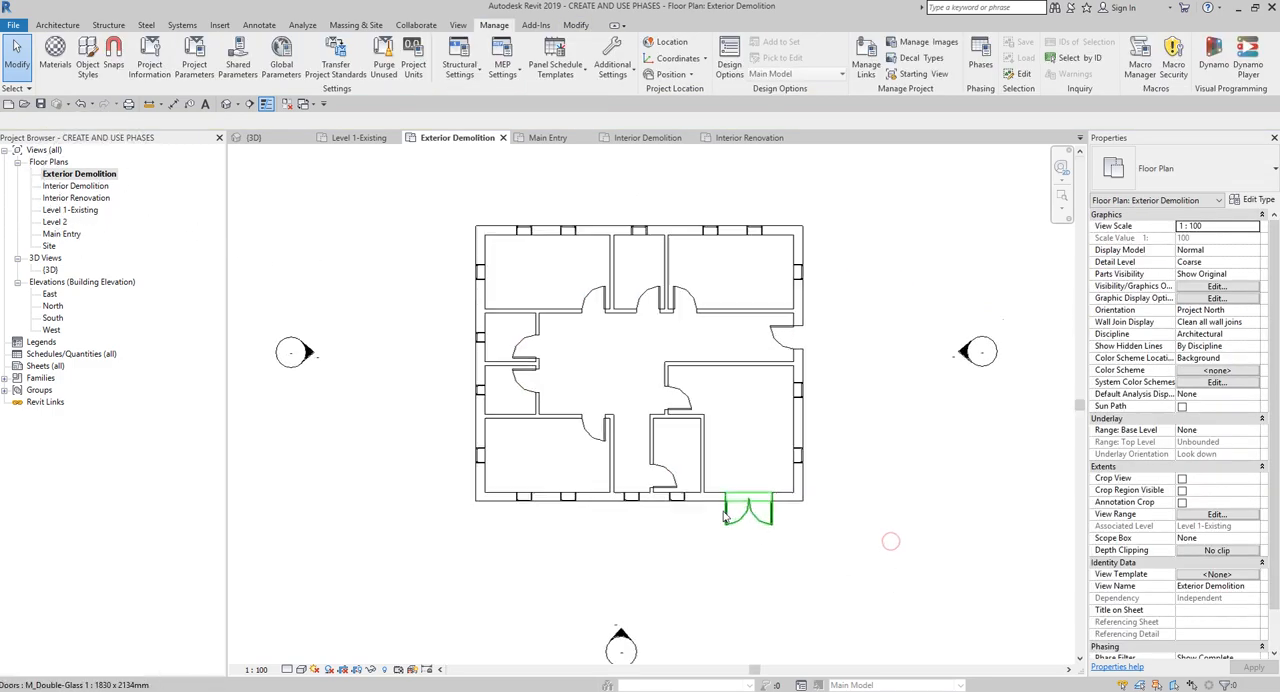
pyautogui.scroll(1, 707, 571)
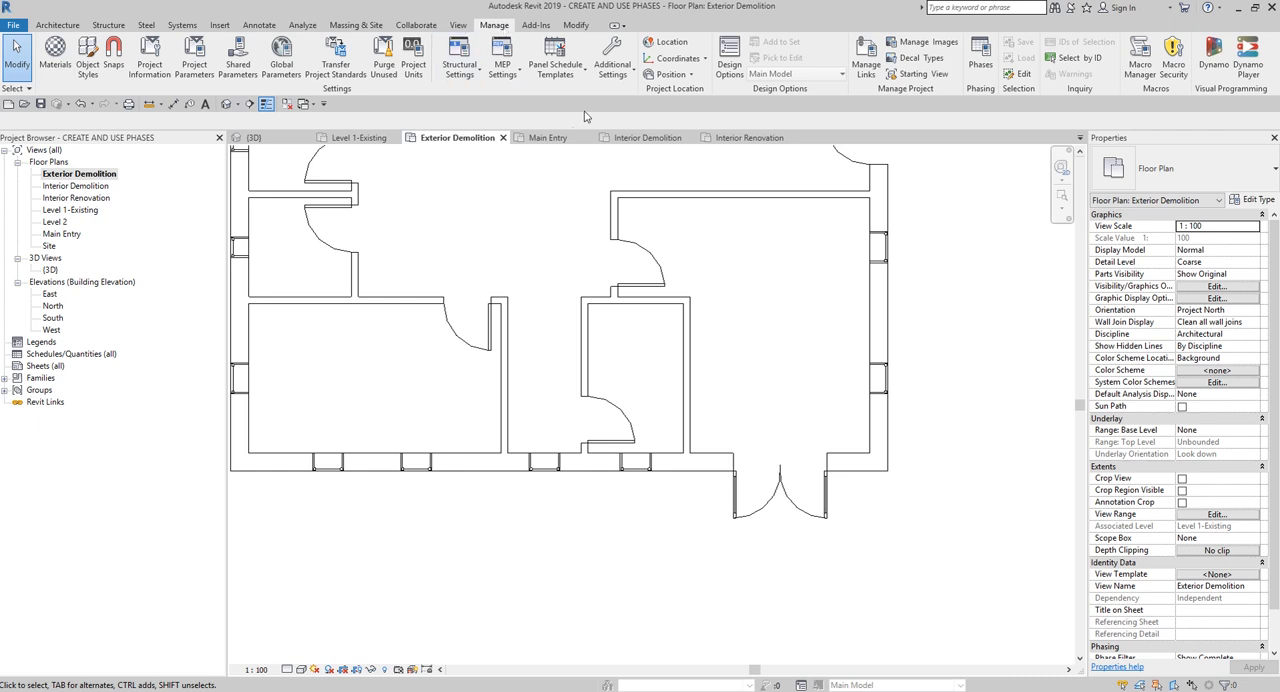
pyautogui.click(575, 25)
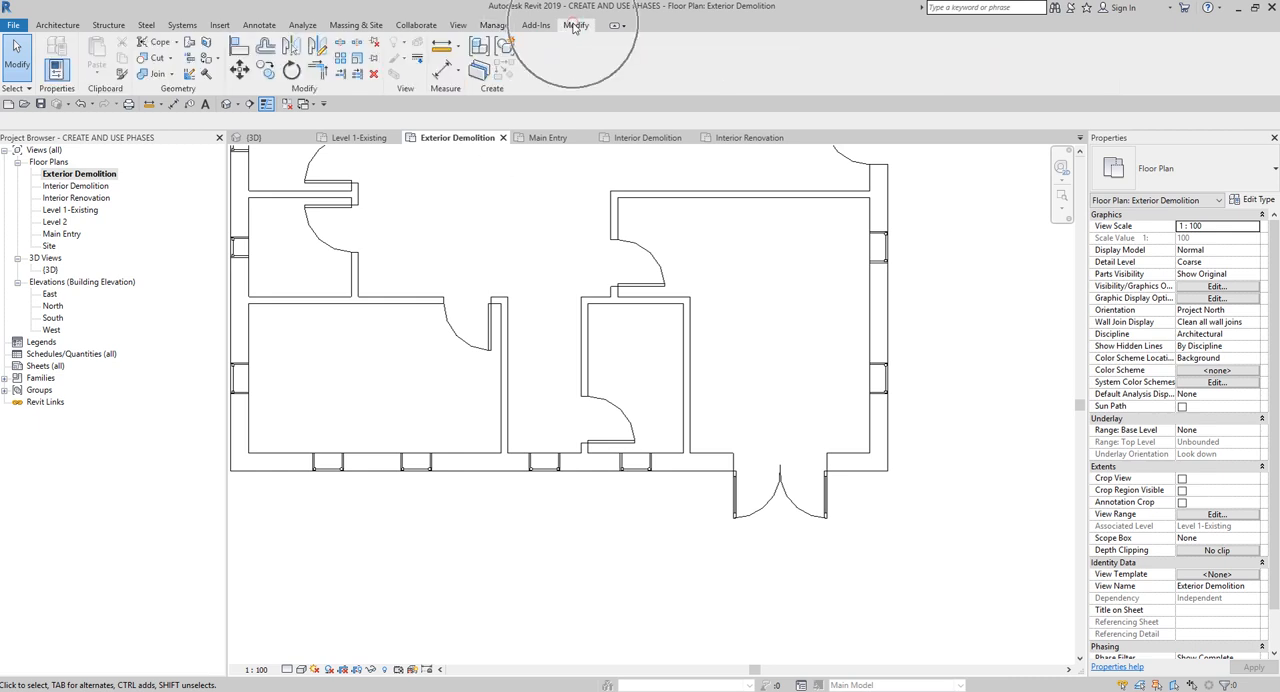
pyautogui.click(204, 75)
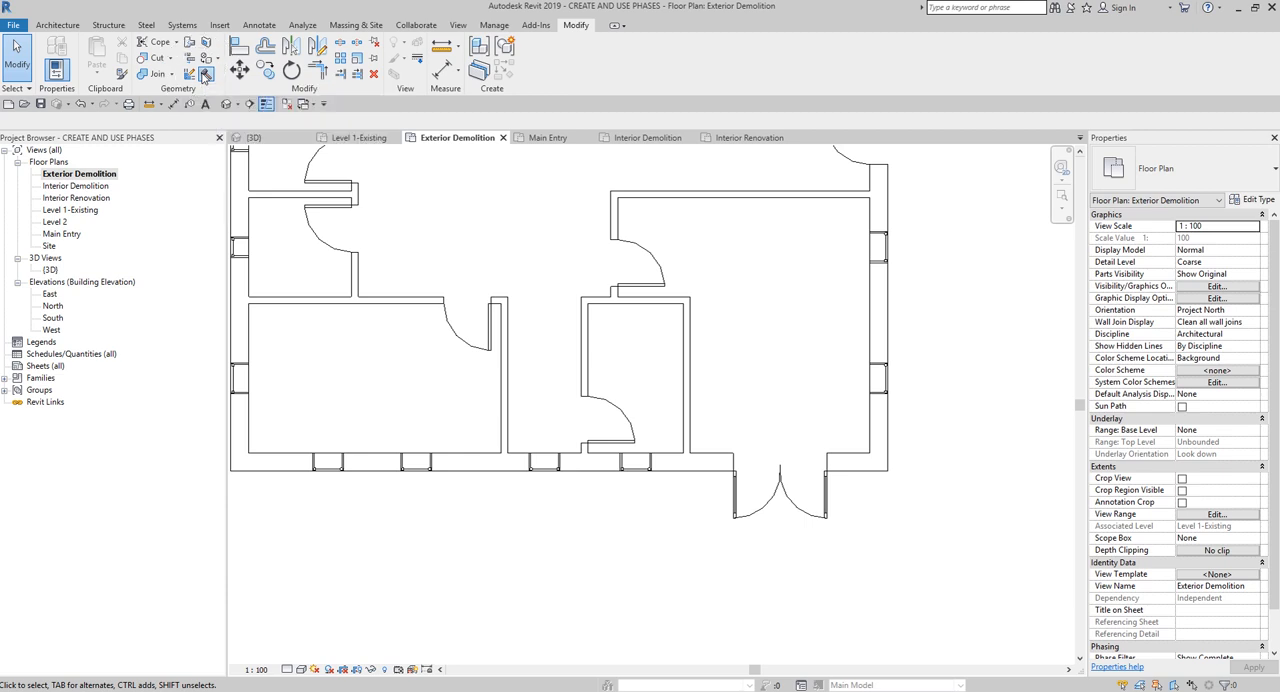
pyautogui.click(770, 503)
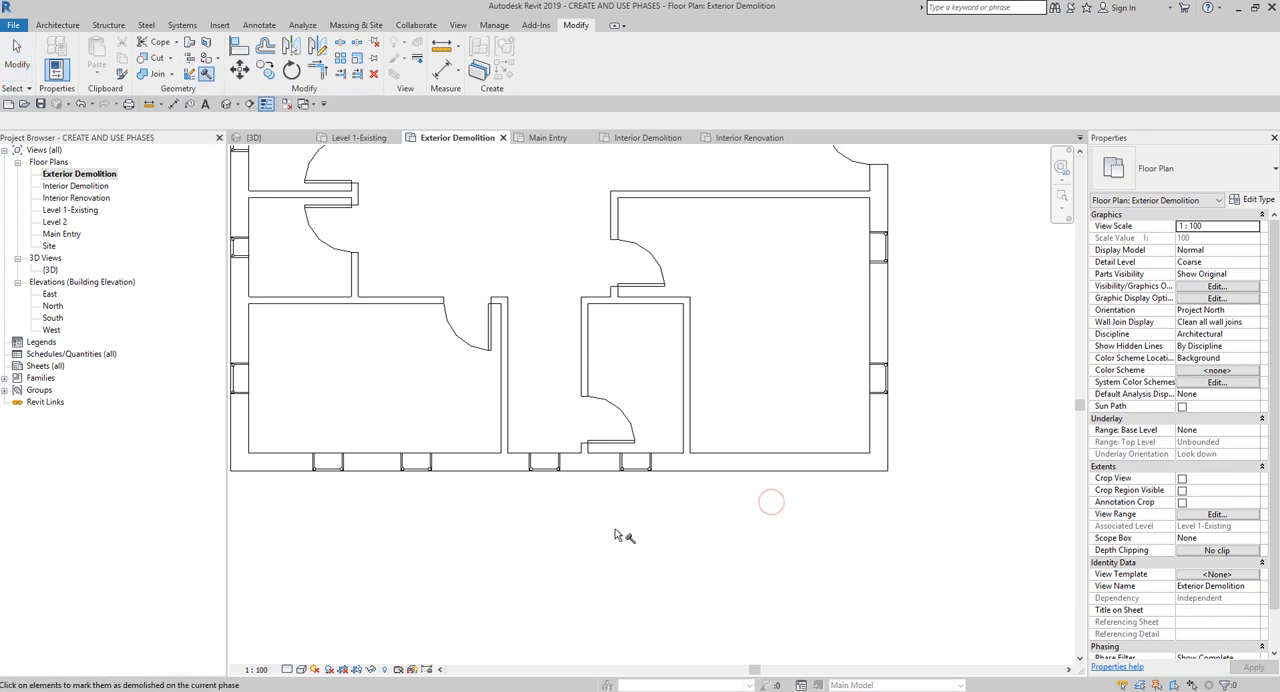
pyautogui.scroll(2, 615, 518)
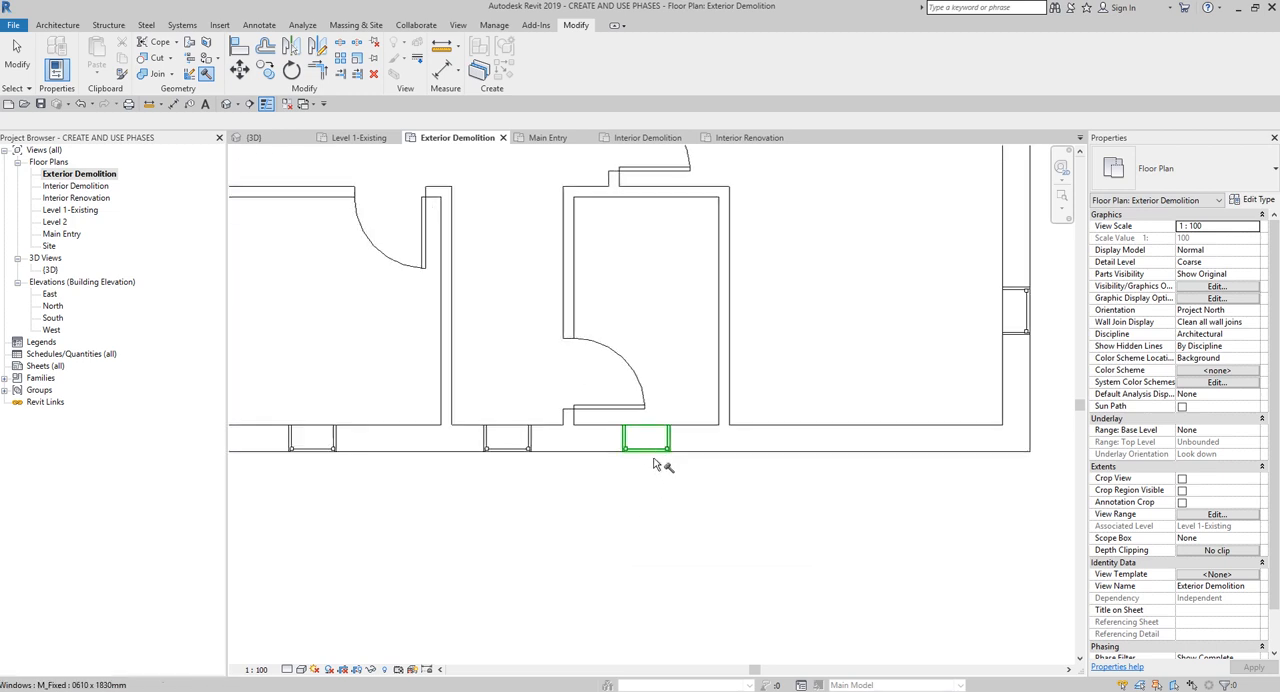
pyautogui.click(626, 444)
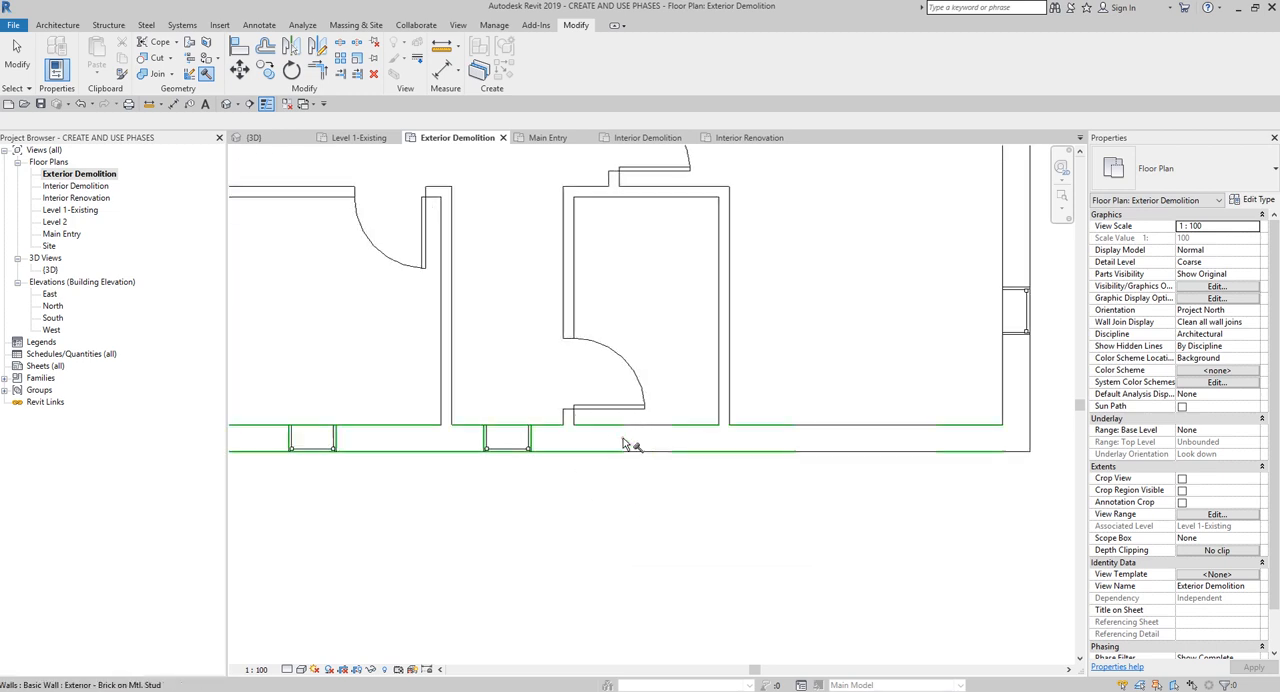
pyautogui.click(530, 443)
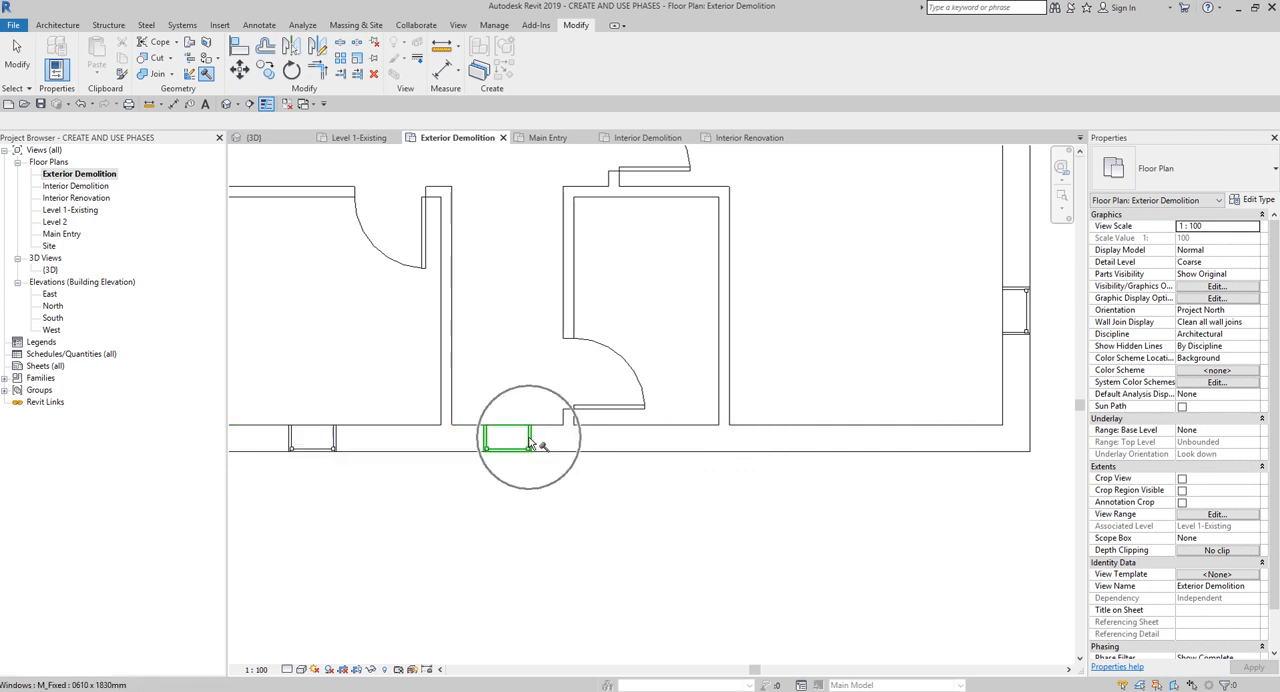
pyautogui.scroll(-3, 530, 443)
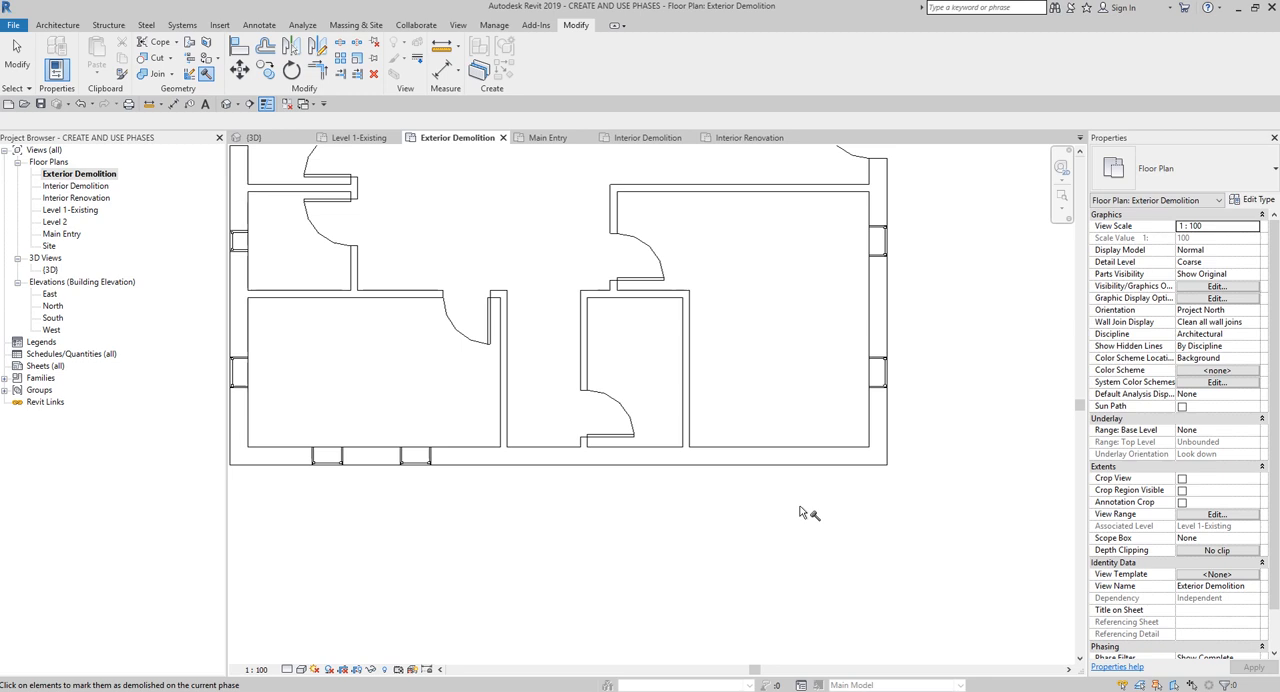
pyautogui.press('Escape')
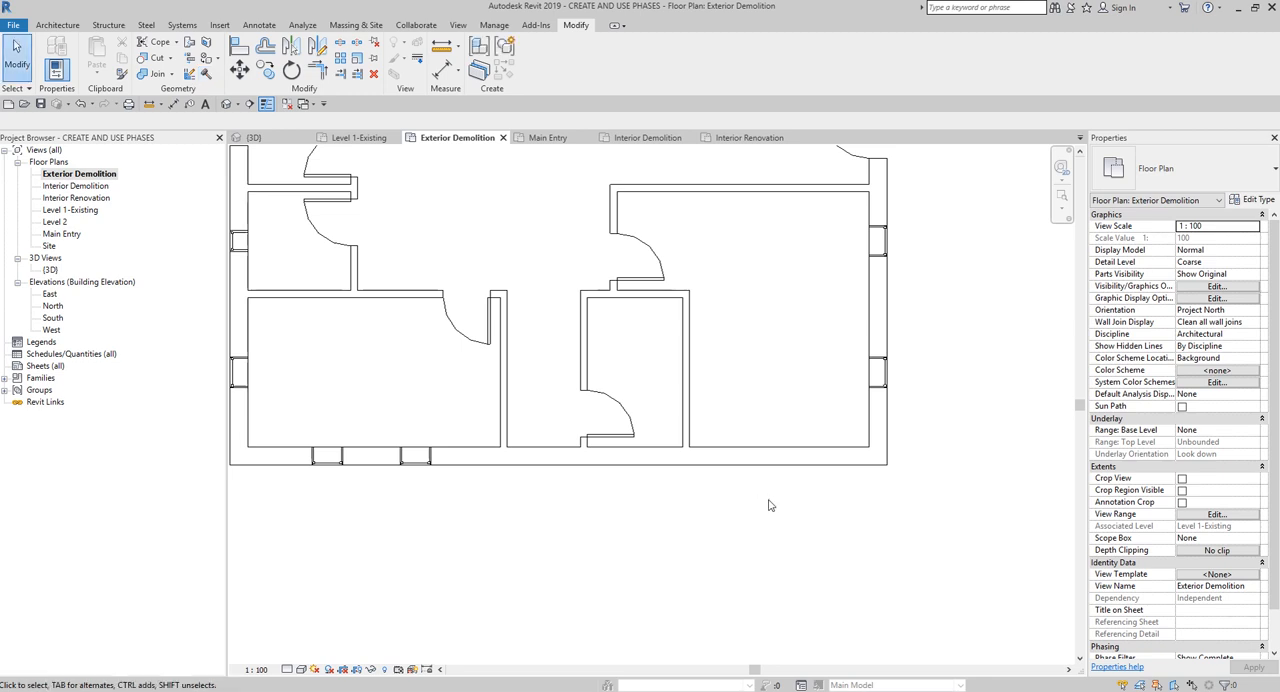
# - Check the view's current phase filter and review how each project phase filter displays existing and demolished elements
pyautogui.scroll(-2, 769, 505)
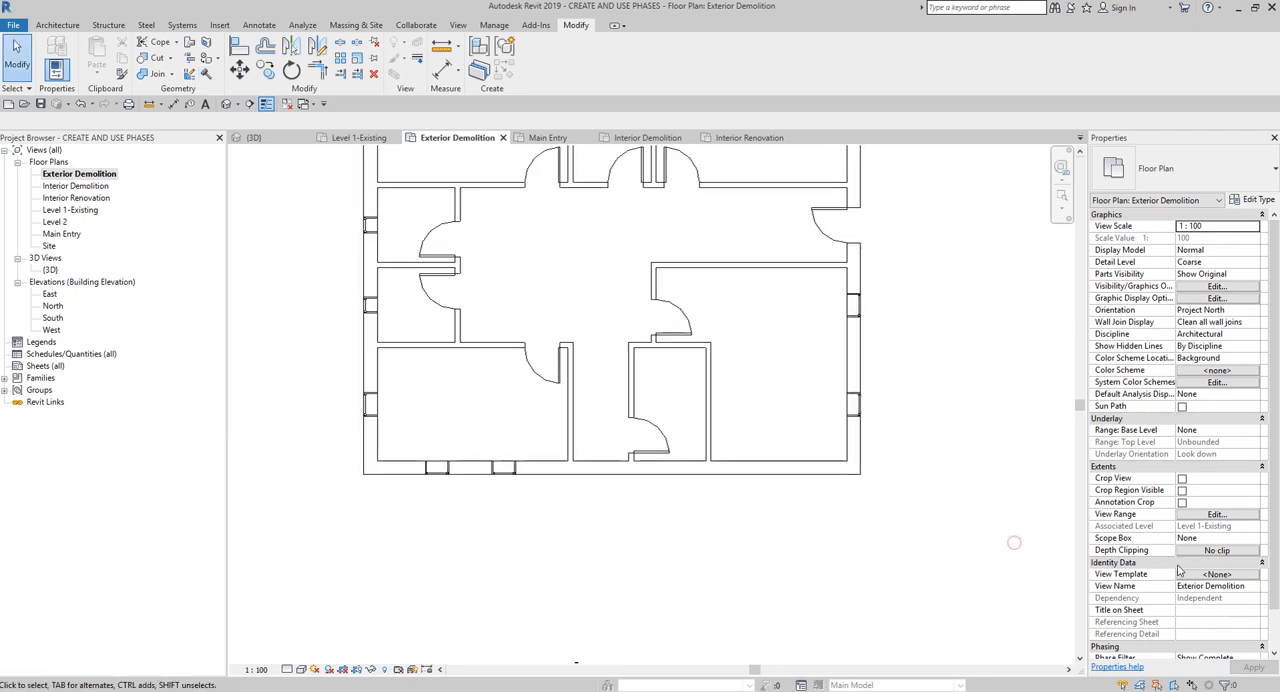
pyautogui.scroll(-1, 1014, 543)
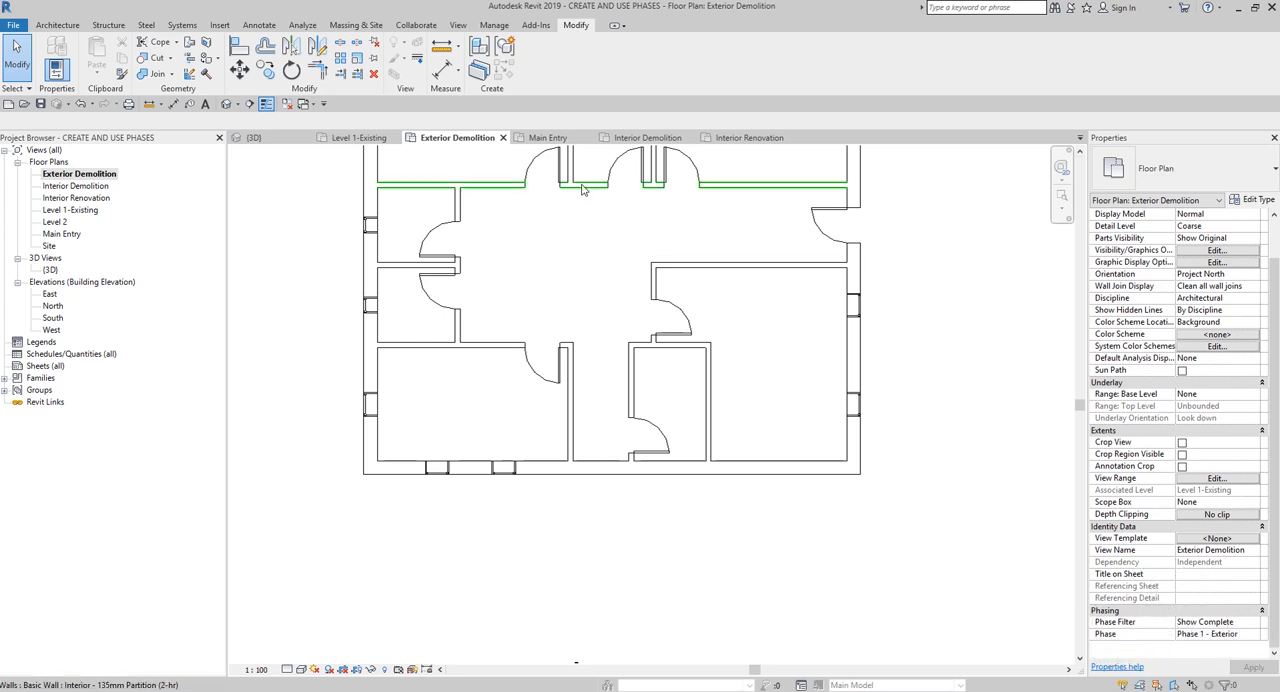
pyautogui.click(493, 25)
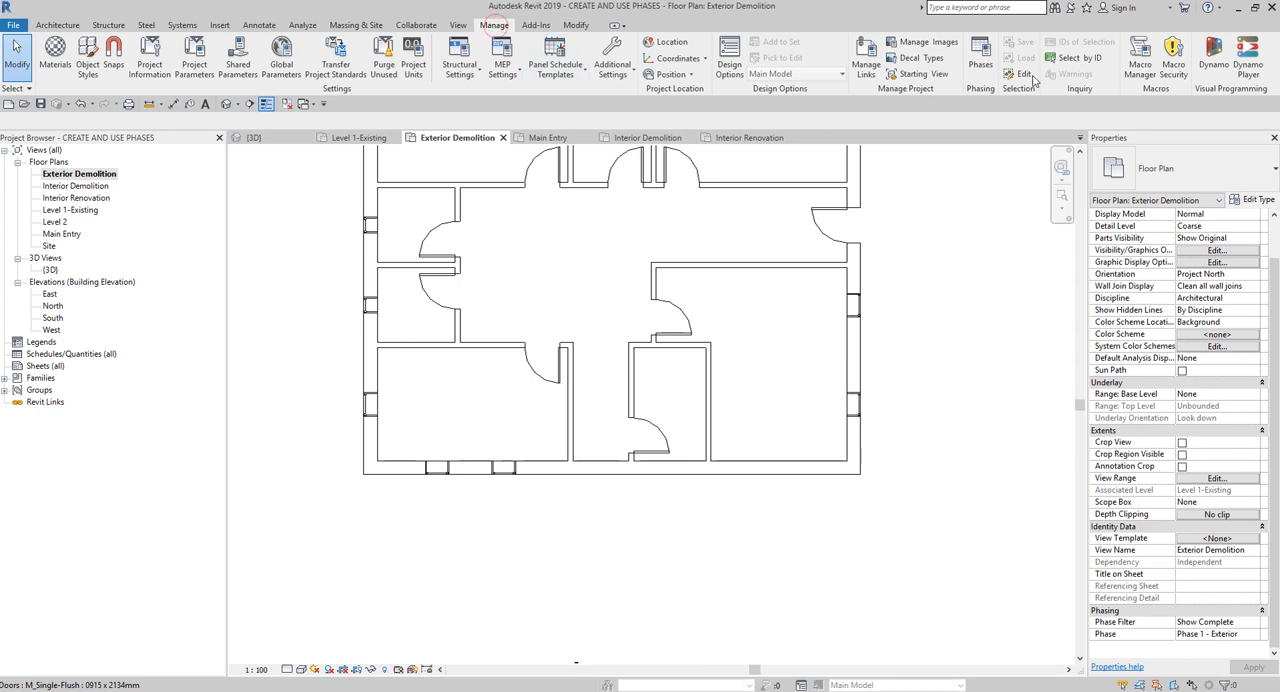
pyautogui.click(979, 57)
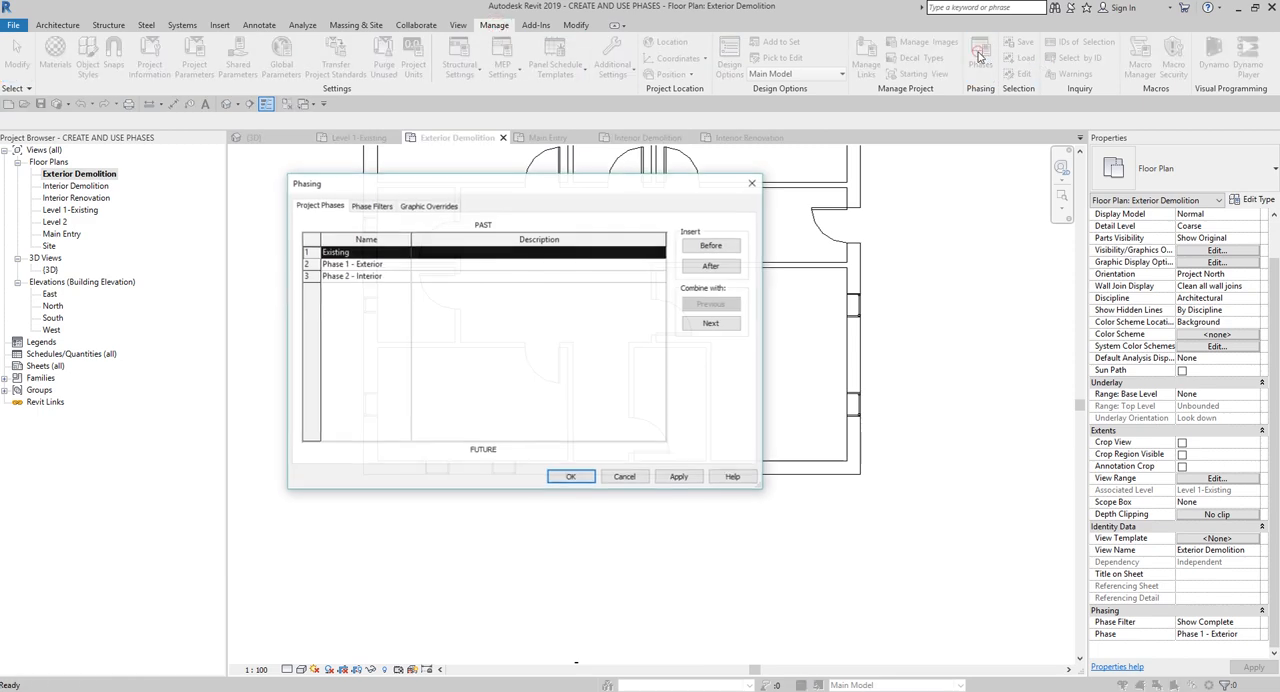
pyautogui.click(373, 206)
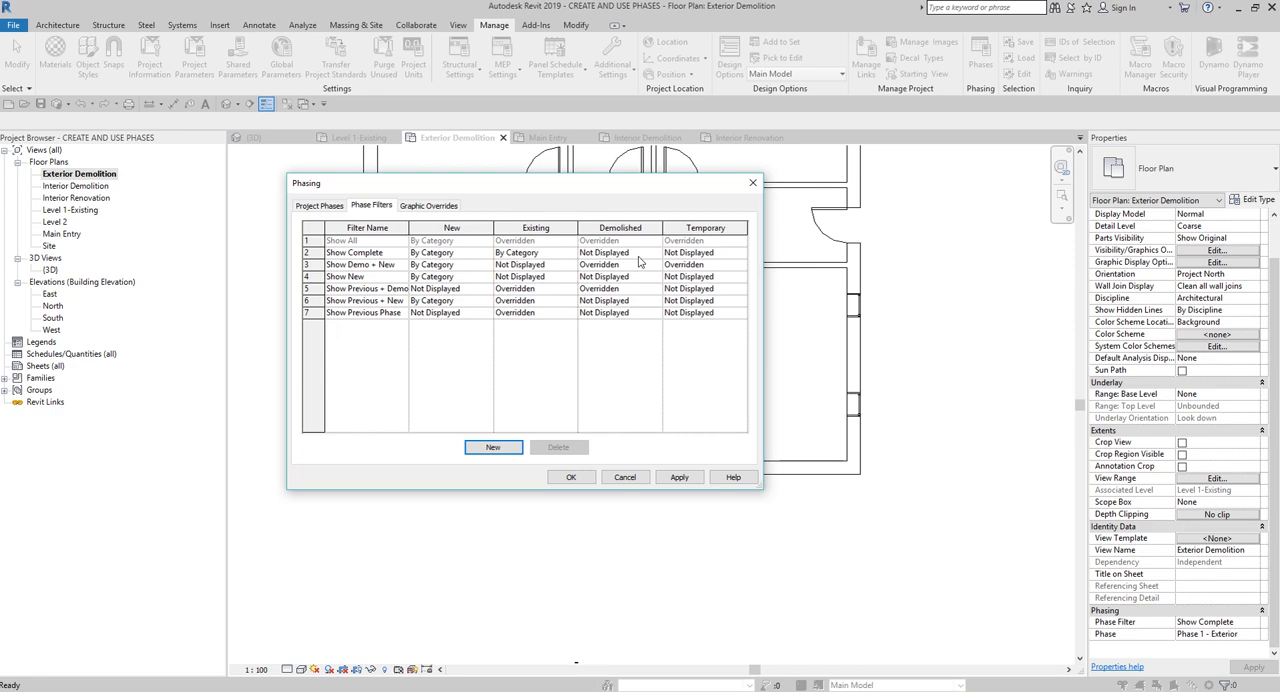
pyautogui.click(750, 189)
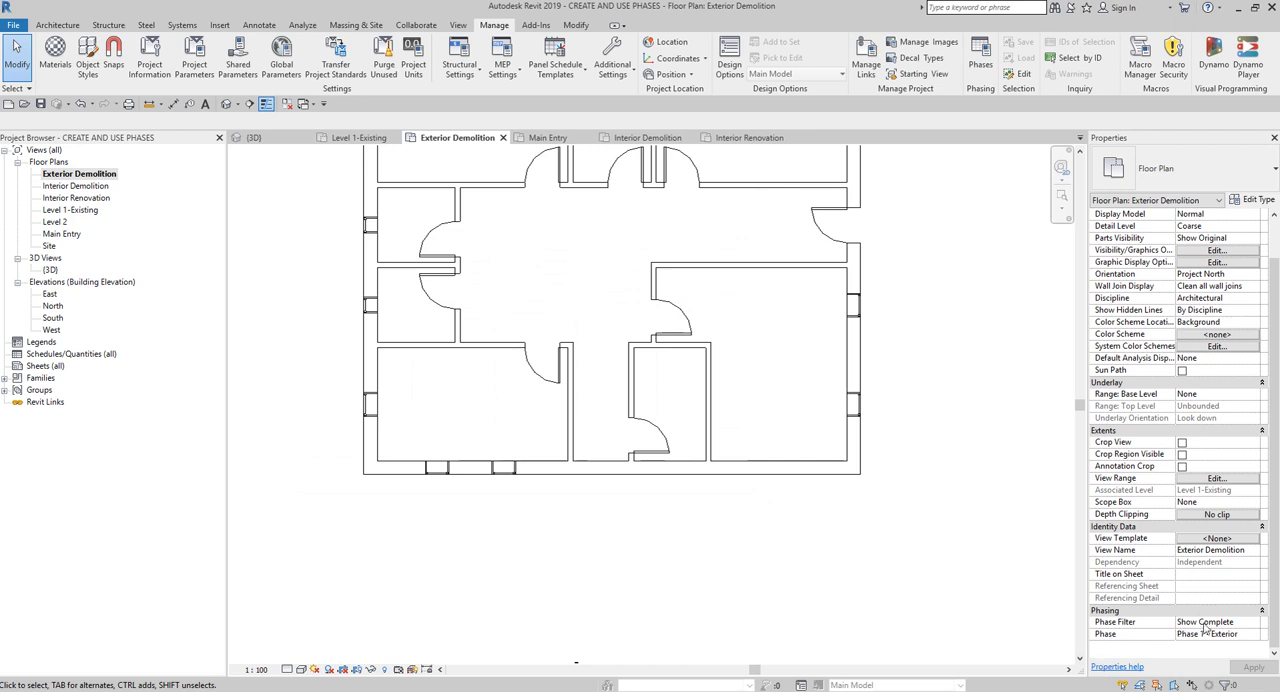
# - Set the phase filter of the Exterior Demolition plan to Show Previous + Demo and apply it
pyautogui.click(1254, 622)
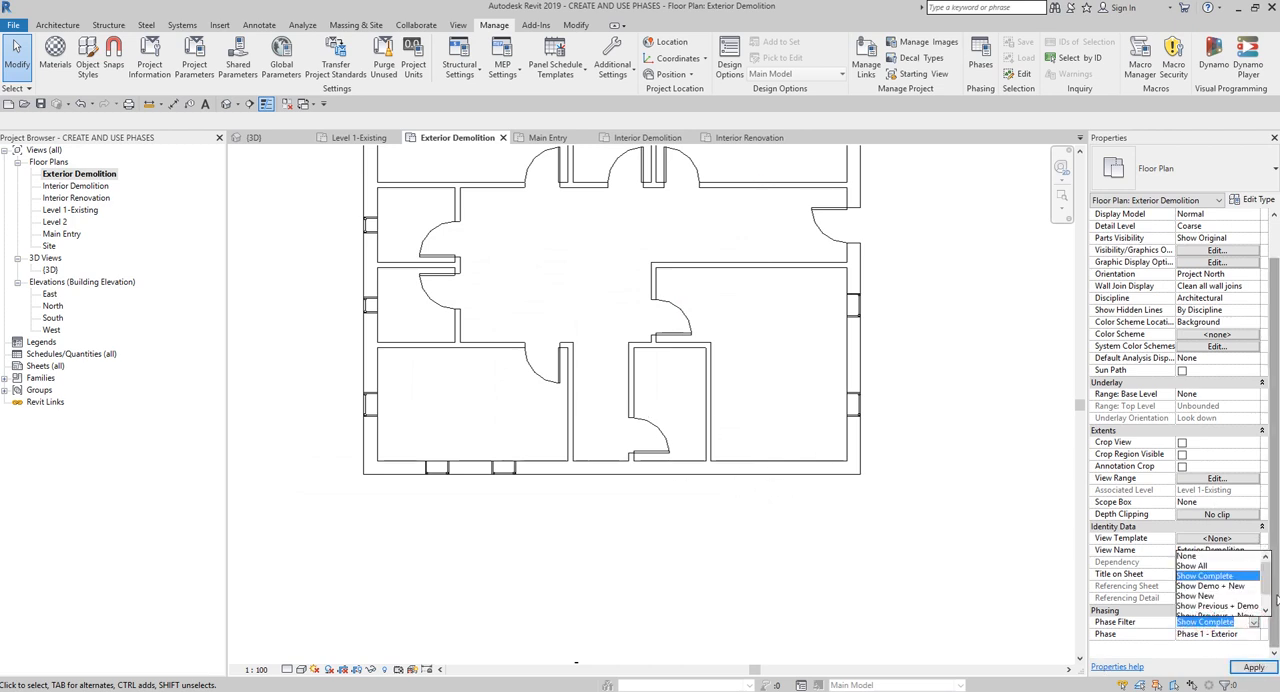
pyautogui.moveTo(1268, 574); pyautogui.dragTo(1270, 590)
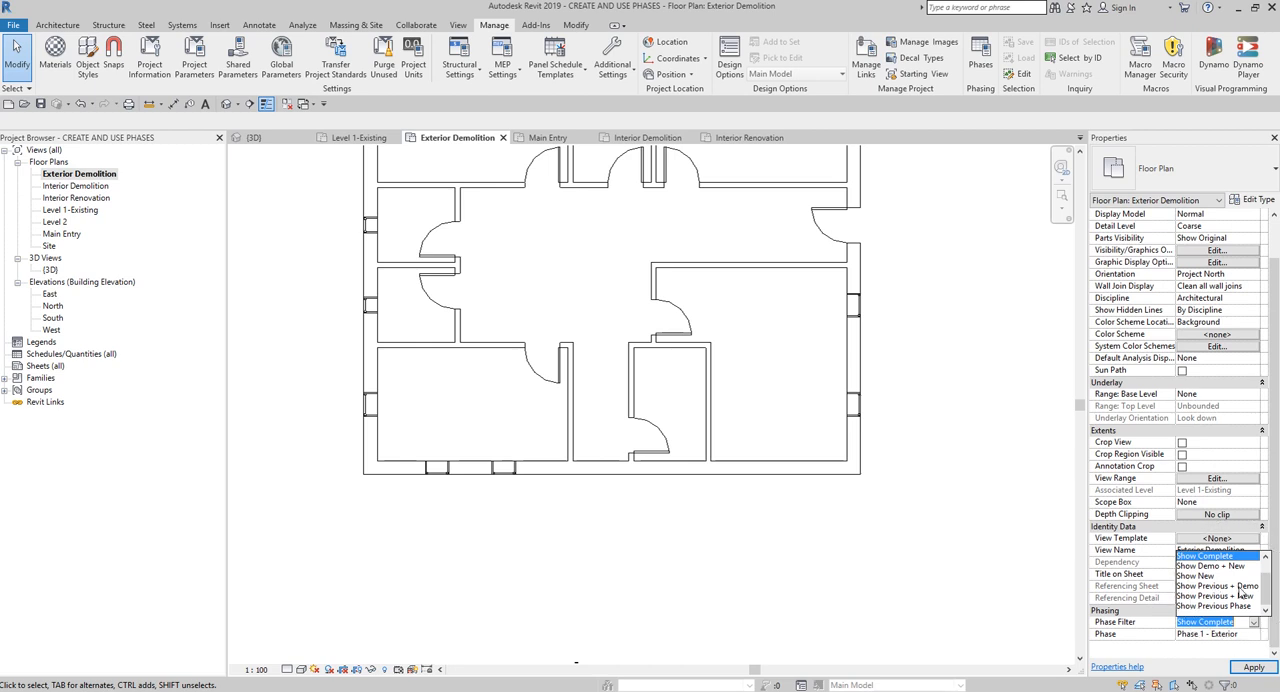
pyautogui.click(1232, 587)
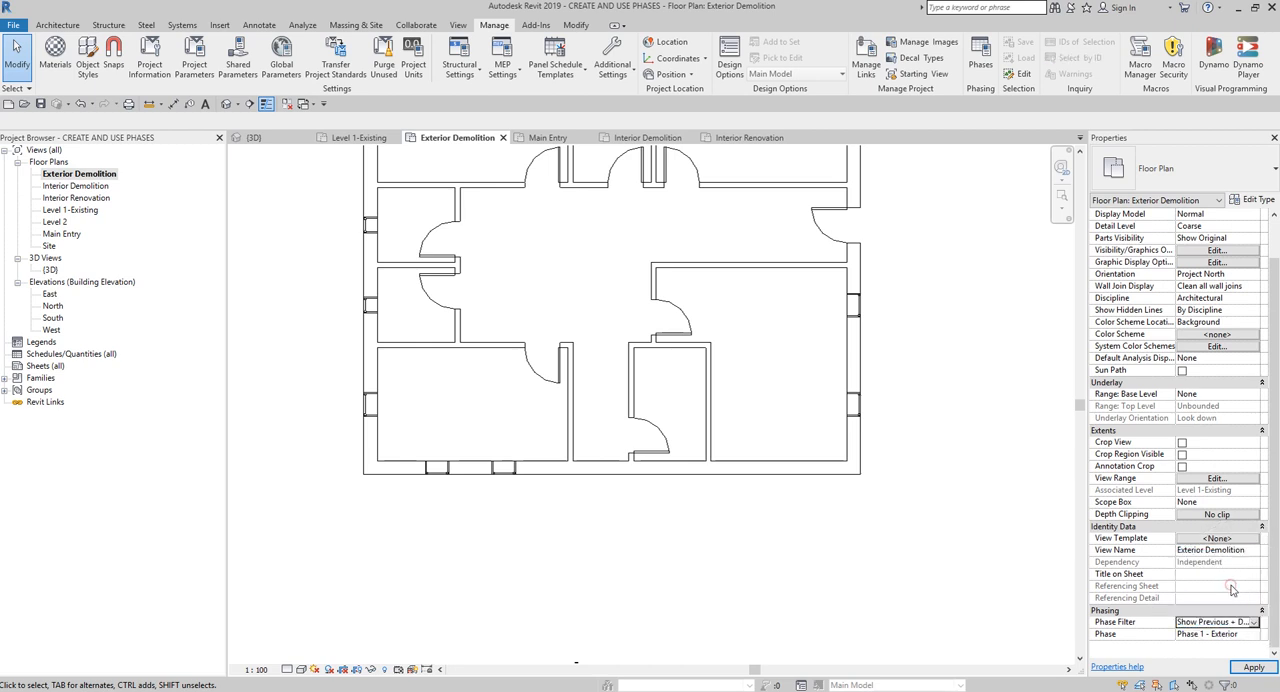
pyautogui.click(1252, 668)
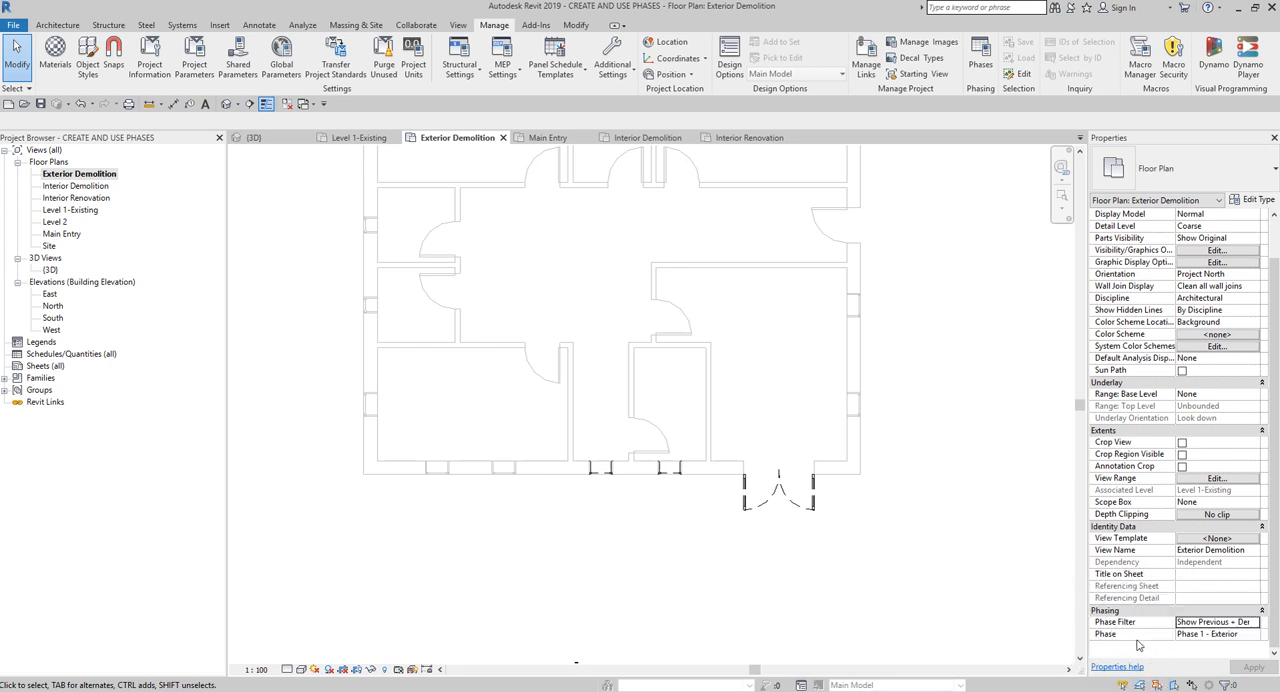
# - Confirm Phase 1 - Exterior as the phase of the Exterior Demolition plan and look over the demolished elements in the whole plan
pyautogui.click(1220, 636)
pyautogui.click(1254, 634)
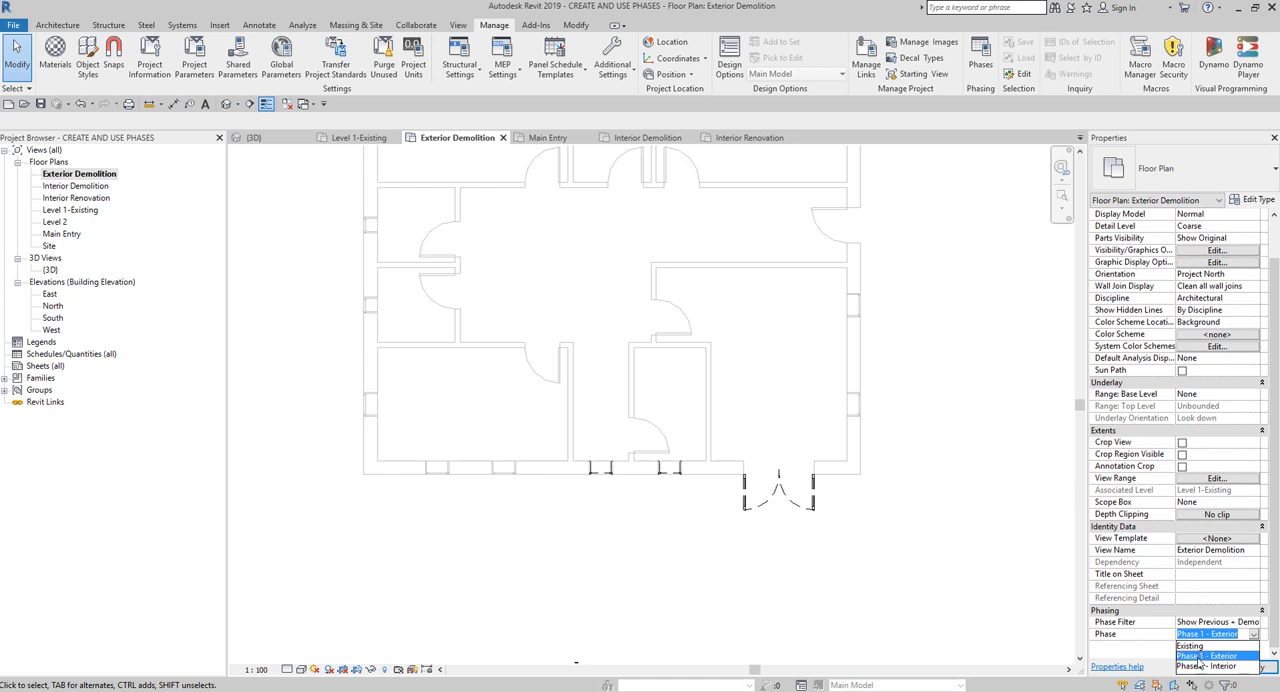
pyautogui.click(1219, 657)
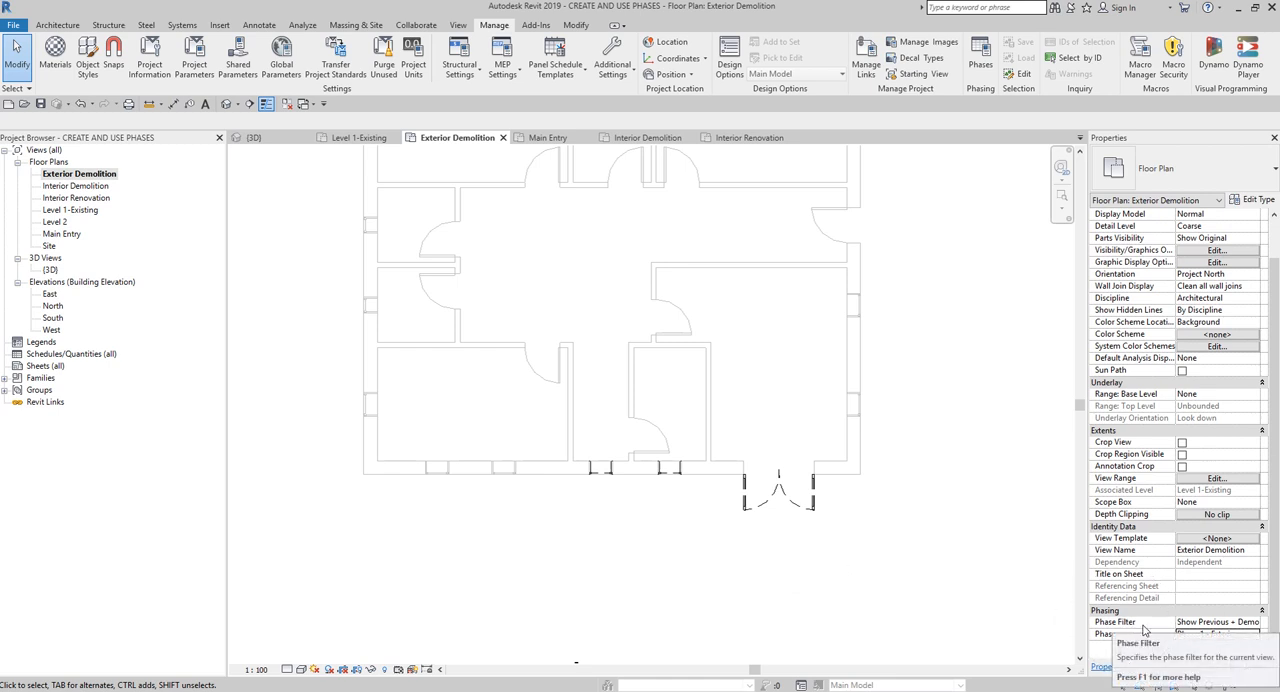
pyautogui.click(1188, 621)
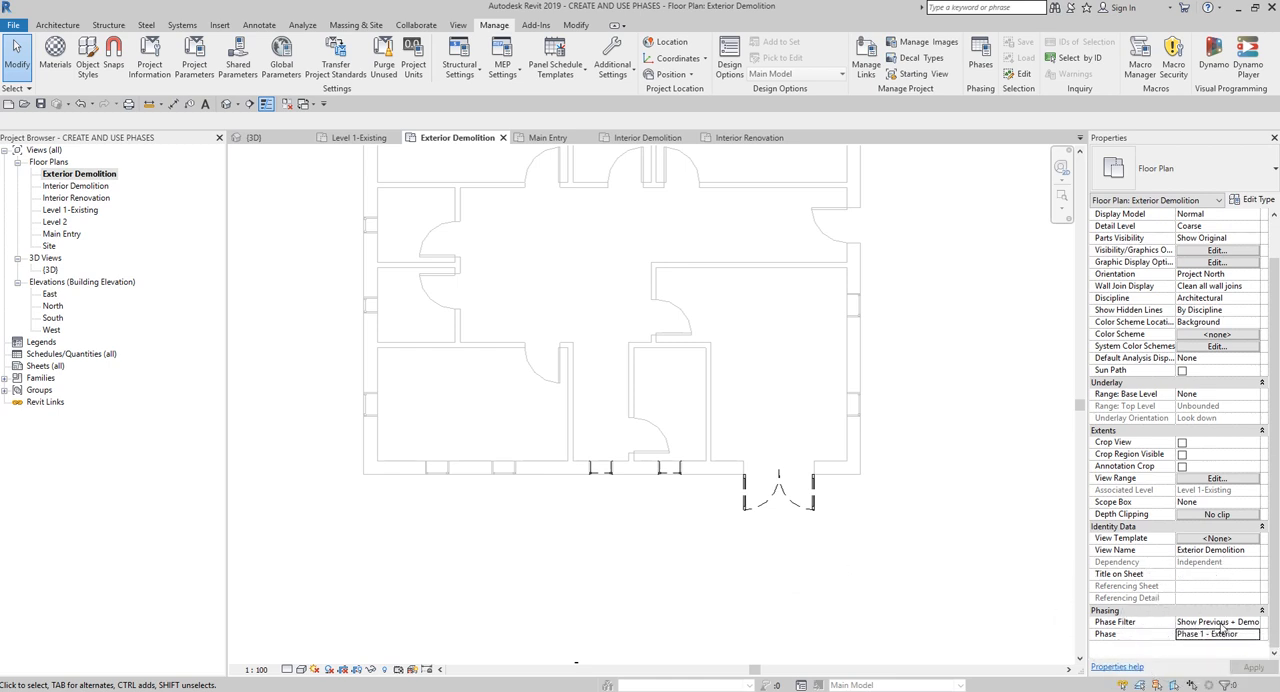
pyautogui.press('ctrl')
pyautogui.scroll(-2, 884, 465)
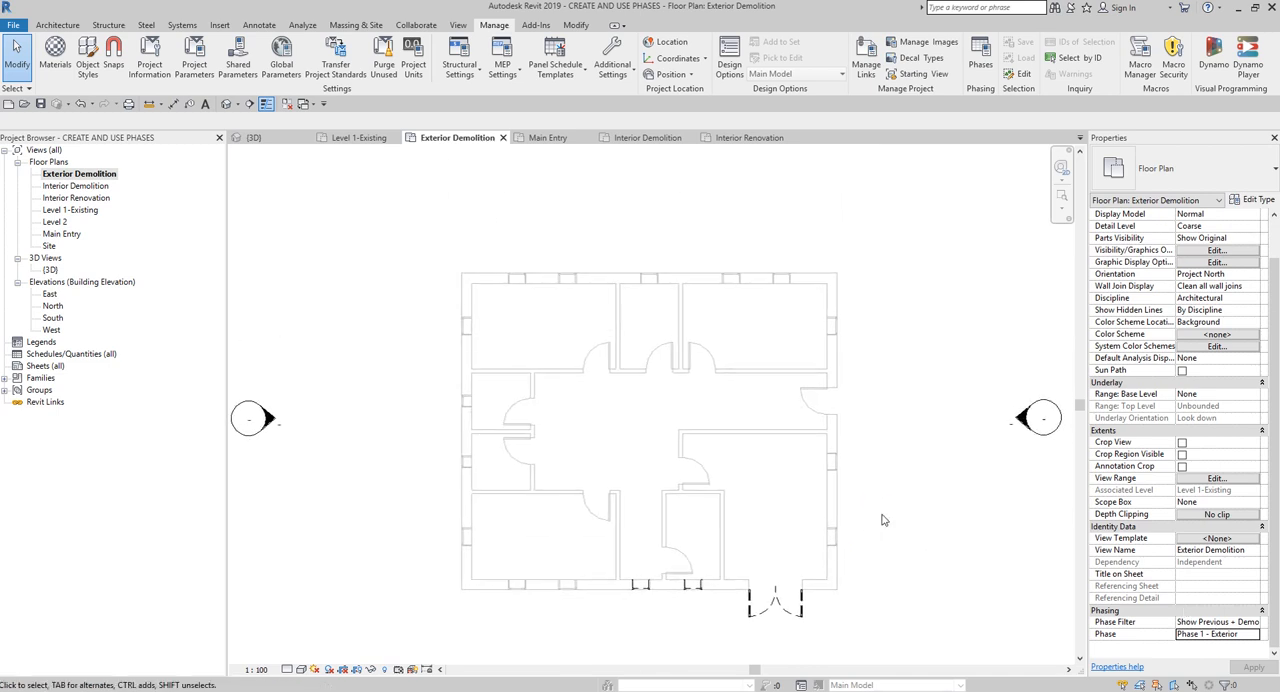
pyautogui.press('ctrl')
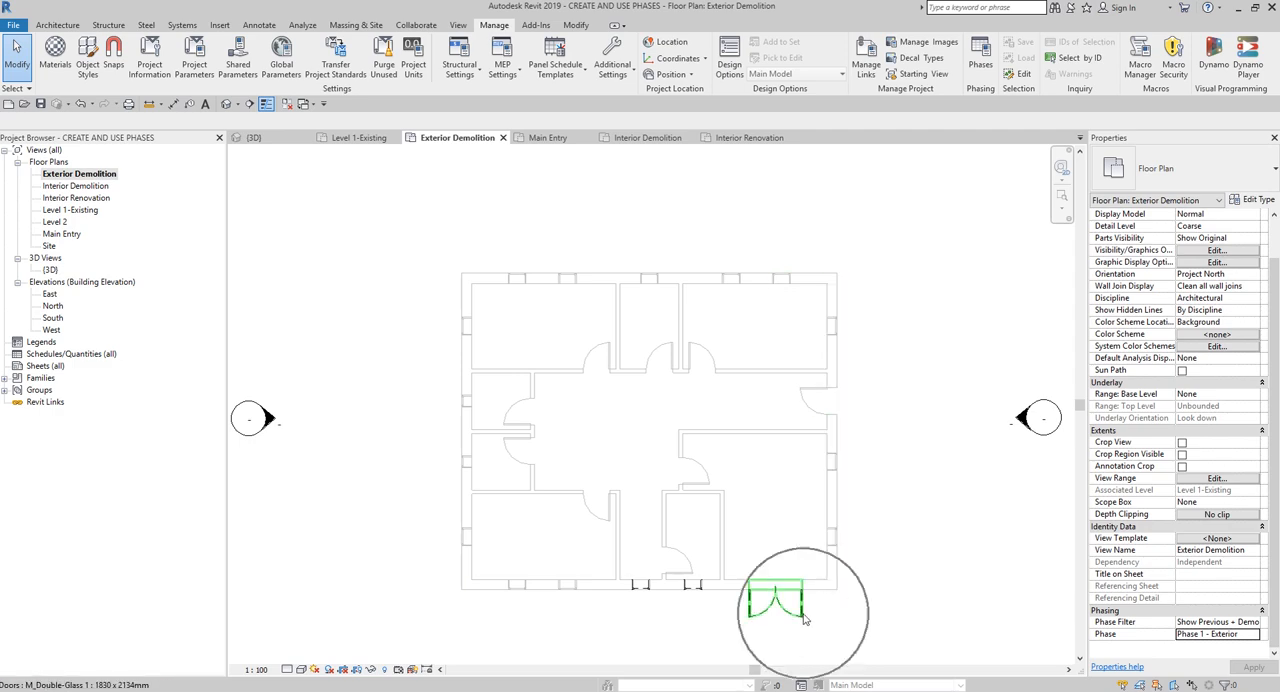
# - Review the Show Previous + Demo filter in the project's phasing settings and compare it with the graphic overrides of each phase status
pyautogui.click(980, 58)
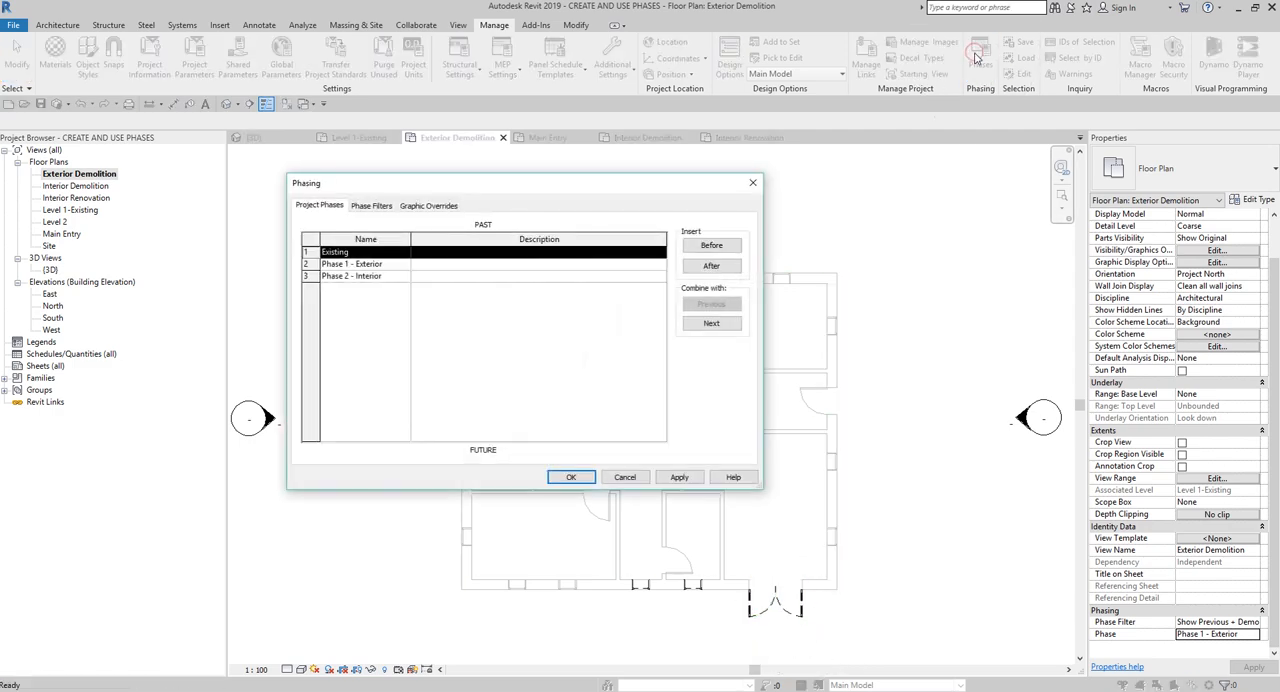
pyautogui.click(372, 206)
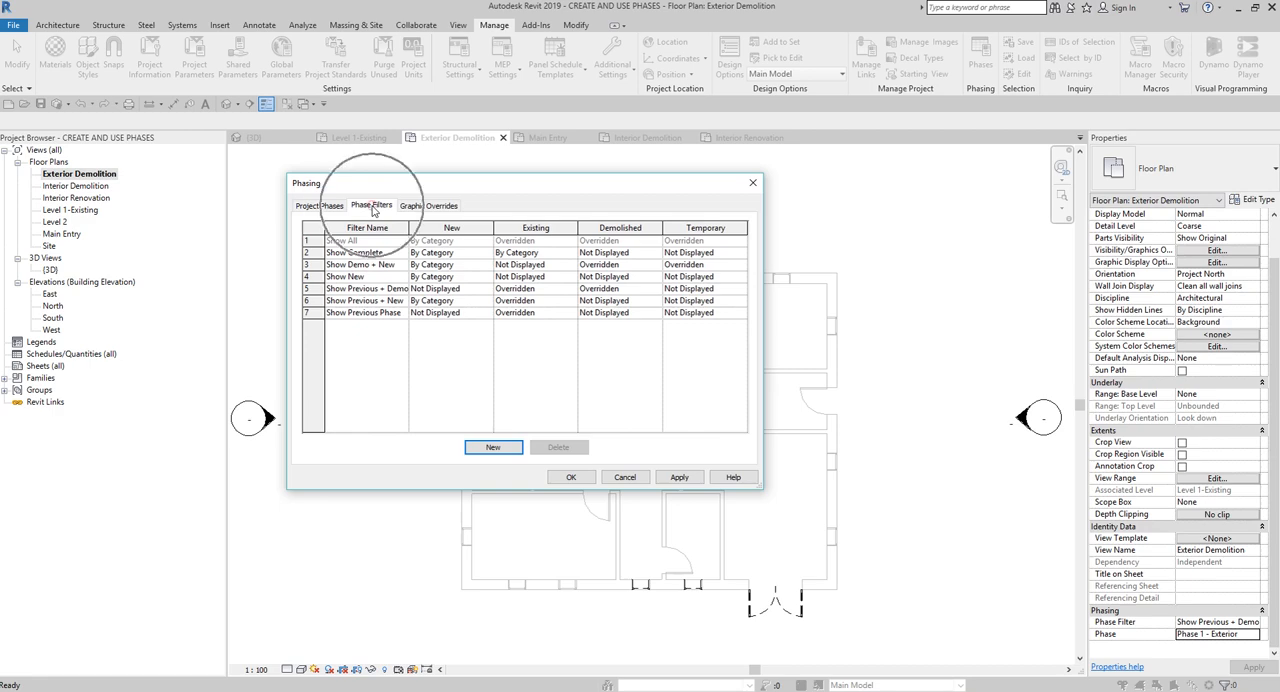
pyautogui.click(382, 290)
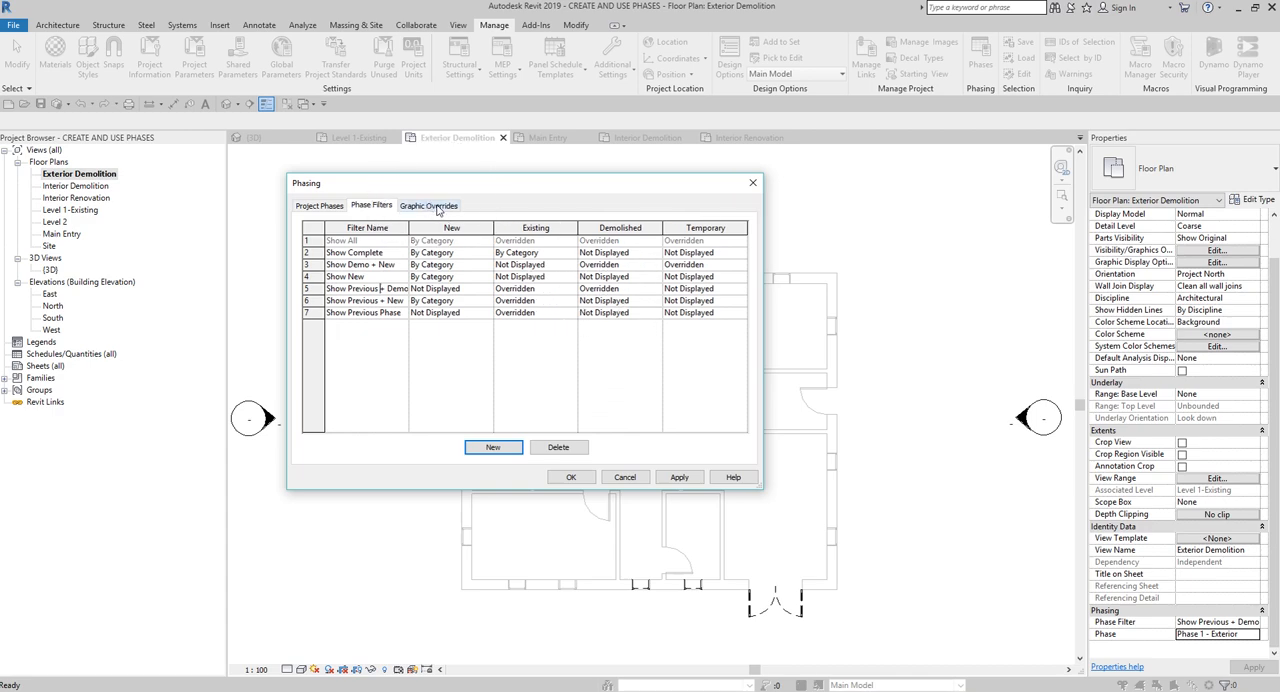
pyautogui.click(437, 207)
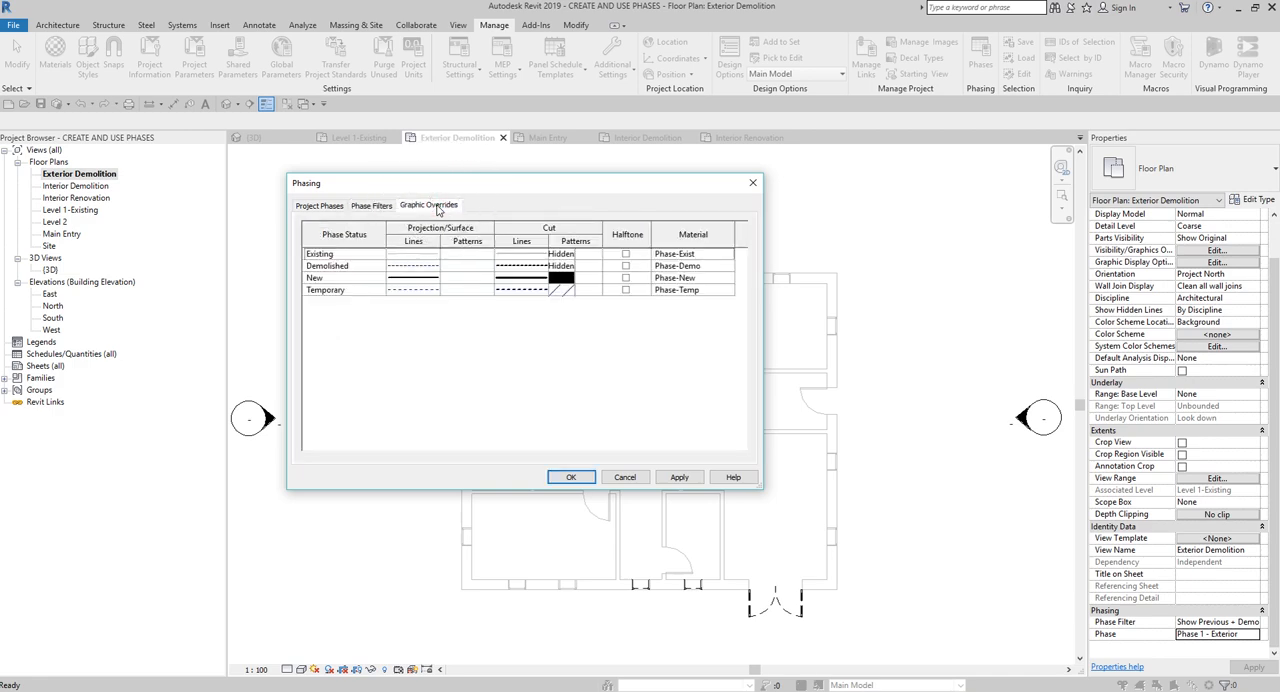
pyautogui.click(372, 205)
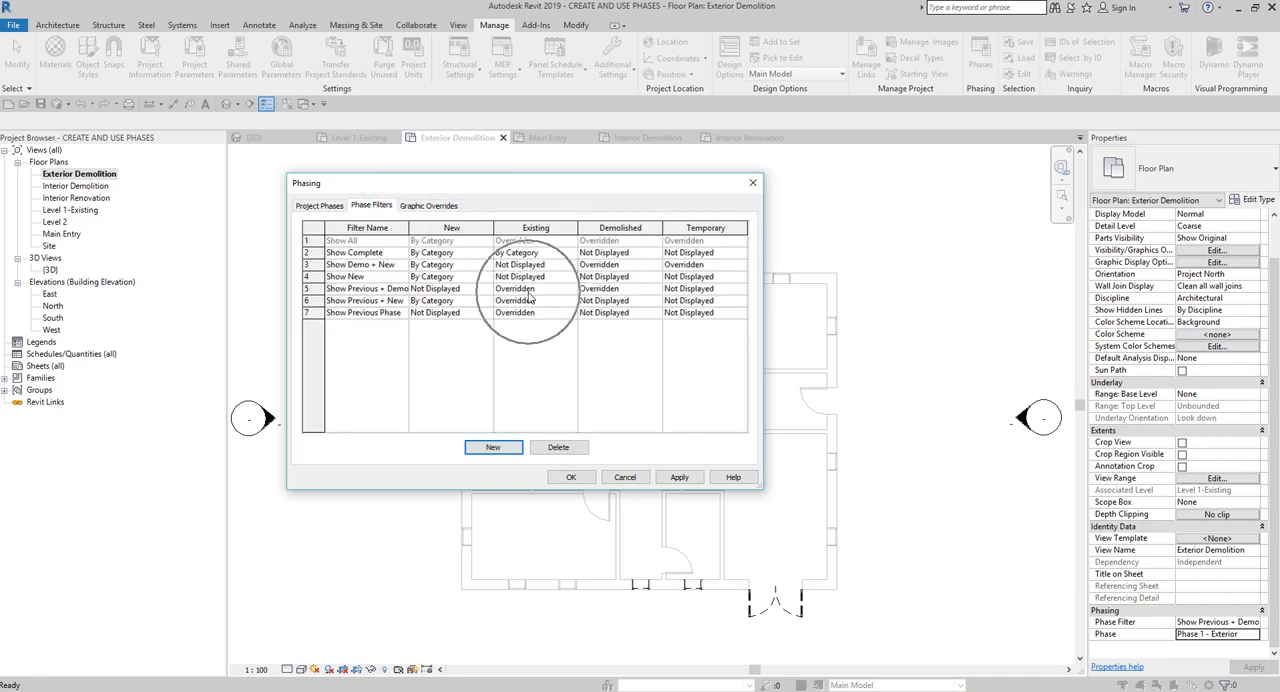
pyautogui.click(430, 205)
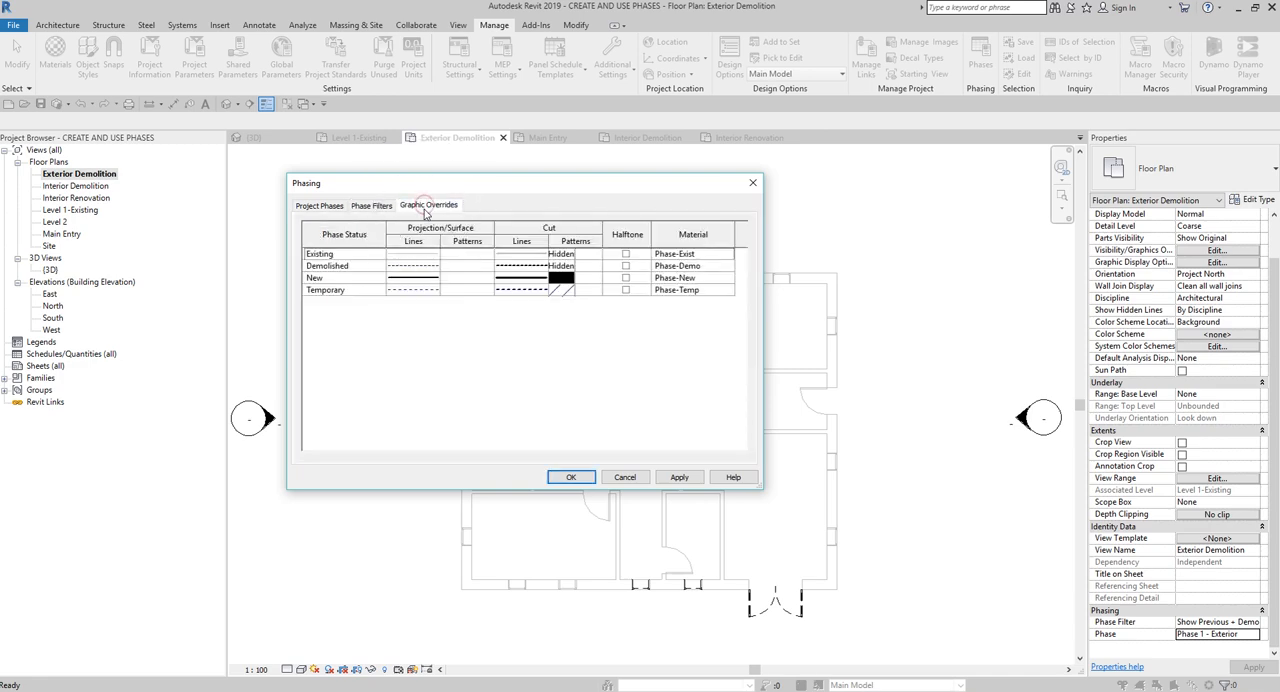
# - Set the projection line color of the Demolished phase status to Red in the phasing graphic overrides
pyautogui.click(420, 268)
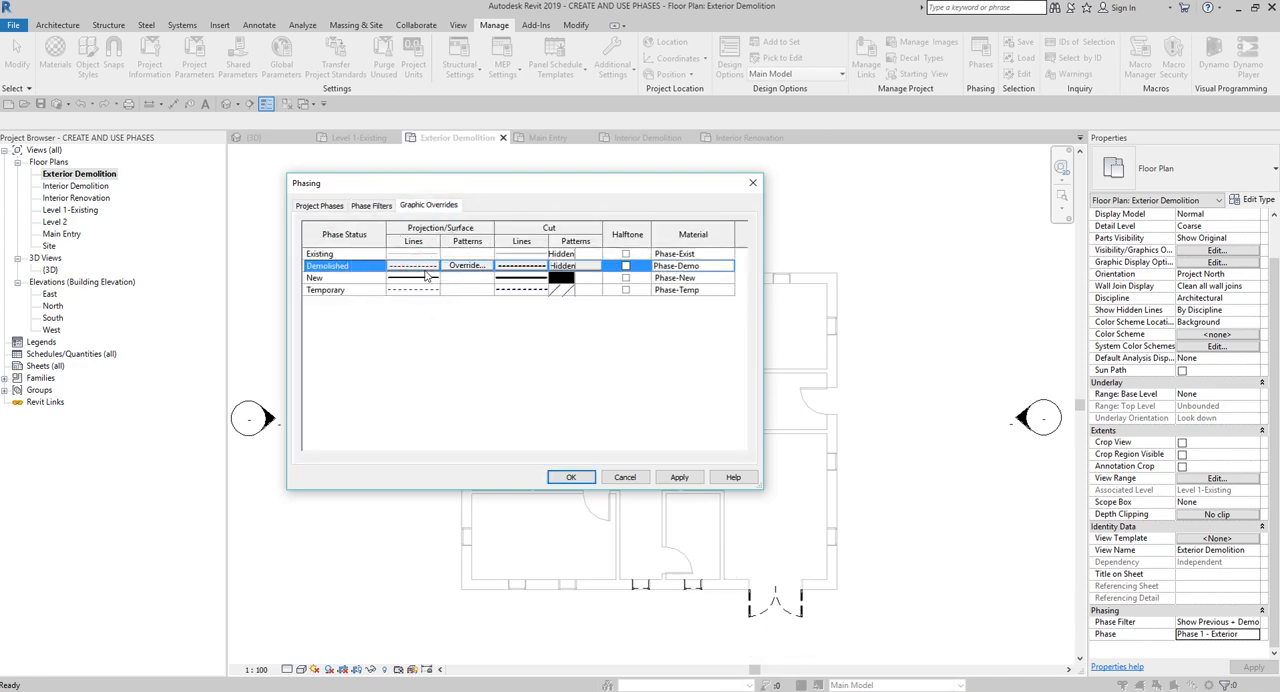
pyautogui.click(425, 268)
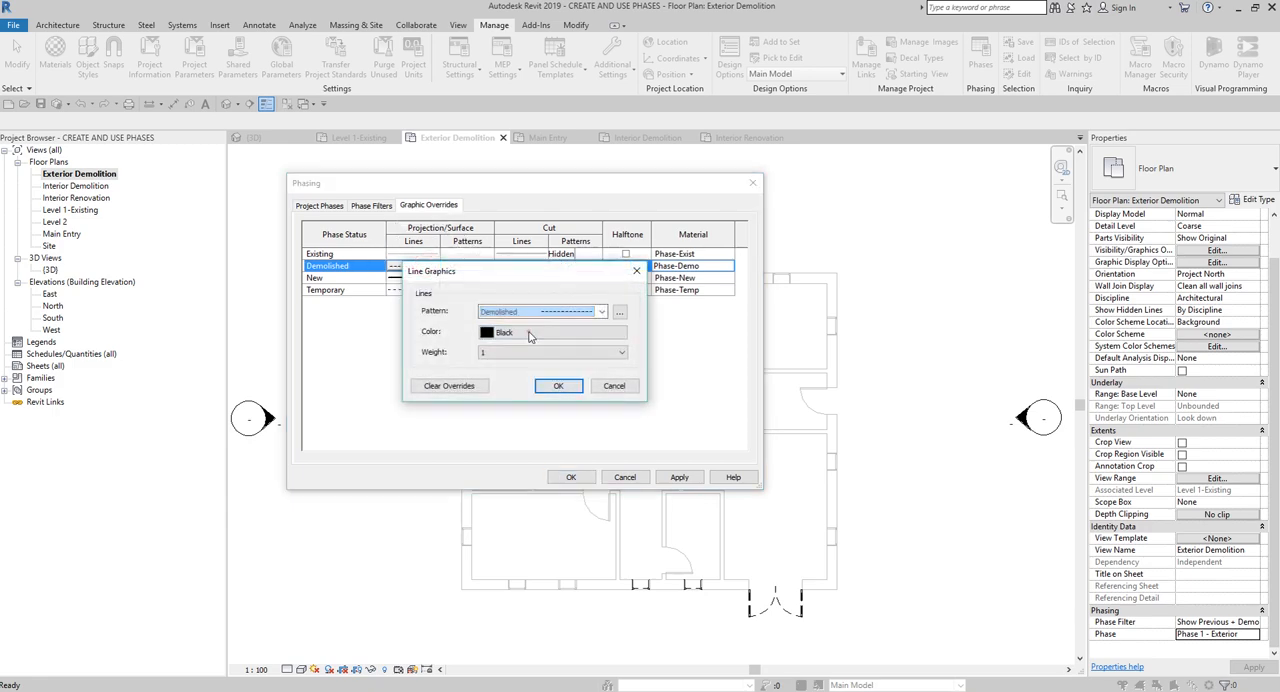
pyautogui.click(525, 336)
pyautogui.click(403, 349)
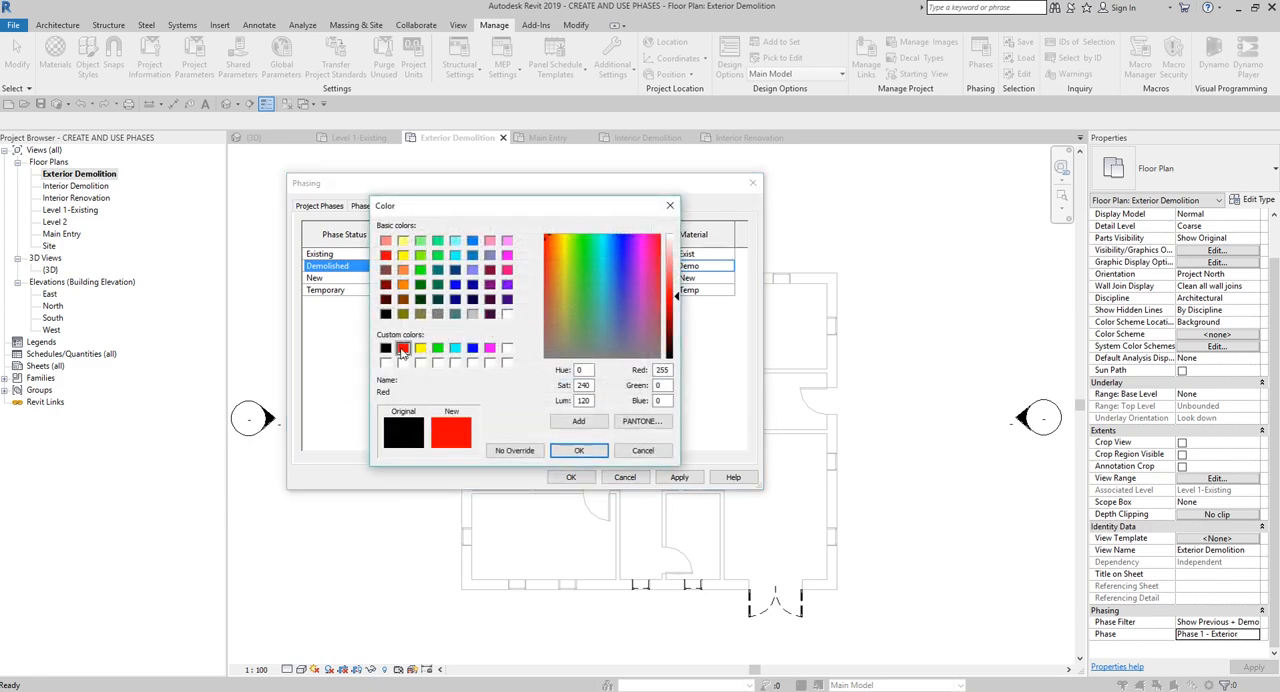
pyautogui.click(572, 450)
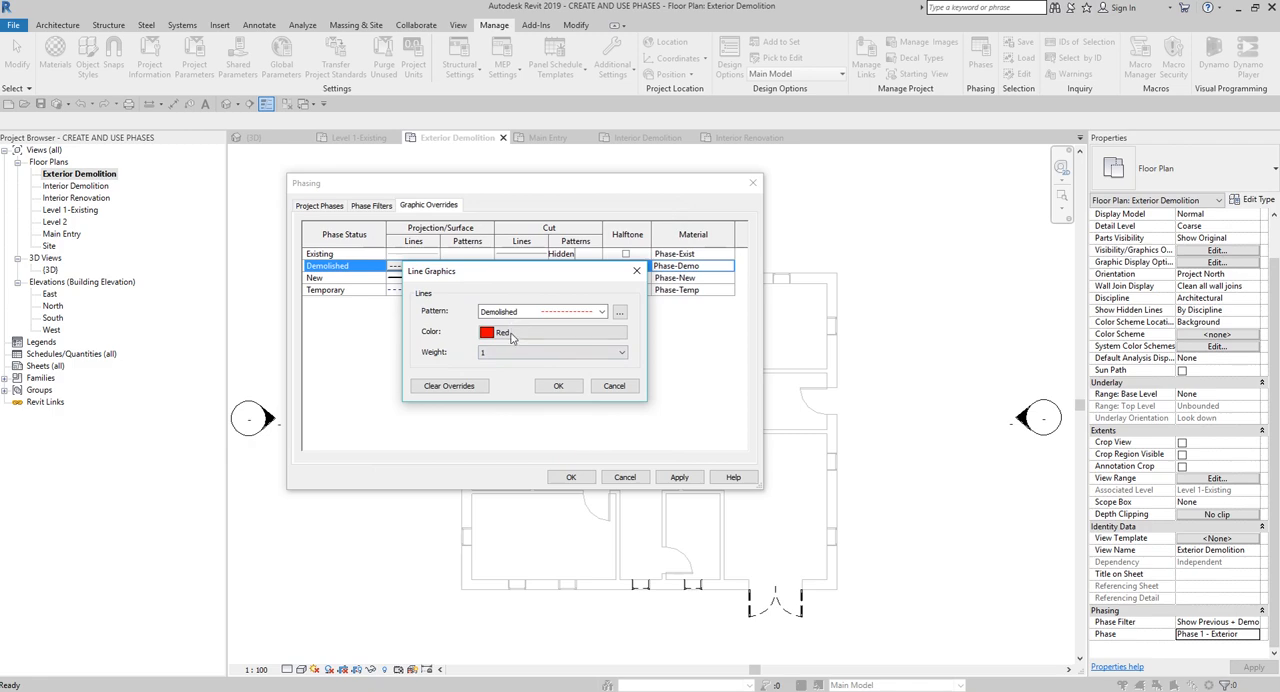
pyautogui.click(558, 386)
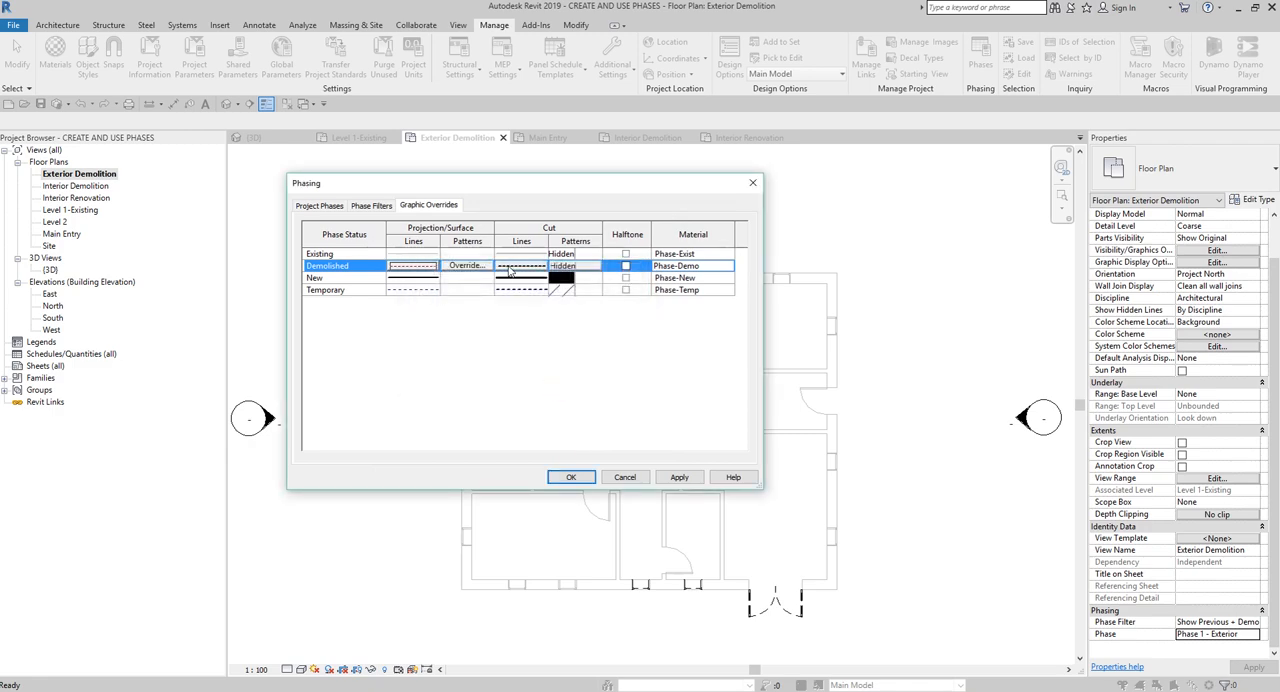
# - Set the cut line color of the Demolished phase status to Red as well
pyautogui.click(518, 266)
pyautogui.click(534, 333)
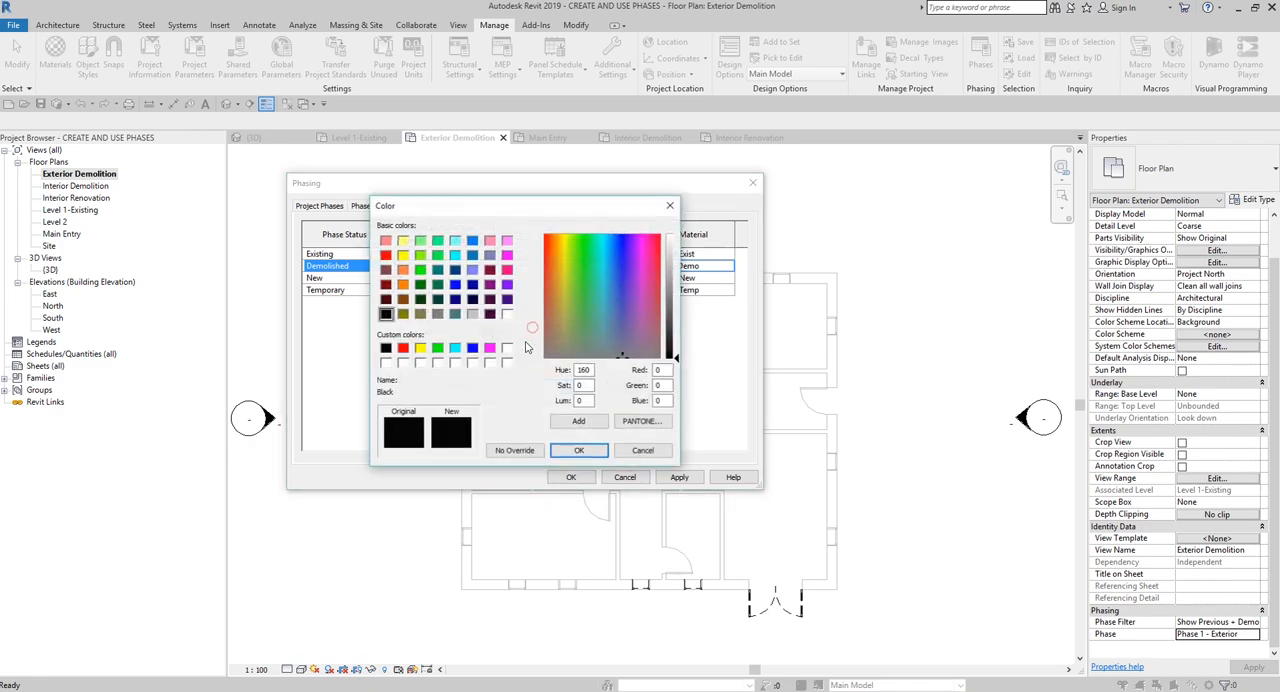
pyautogui.click(403, 349)
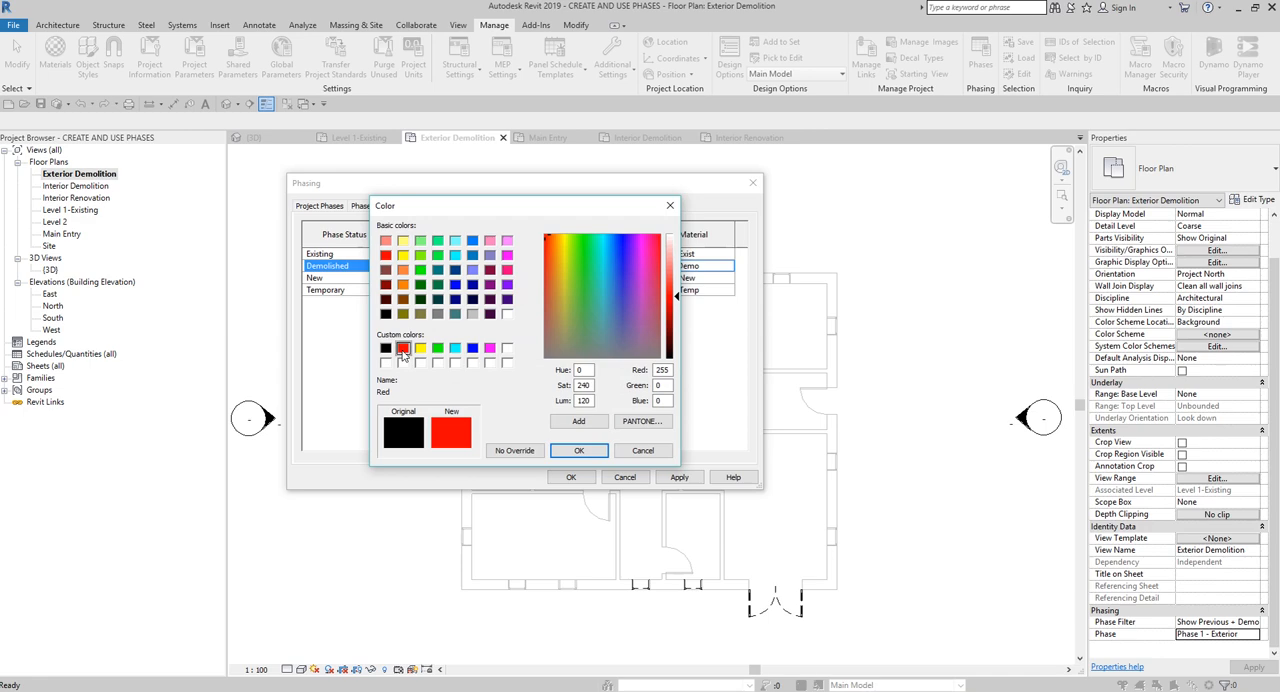
pyautogui.click(578, 450)
pyautogui.click(566, 387)
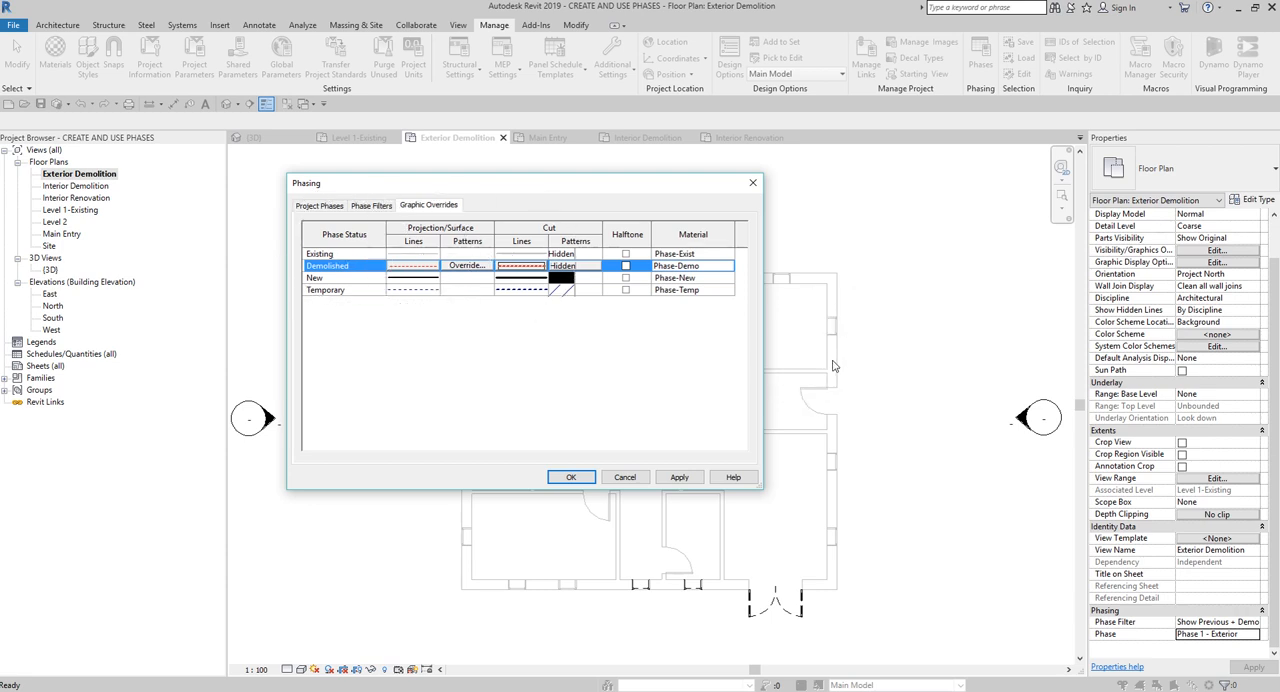
# - Compare the phase filters with the Existing and Demolished overrides, and apply the phasing settings to the project
pyautogui.click(371, 205)
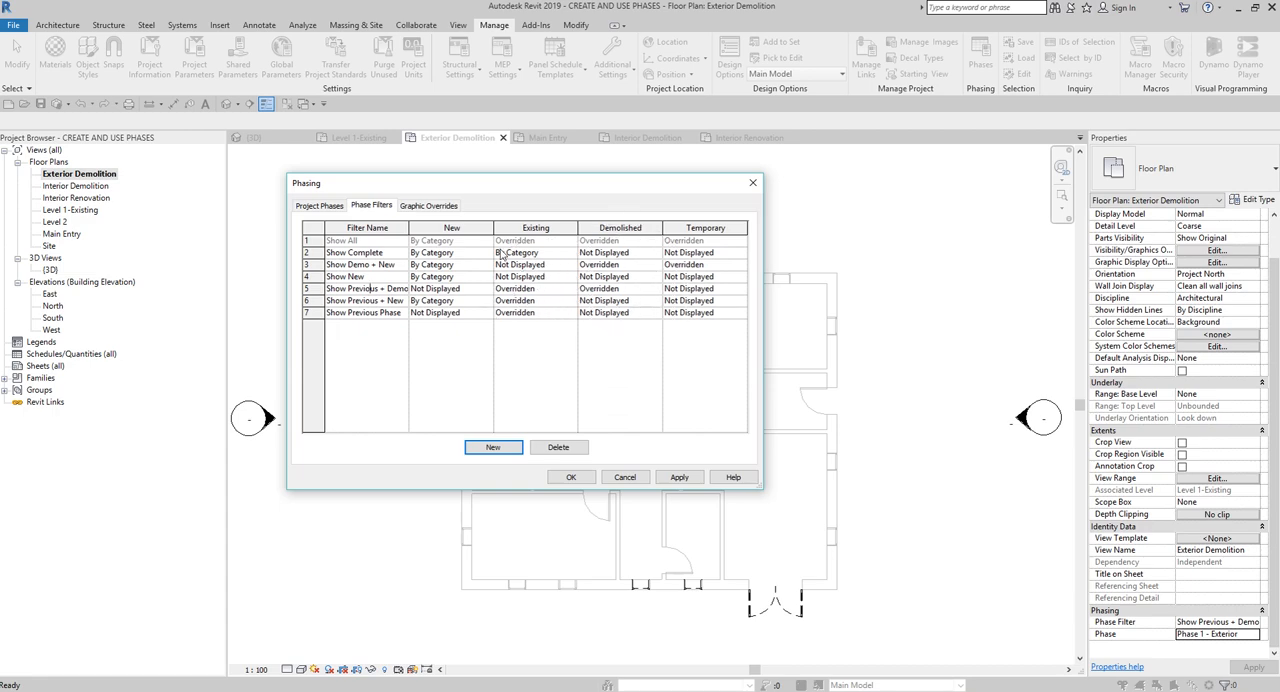
pyautogui.click(438, 208)
pyautogui.click(355, 254)
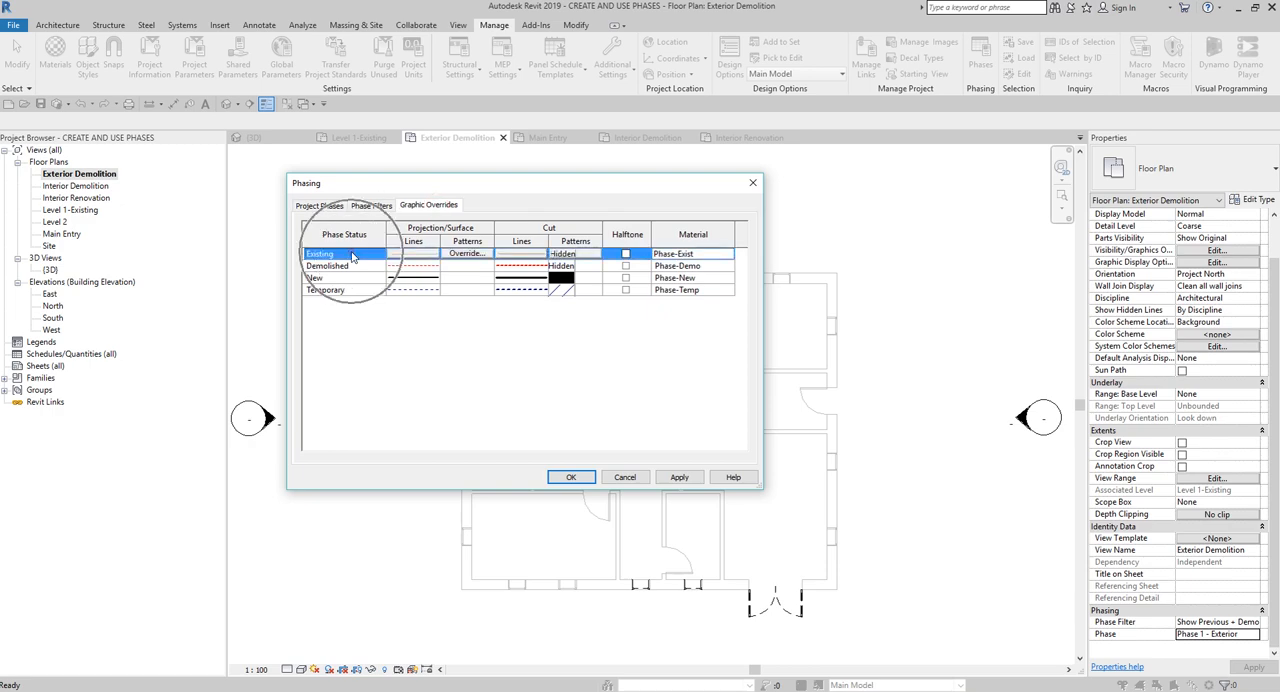
pyautogui.click(356, 266)
pyautogui.click(355, 254)
pyautogui.click(356, 266)
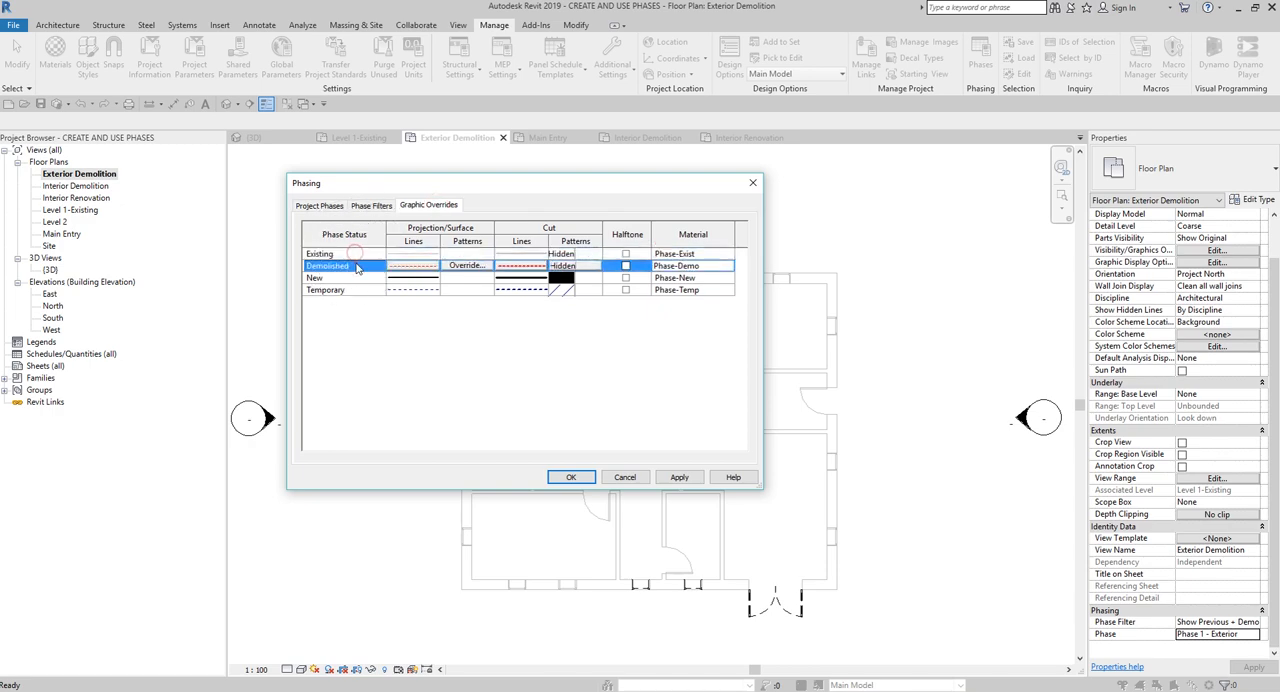
pyautogui.click(355, 254)
pyautogui.click(571, 477)
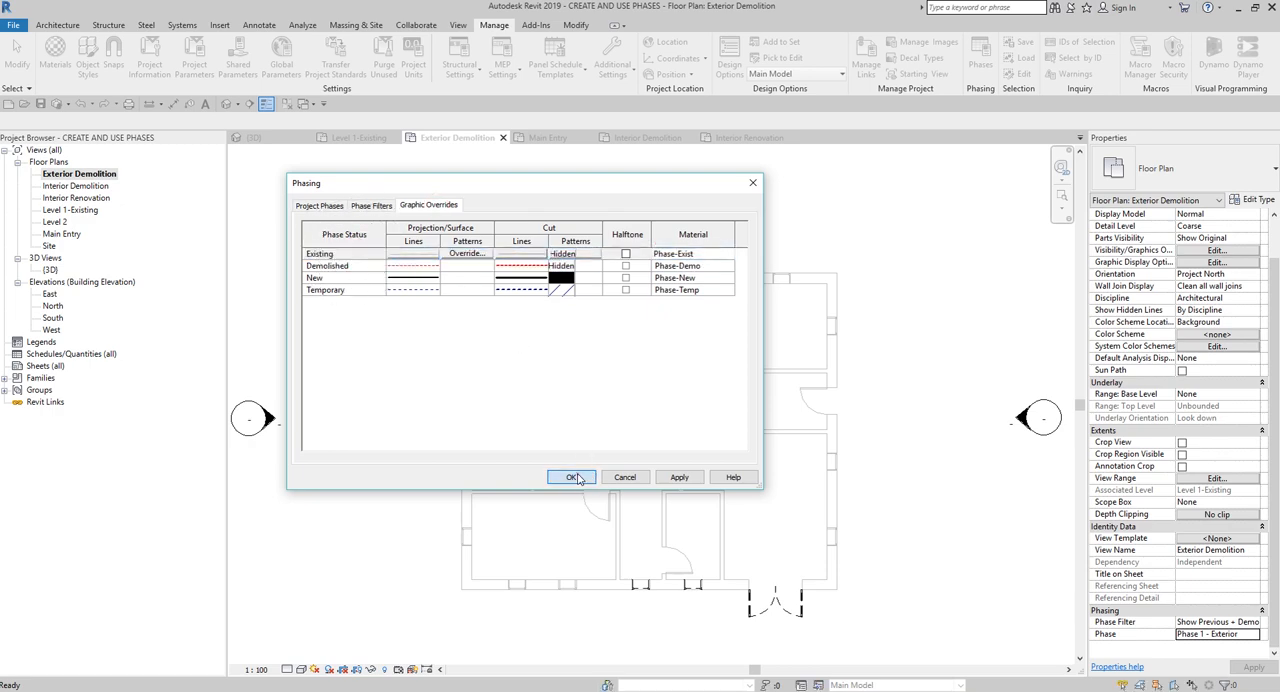
pyautogui.click(817, 618)
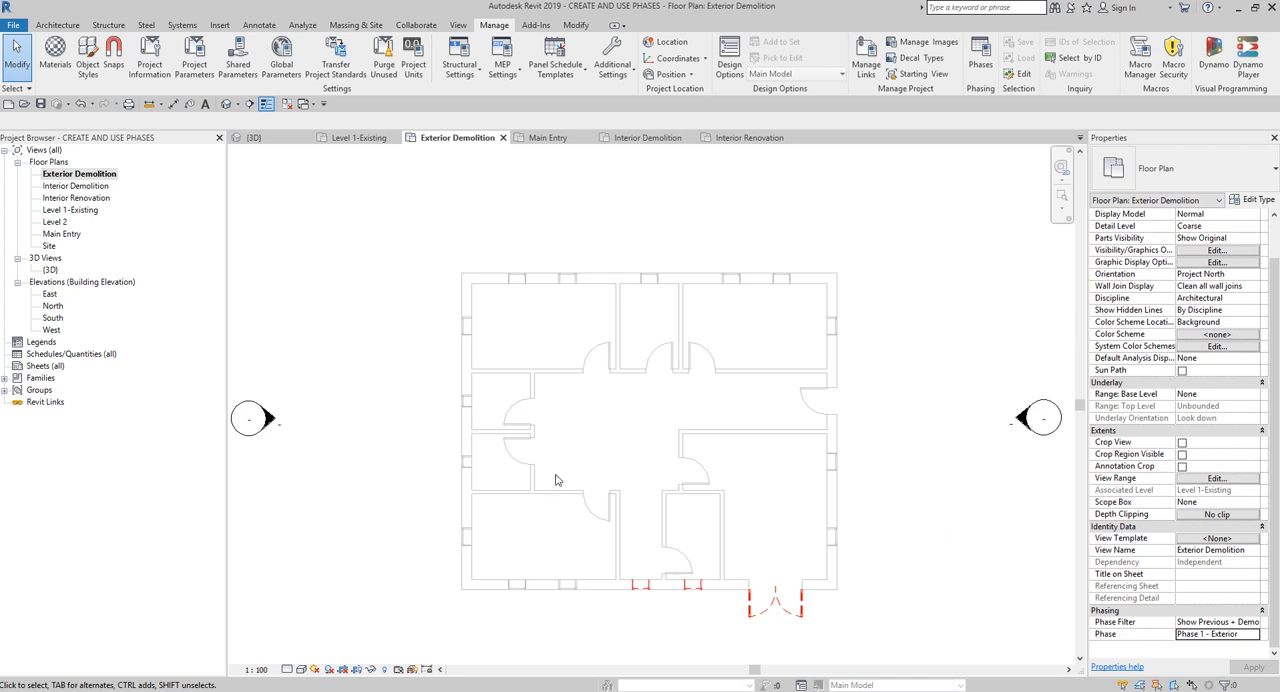
# - Open the Level 1-Existing floor plan and set its phase to Existing
pyautogui.press('ctrl')
pyautogui.click(93, 178)
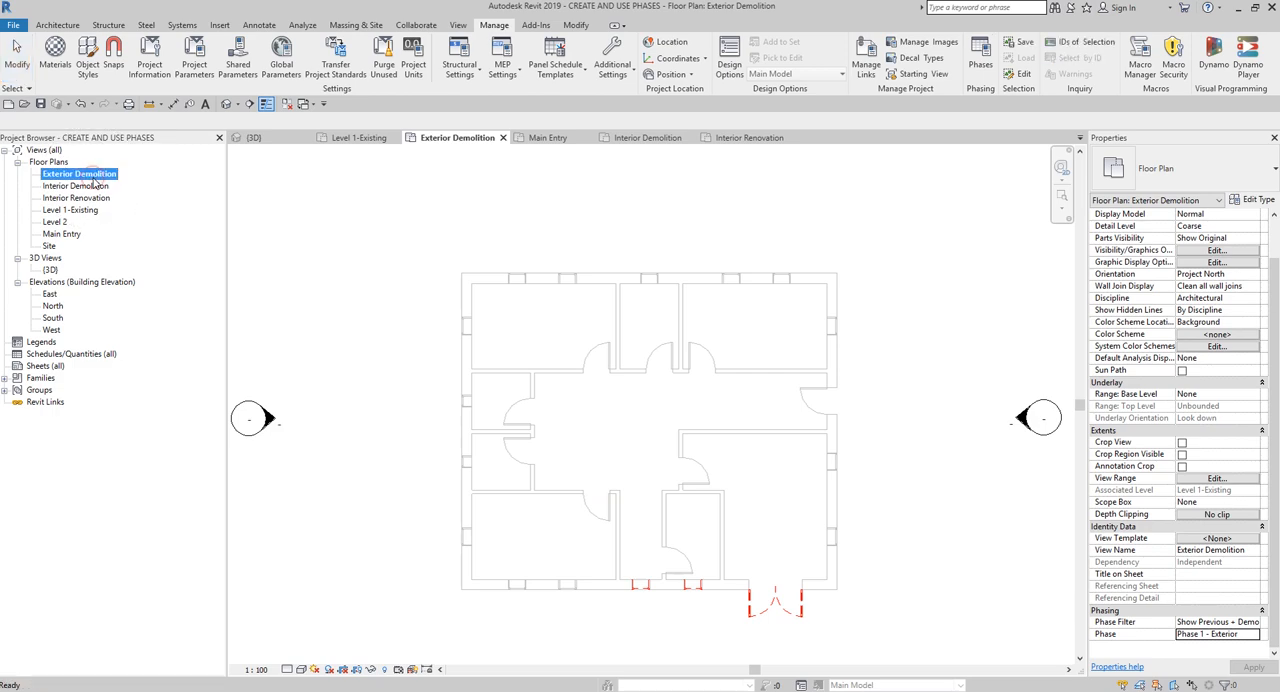
pyautogui.click(72, 212)
pyautogui.press('ctrl')
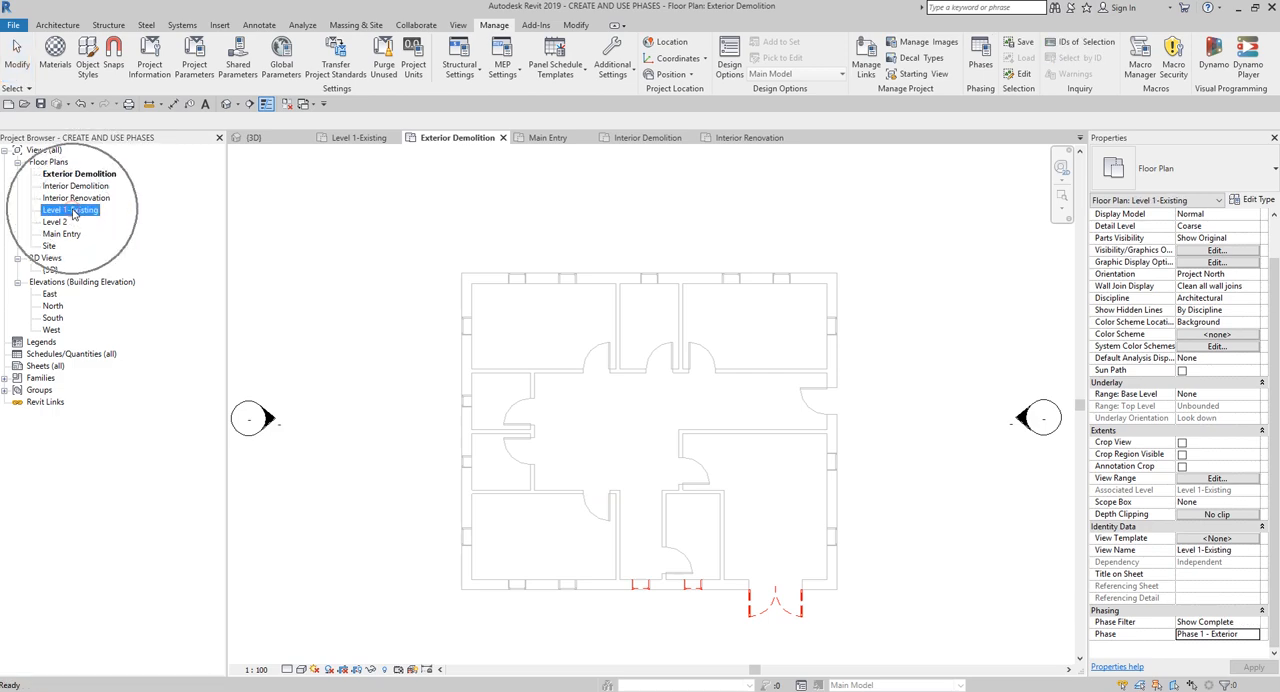
pyautogui.press('ctrl')
pyautogui.doubleClick(72, 212)
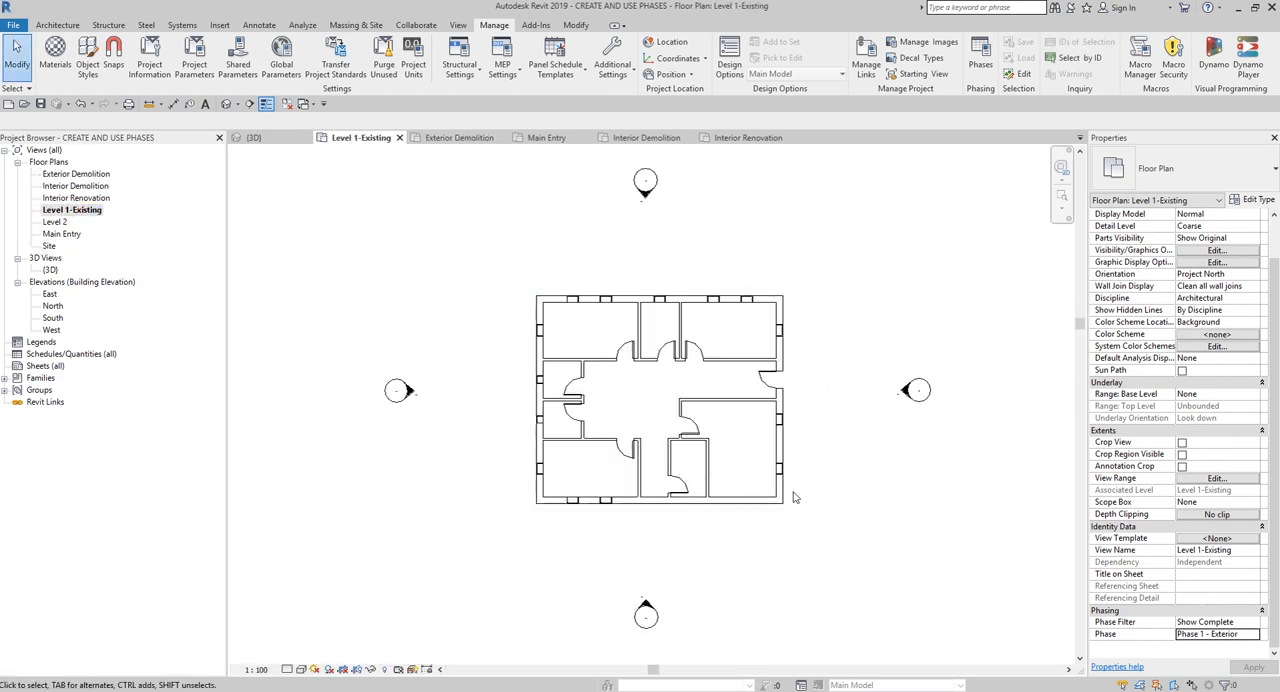
pyautogui.click(1253, 636)
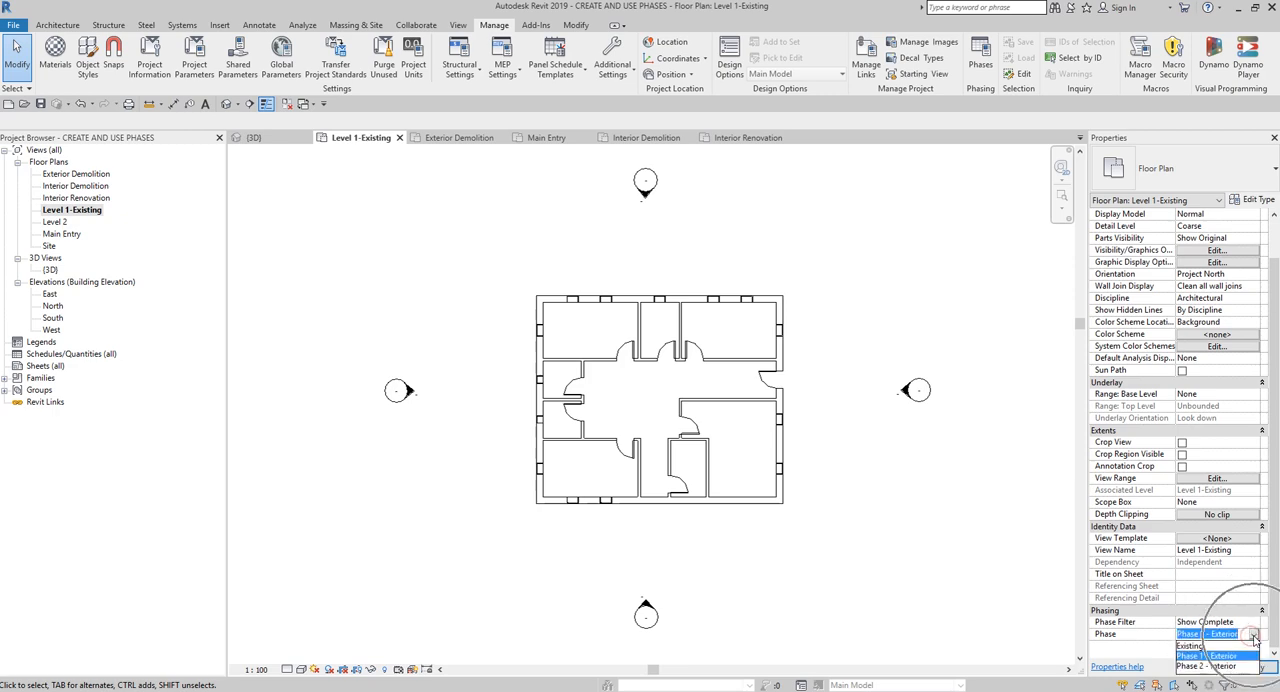
pyautogui.click(1190, 647)
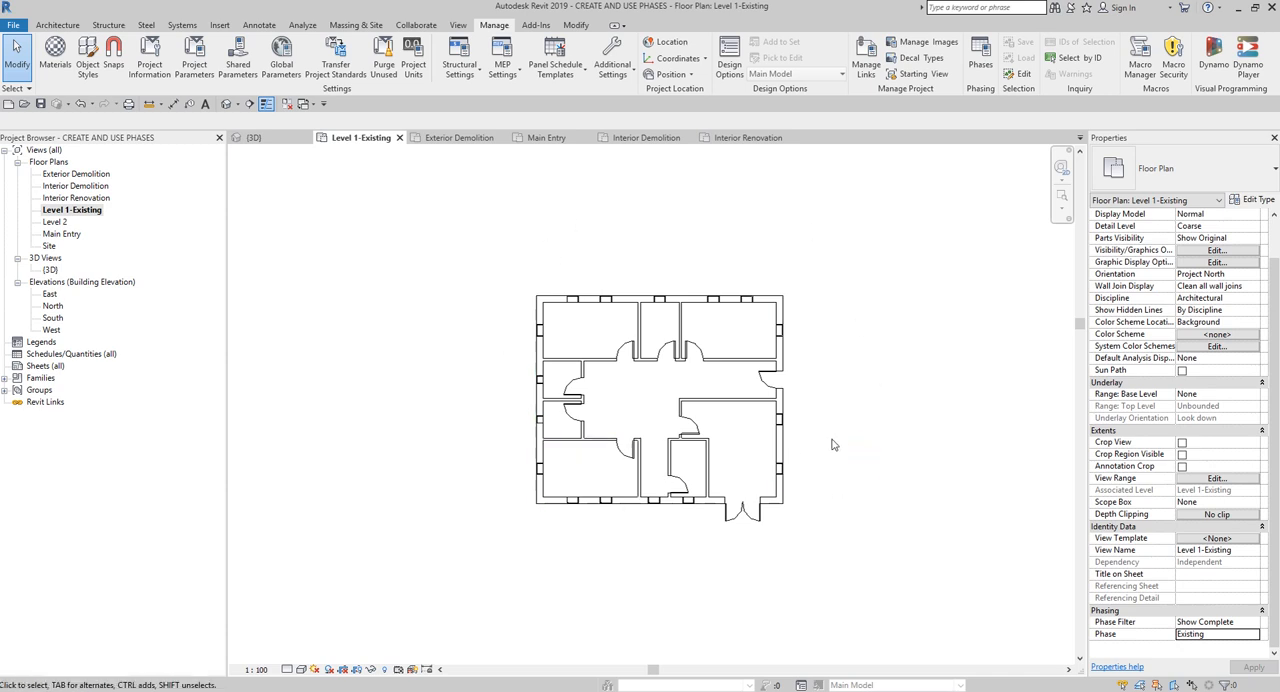
# - Return to the Exterior Demolition plan and examine the demolished windows and double door along with the view's phase settings
pyautogui.press('ctrl')
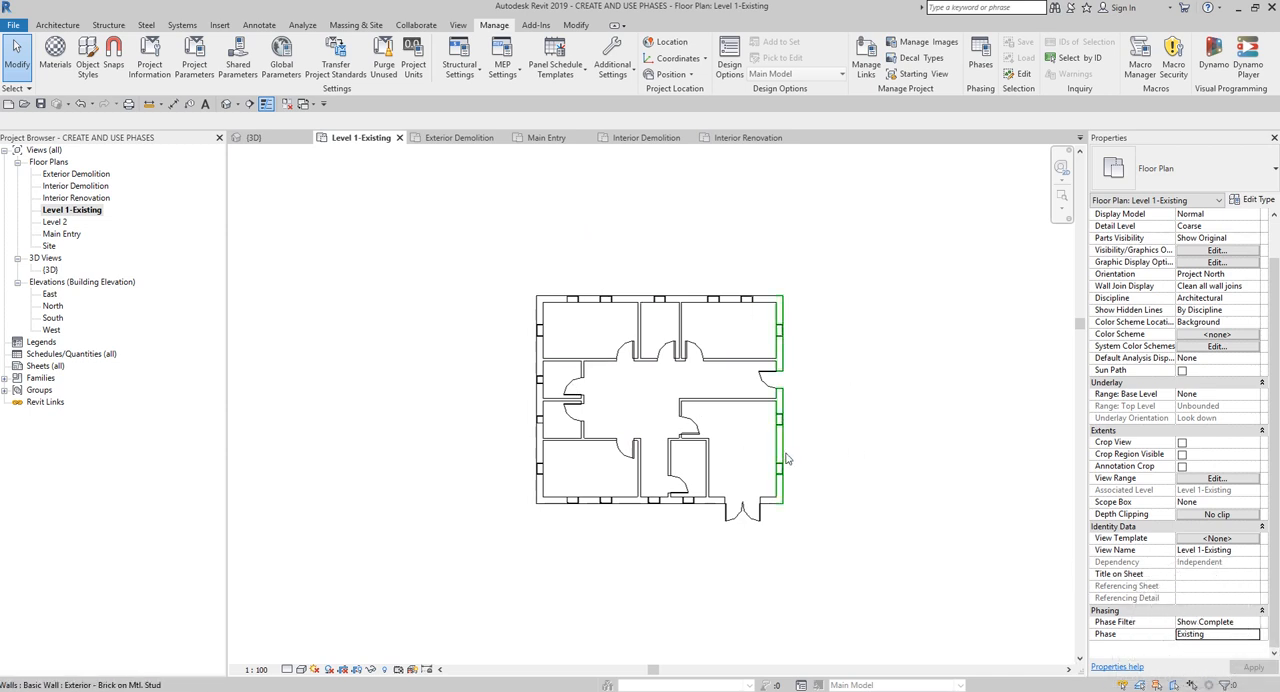
pyautogui.doubleClick(80, 174)
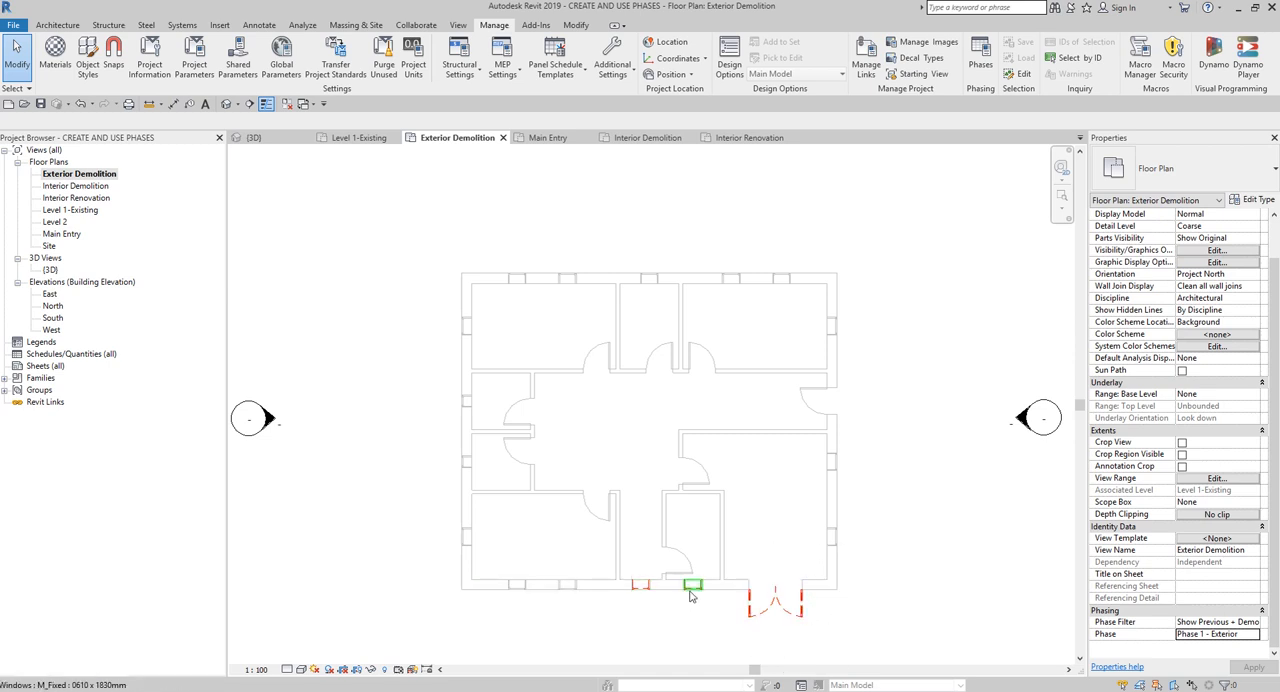
pyautogui.moveTo(878, 597); pyautogui.dragTo(862, 558, button='middle')
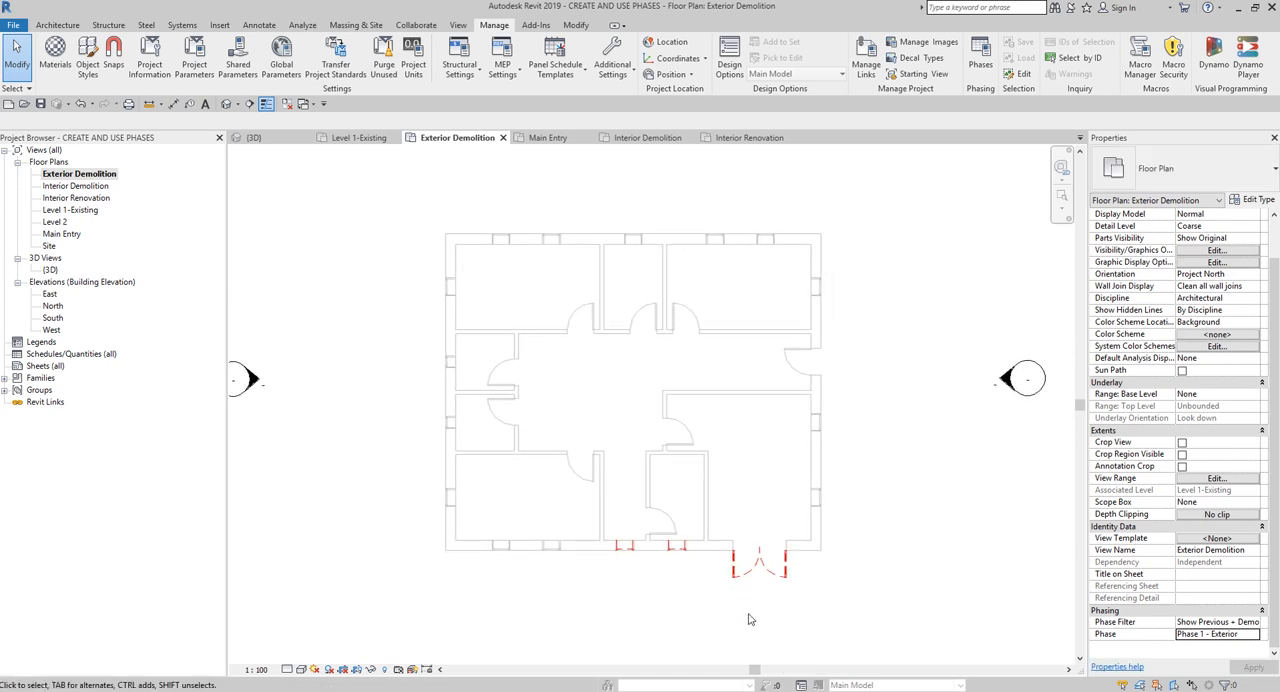
pyautogui.click(673, 560)
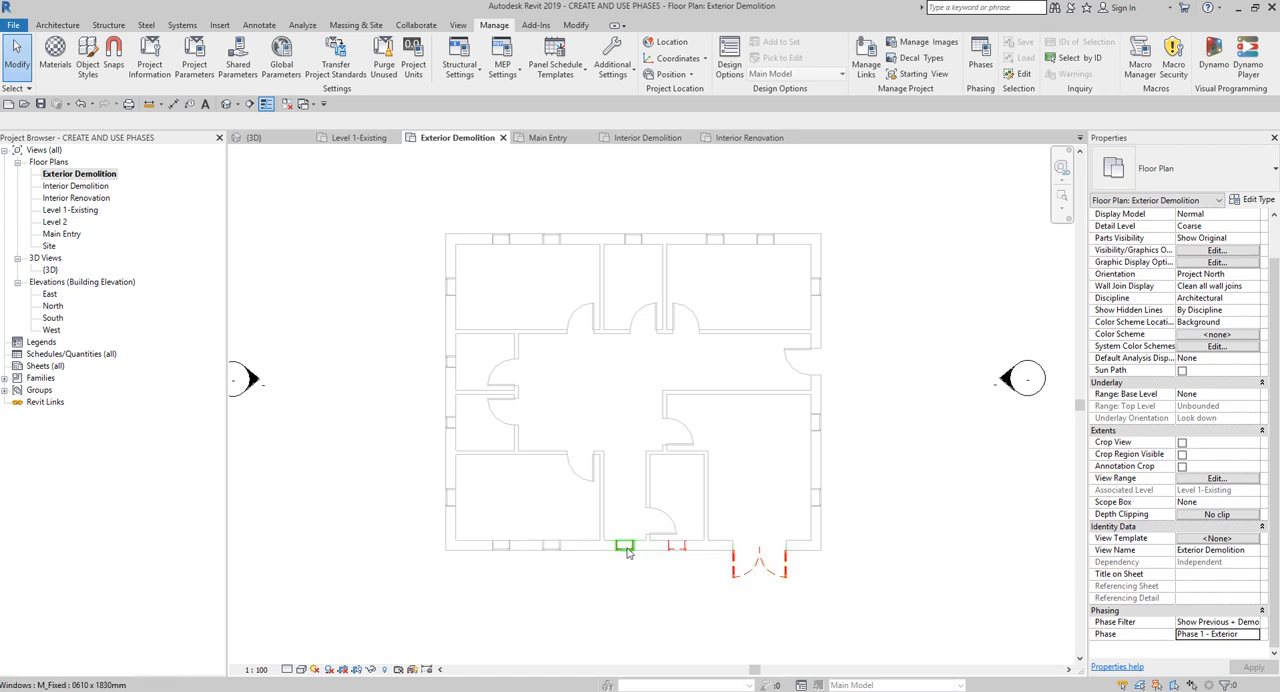
pyautogui.click(786, 582)
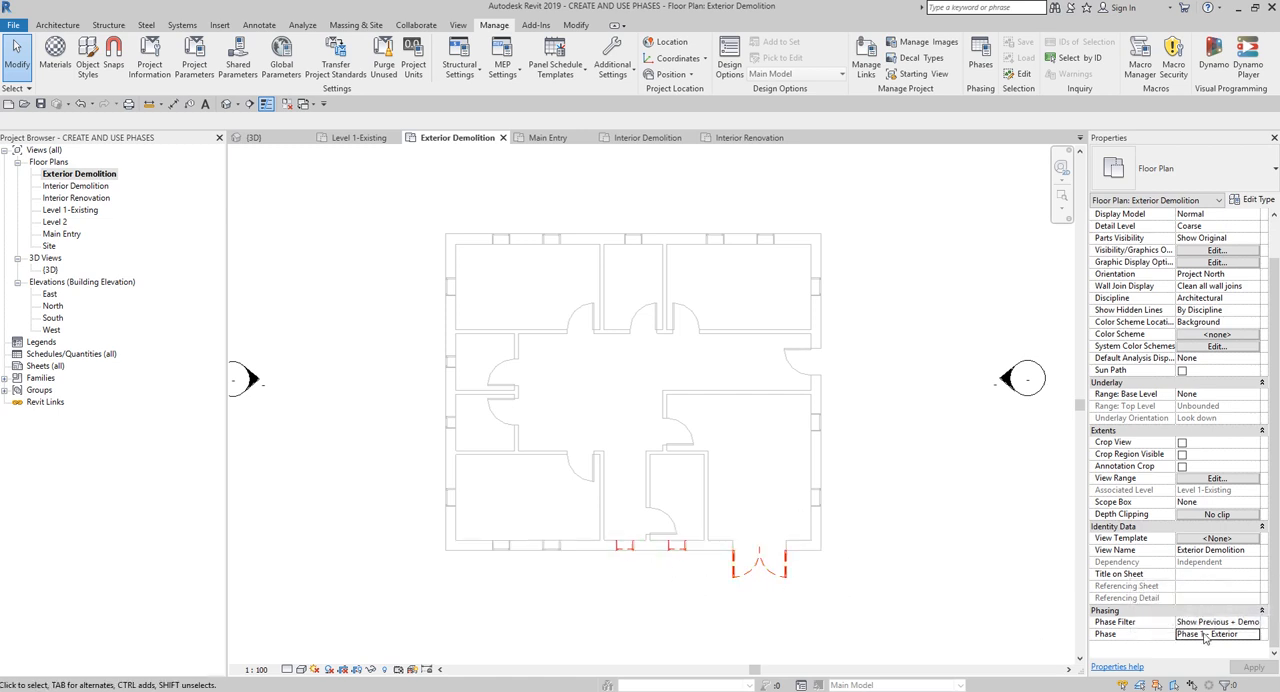
# - Open the Main Entry floor plan and check its phase, phase filter and the south exterior wall
pyautogui.press('ctrl')
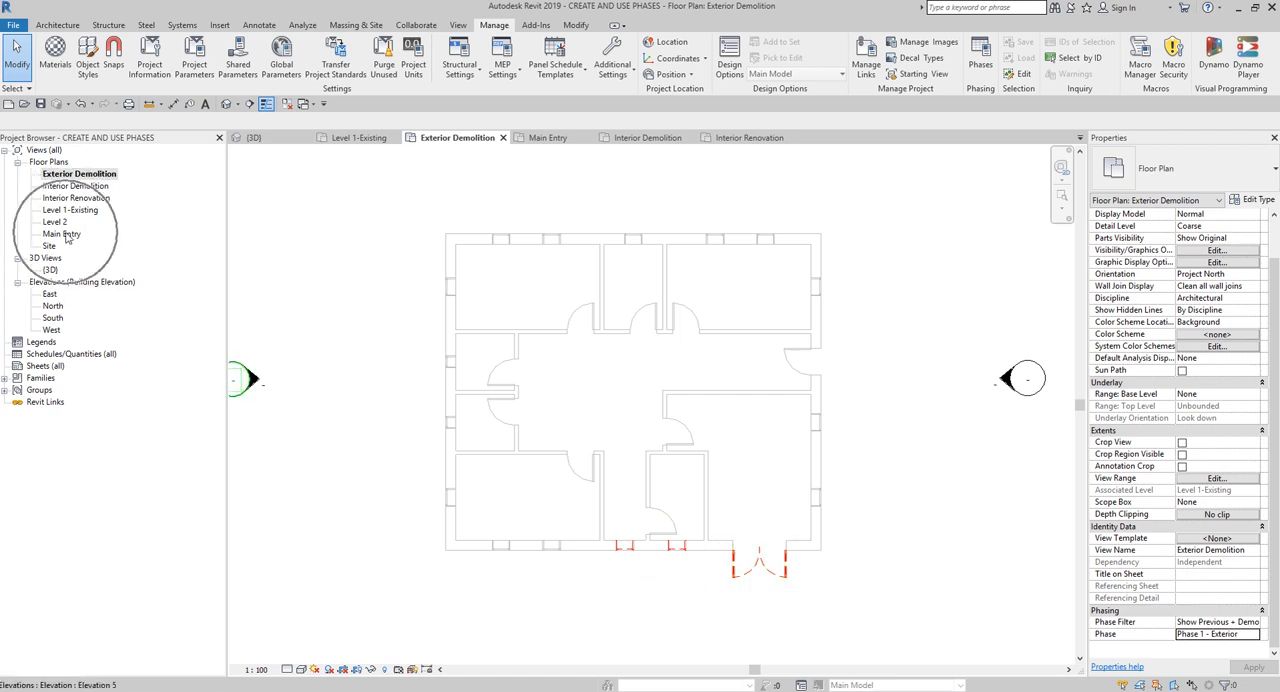
pyautogui.doubleClick(64, 234)
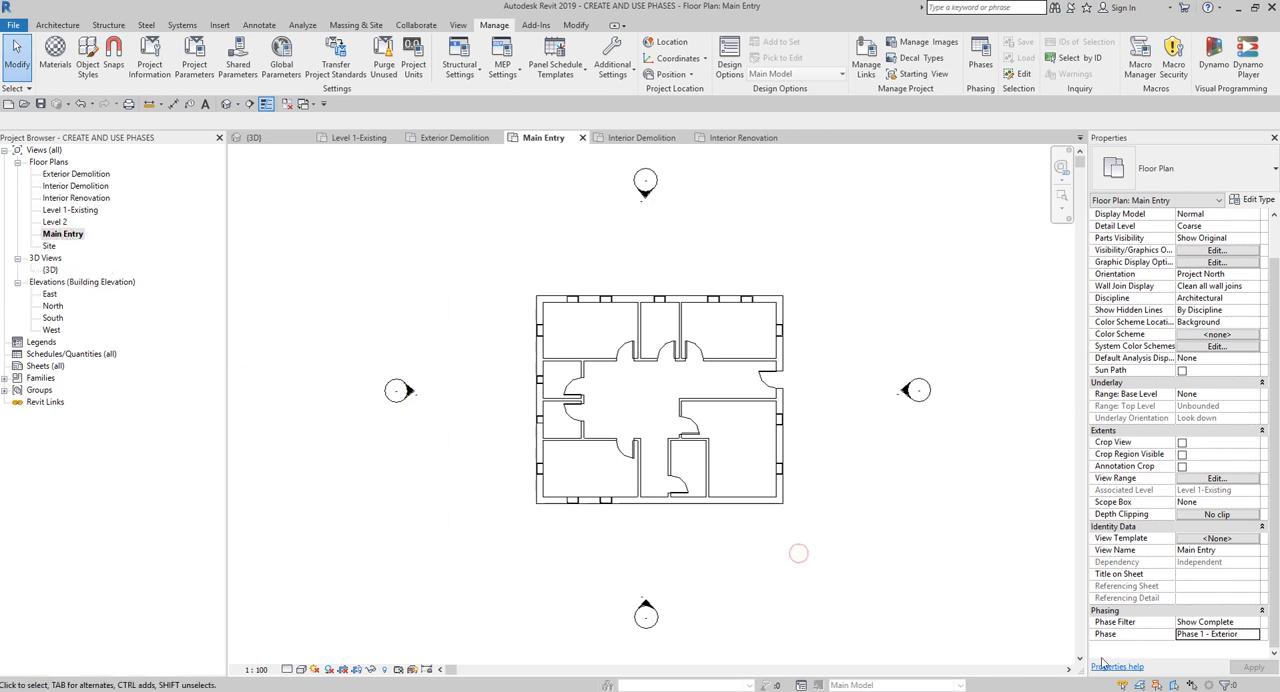
pyautogui.click(1205, 638)
pyautogui.click(1110, 632)
pyautogui.click(1108, 627)
pyautogui.click(1214, 632)
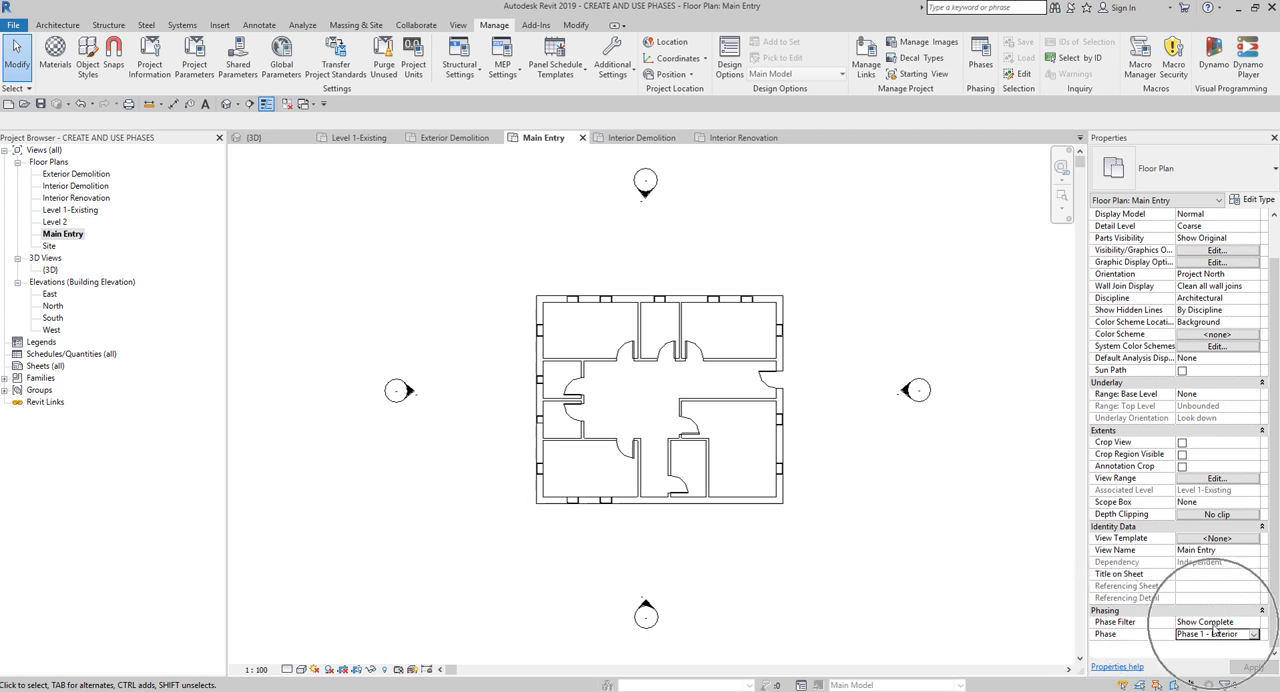
pyautogui.click(1213, 626)
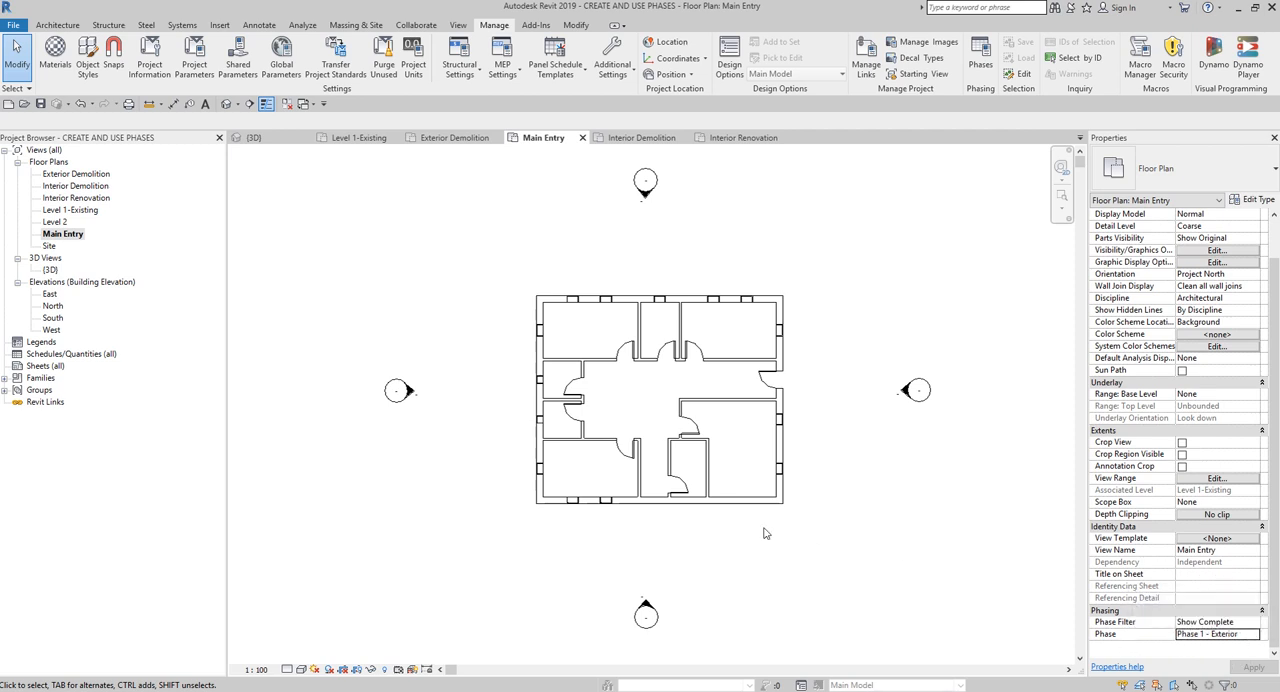
pyautogui.scroll(2, 735, 493)
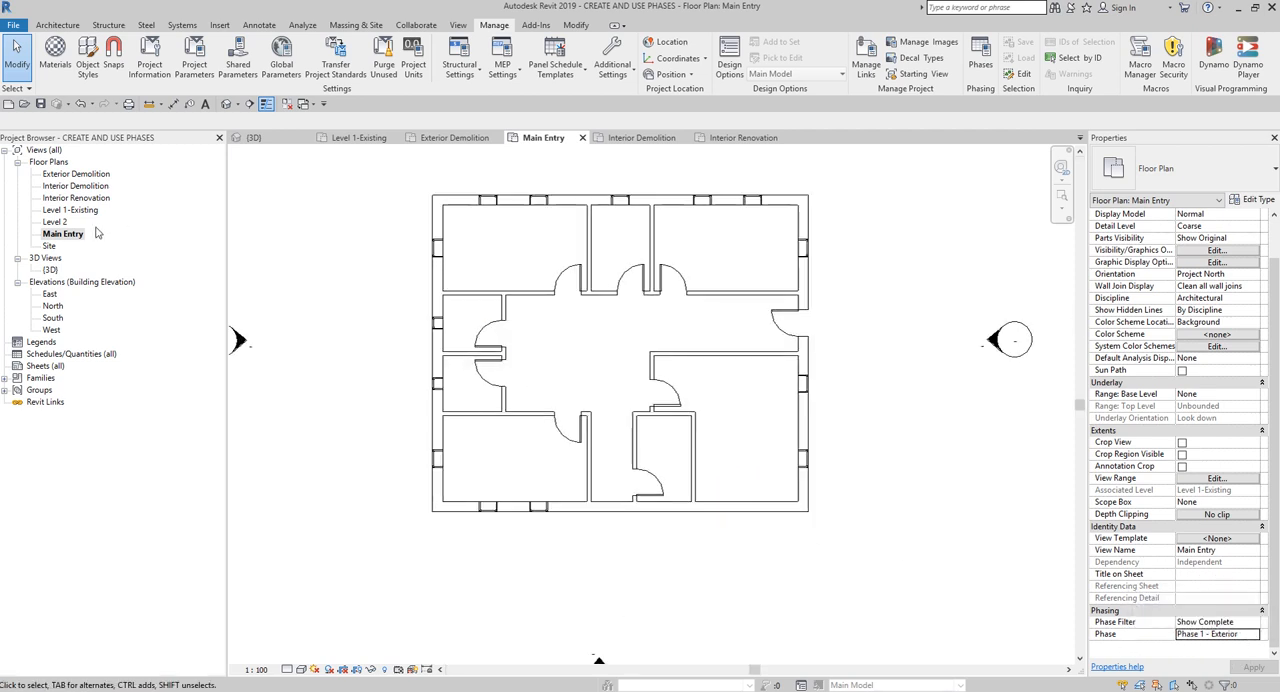
pyautogui.click(67, 240)
# - Place an M_Double-Glass 1 door, 1830 x 2134mm, in the south exterior wall, about 801 mm from the partition on each side
pyautogui.click(58, 25)
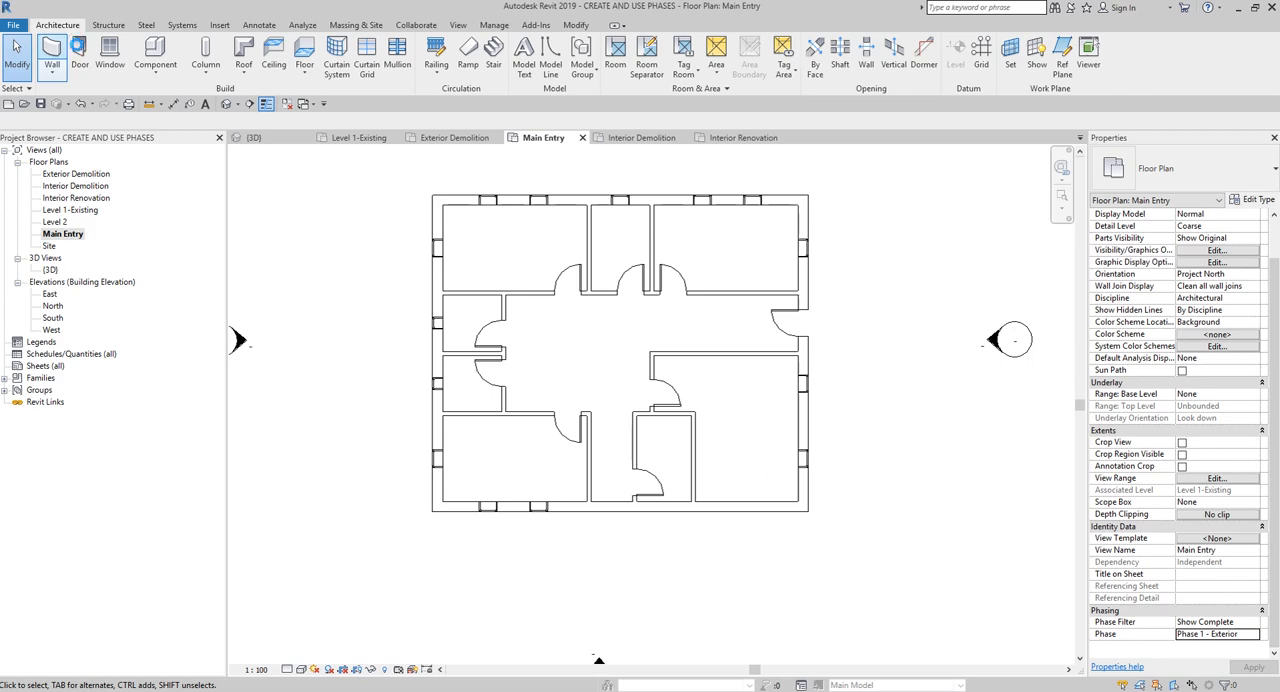
pyautogui.press('d')
pyautogui.press('r')
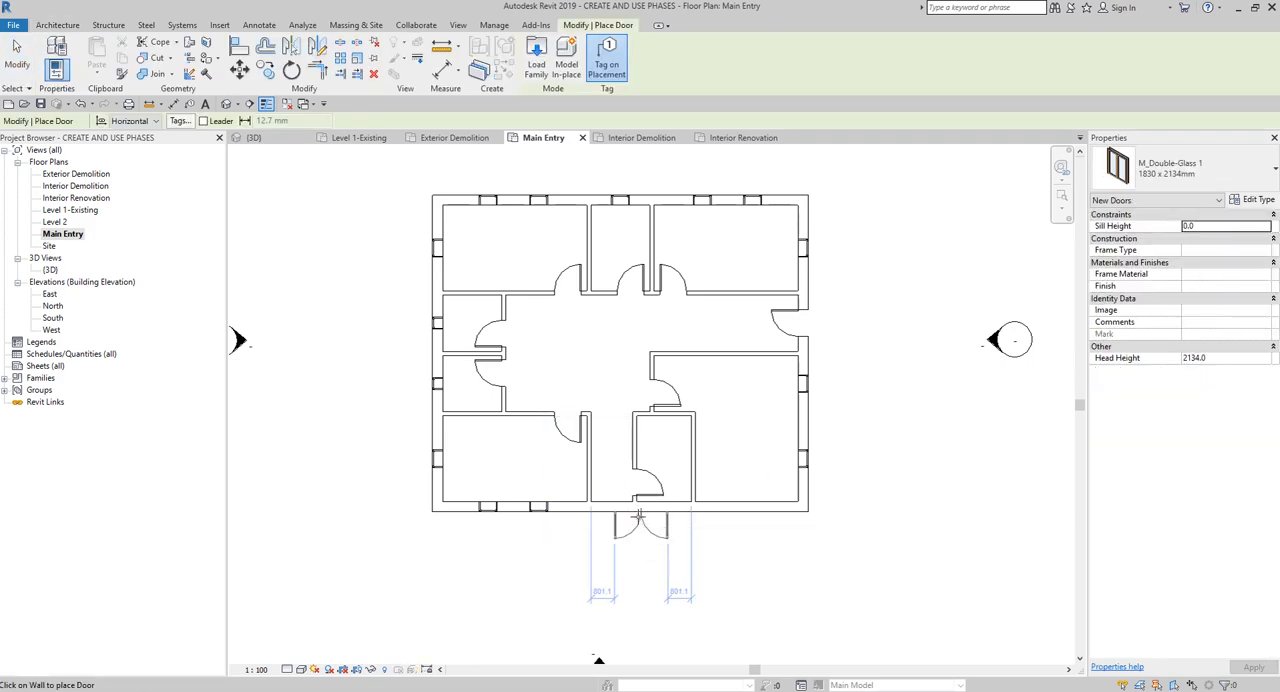
pyautogui.click(640, 516)
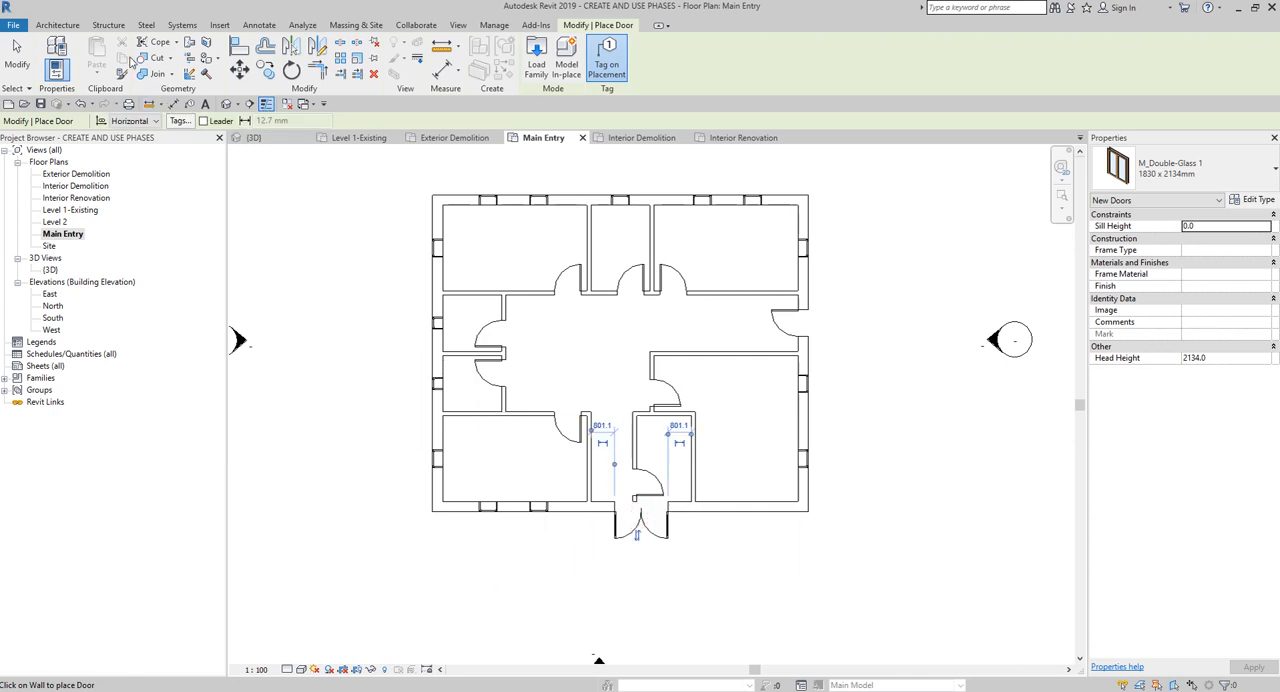
# - Place two M_Fixed 0610 x 1830mm windows east of the new door, the second centred between the first and the east wall
pyautogui.click(57, 25)
pyautogui.click(105, 50)
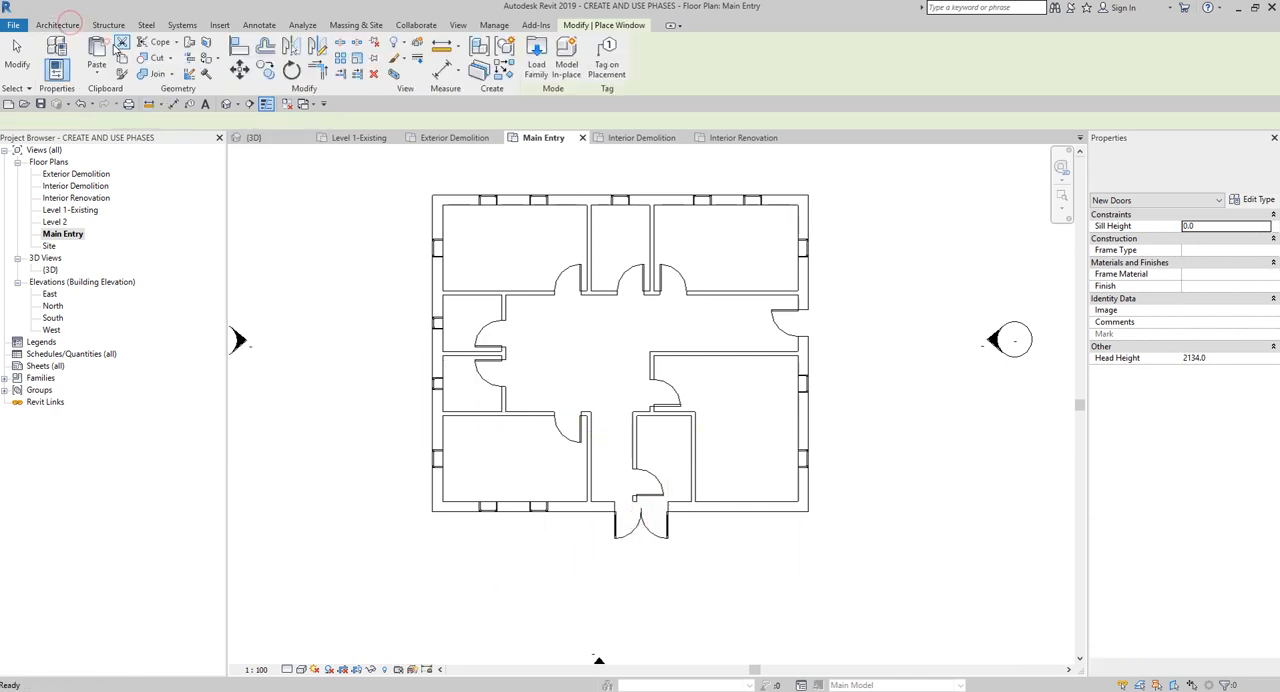
pyautogui.click(720, 508)
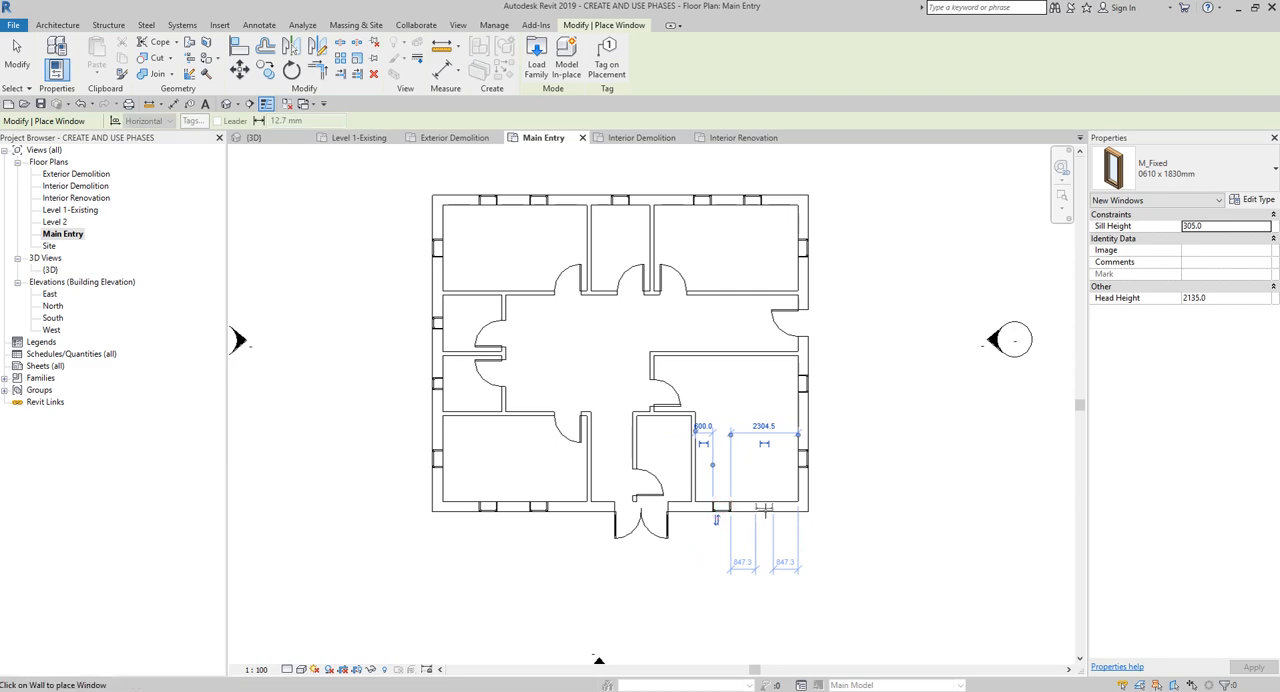
pyautogui.click(763, 508)
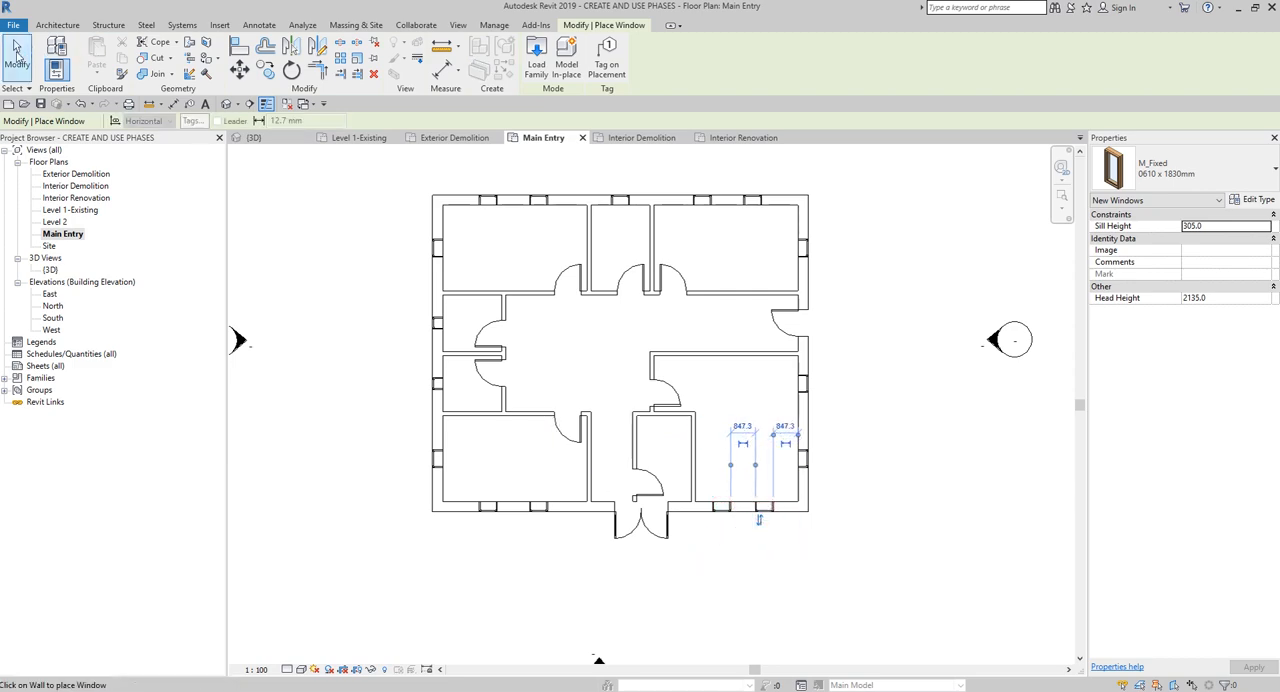
pyautogui.click(30, 55)
pyautogui.scroll(2, 683, 555)
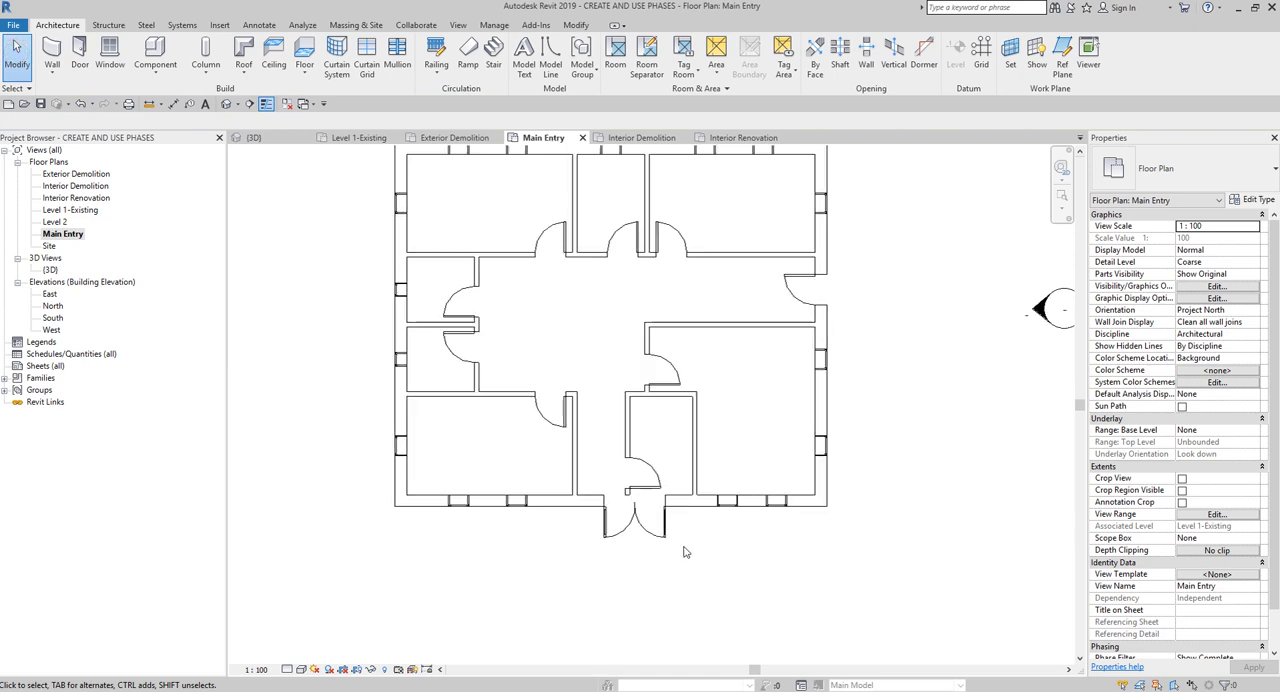
pyautogui.scroll(-1, 682, 549)
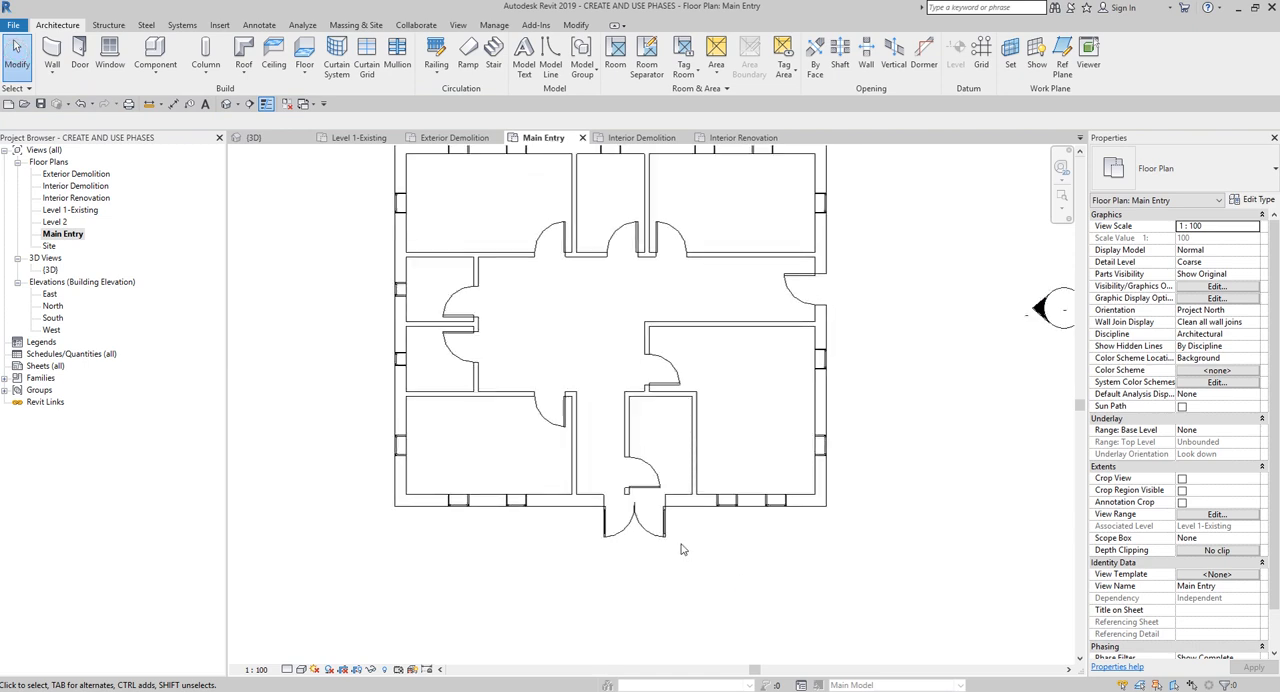
pyautogui.scroll(-1, 682, 549)
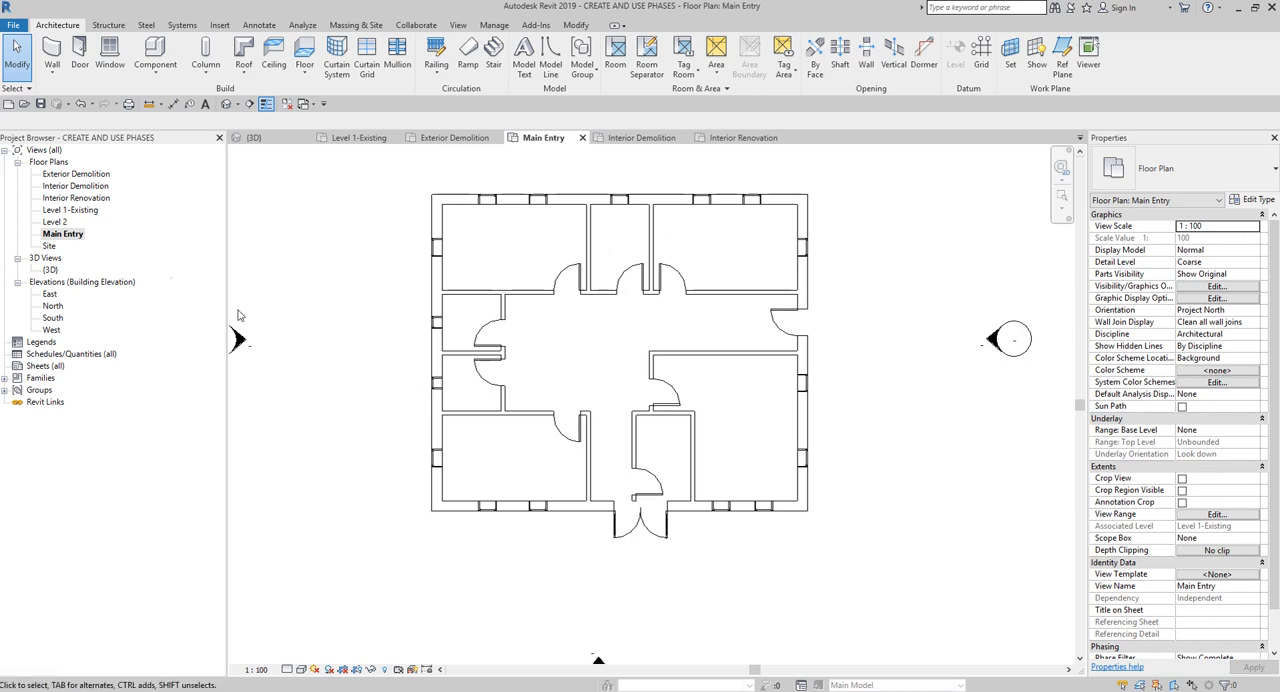
# - In the Exterior Demolition plan, demolish the short interior partition and its door directly behind the new main entry
pyautogui.doubleClick(72, 176)
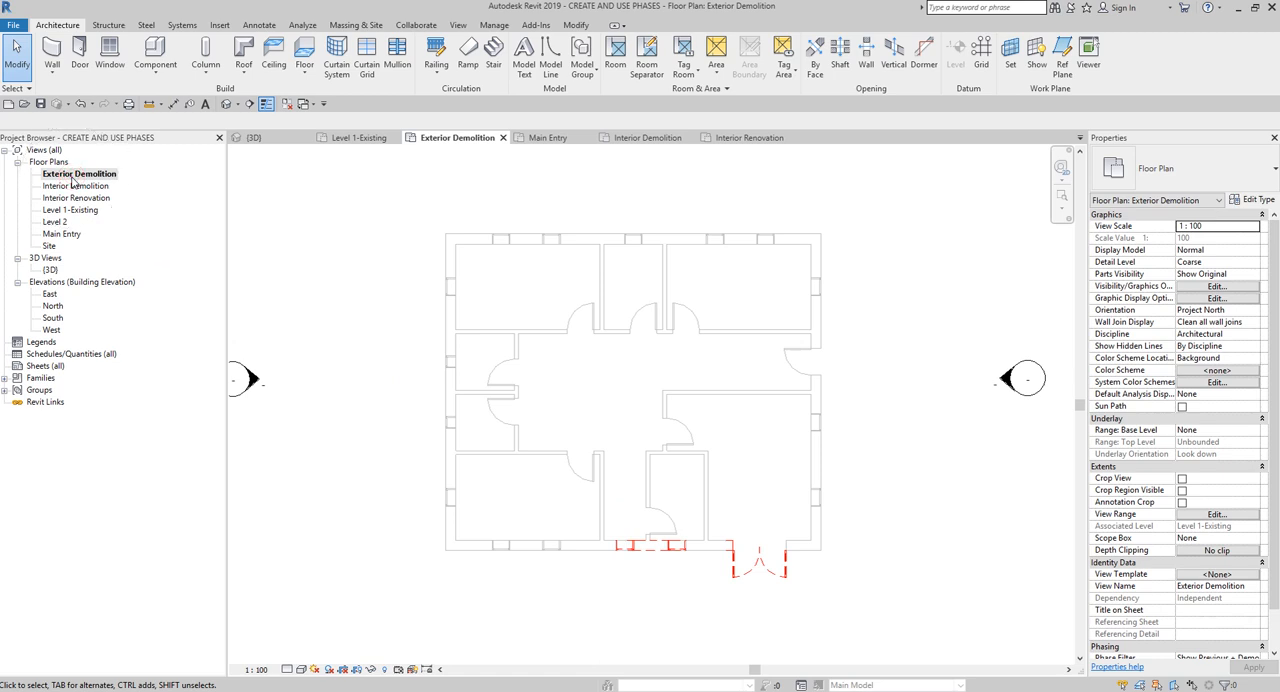
pyautogui.scroll(1, 767, 507)
pyautogui.moveTo(750, 490); pyautogui.dragTo(704, 468, button='middle')
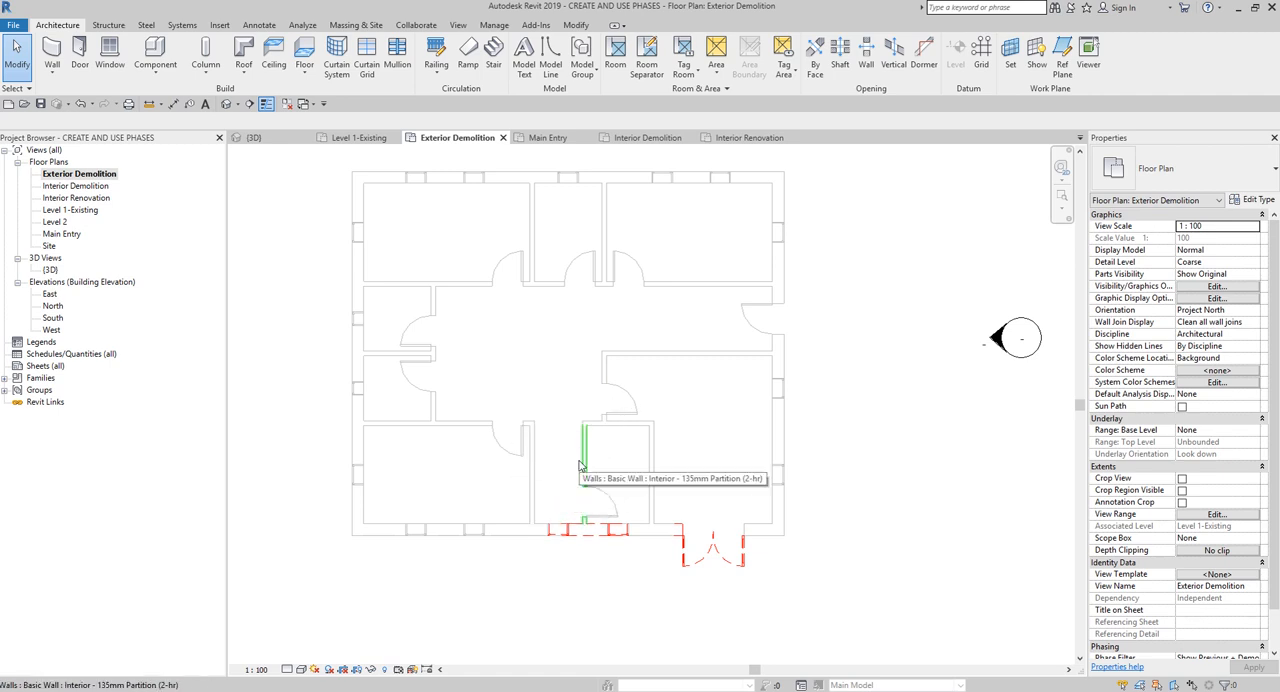
pyautogui.click(495, 26)
pyautogui.click(577, 26)
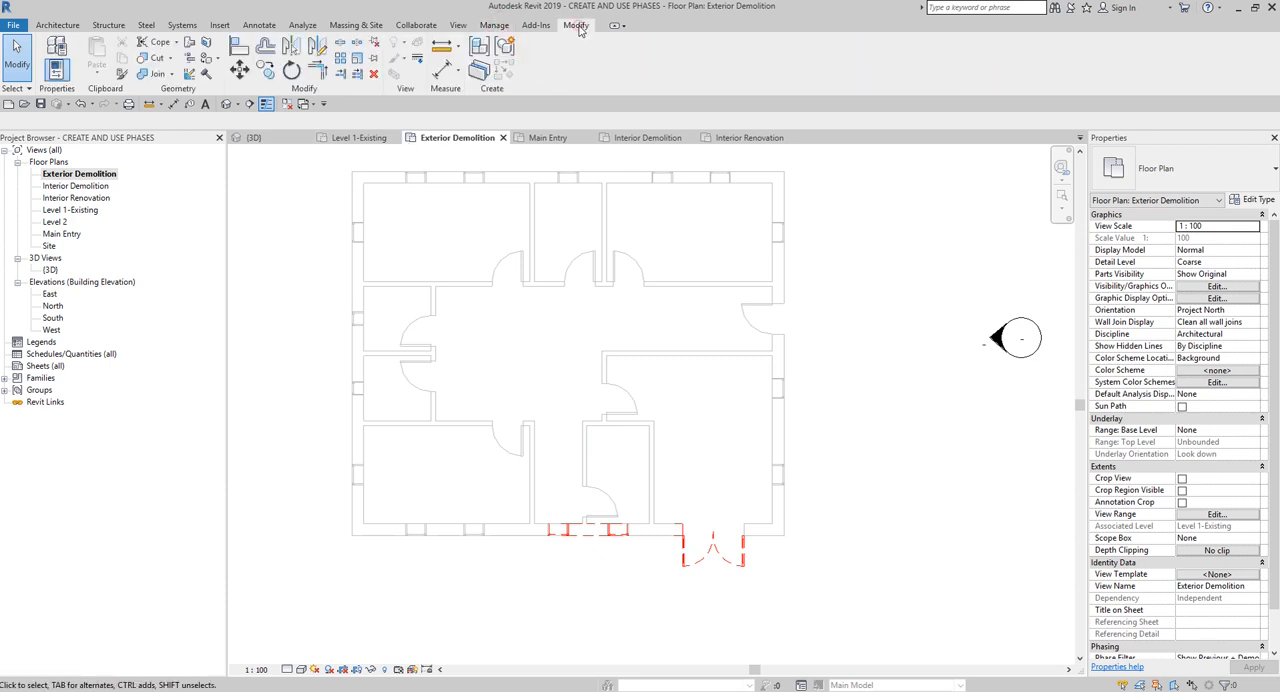
pyautogui.click(207, 75)
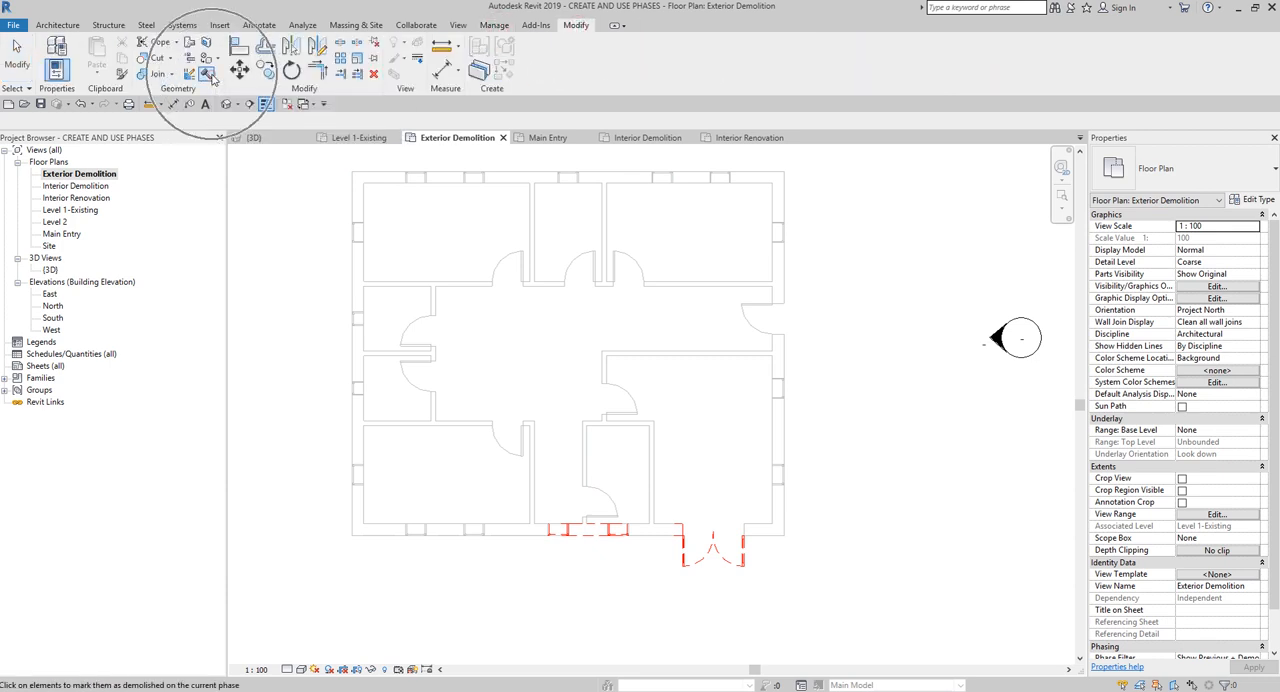
pyautogui.click(587, 473)
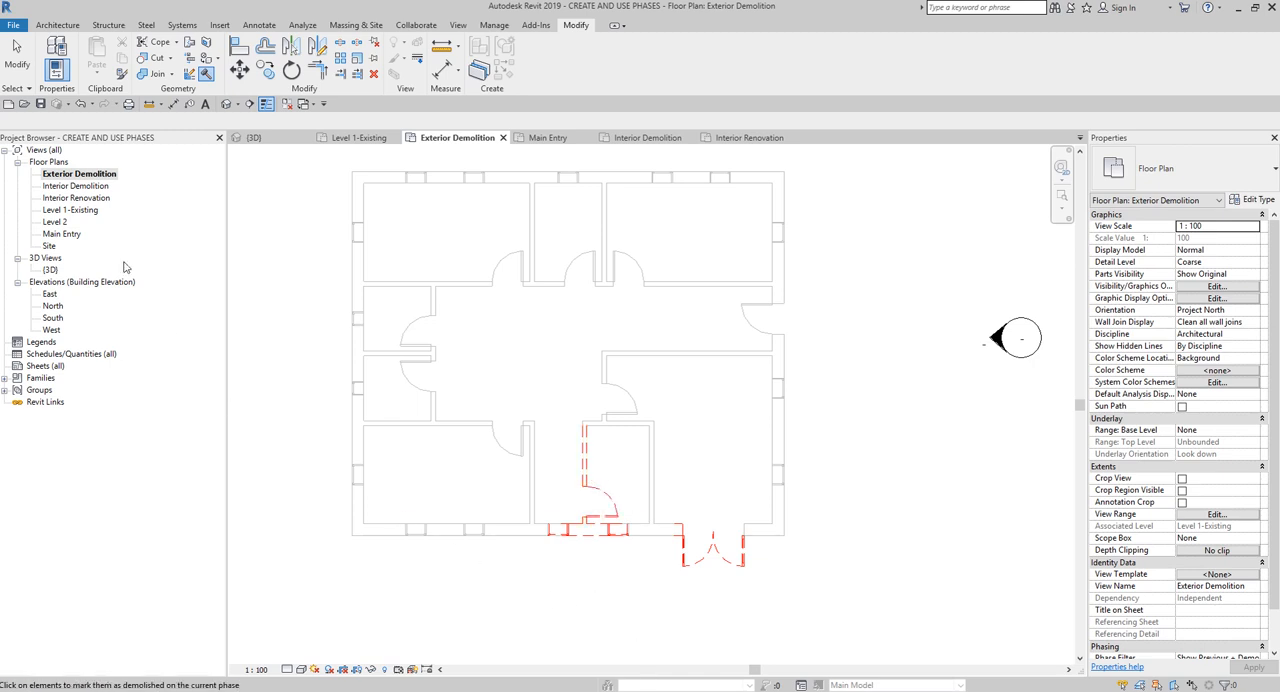
pyautogui.press('Escape')
pyautogui.press('Escape')
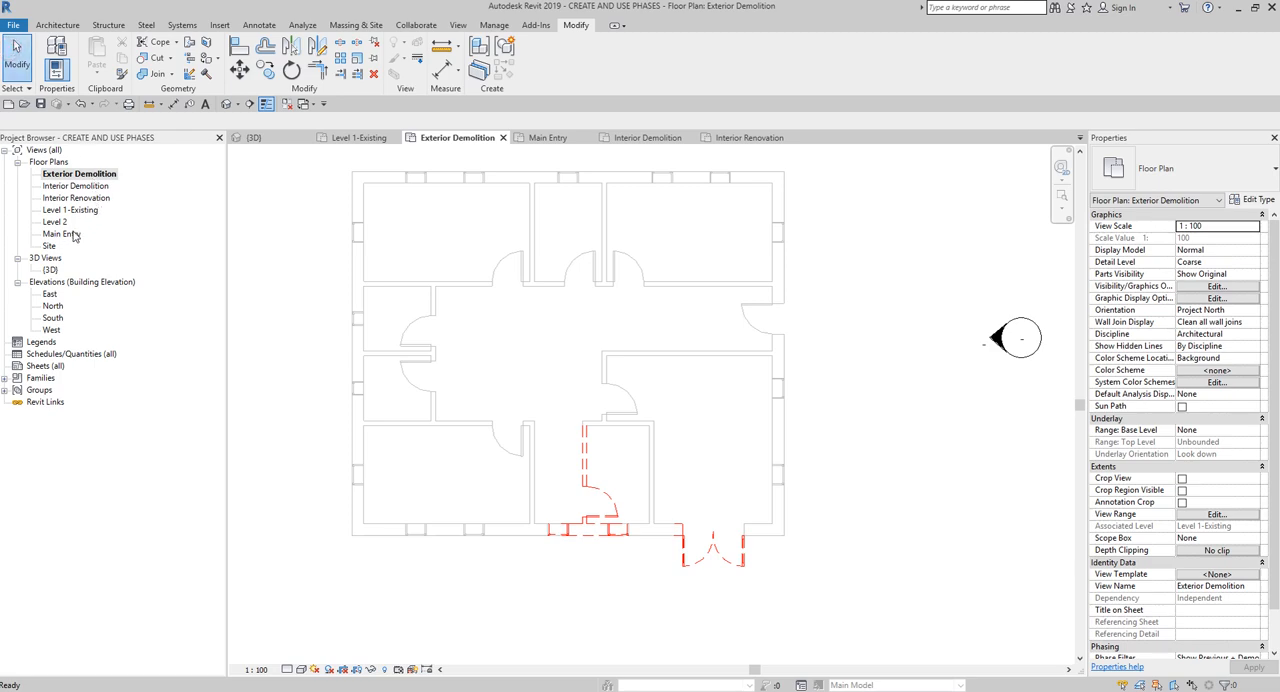
# - Return to the Main Entry plan and check the entry area along with the view's phase filter and phase
pyautogui.doubleClick(73, 234)
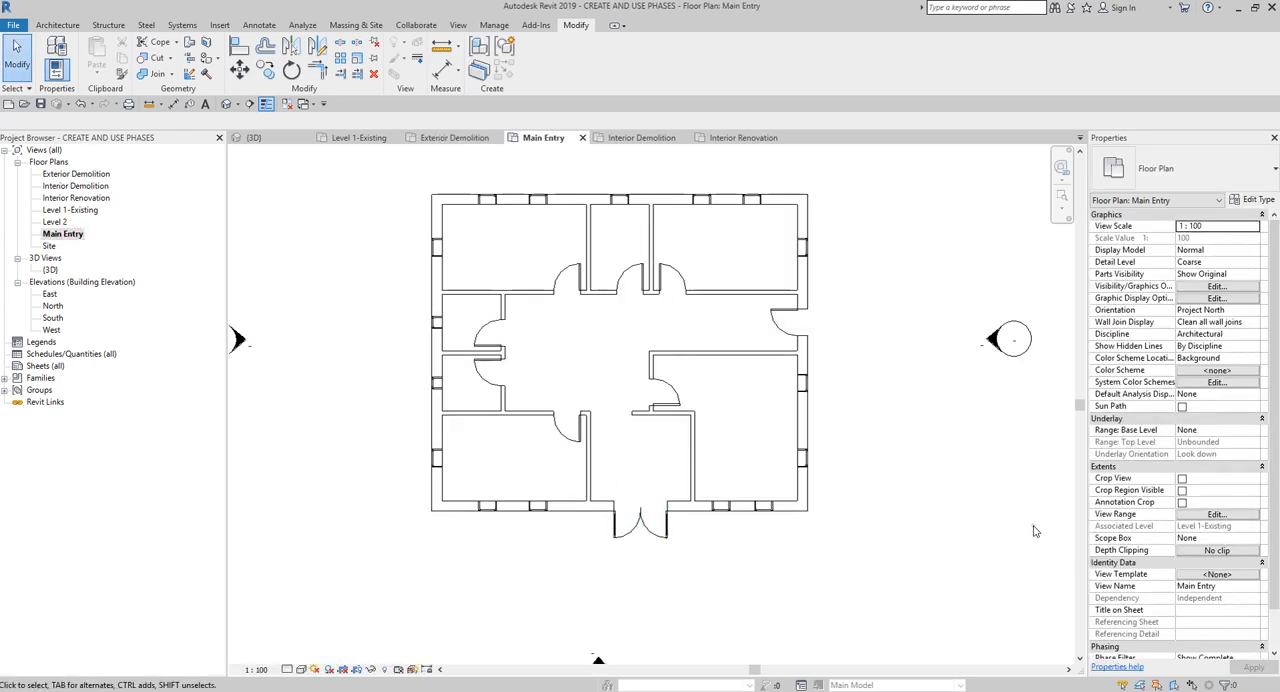
pyautogui.scroll(-1, 1208, 622)
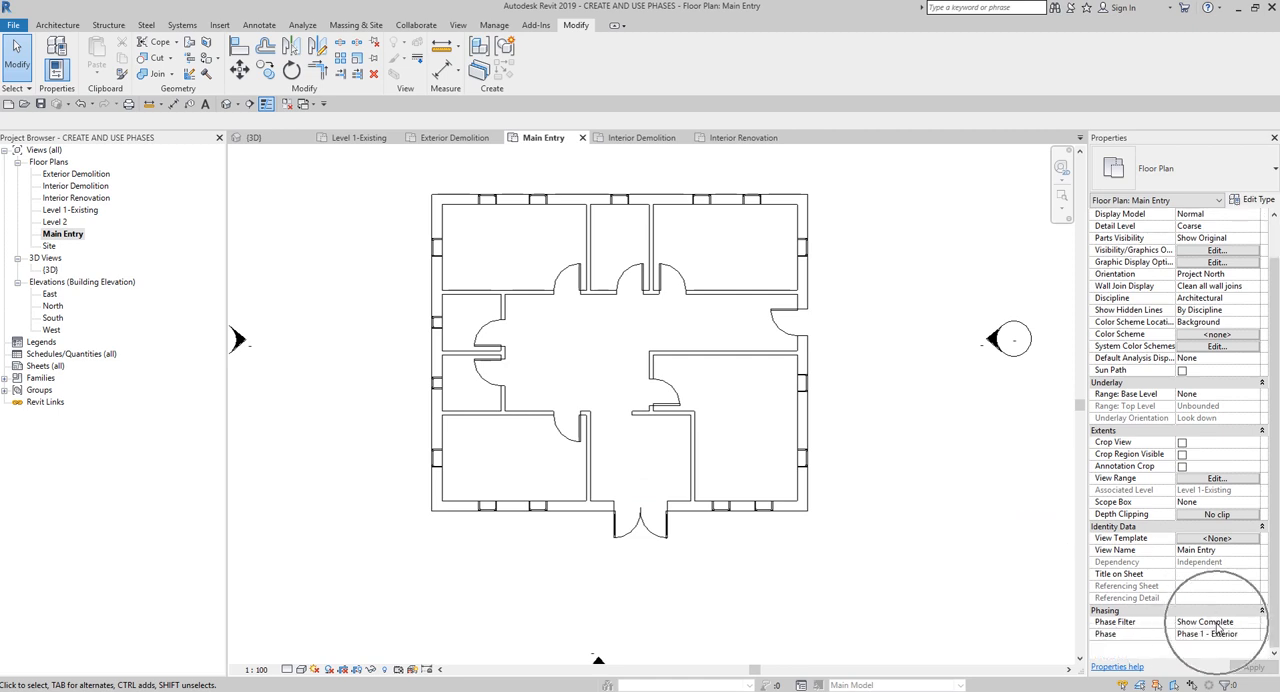
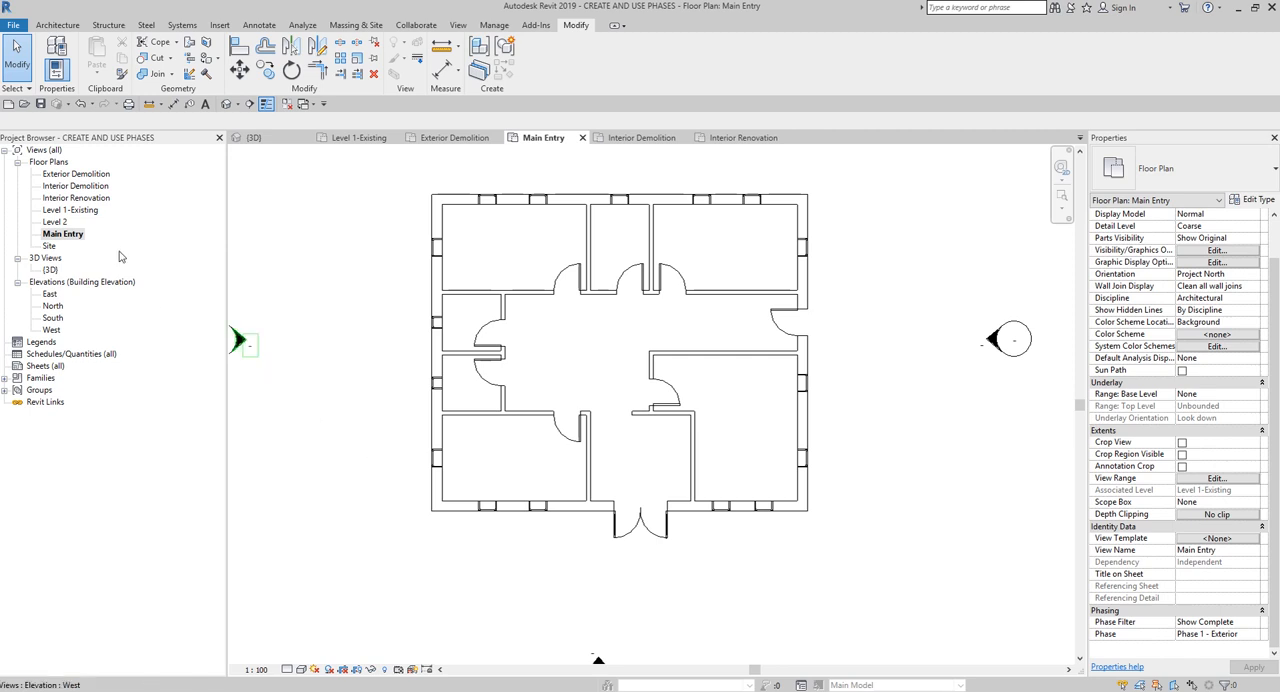
# - In the Interior Demolition plan, set the phase to Phase 2 - Interior and the phase filter to Show Previous + Demo
pyautogui.doubleClick(89, 191)
pyautogui.click(89, 191)
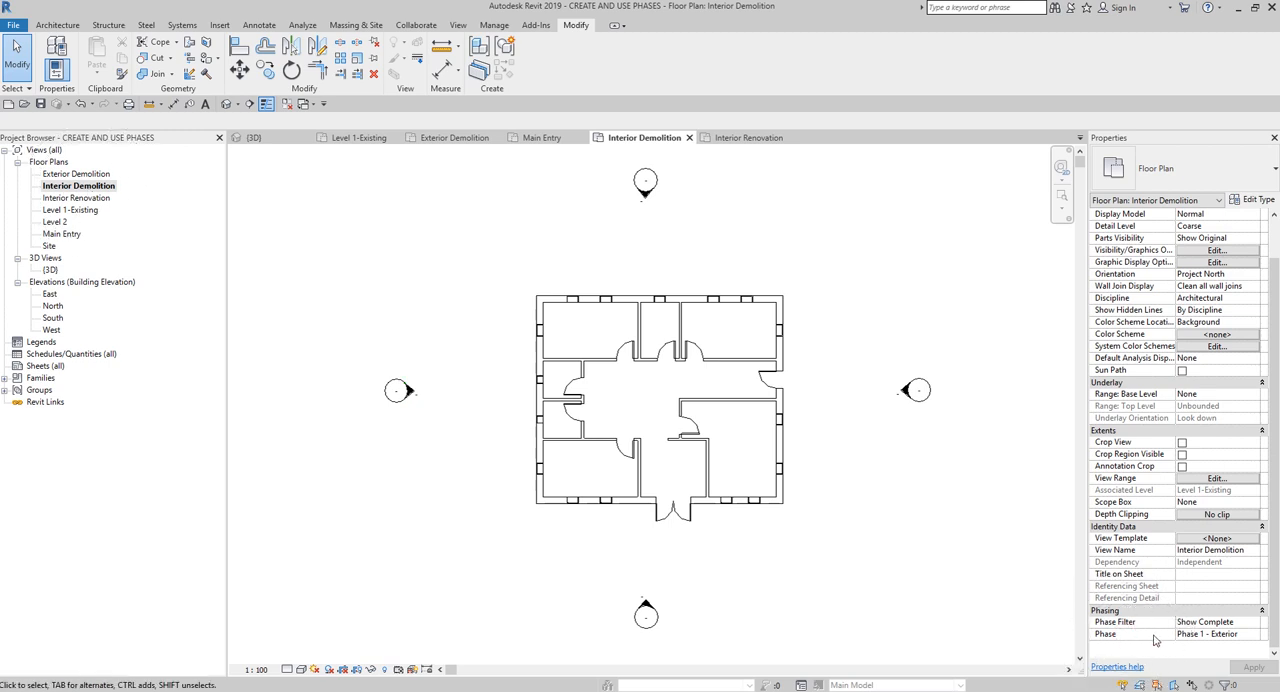
pyautogui.click(1236, 635)
pyautogui.click(1255, 635)
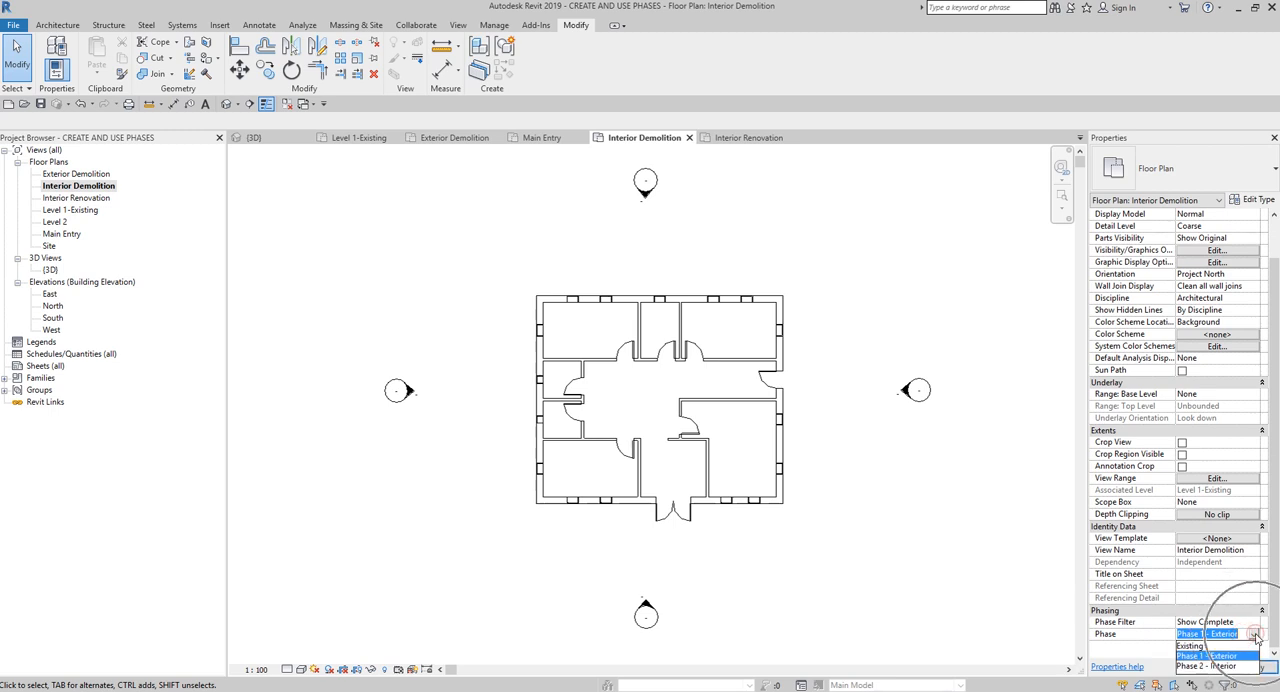
pyautogui.click(1212, 666)
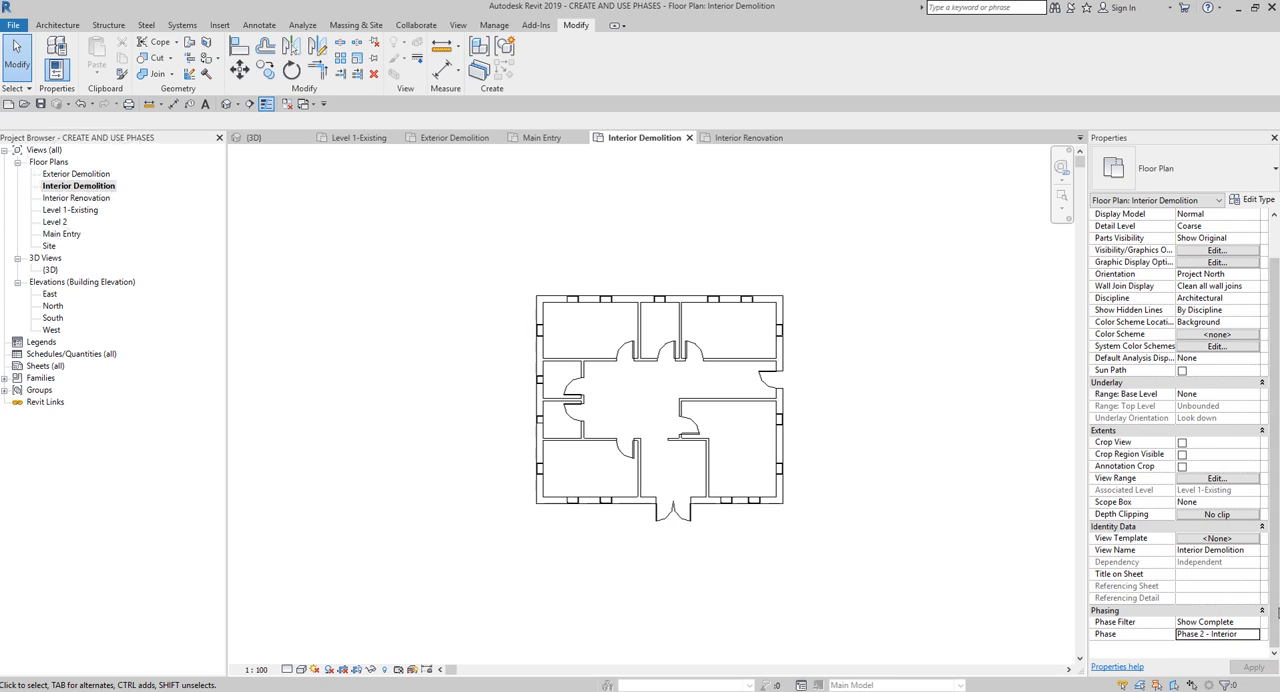
pyautogui.click(1240, 622)
pyautogui.click(1253, 622)
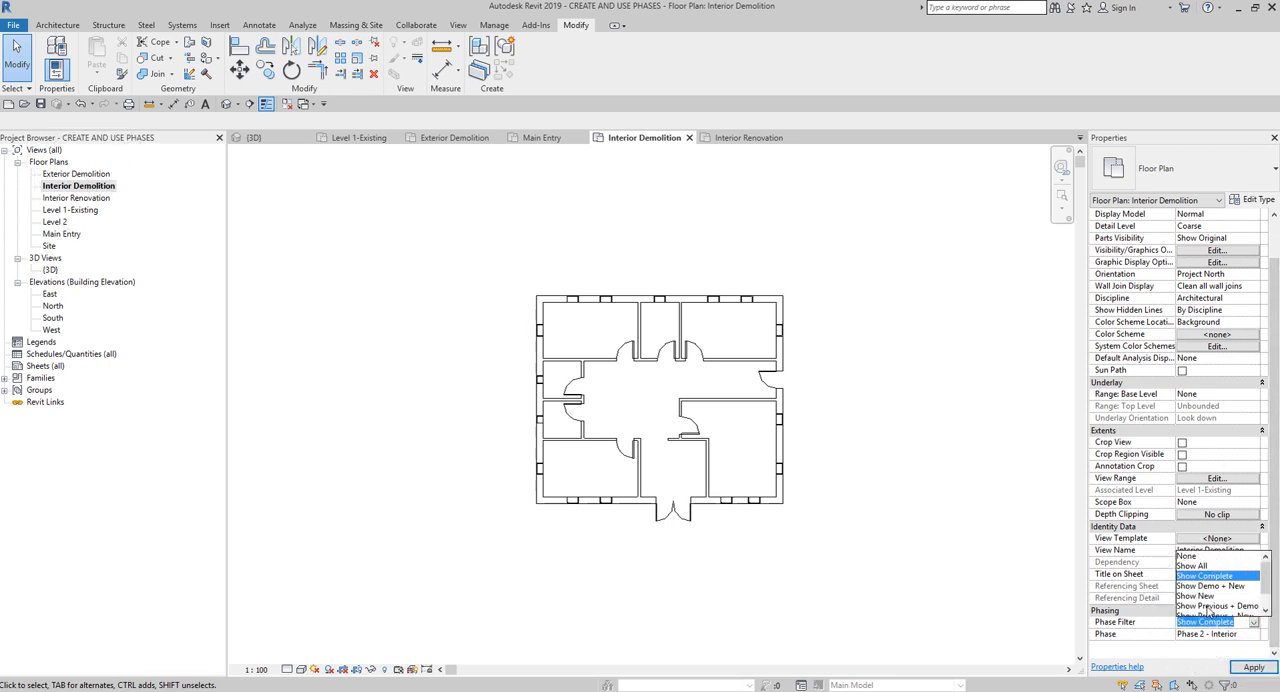
pyautogui.click(1207, 606)
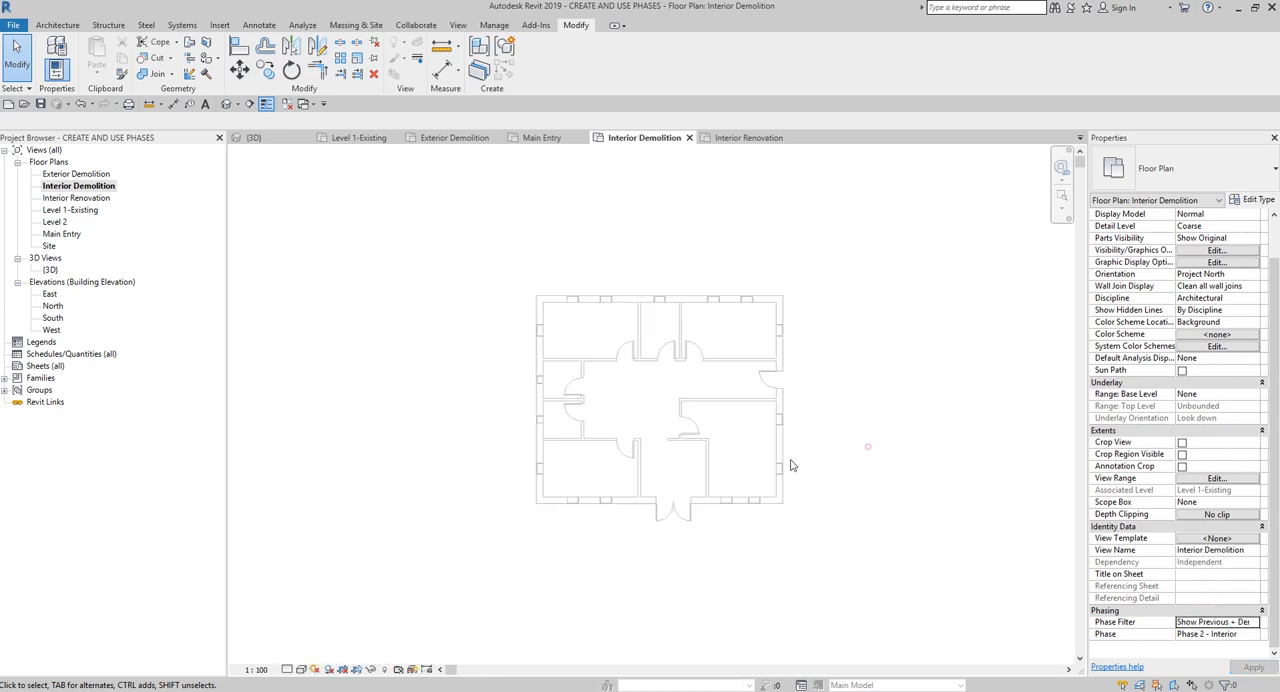
# - Demolish the interior partitions east of the main entry that enclose the southeast room, including the wall containing its door
pyautogui.scroll(3, 790, 465)
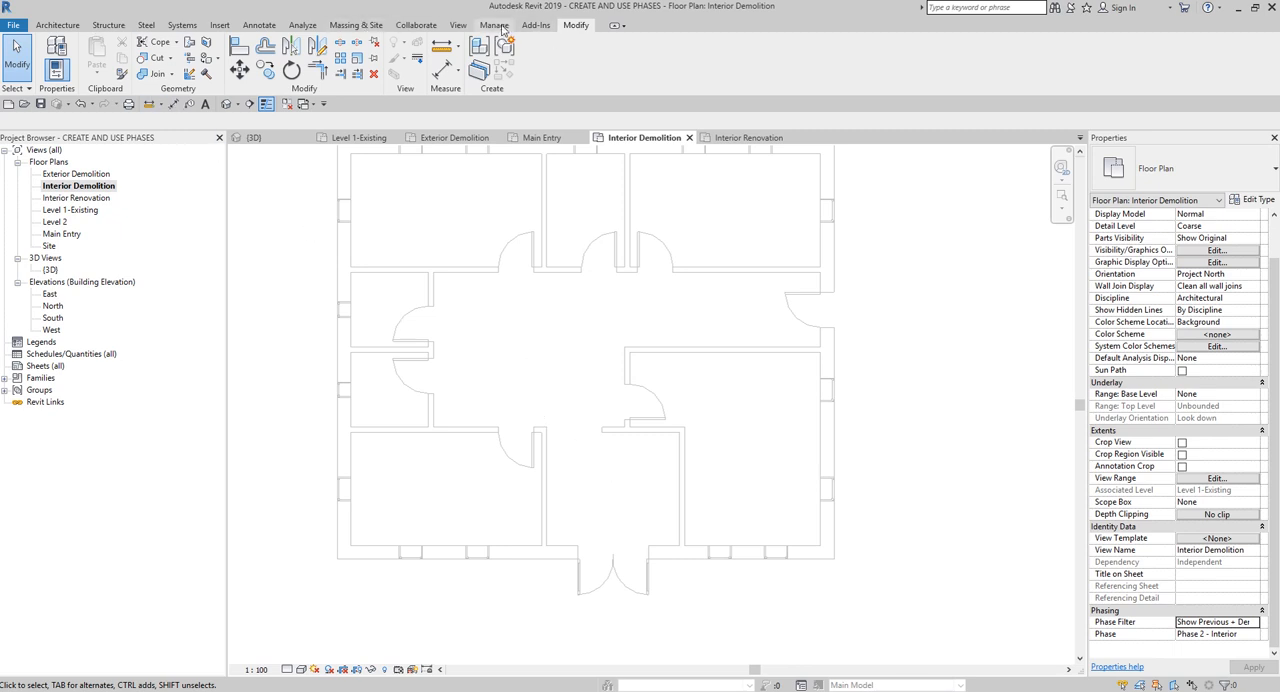
pyautogui.click(205, 76)
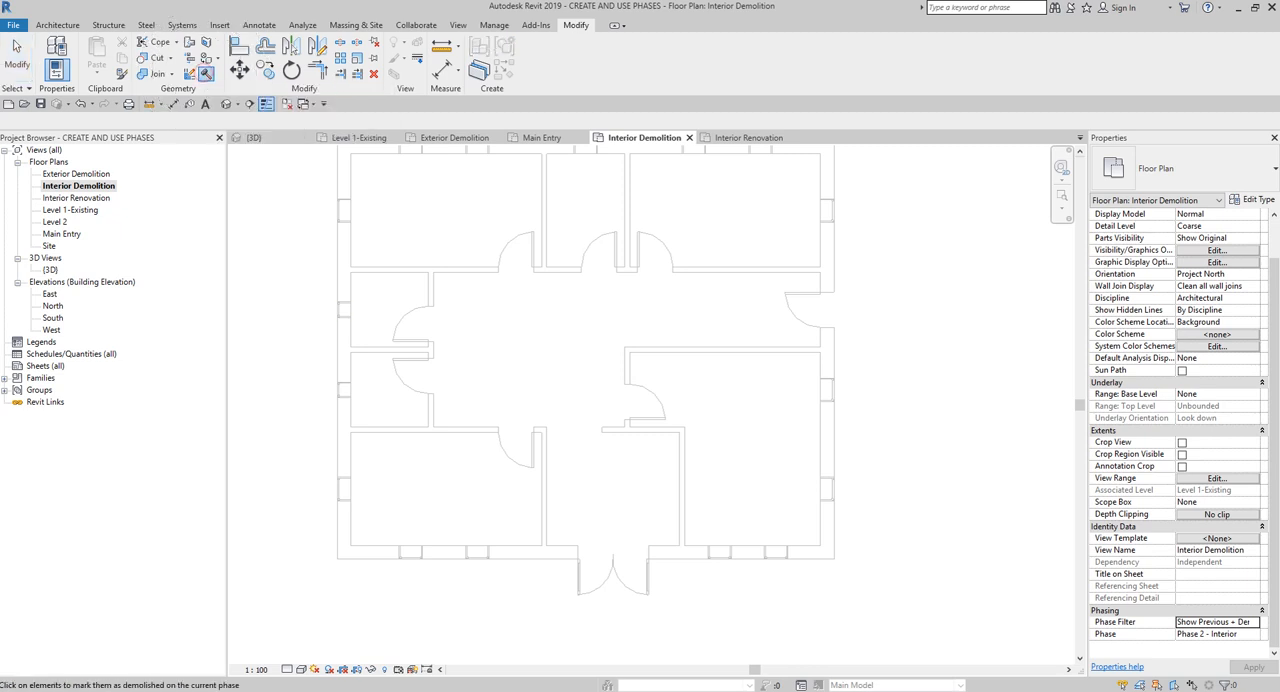
pyautogui.click(687, 503)
pyautogui.click(647, 434)
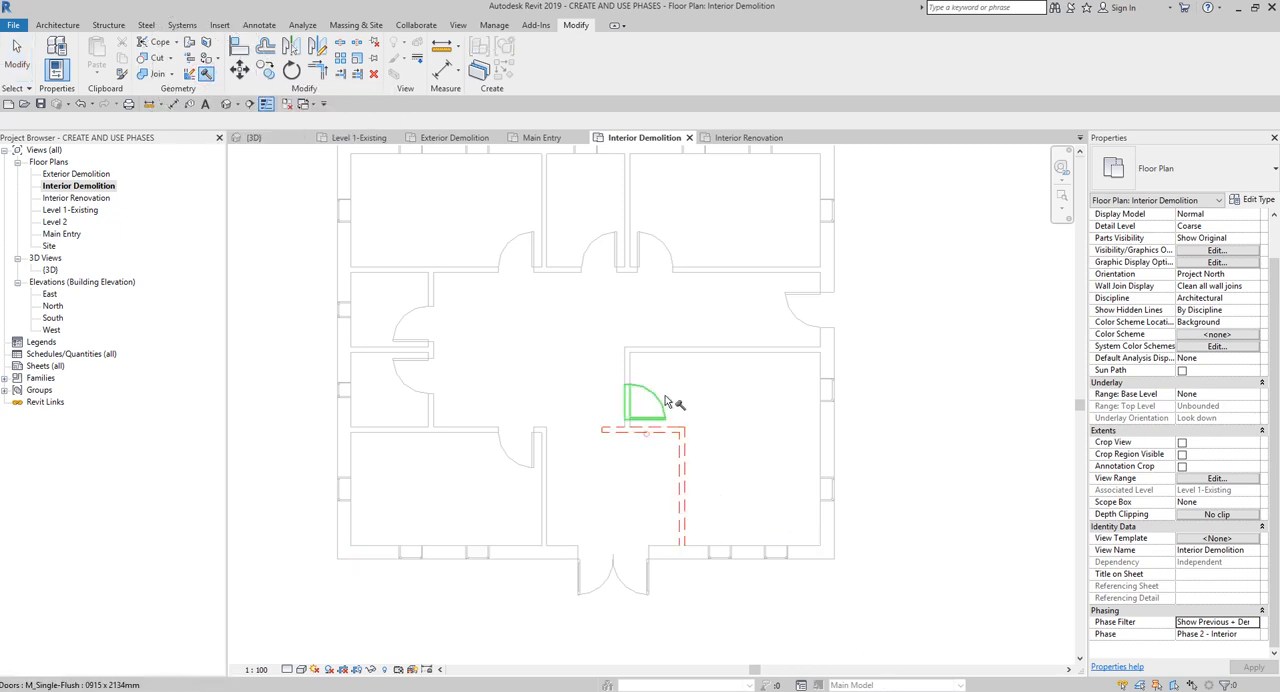
pyautogui.click(631, 372)
pyautogui.click(638, 358)
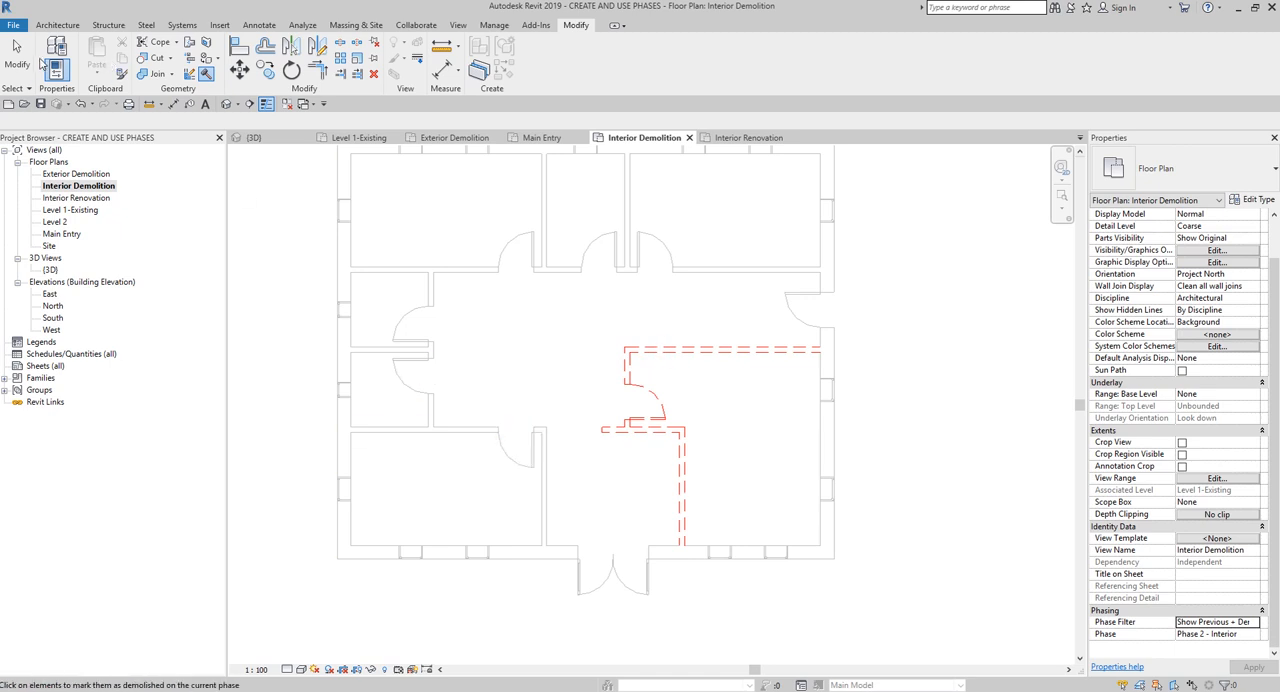
pyautogui.press('Escape')
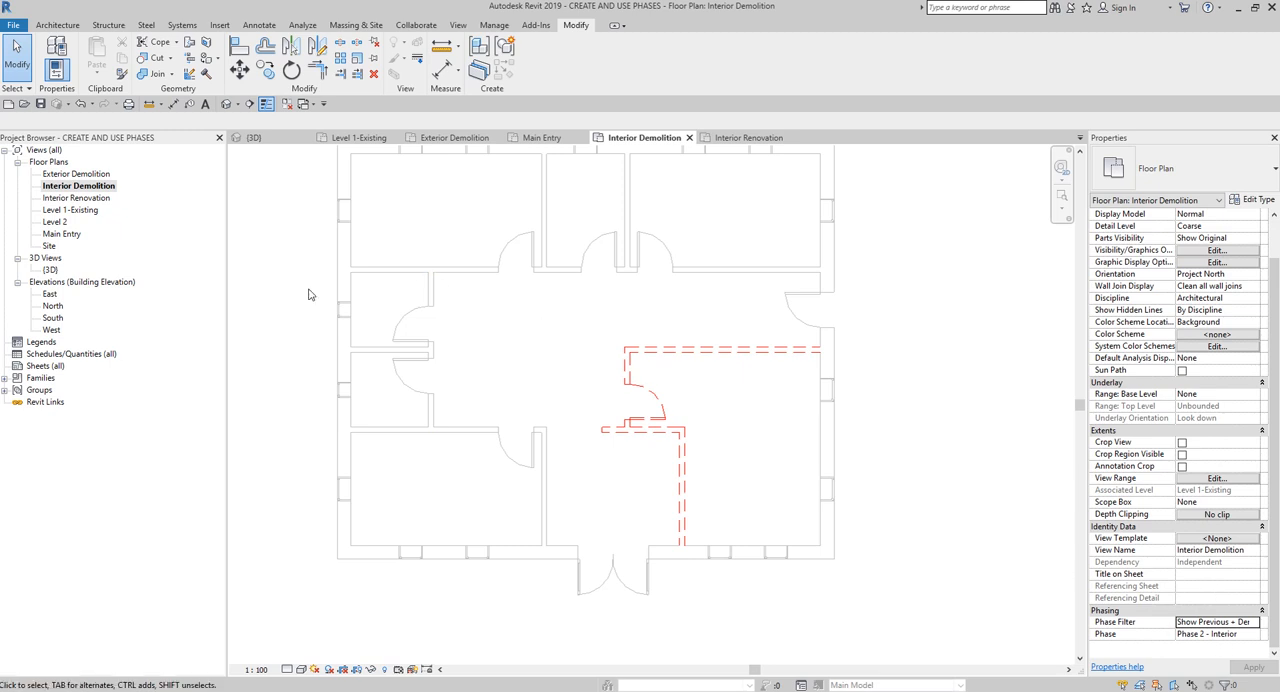
# - In the Interior Renovation plan, set the phase to Phase 2 - Interior, keeping the Show Complete phase filter, and apply it
pyautogui.doubleClick(80, 199)
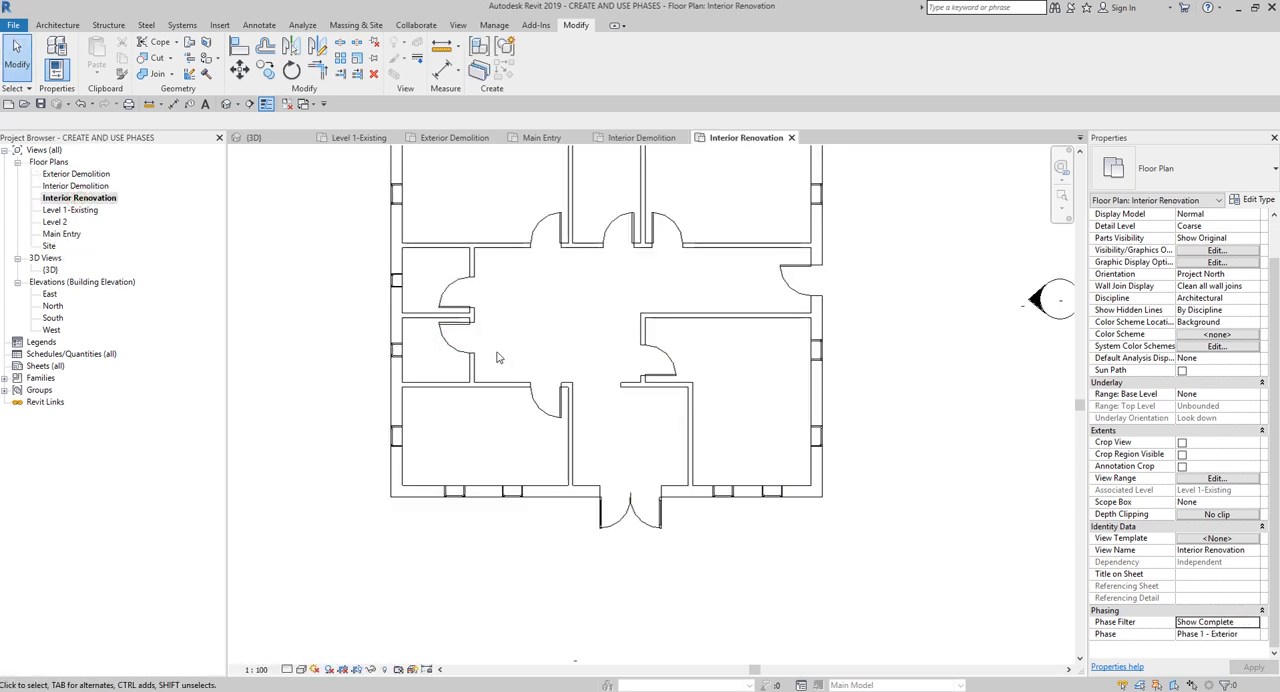
pyautogui.click(1200, 636)
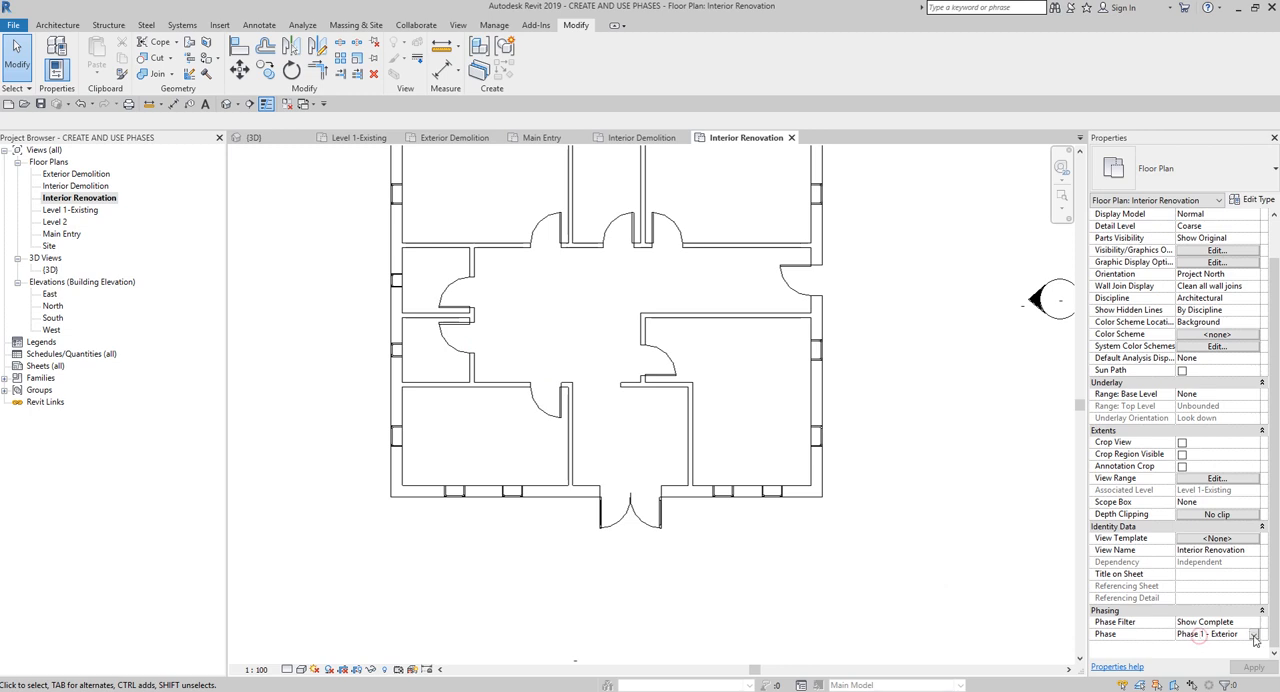
pyautogui.click(1252, 636)
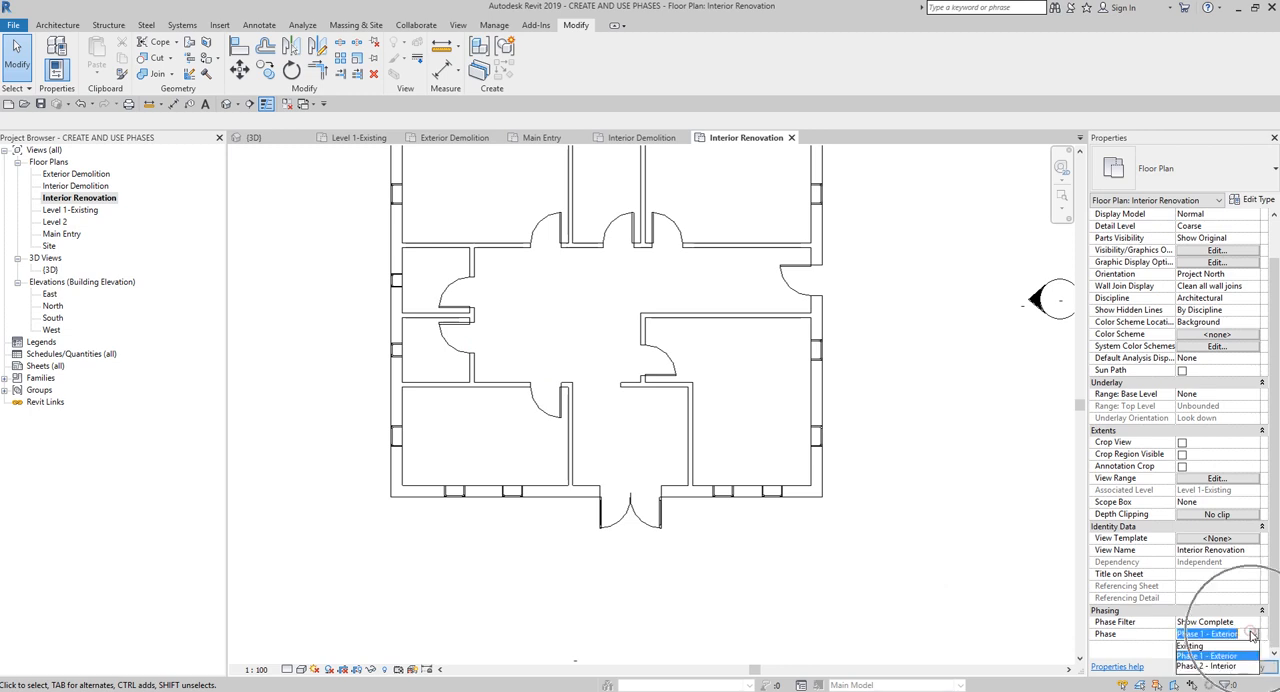
pyautogui.click(1205, 667)
pyautogui.click(1200, 632)
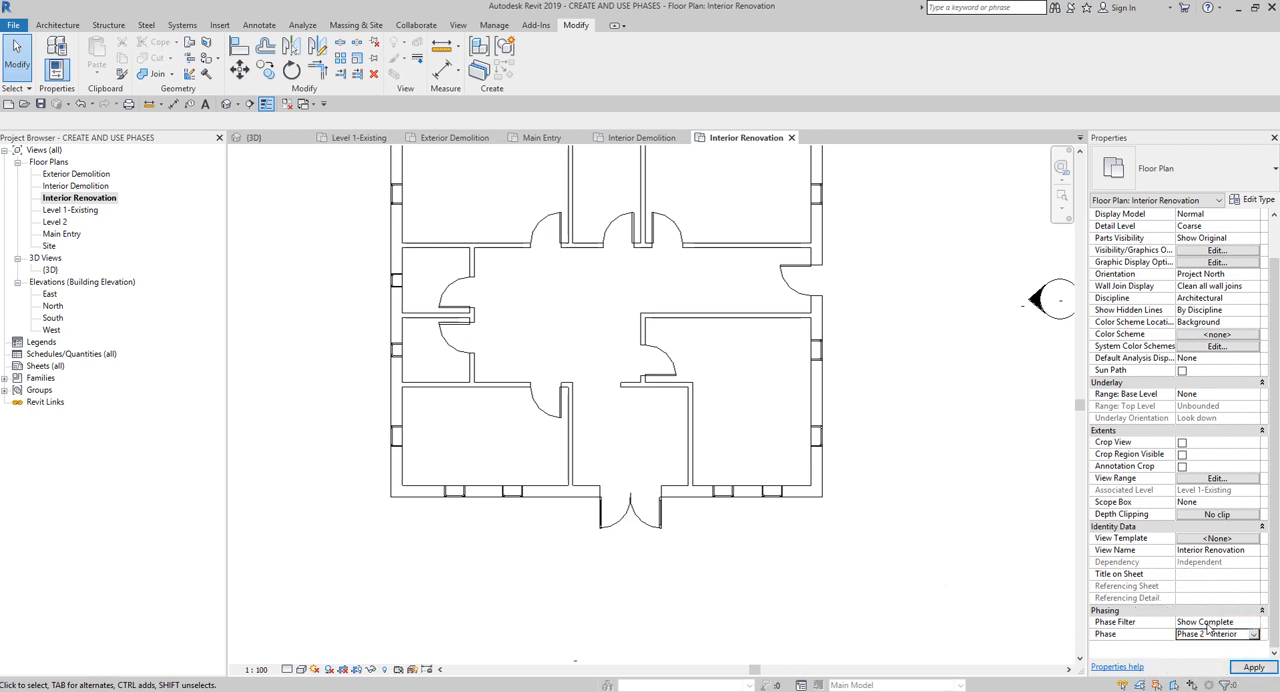
pyautogui.click(1207, 625)
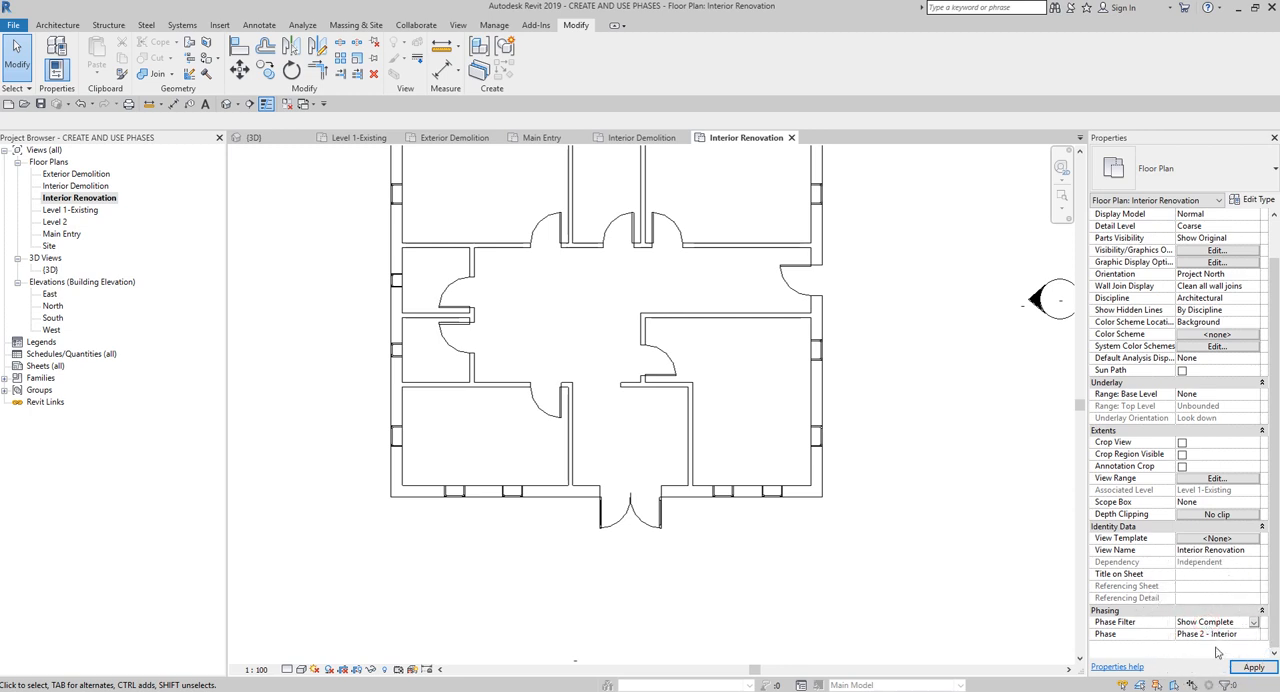
pyautogui.click(1253, 667)
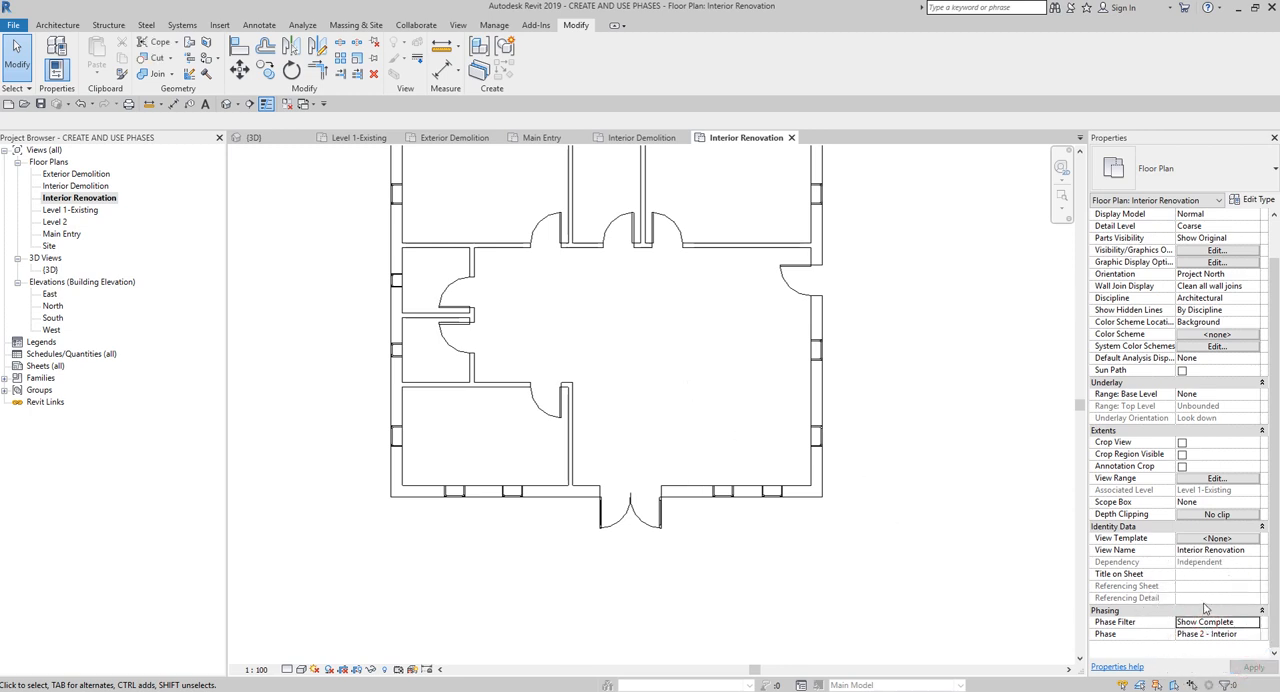
pyautogui.press('ctrl')
pyautogui.press('ctrl')
pyautogui.click(73, 199)
pyautogui.press('ctrl')
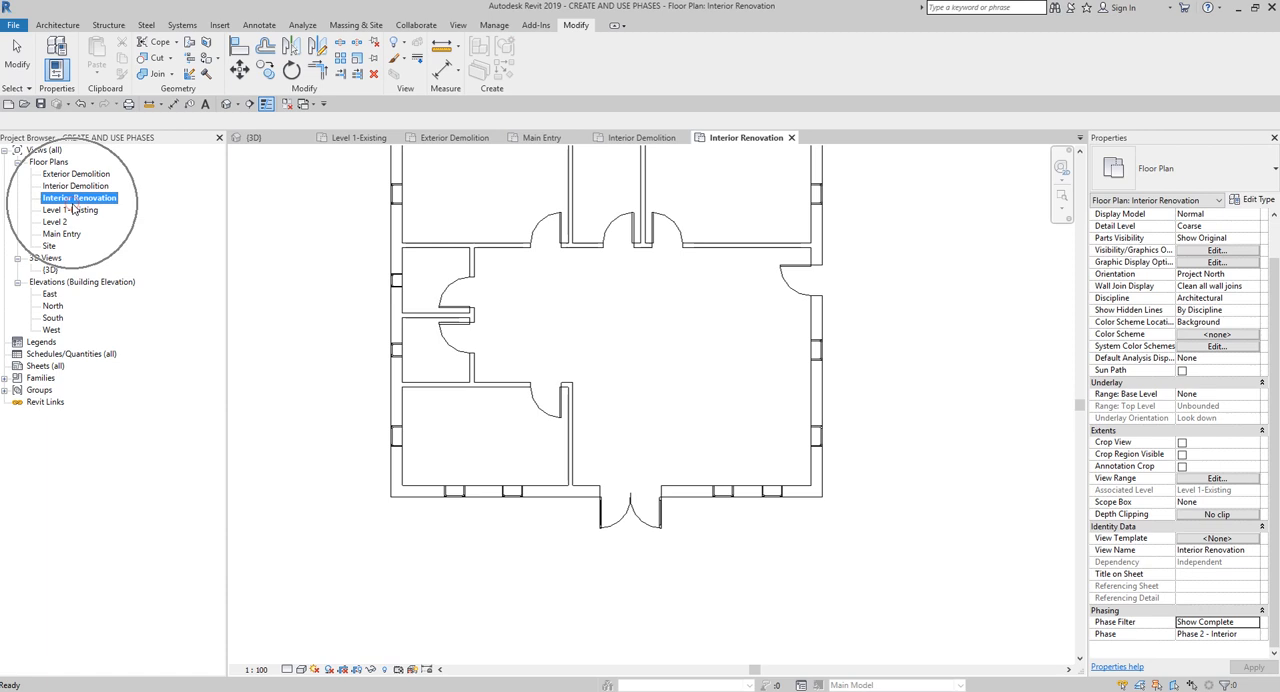
# - Draw 135mm Partition (2-hr) walls enclosing the southeast corner: about 3175 mm north from the south wall, and east to the exterior wall
pyautogui.click(57, 25)
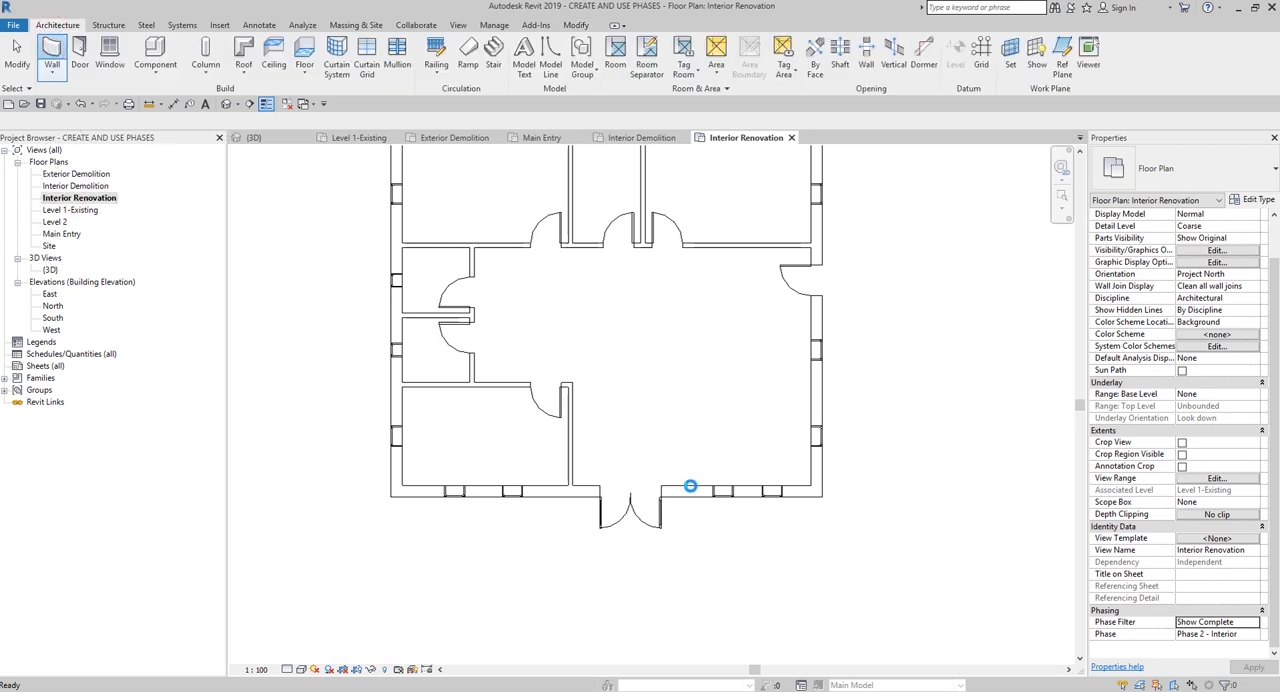
pyautogui.press('w')
pyautogui.press('a')
pyautogui.click(688, 487)
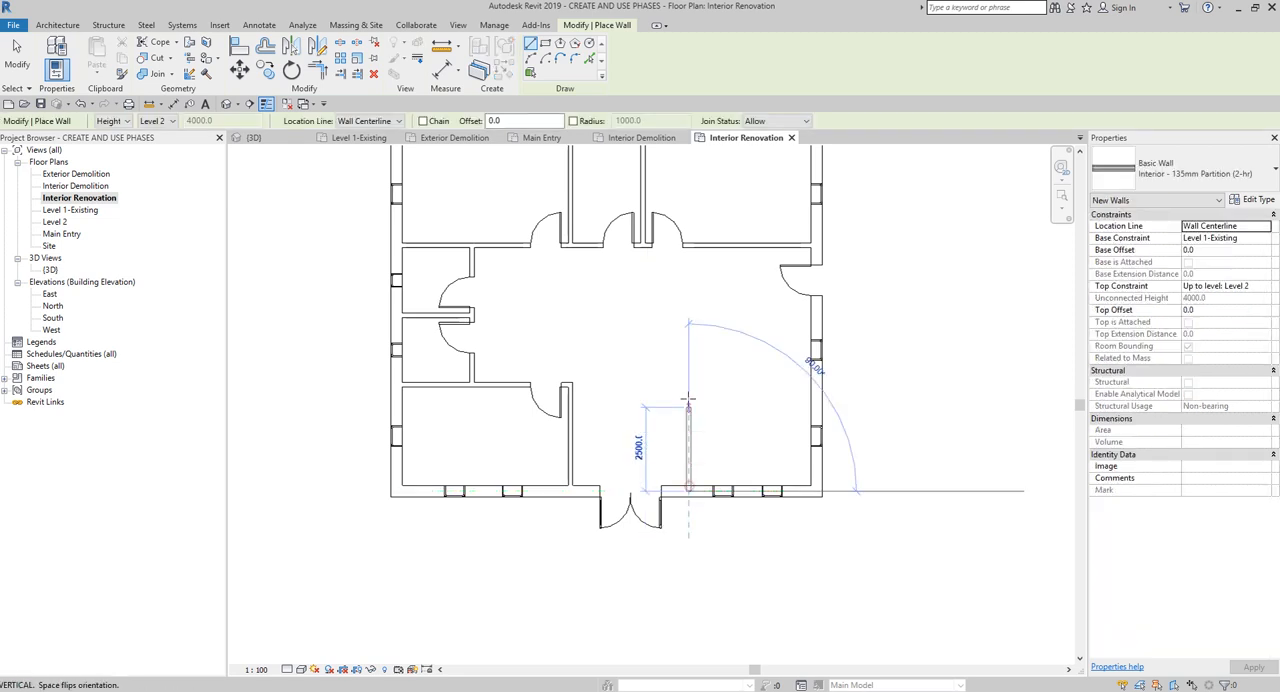
pyautogui.click(688, 384)
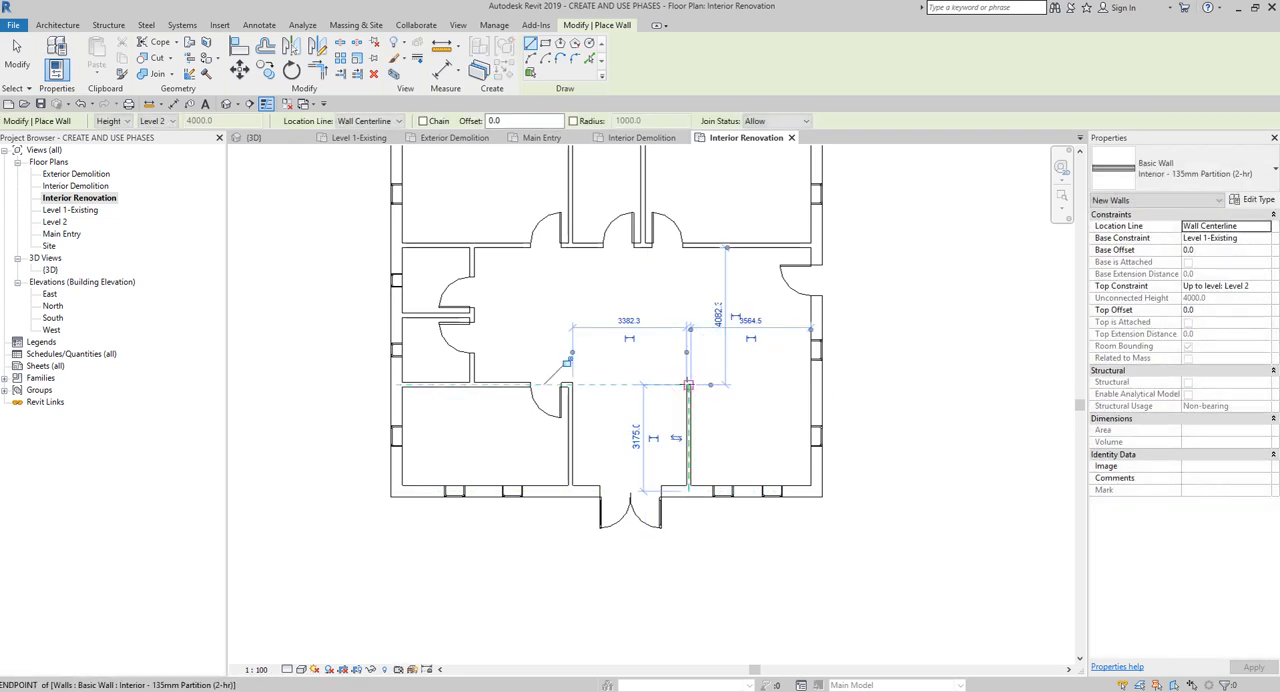
pyautogui.click(688, 384)
pyautogui.click(815, 384)
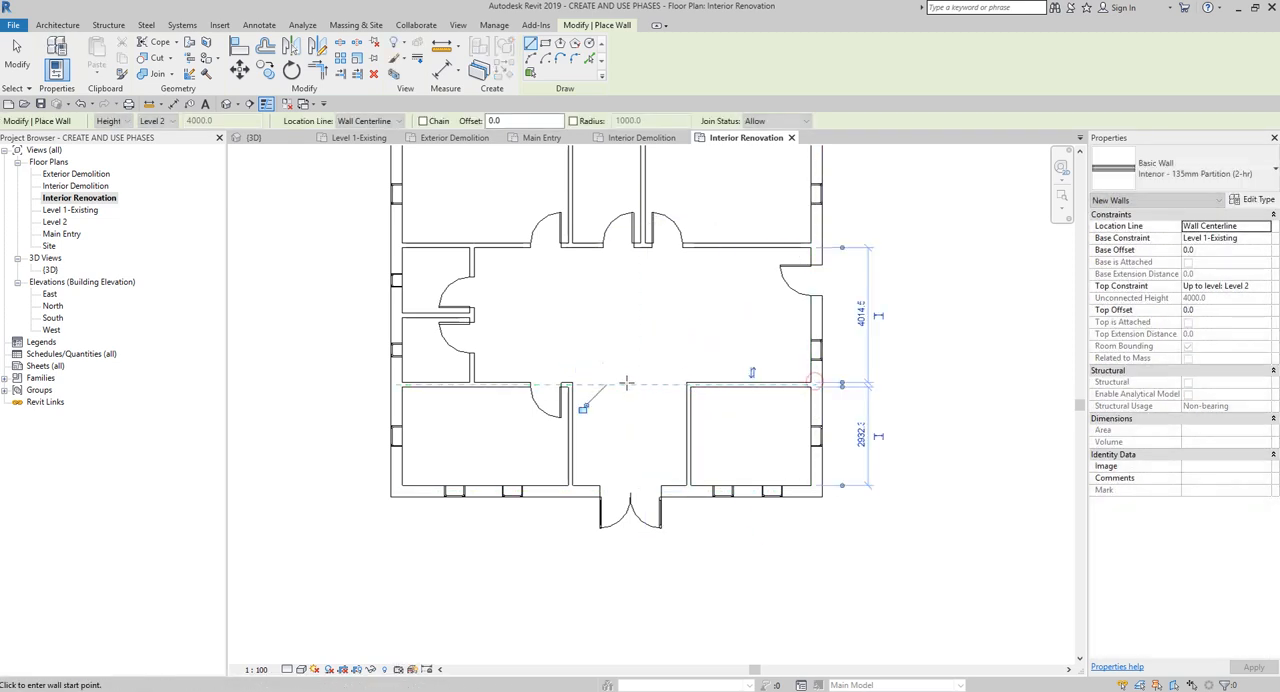
# - Draw a freestanding H-shaped partition in the central hall: a long east-west wall centred on north-south end walls about 1400 mm long
pyautogui.click(505, 291)
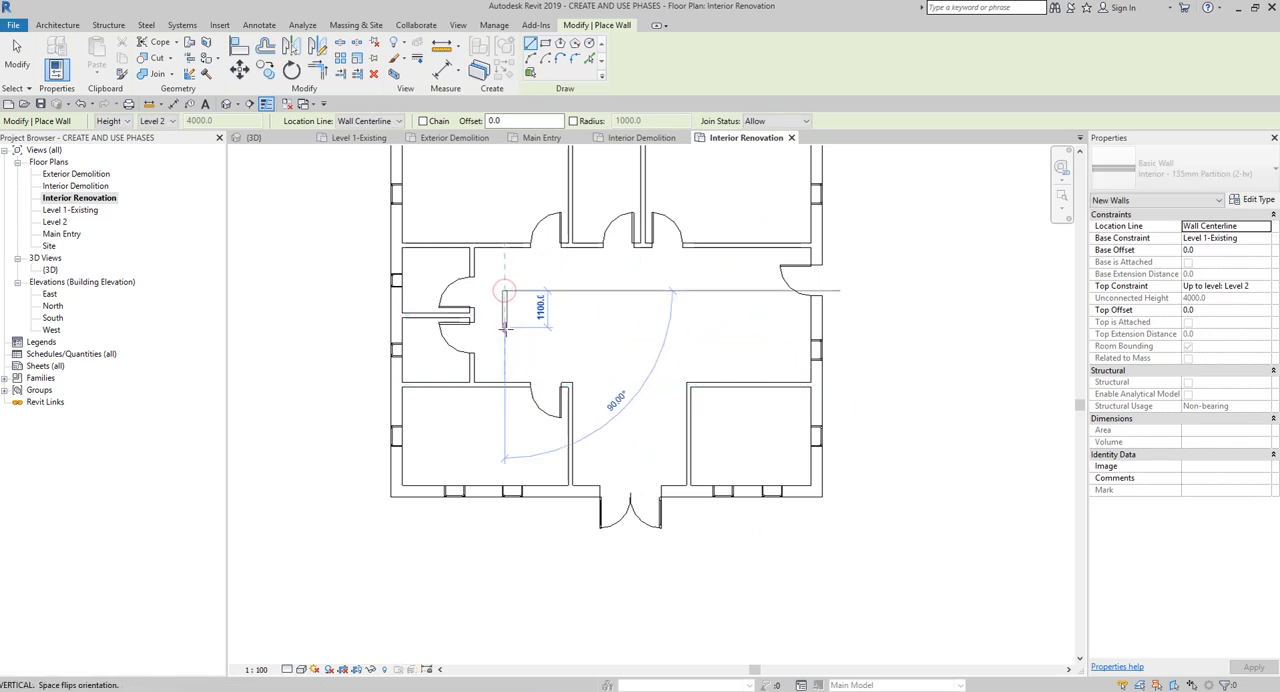
pyautogui.click(505, 337)
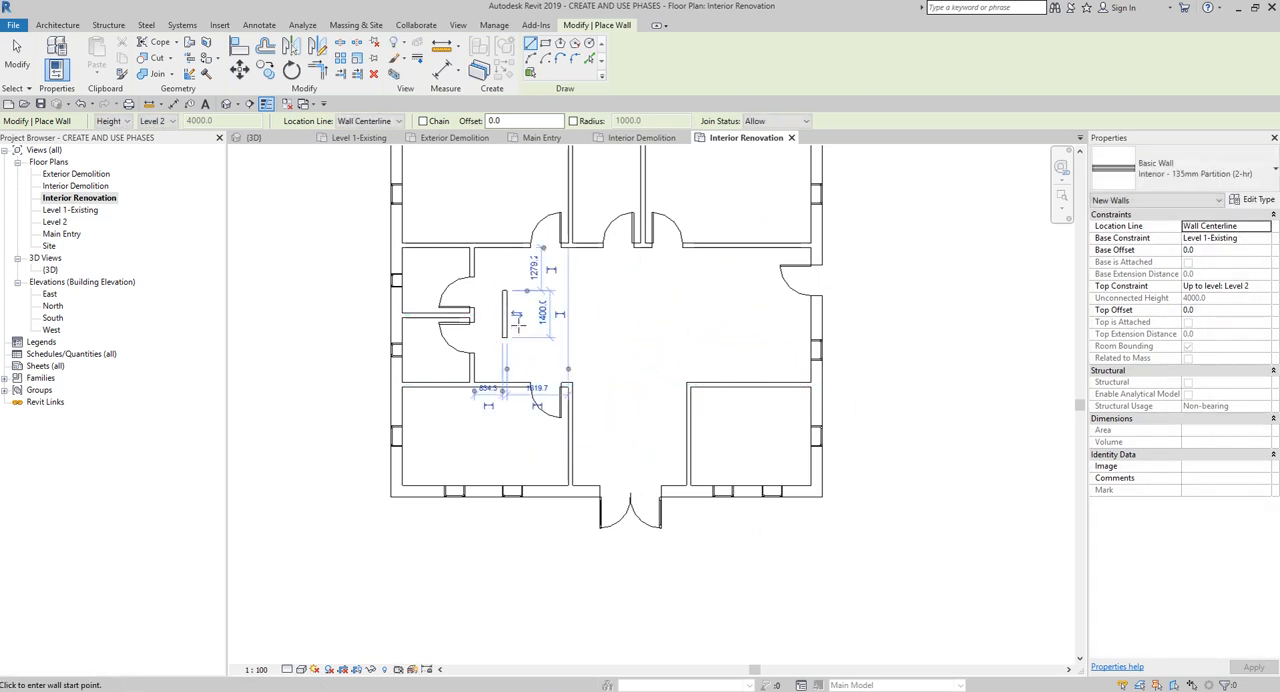
pyautogui.click(505, 314)
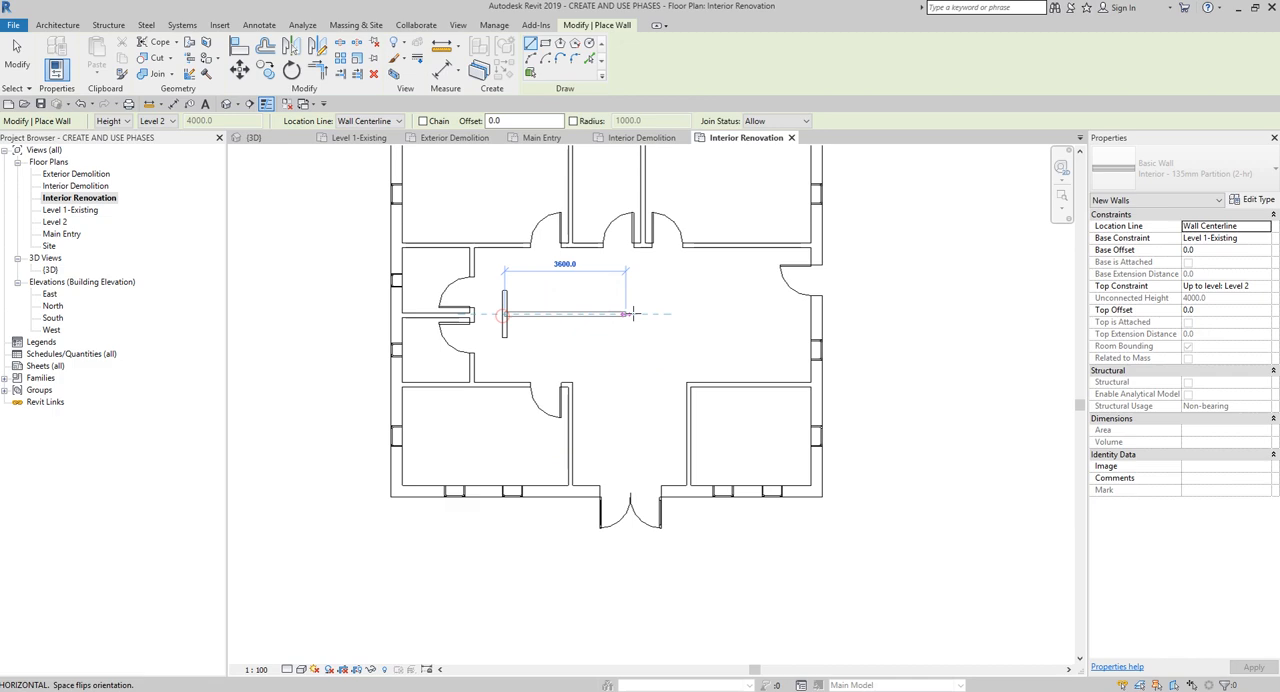
pyautogui.click(760, 314)
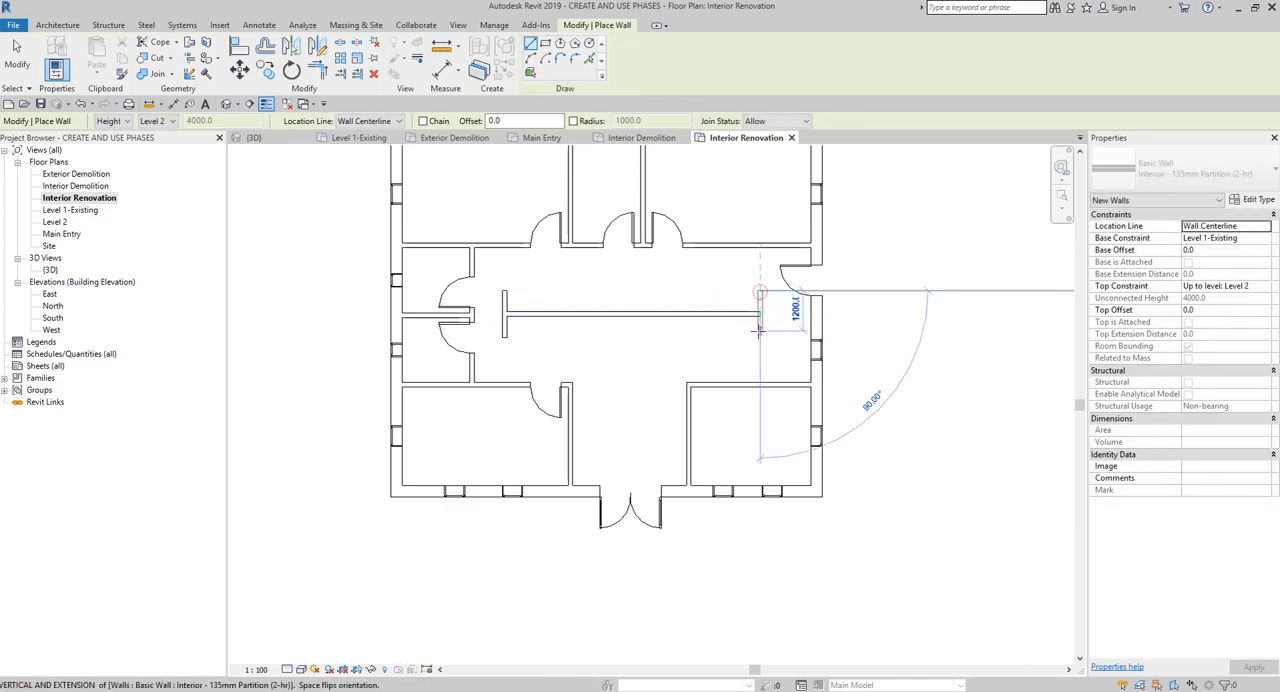
pyautogui.click(760, 337)
pyautogui.press('Escape')
pyautogui.press('Escape')
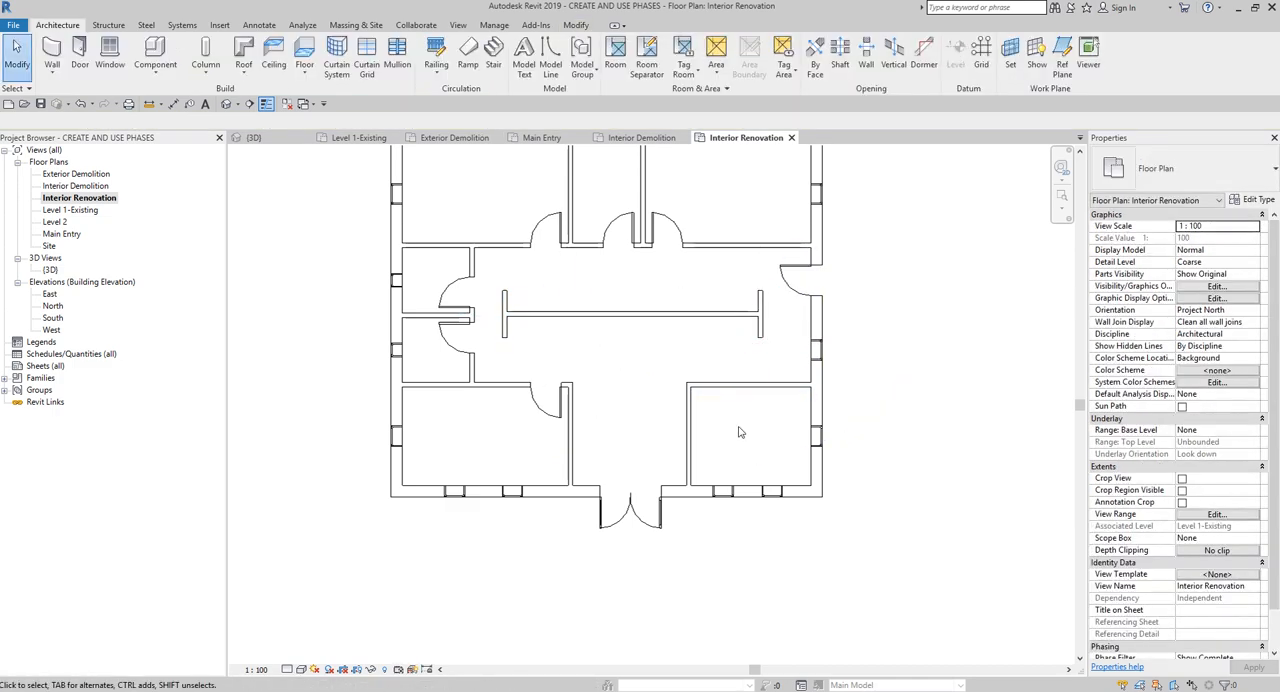
# - Place an M_Single-Flush 0915 x 2134mm door in the new southeast room's north wall, 200 mm from its west wall, swinging inward
pyautogui.scroll(3, 740, 432)
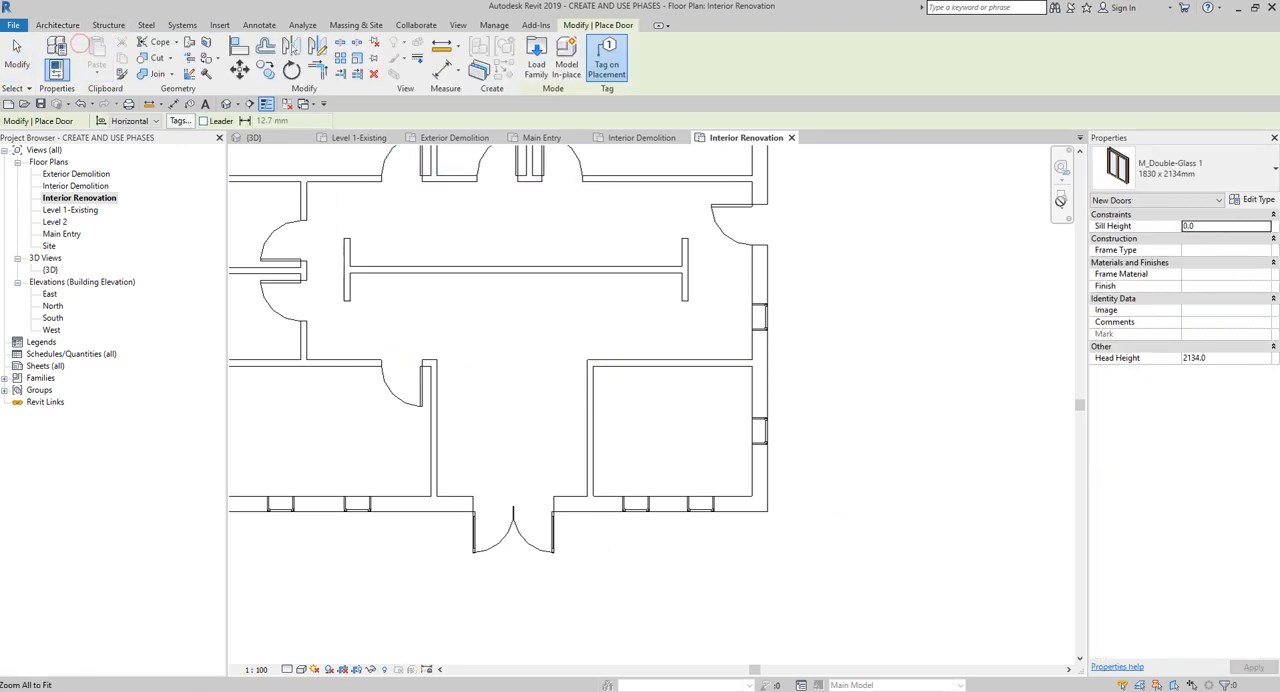
pyautogui.click(1175, 172)
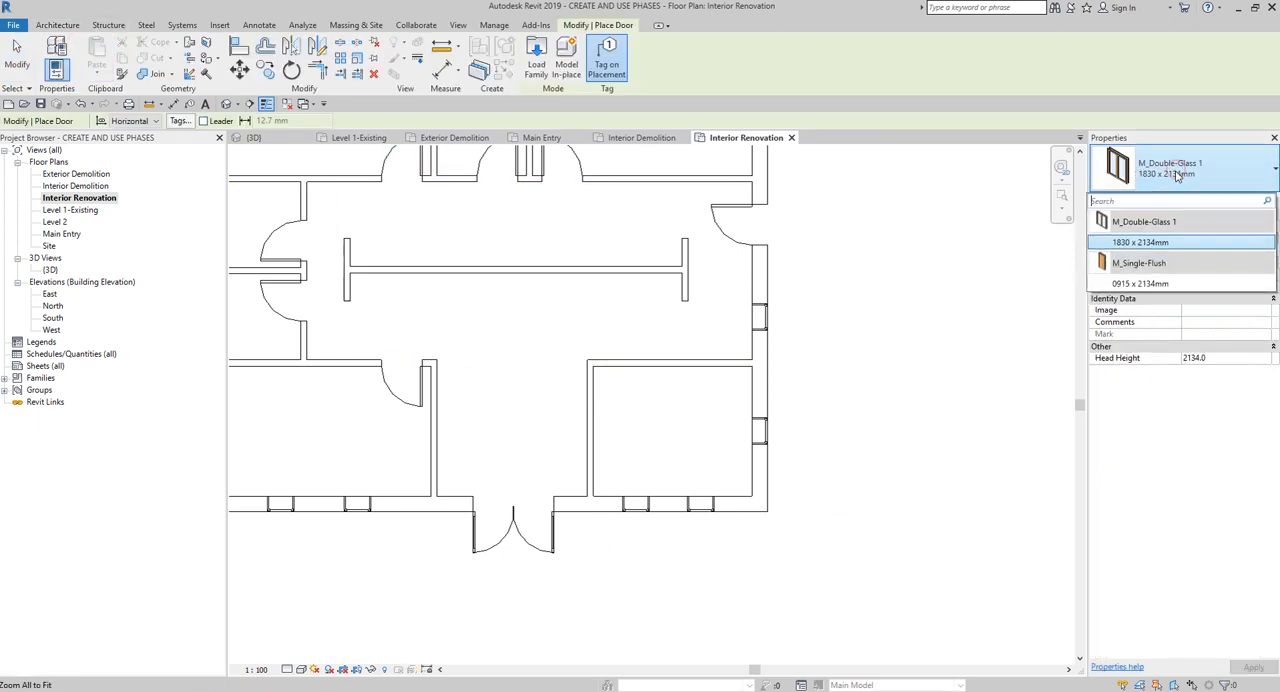
pyautogui.click(1140, 284)
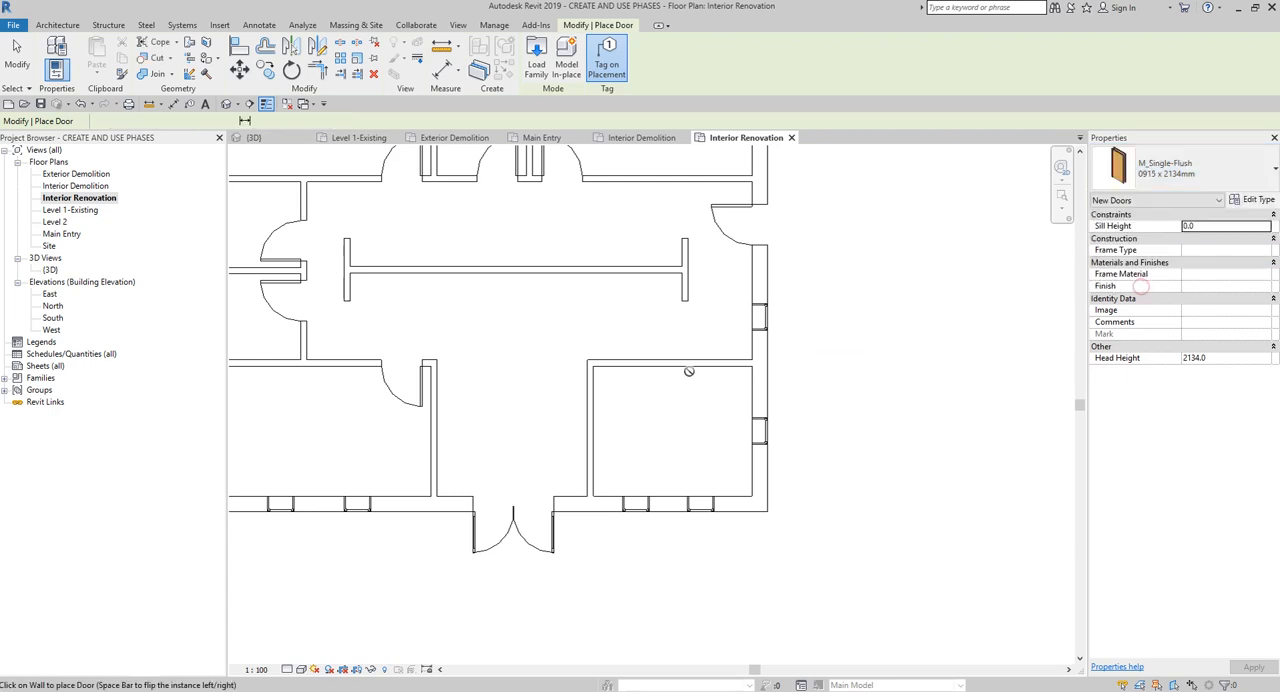
pyautogui.click(618, 366)
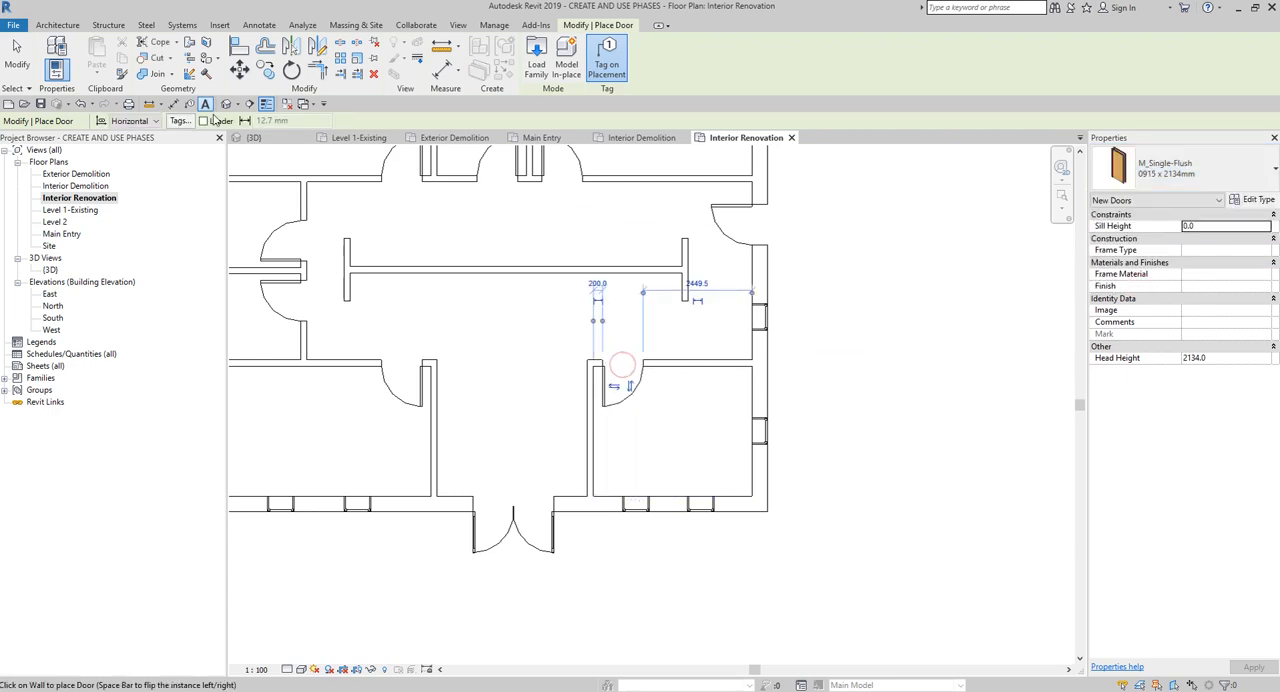
pyautogui.click(16, 46)
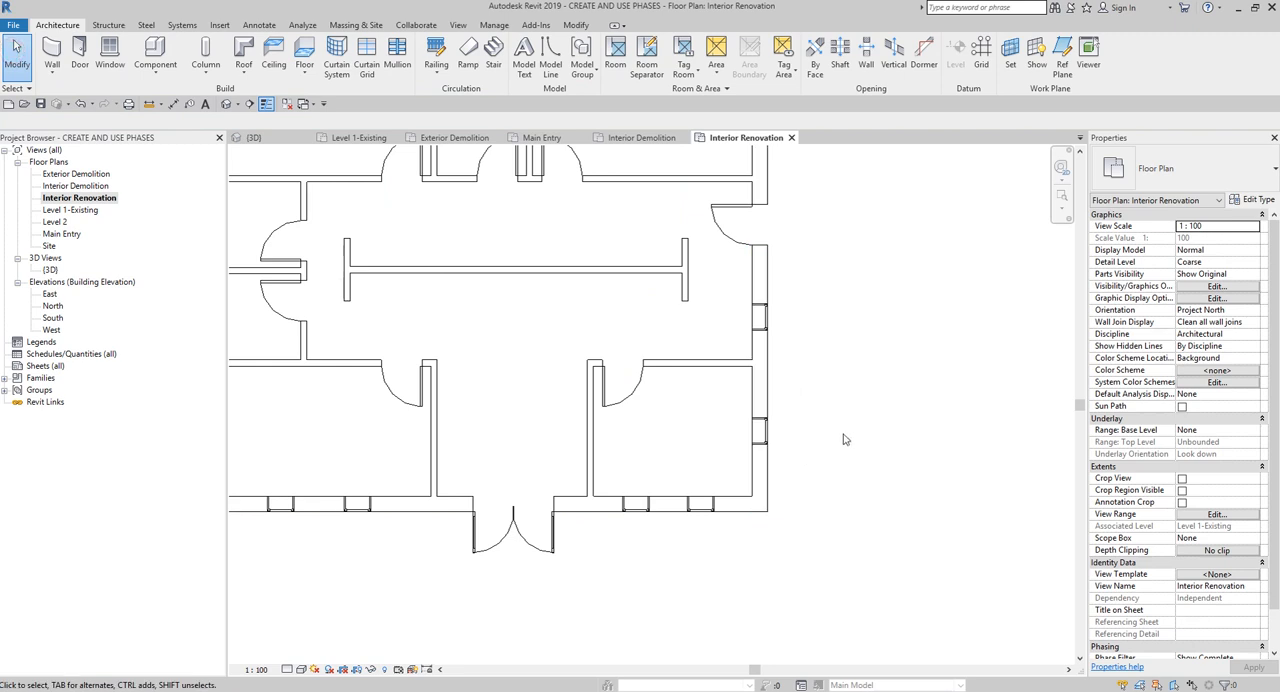
# - Examine the whole Interior Renovation plan with its new partitions and door
pyautogui.scroll(-1, 845, 435)
pyautogui.scroll(-2, 845, 435)
pyautogui.scroll(-1, 1195, 568)
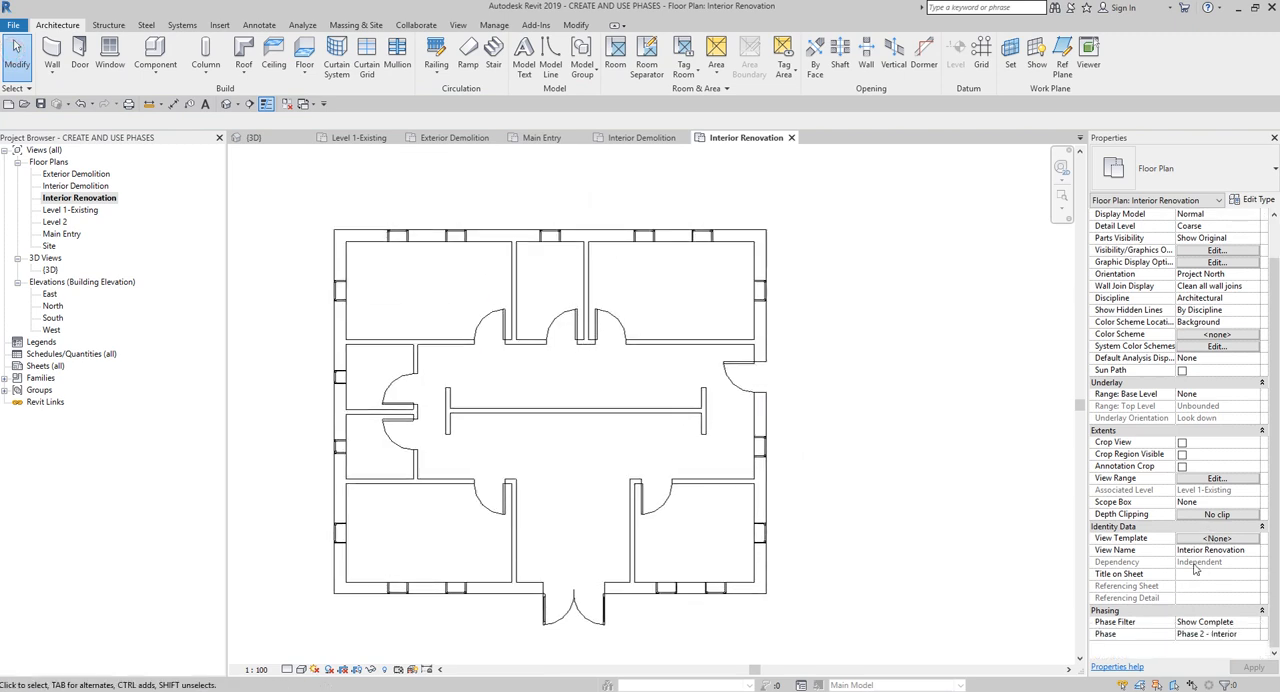
pyautogui.click(100, 199)
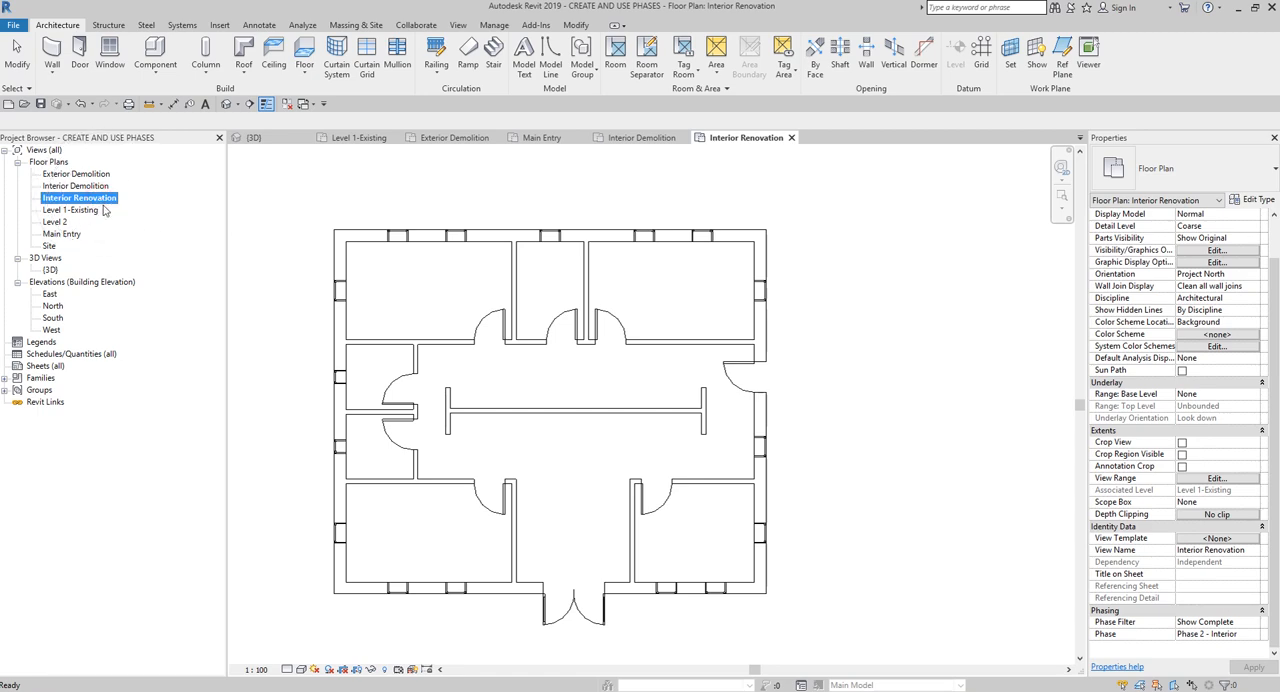
pyautogui.click(630, 395)
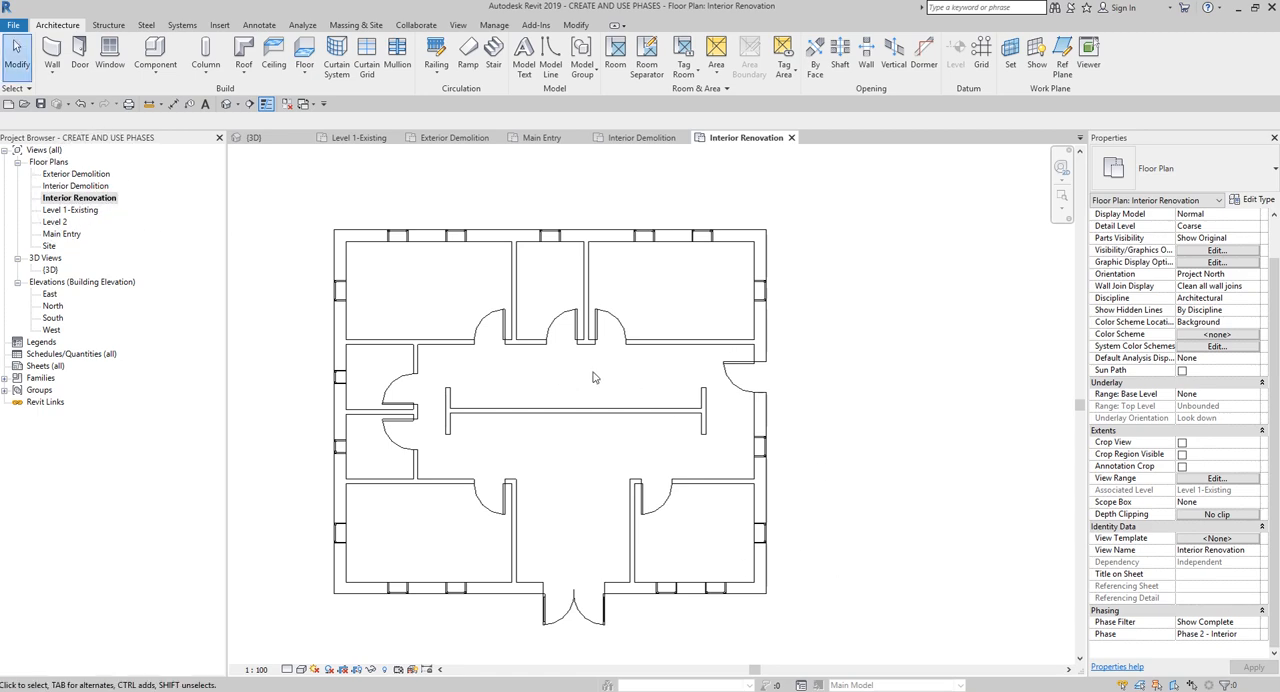
pyautogui.scroll(-1, 593, 373)
pyautogui.moveTo(593, 373); pyautogui.dragTo(663, 358, button='middle')
pyautogui.scroll(1, 661, 348)
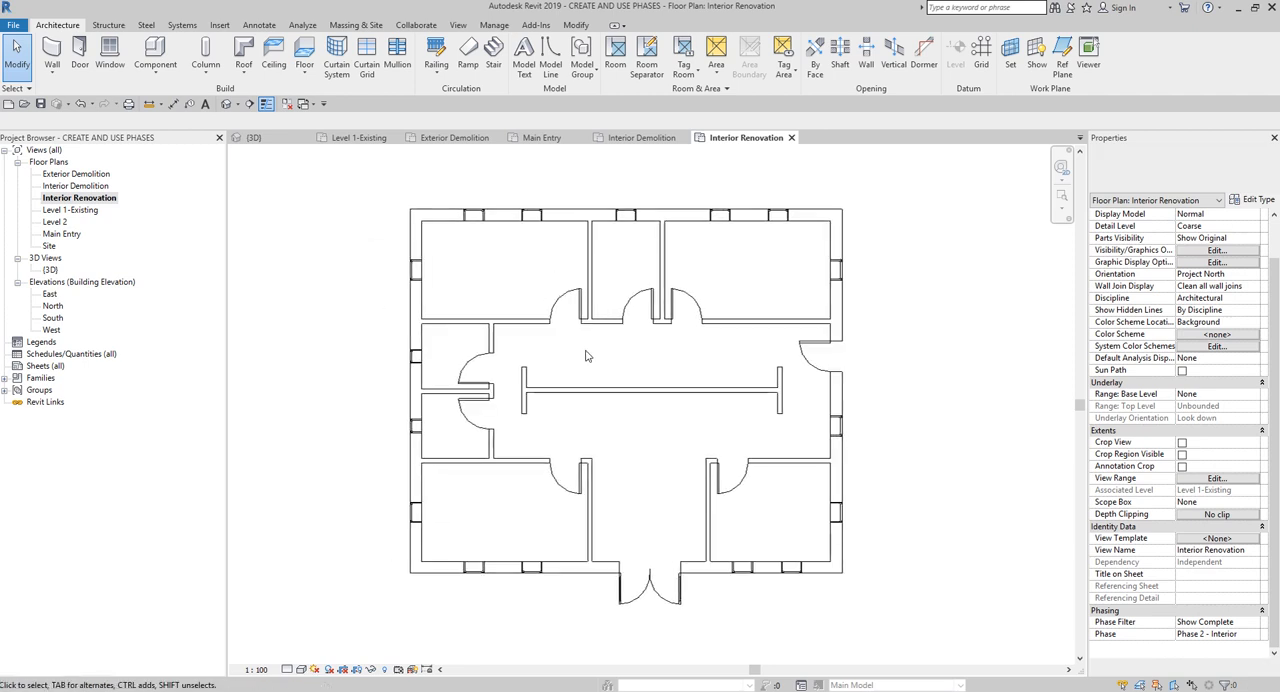
# - Review the Level 1-Existing and Exterior Demolition floor plans, examining the whole layout in each
pyautogui.doubleClick(78, 212)
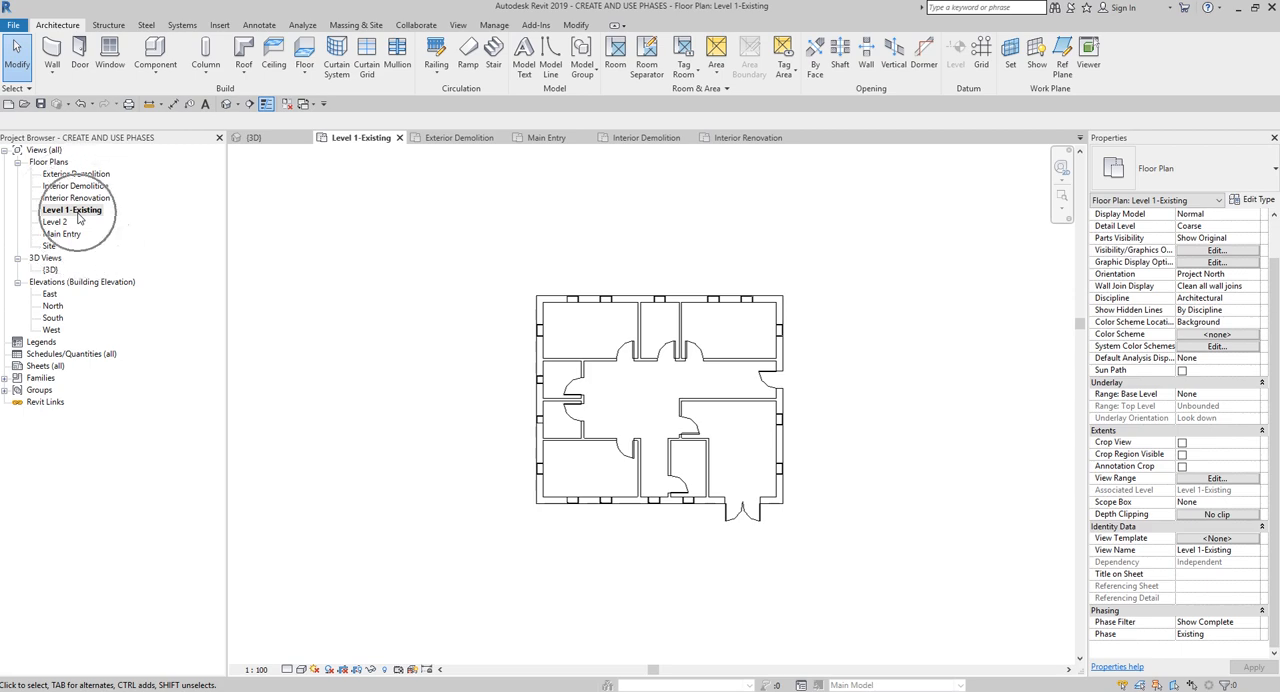
pyautogui.scroll(3, 734, 434)
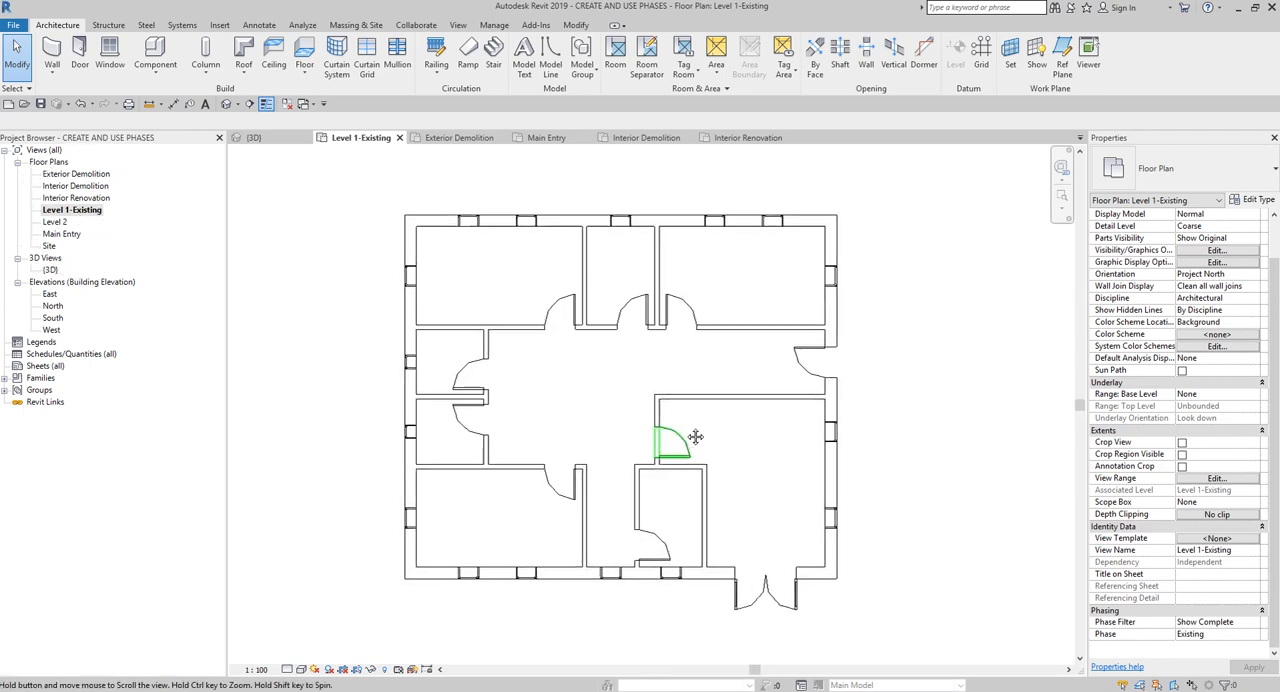
pyautogui.click(88, 174)
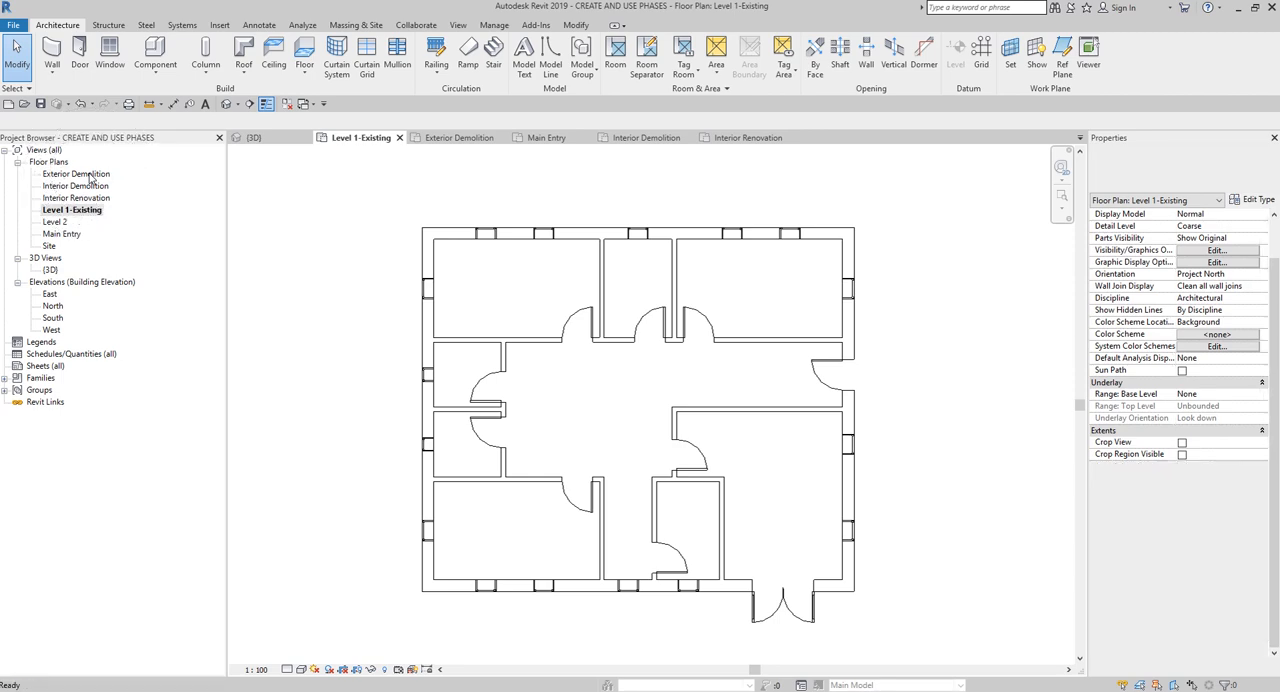
pyautogui.doubleClick(89, 174)
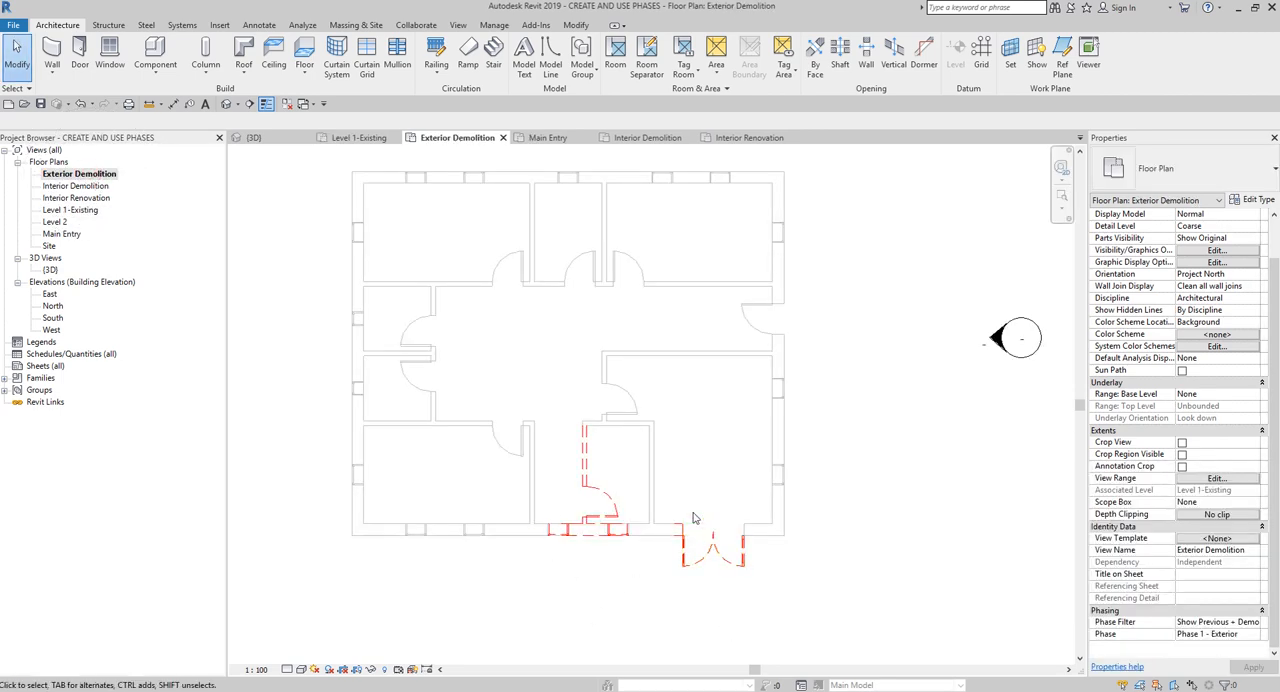
pyautogui.middleClick(681, 574)
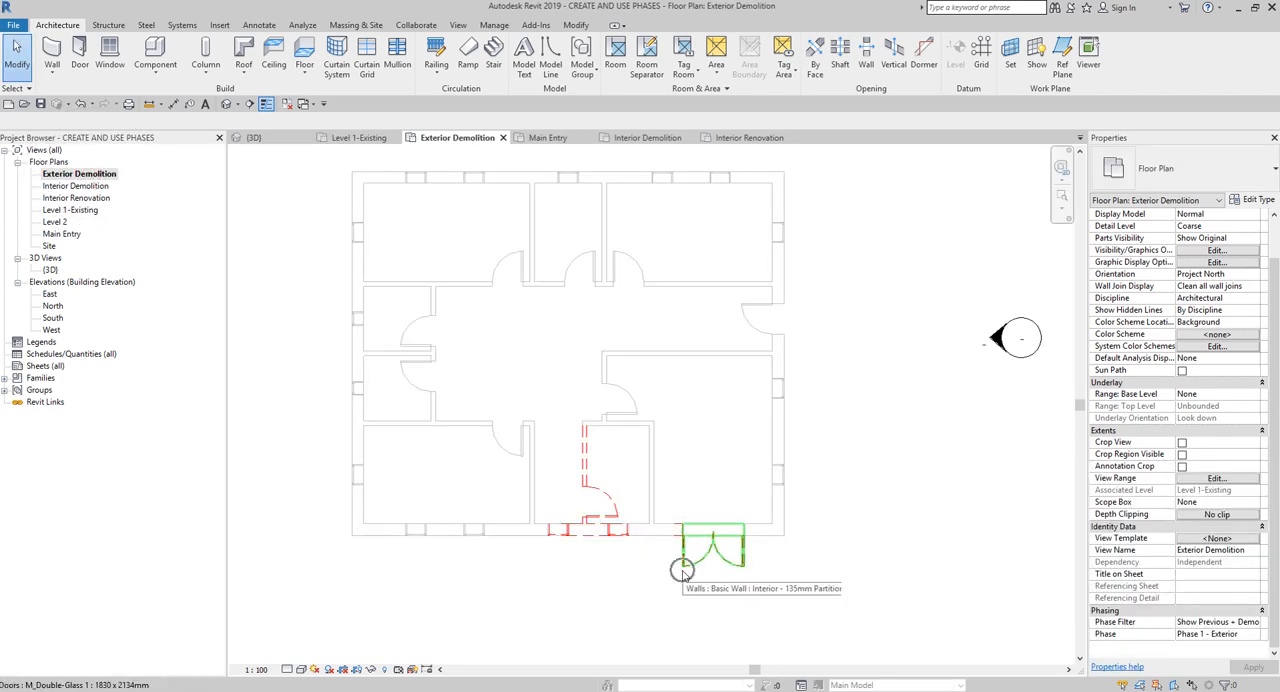
pyautogui.middleClick(681, 574)
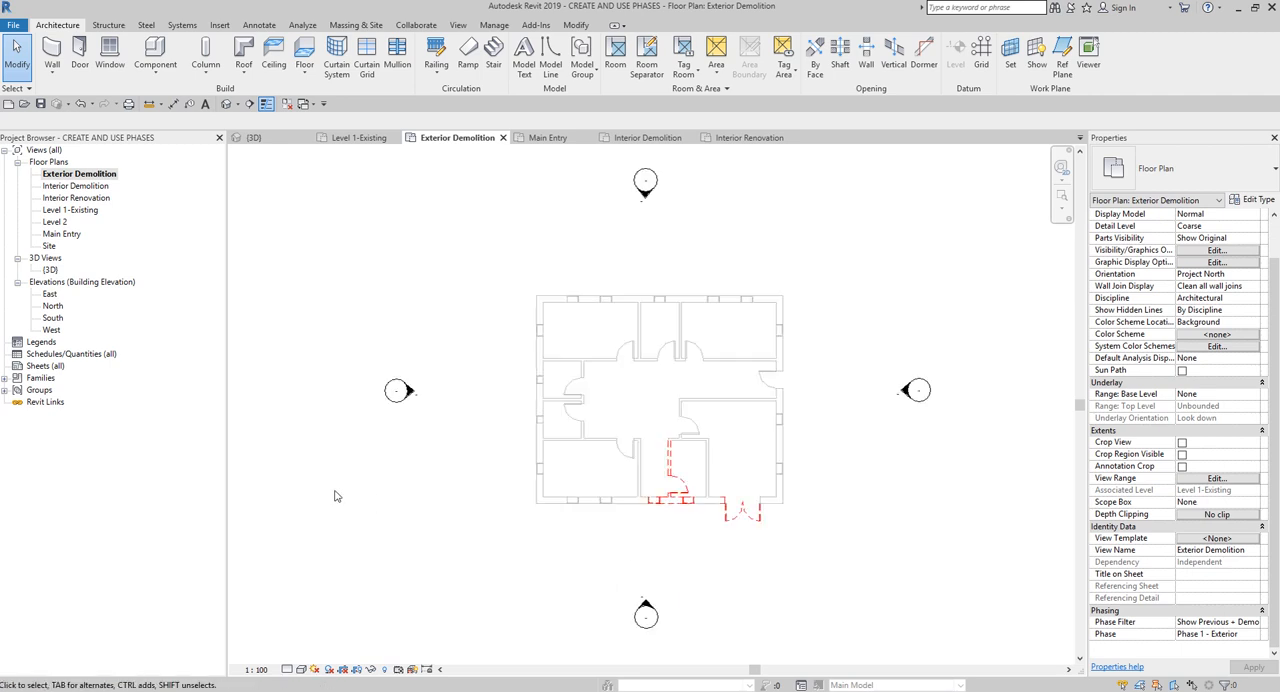
# - Review the Main Entry, Interior Demolition and Interior Renovation floor plans in sequence, showing the full layout of each
pyautogui.doubleClick(62, 234)
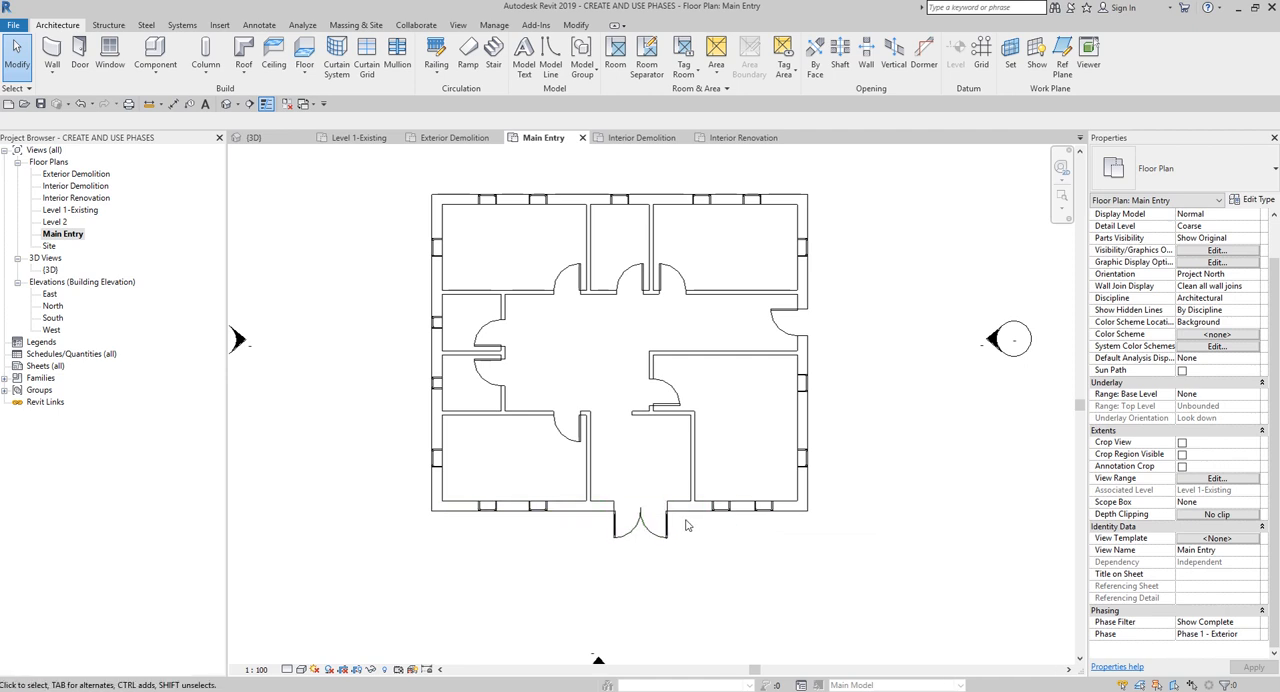
pyautogui.doubleClick(88, 186)
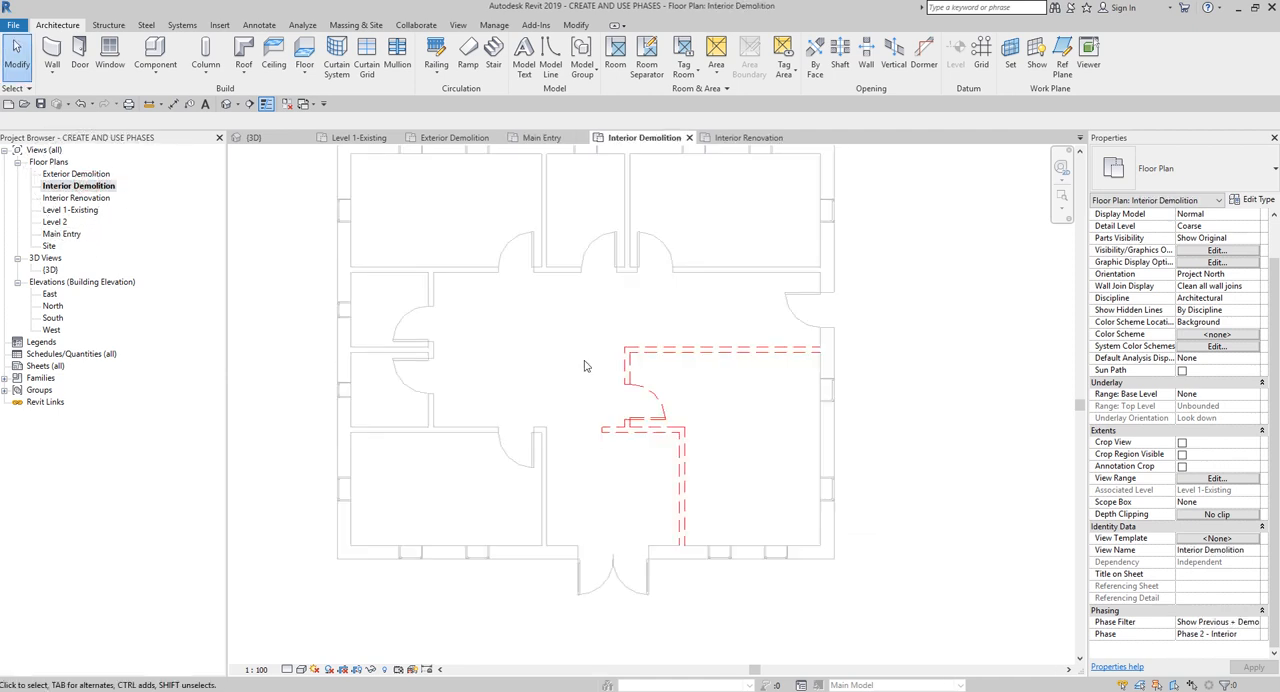
pyautogui.press('z')
pyautogui.press('f')
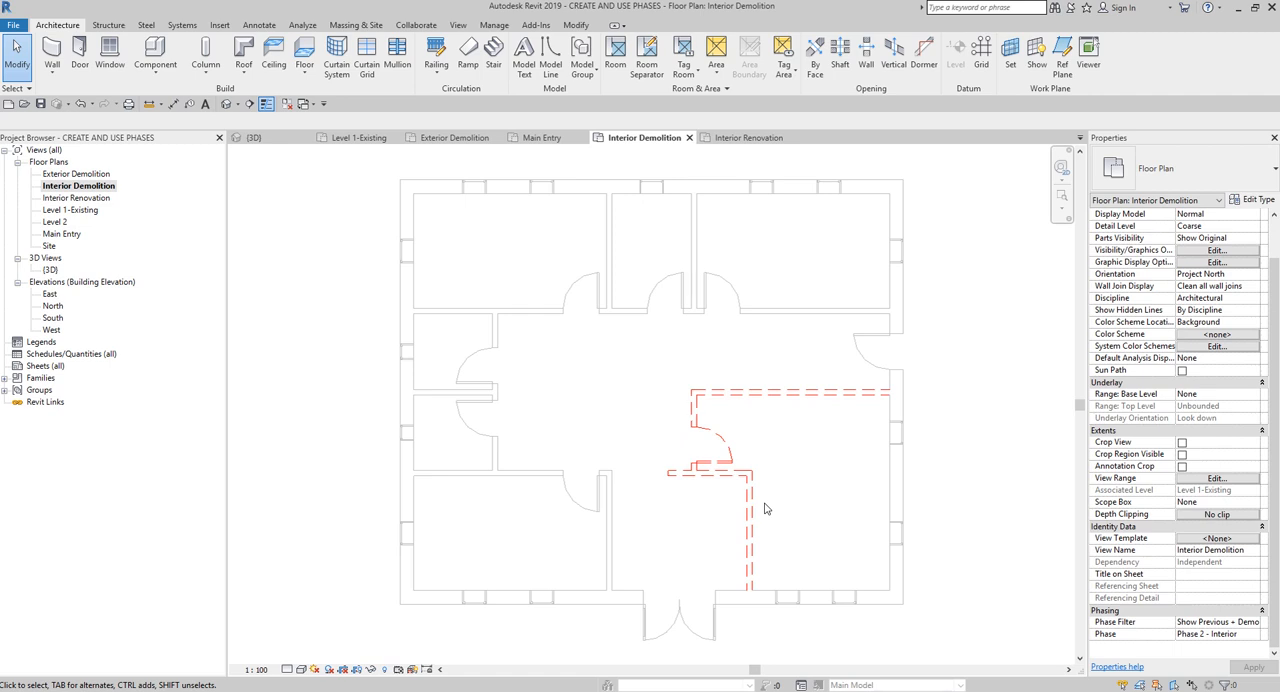
pyautogui.doubleClick(95, 199)
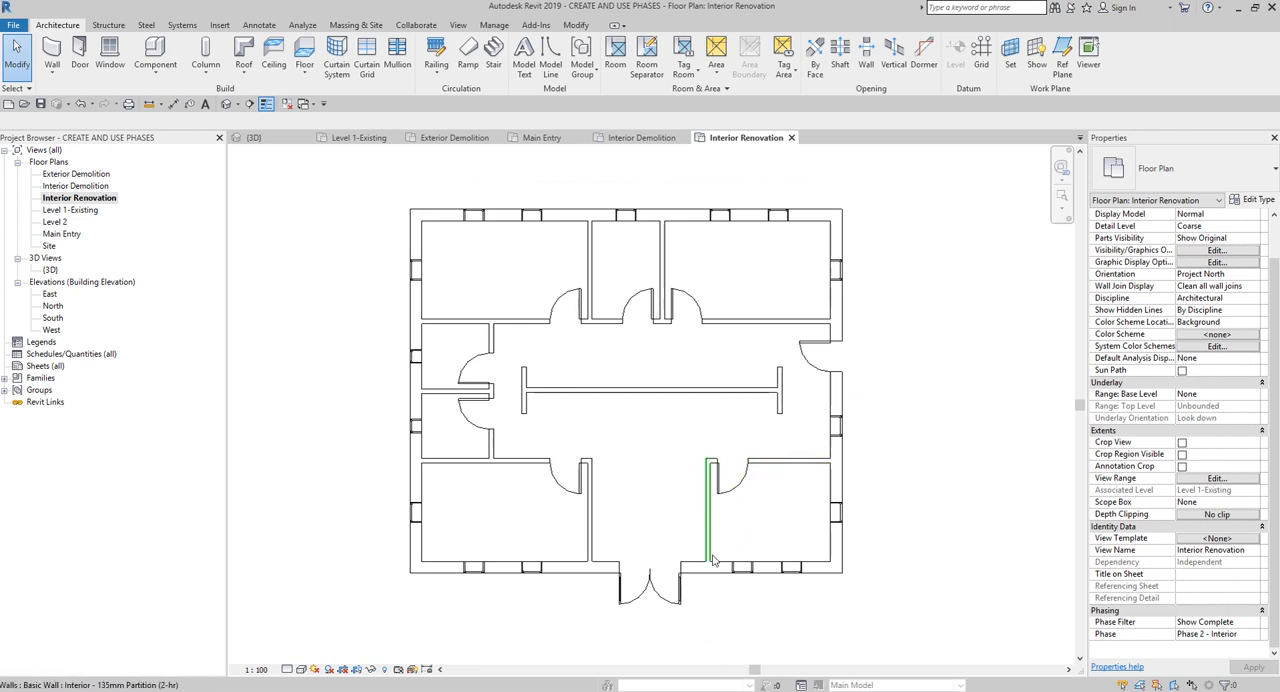
pyautogui.scroll(2, 652, 512)
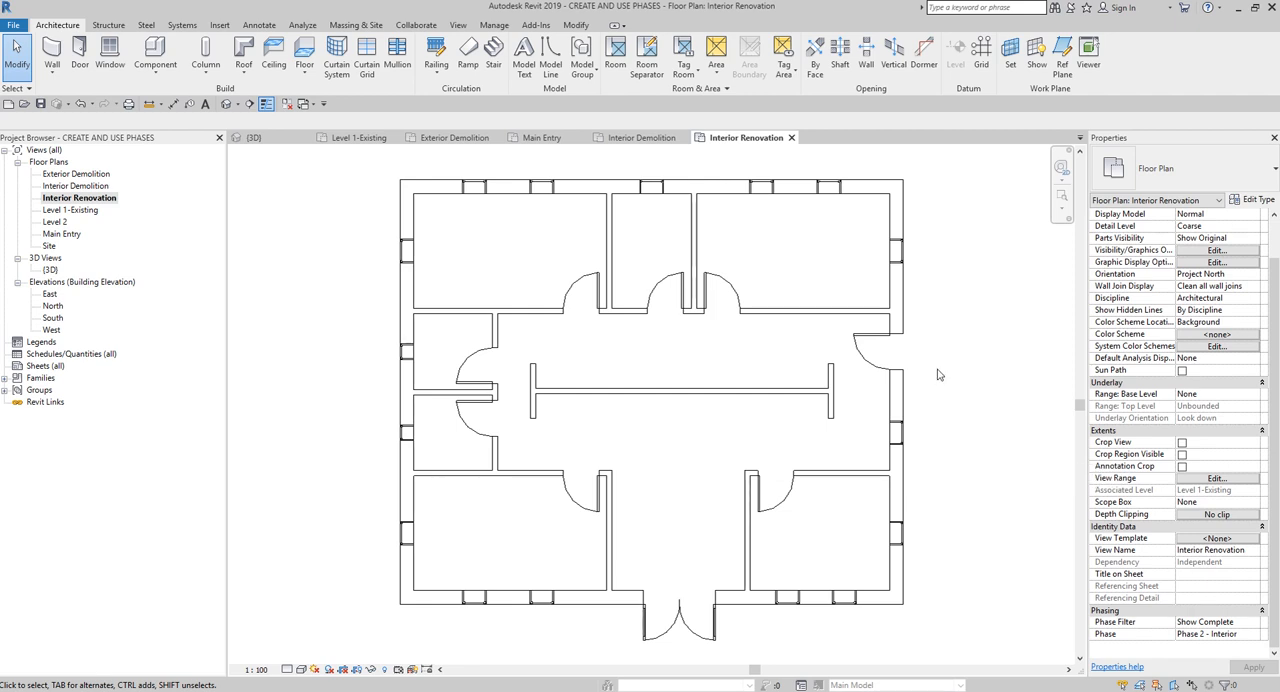
# - Open the default 3D view and set its phase filter to Show Complete, viewing the building from below
pyautogui.click(226, 104)
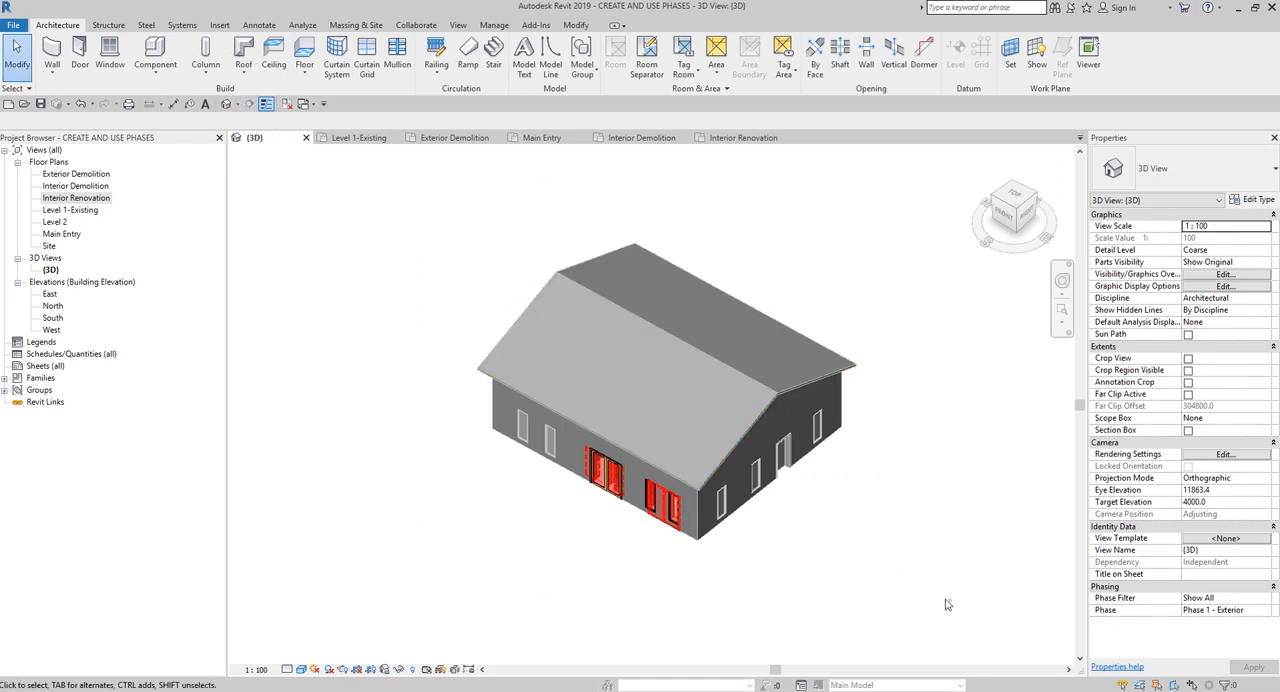
pyautogui.moveTo(948, 604); pyautogui.dragTo(398, 208)
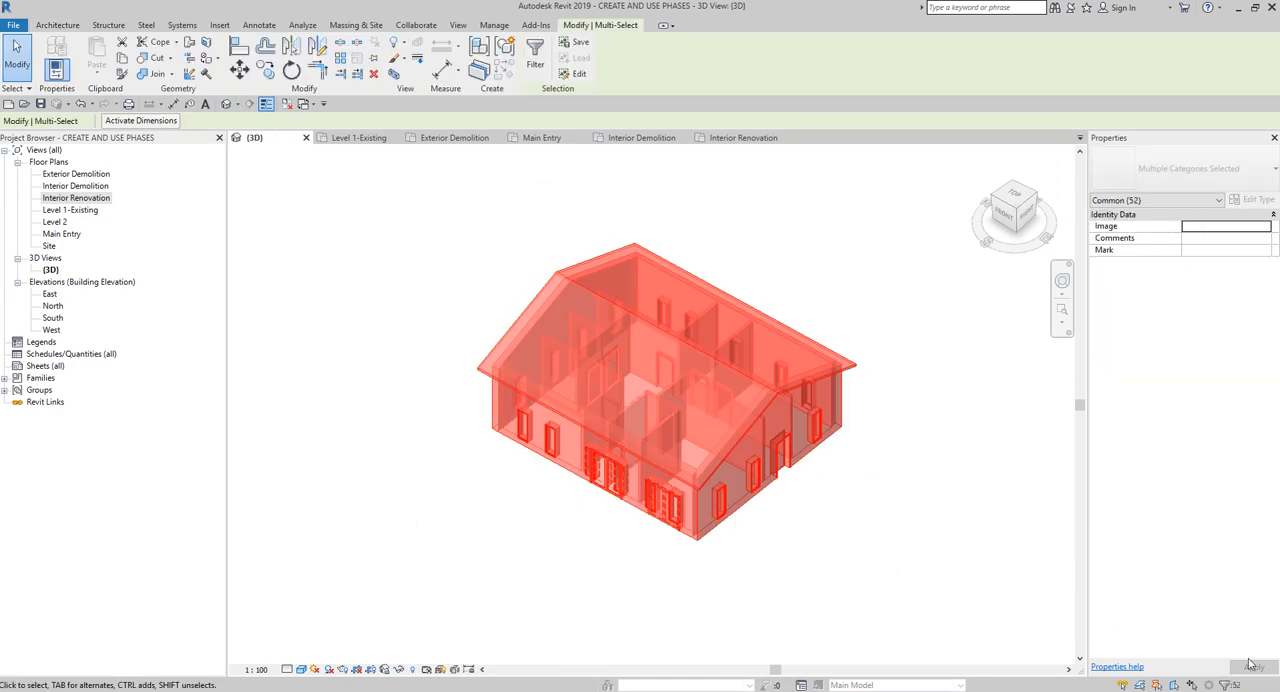
pyautogui.click(771, 213)
pyautogui.moveTo(888, 212); pyautogui.dragTo(385, 597)
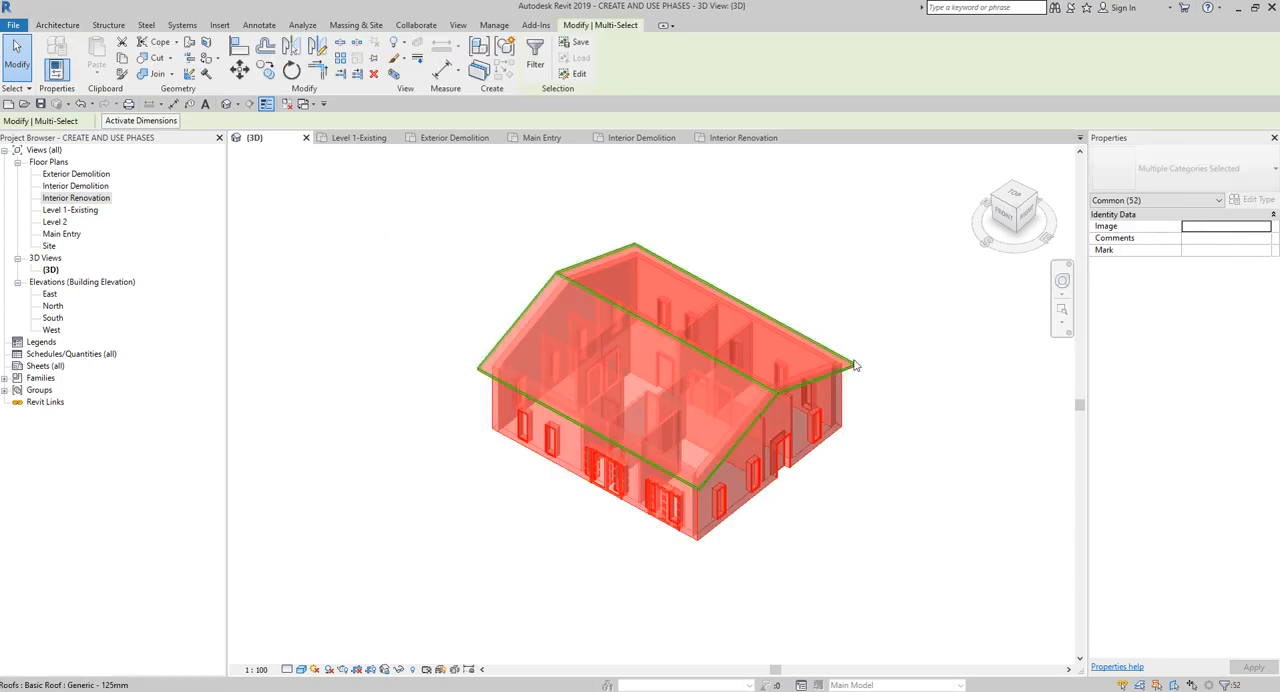
pyautogui.click(894, 474)
pyautogui.keyDown('shift'); pyautogui.moveTo(894, 474); pyautogui.dragTo(921, 354, button='middle'); pyautogui.keyUp('shift')
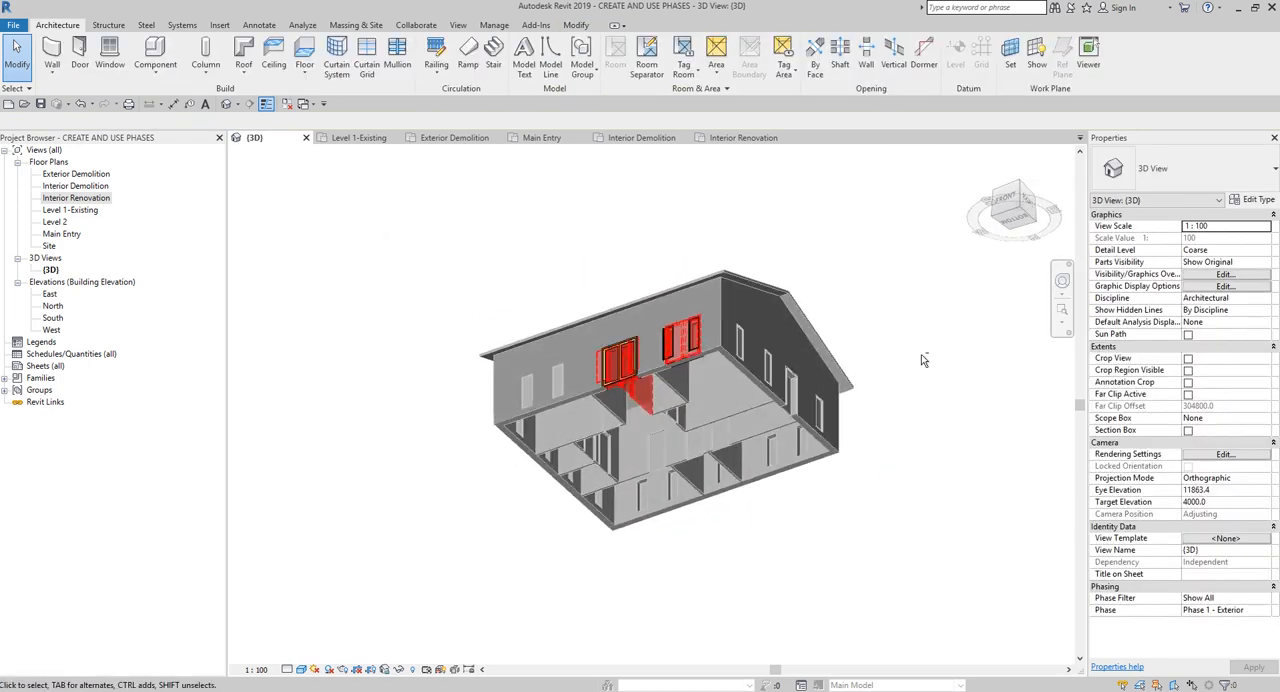
pyautogui.click(1252, 600)
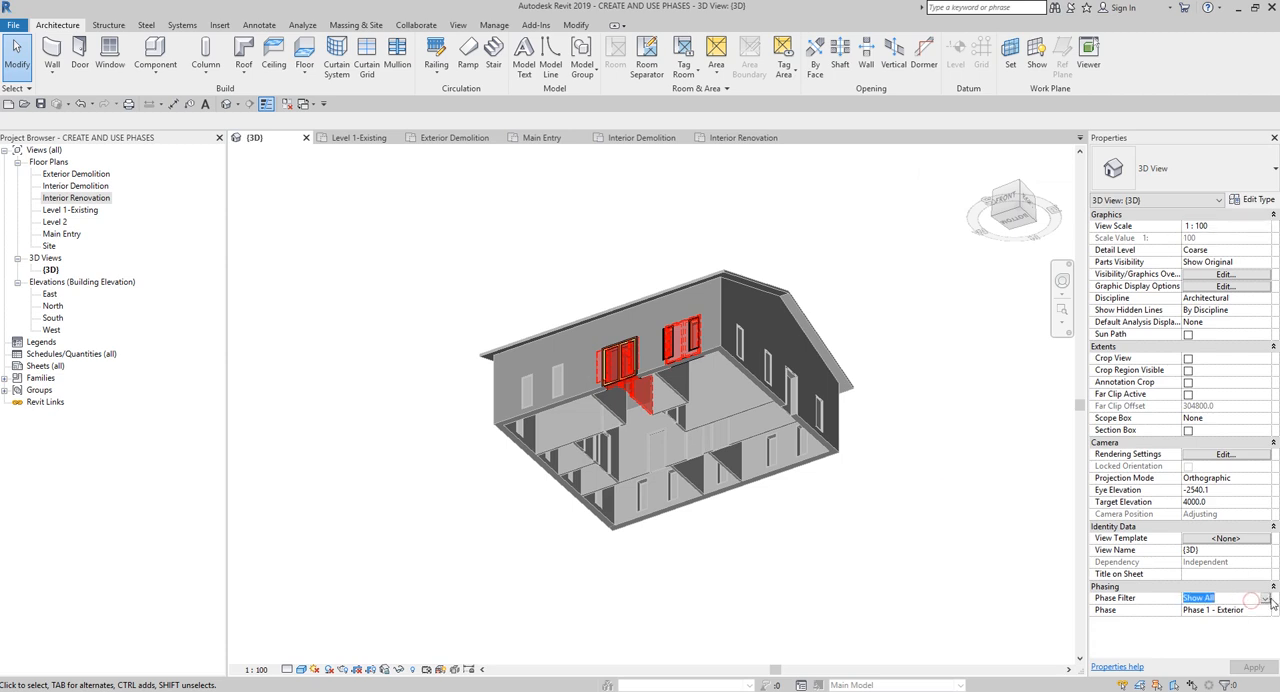
pyautogui.click(1265, 598)
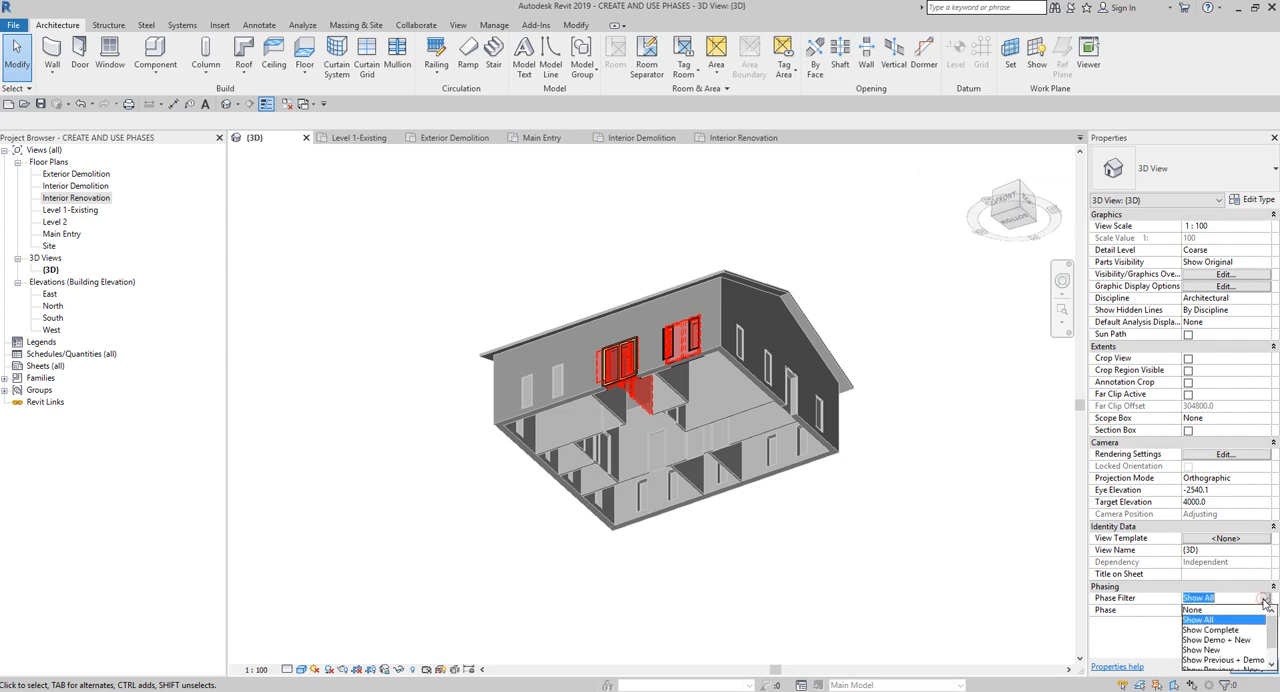
pyautogui.click(1228, 630)
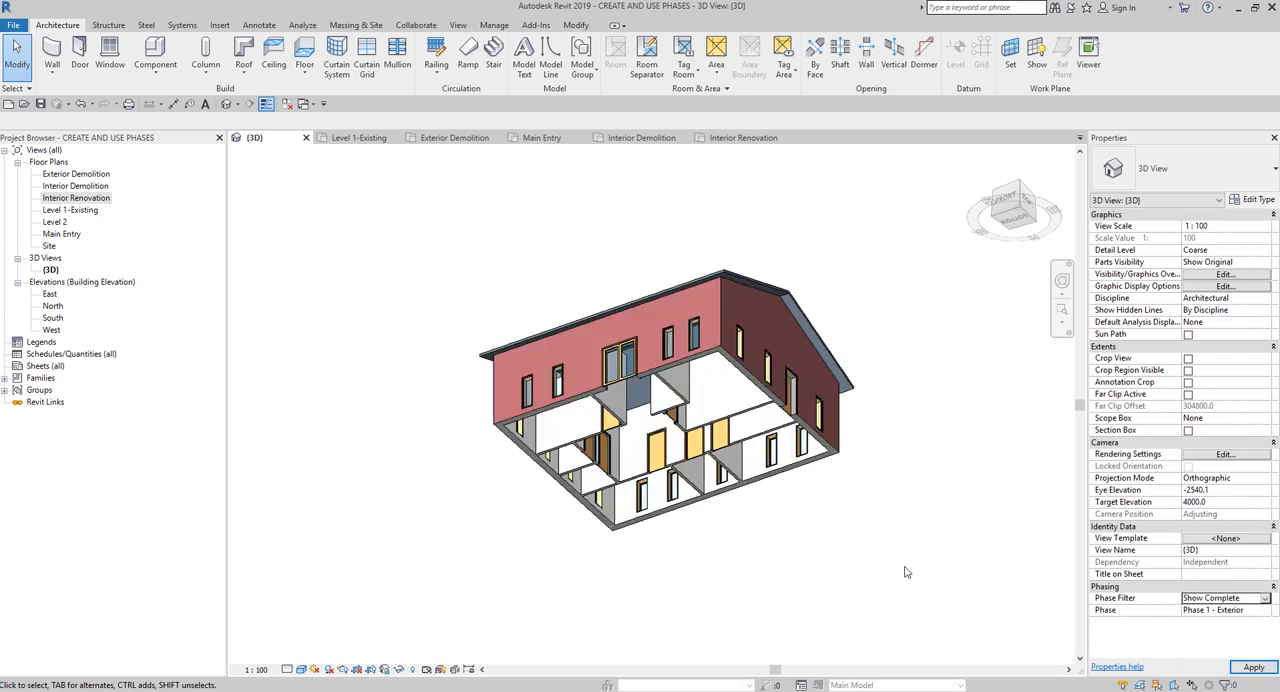
pyautogui.keyDown('shift'); pyautogui.moveTo(906, 403); pyautogui.dragTo(1031, 527, button='middle'); pyautogui.keyUp('shift')
# - Switch the 3D view's phase to Existing and back to Phase 1 - Exterior to compare the building at both stages
pyautogui.click(1240, 612)
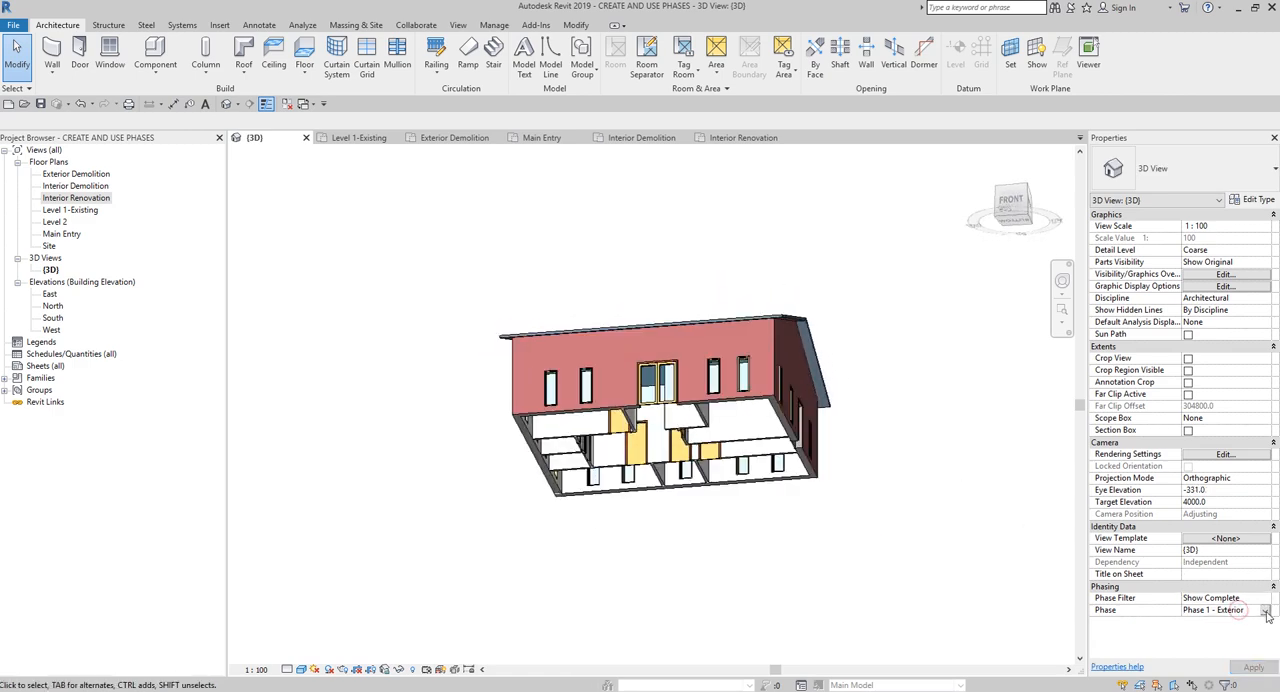
pyautogui.click(1265, 610)
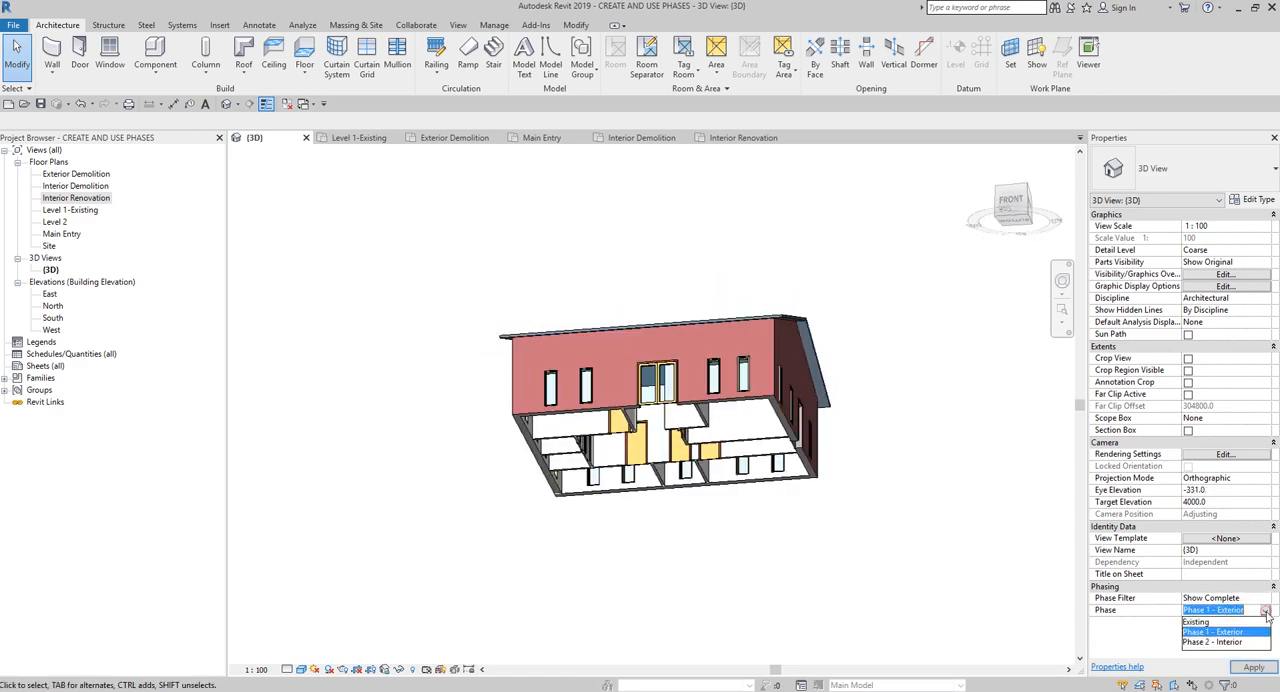
pyautogui.click(1197, 621)
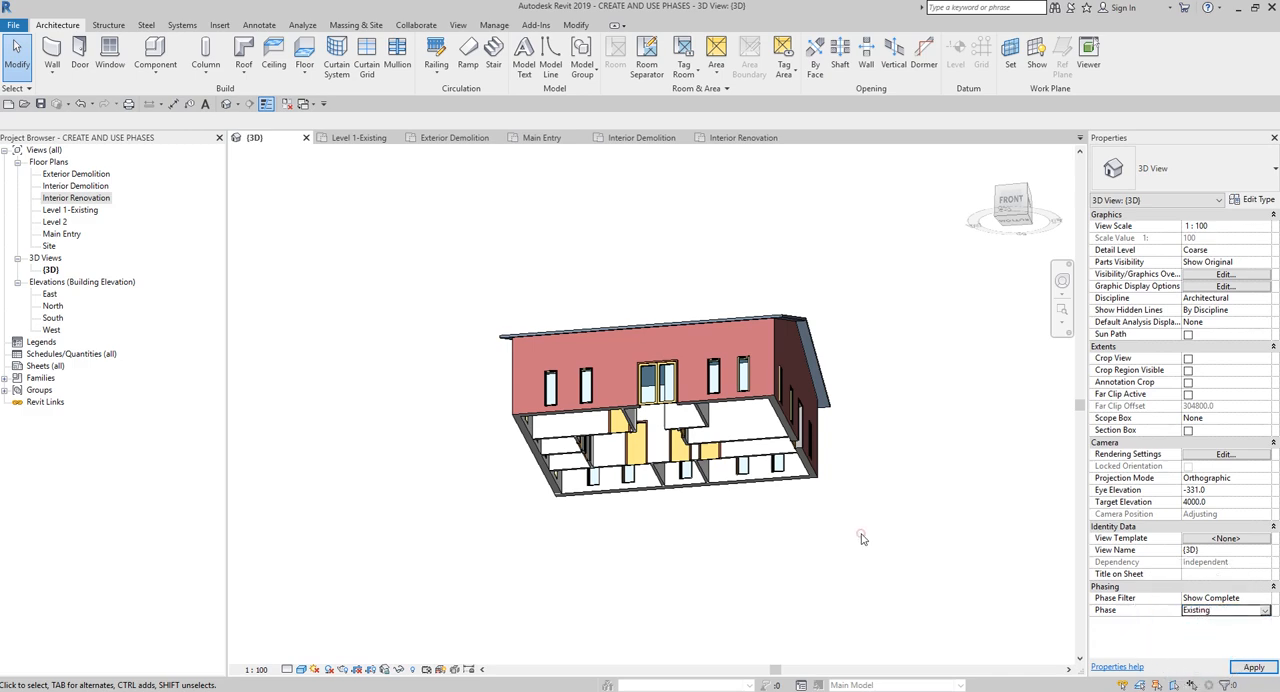
pyautogui.click(862, 537)
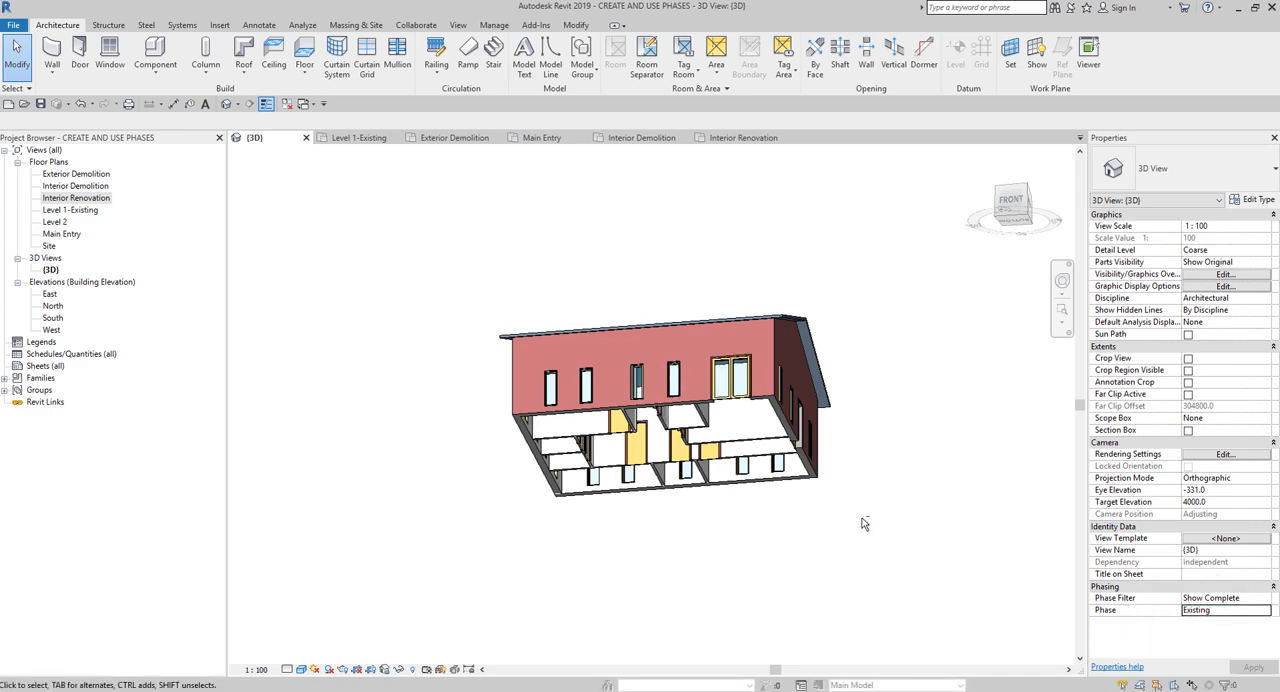
pyautogui.keyDown('shift'); pyautogui.moveTo(862, 522); pyautogui.dragTo(1034, 500, button='middle'); pyautogui.keyUp('shift')
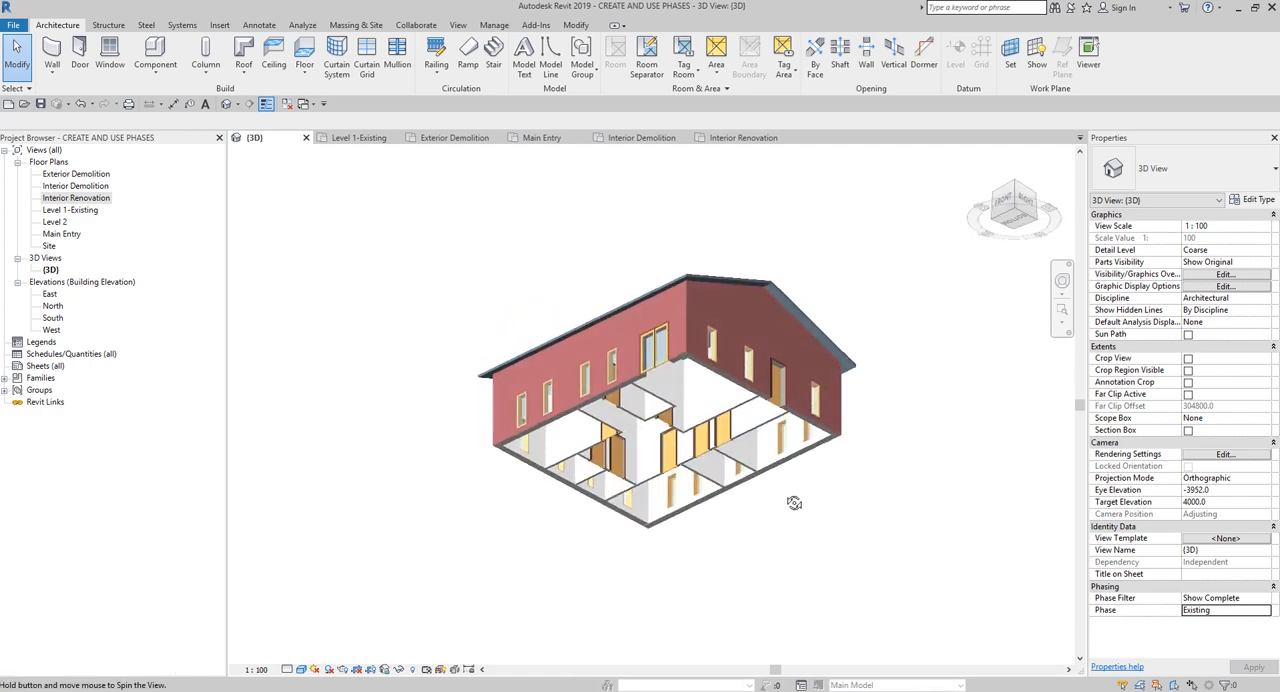
pyautogui.click(1266, 611)
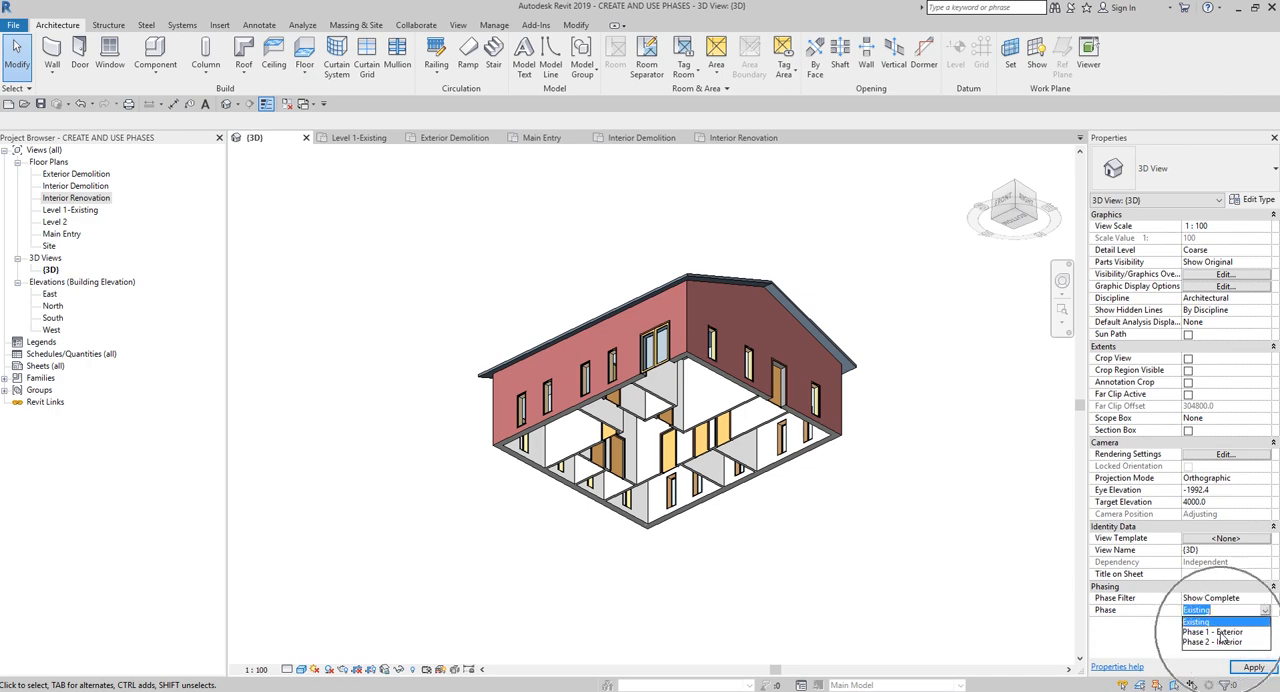
pyautogui.click(1222, 632)
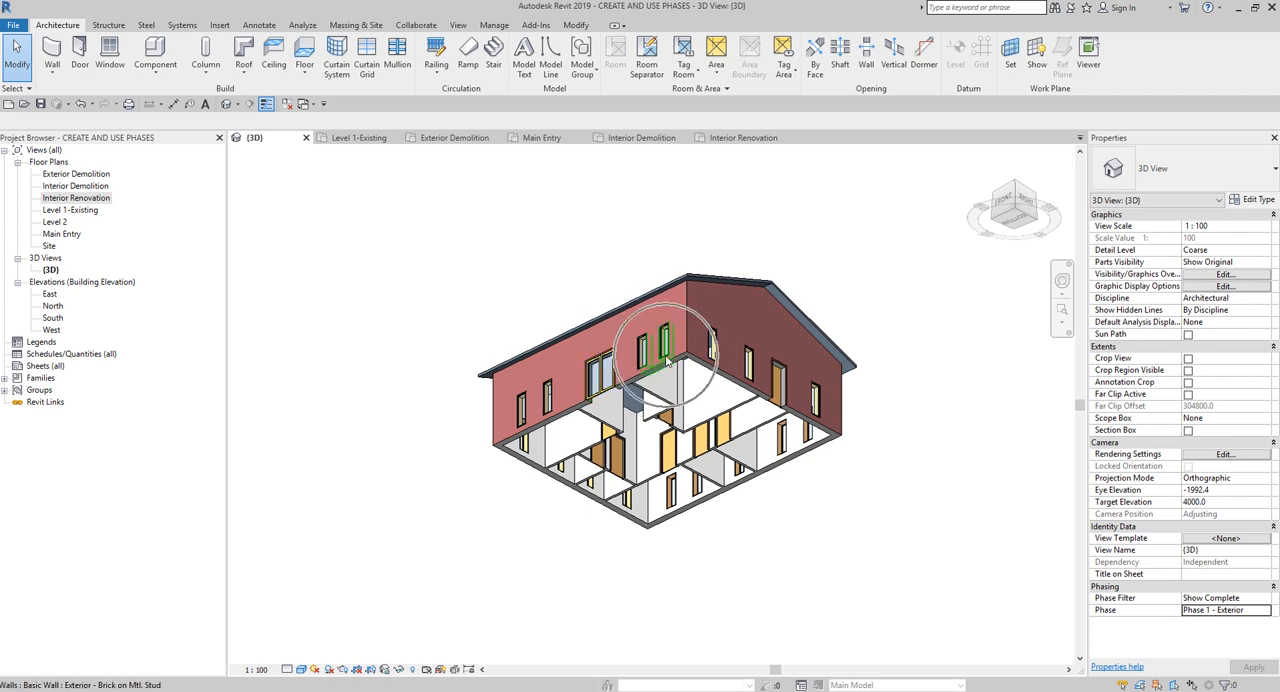
# - Set the 3D view's phase to Phase 2 - Interior, inspect the new partitions from below and return to the home orientation
pyautogui.click(1265, 610)
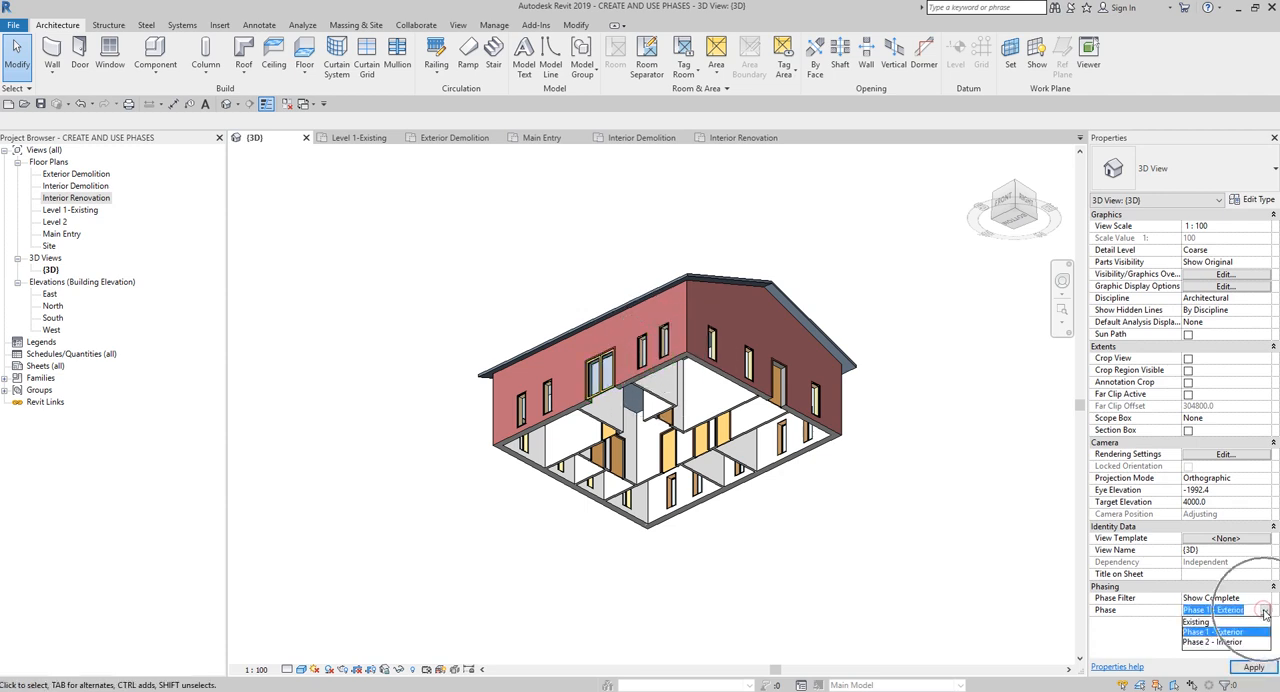
pyautogui.click(1222, 642)
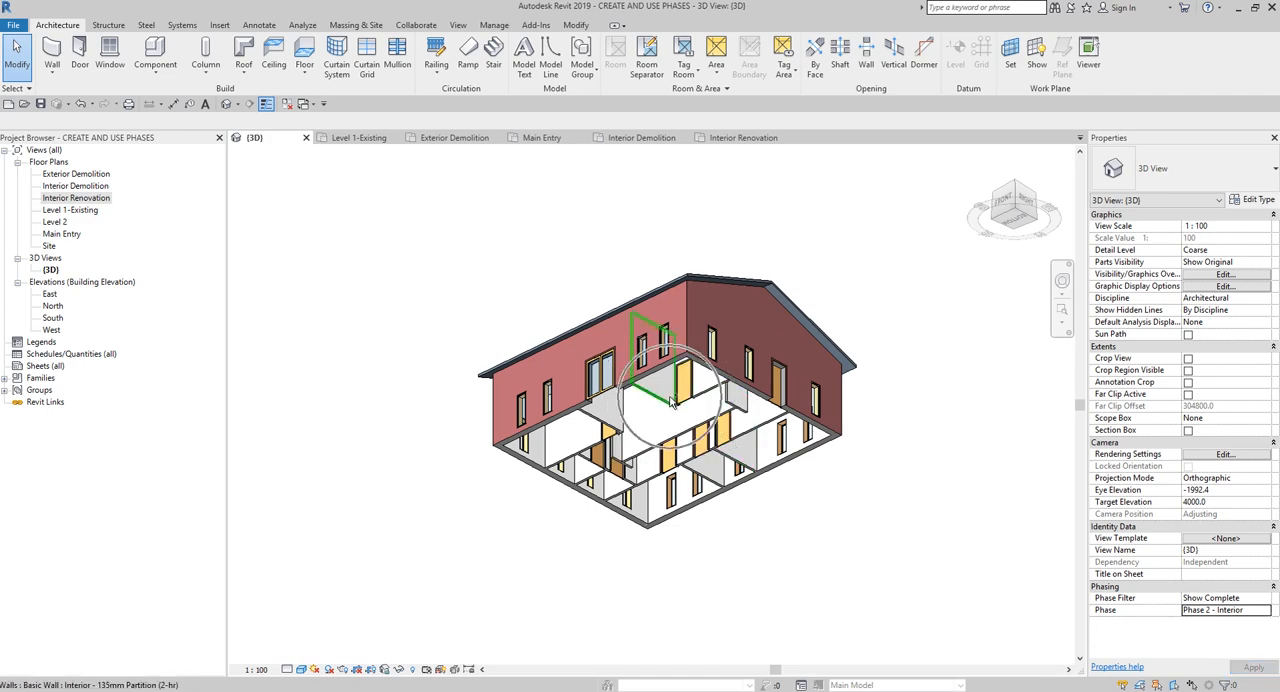
pyautogui.keyDown('shift'); pyautogui.moveTo(832, 562); pyautogui.dragTo(875, 600, button='middle'); pyautogui.keyUp('shift')
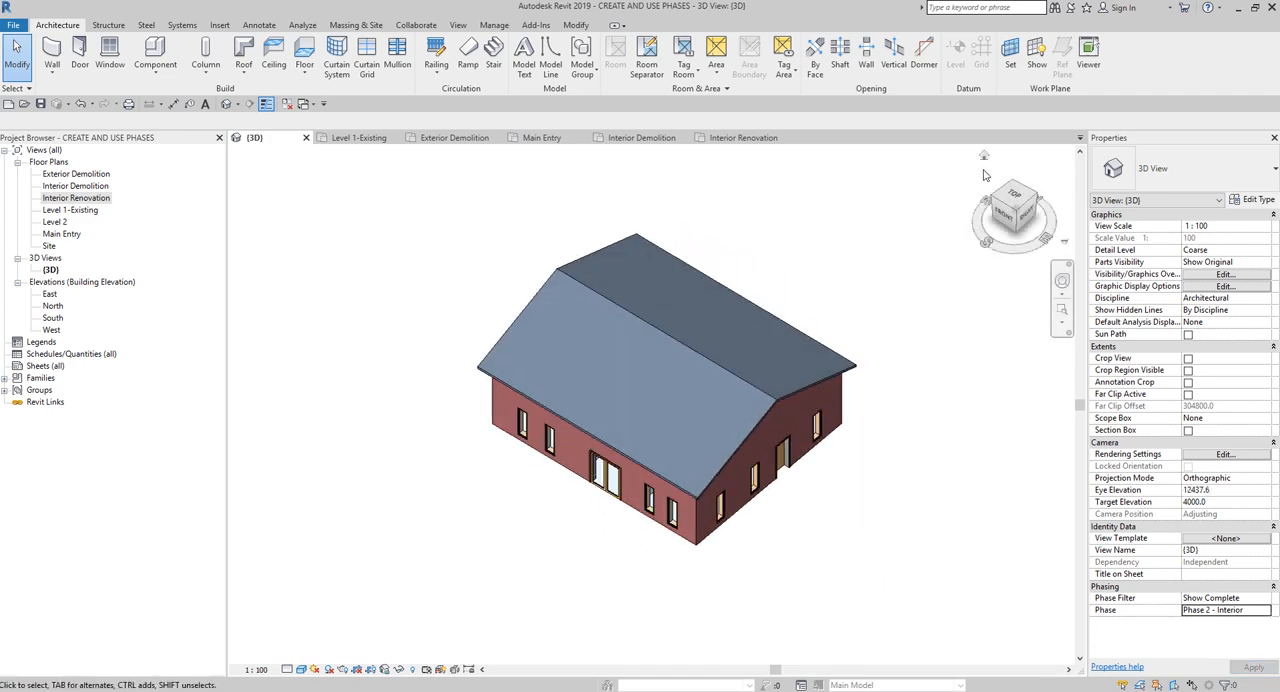
pyautogui.click(986, 158)
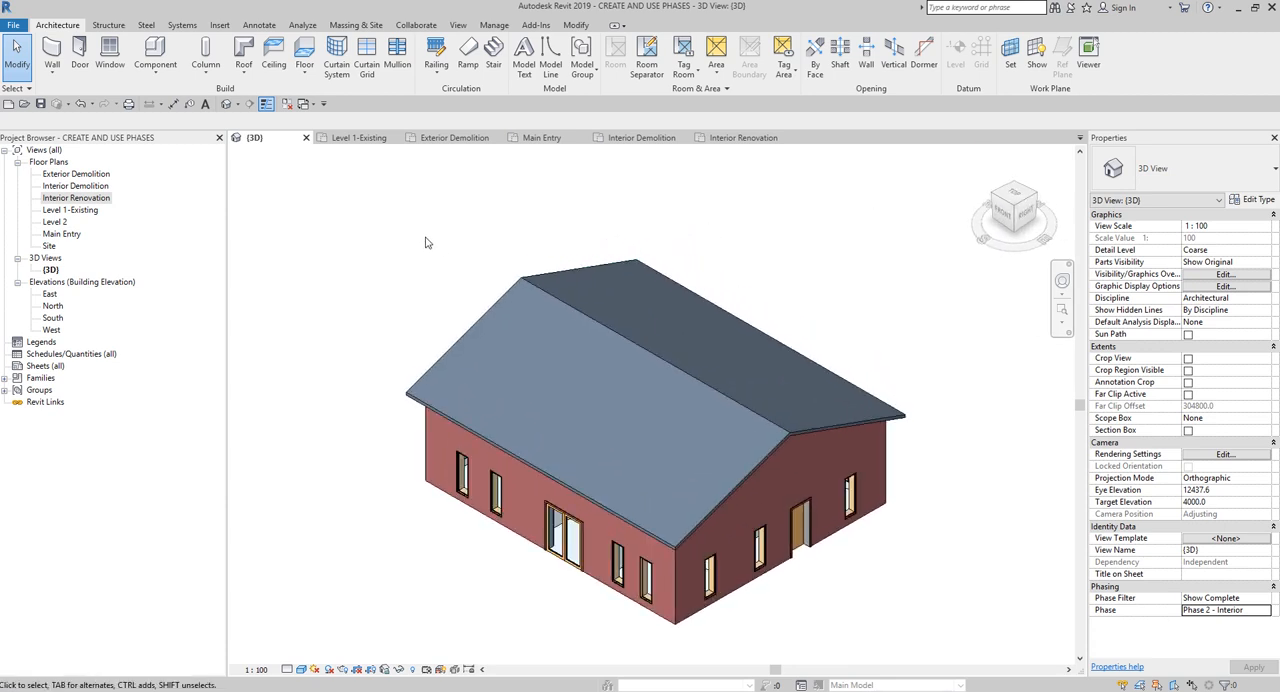